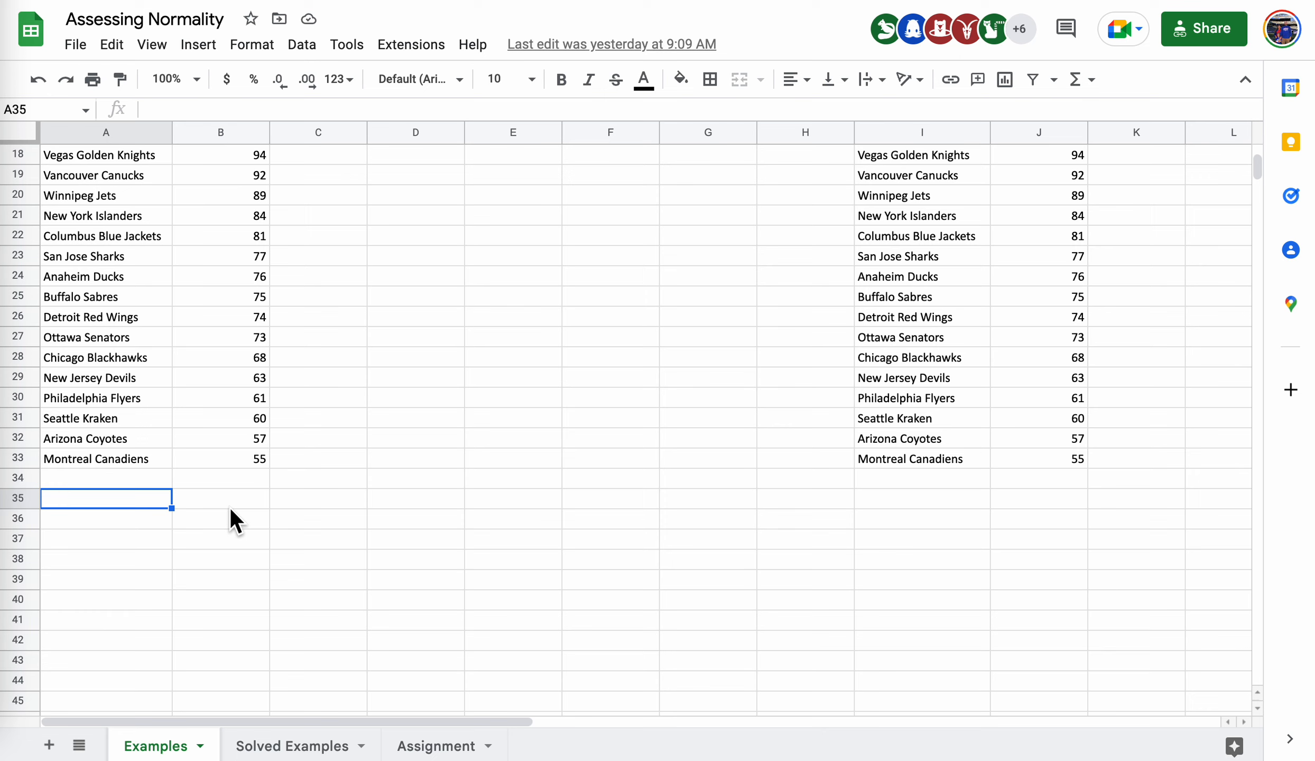
Label cell A35 "Mean:" and cell A36 "Sample St. Dev:" below the team data
{"action": "type", "text": "Mean:"}
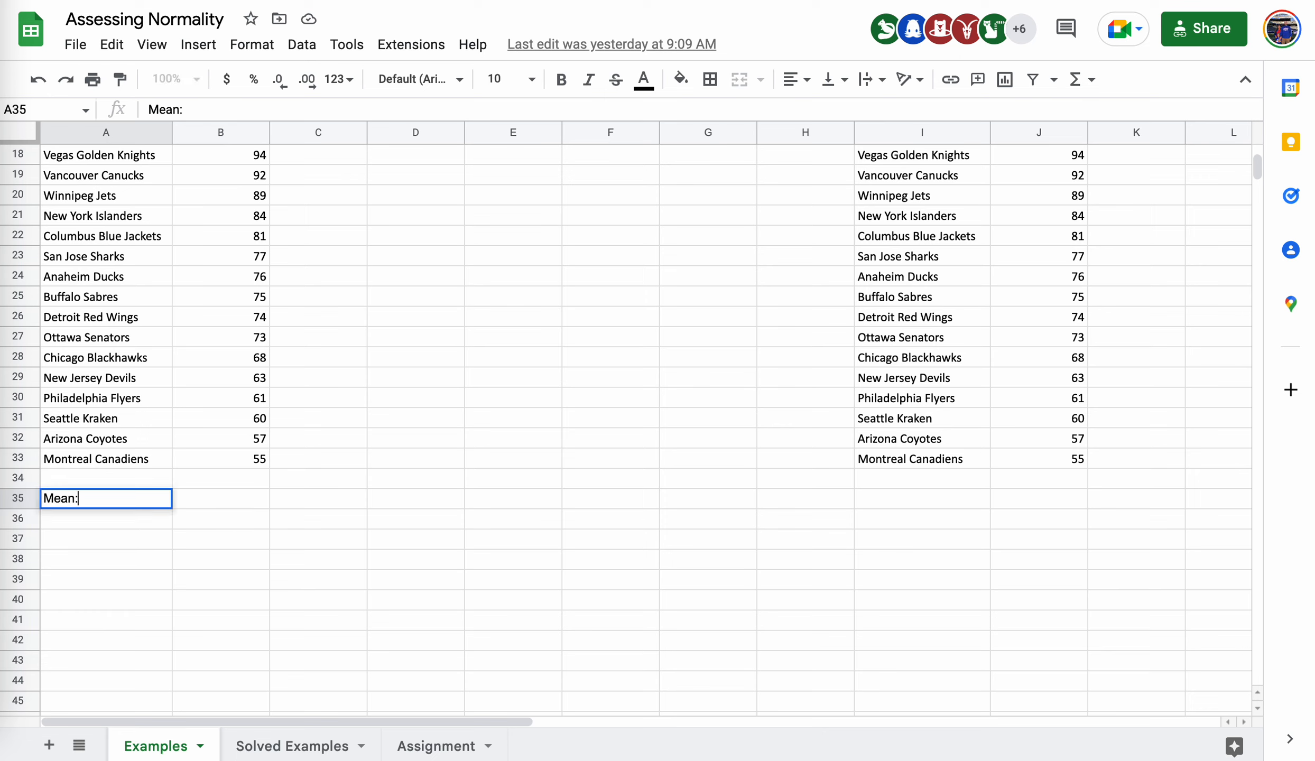
{"action": "key", "text": "Return"}
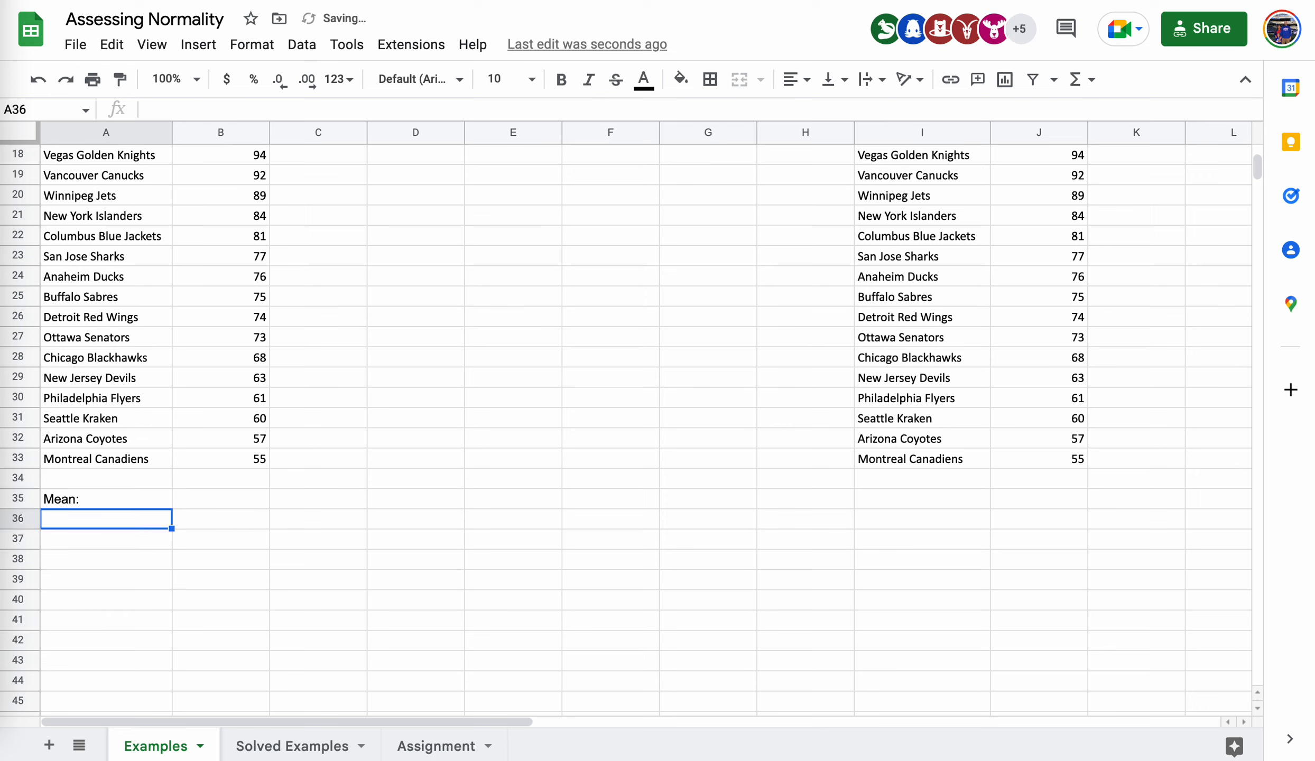
{"action": "type", "text": "Sample St"}
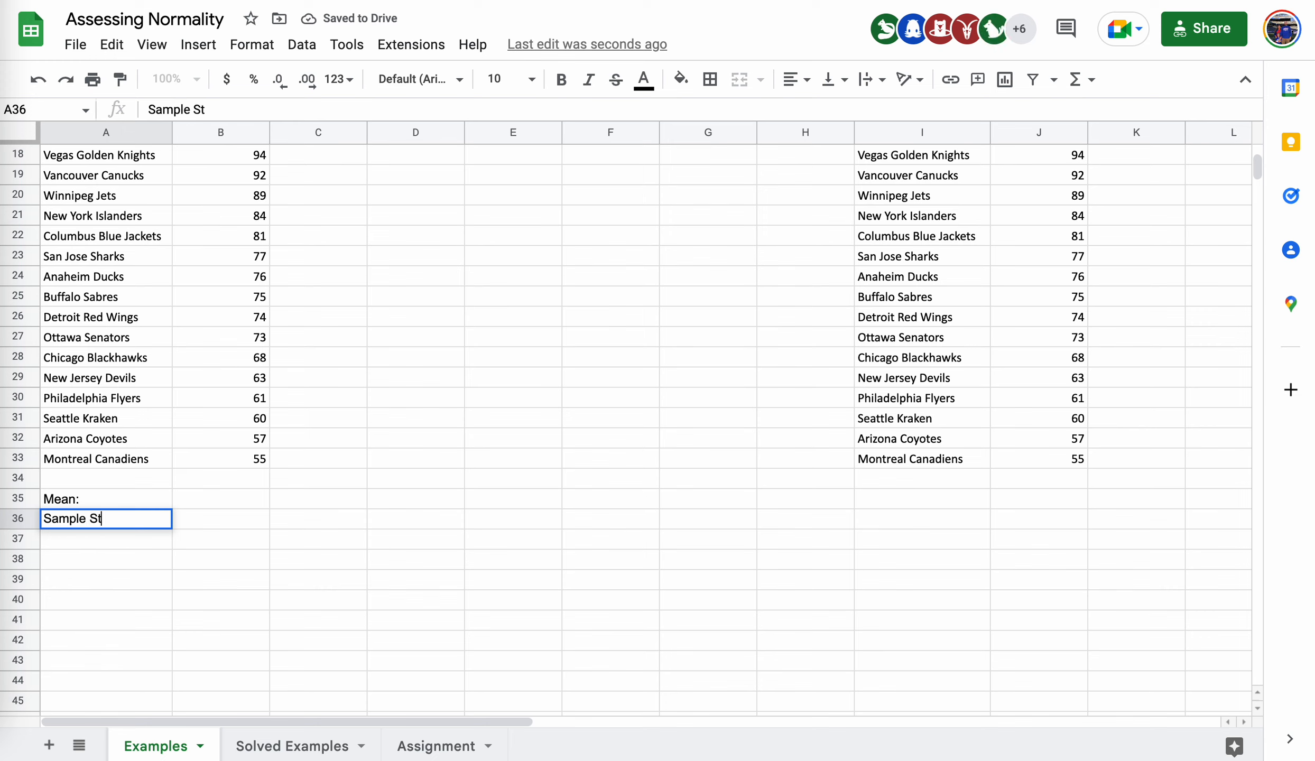
{"action": "type", "text": ". Dev"}
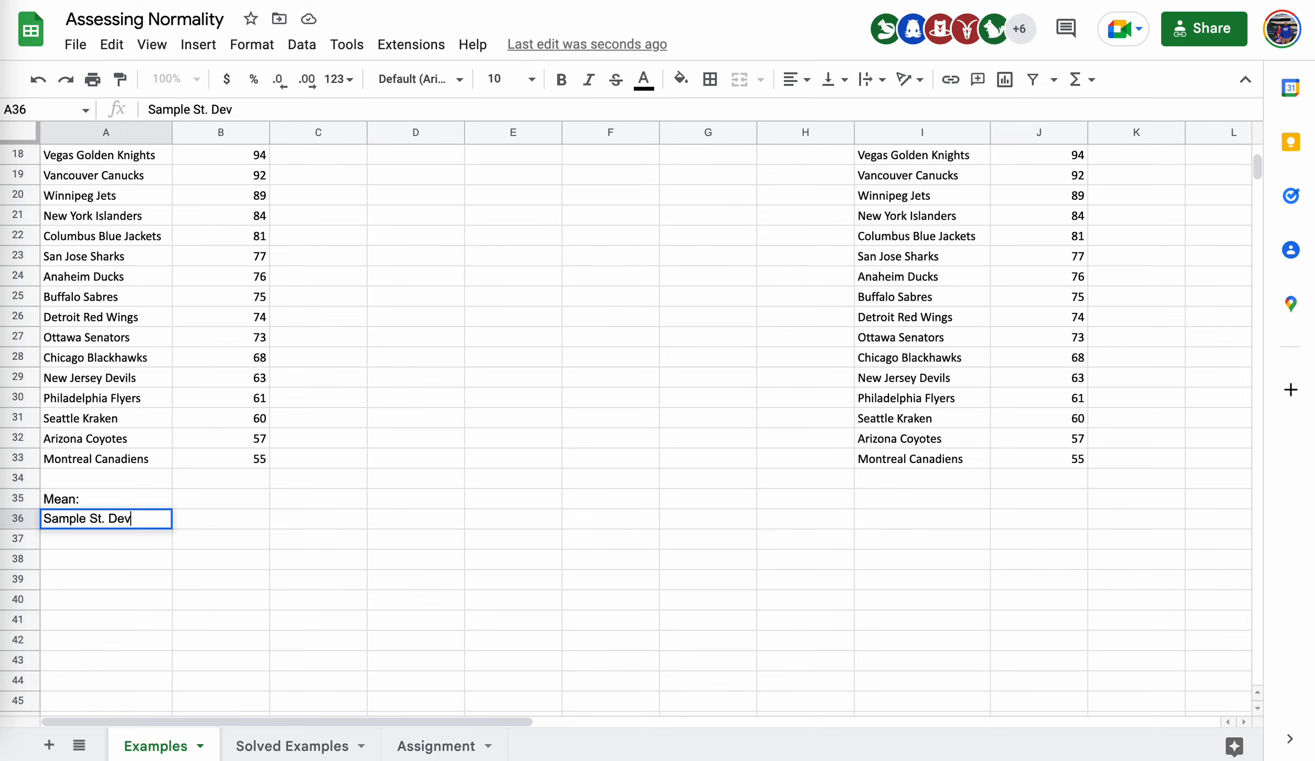
{"action": "type", "text": ":"}
{"action": "scroll", "coordinate": [440, 434], "scroll_direction": "up", "scroll_amount": 5}
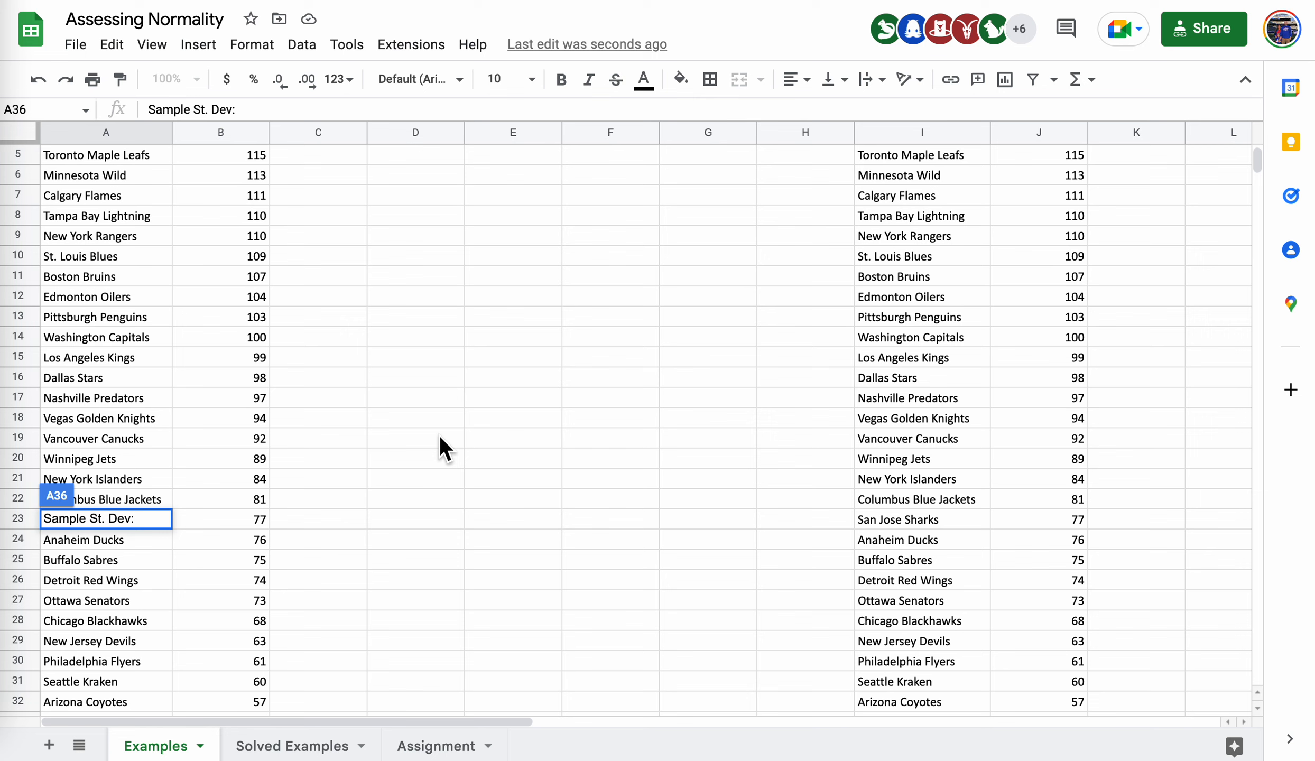
{"action": "scroll", "coordinate": [439, 436], "scroll_direction": "up", "scroll_amount": 2}
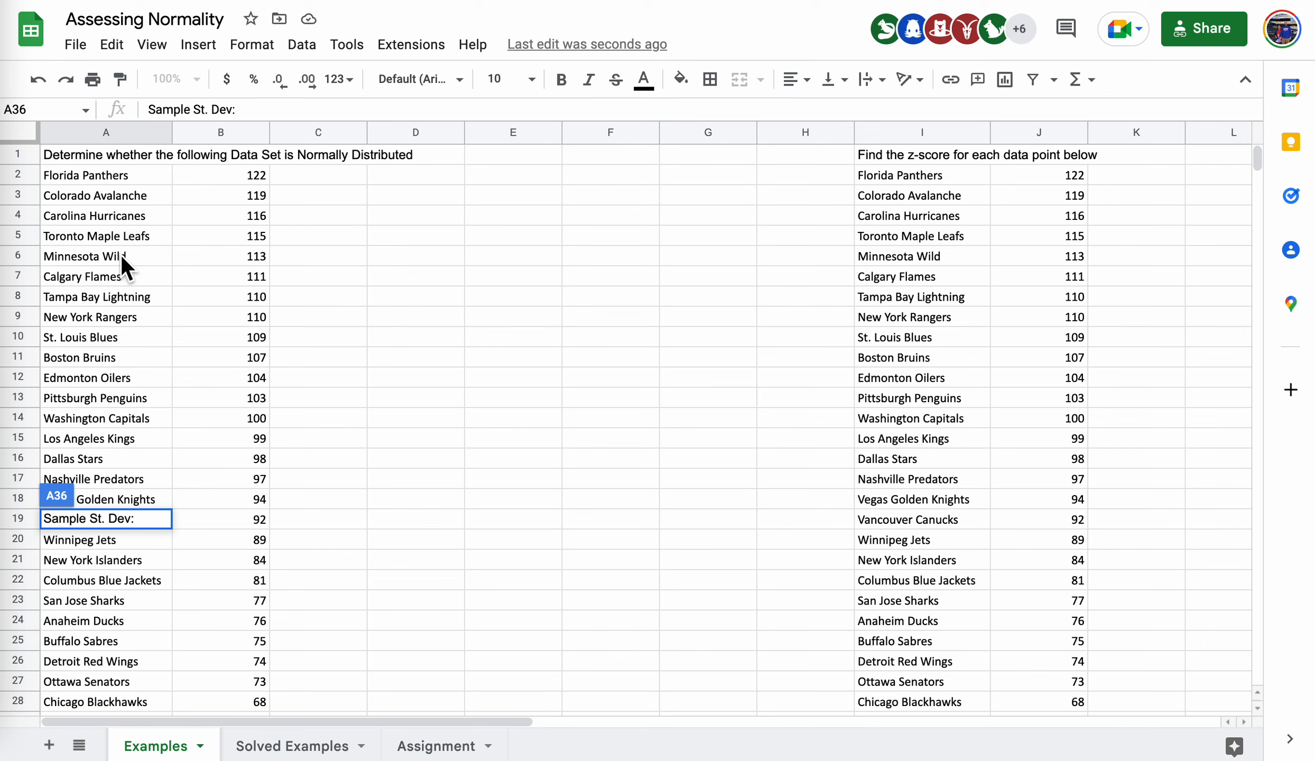
{"action": "scroll", "coordinate": [121, 254], "scroll_direction": "down", "scroll_amount": 9}
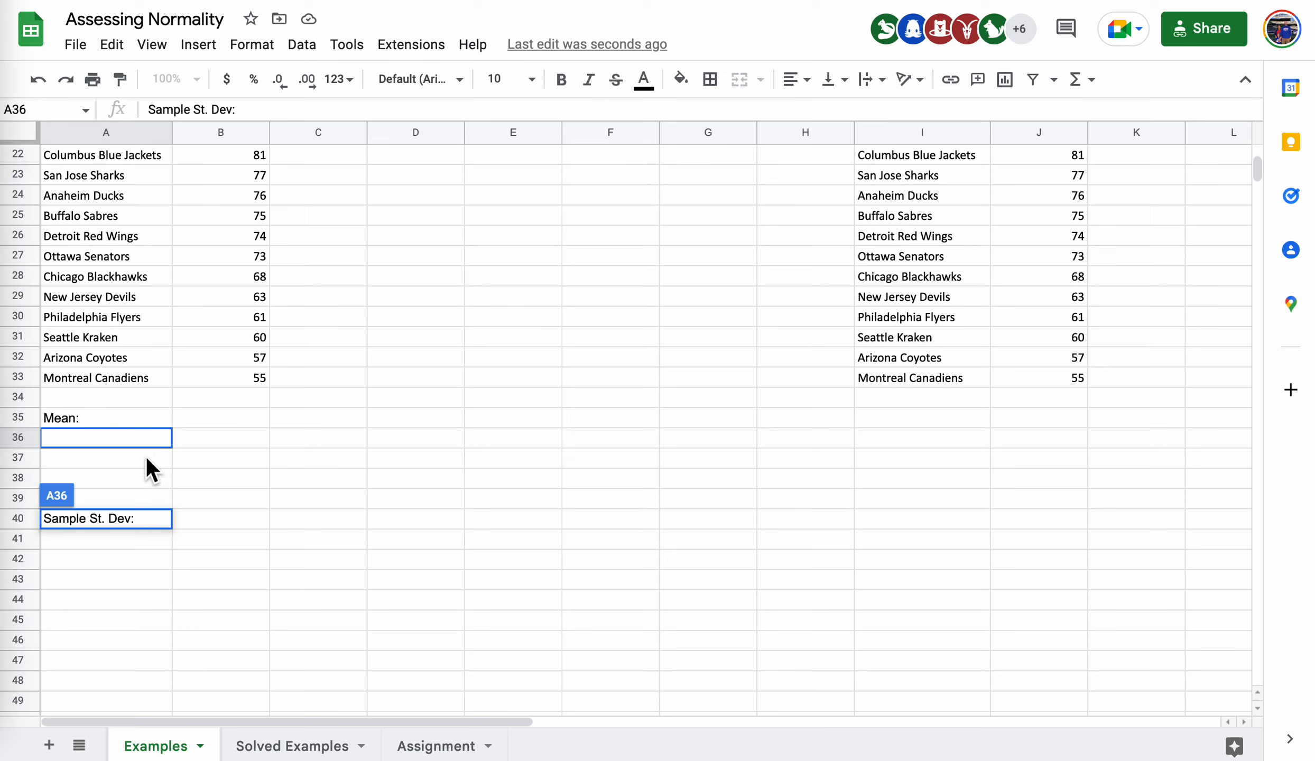
{"action": "key", "text": "Return"}
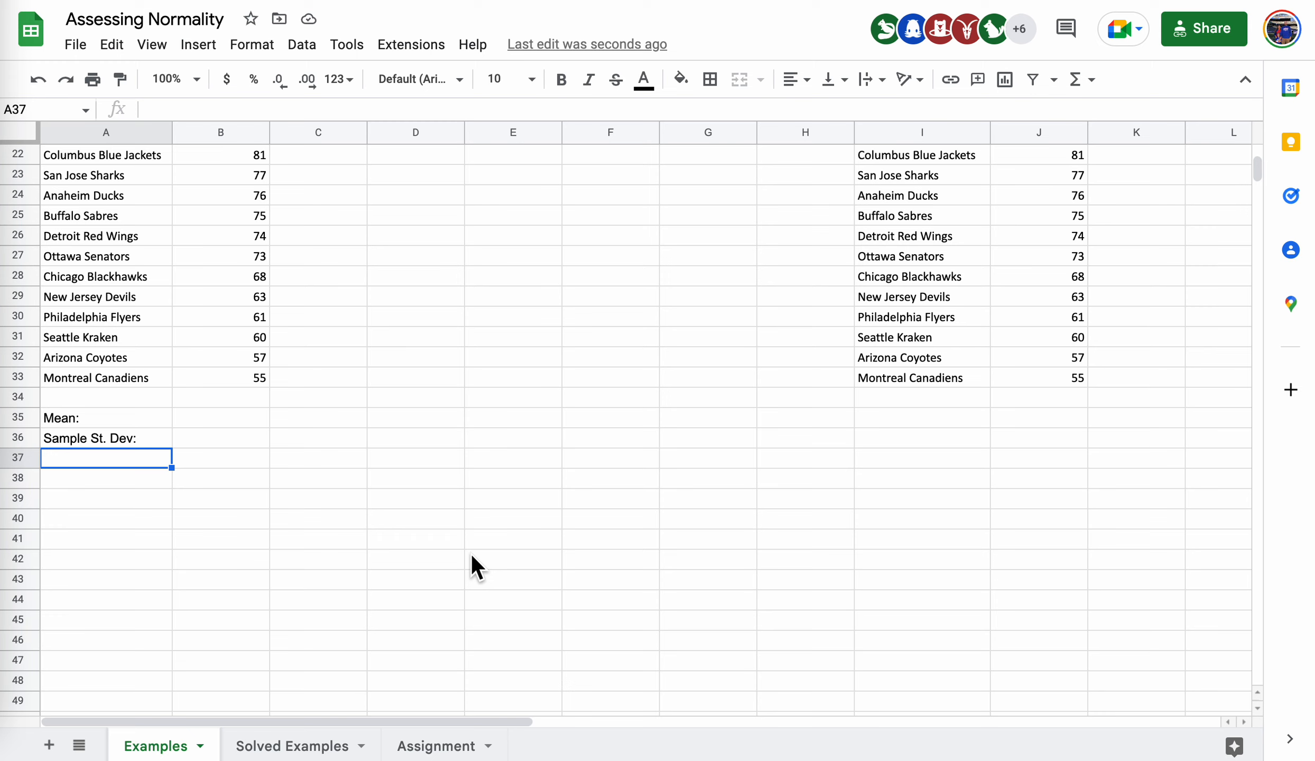
Calculate the mean of B2:B33 in cell B35 with the AVERAGE function and dismiss the autofill suggestion for B36
{"action": "left_click", "coordinate": [232, 415]}
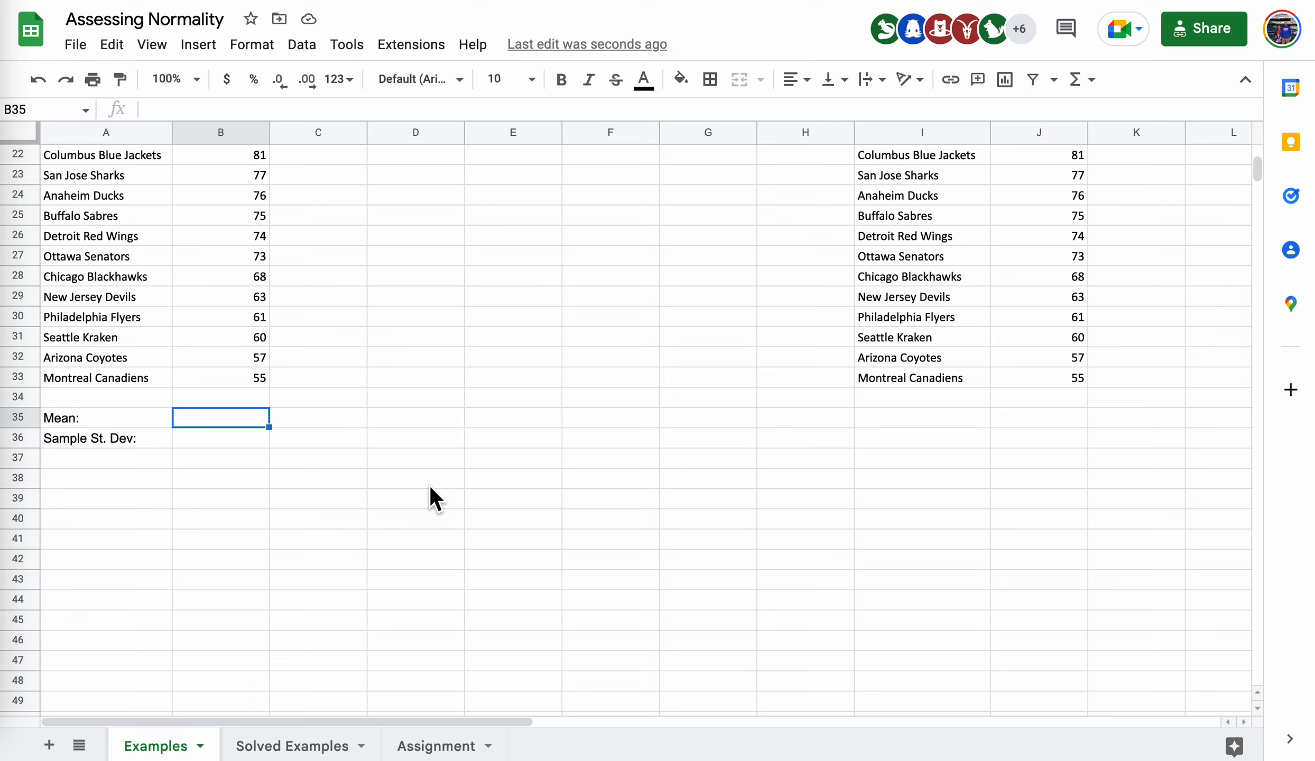
{"action": "type", "text": "="}
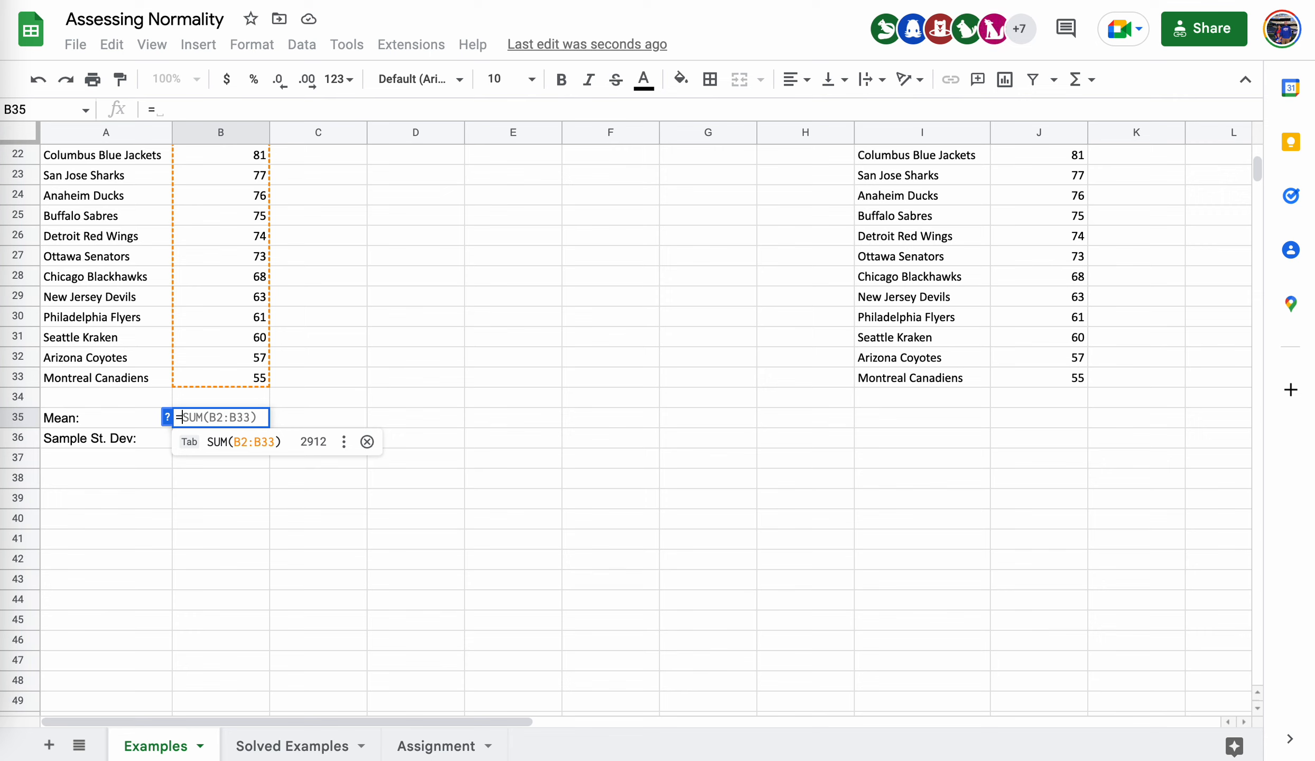
{"action": "type", "text": "aver"}
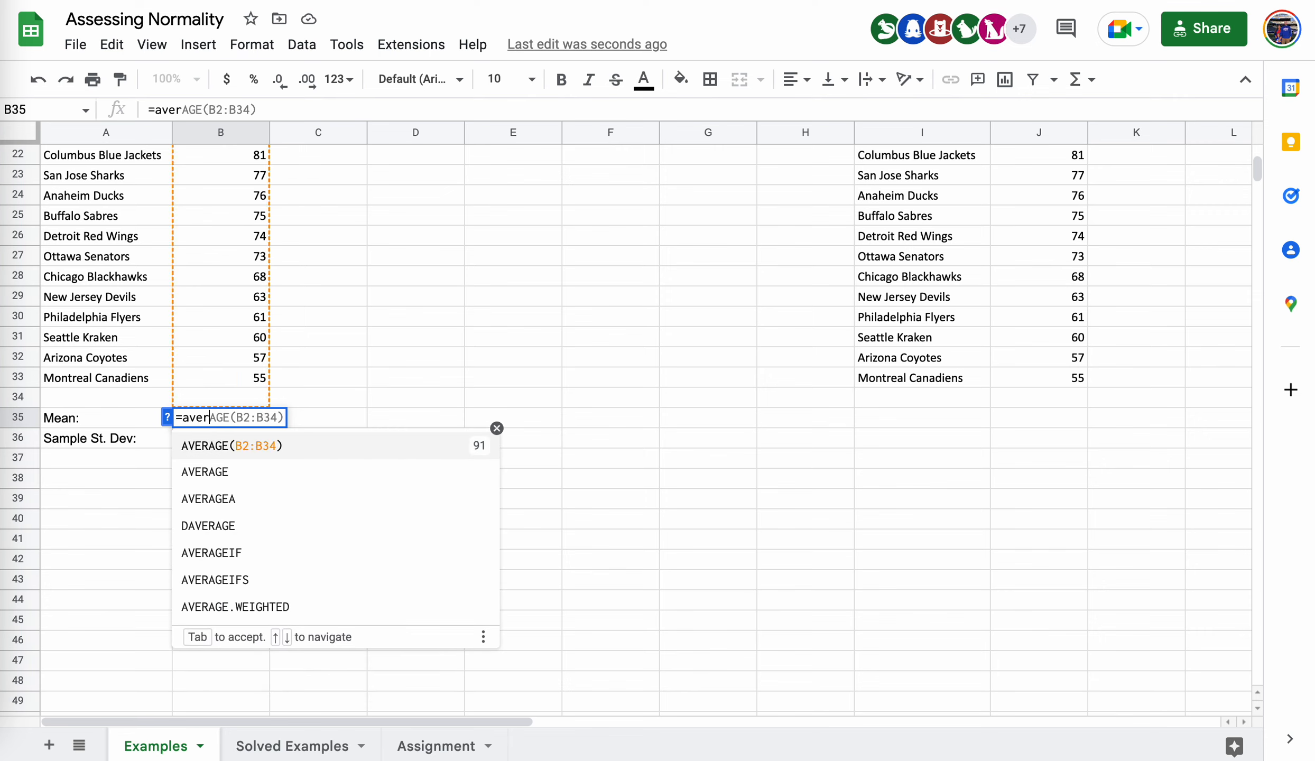
{"action": "type", "text": "age("}
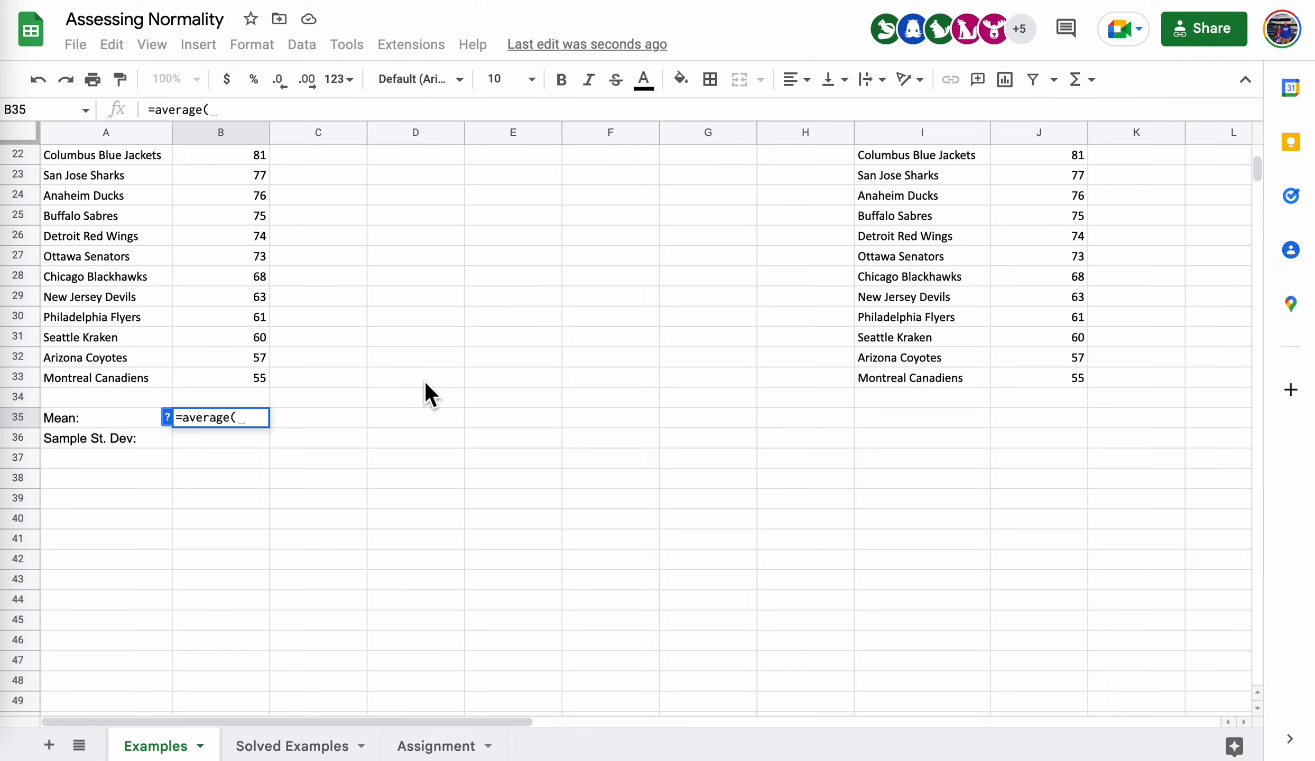
{"action": "scroll", "coordinate": [425, 382], "scroll_direction": "up", "scroll_amount": 5}
{"action": "scroll", "coordinate": [425, 381], "scroll_direction": "up", "scroll_amount": 3}
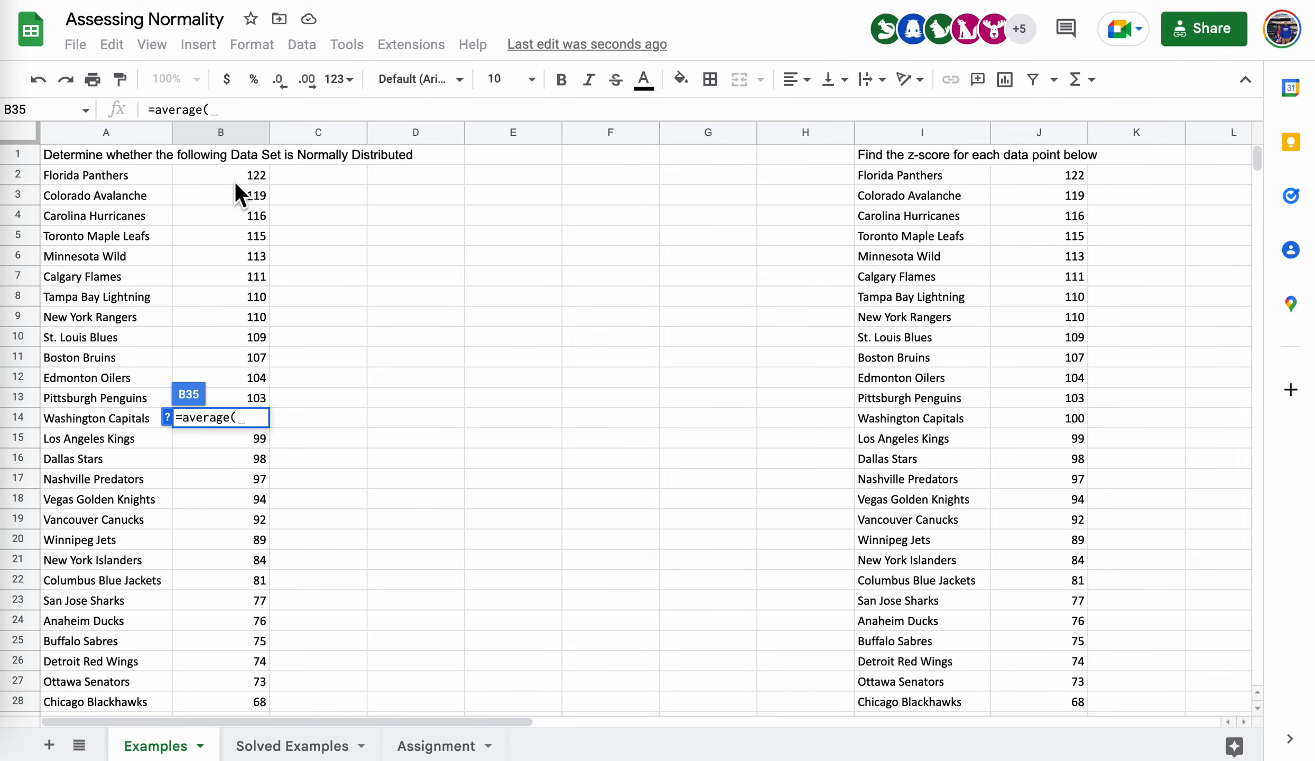
{"action": "left_click_drag", "start_coordinate": [238, 176], "coordinate": [236, 396]}
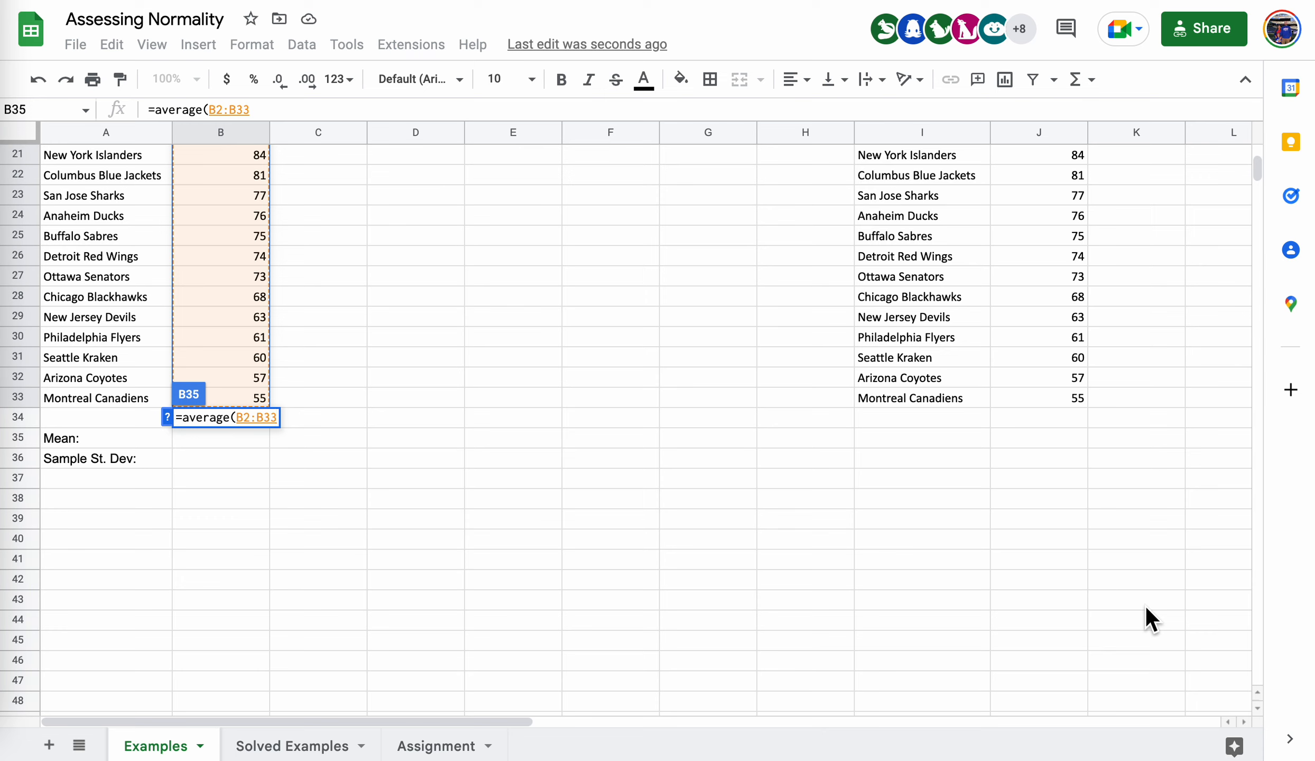
{"action": "key", "text": "Return"}
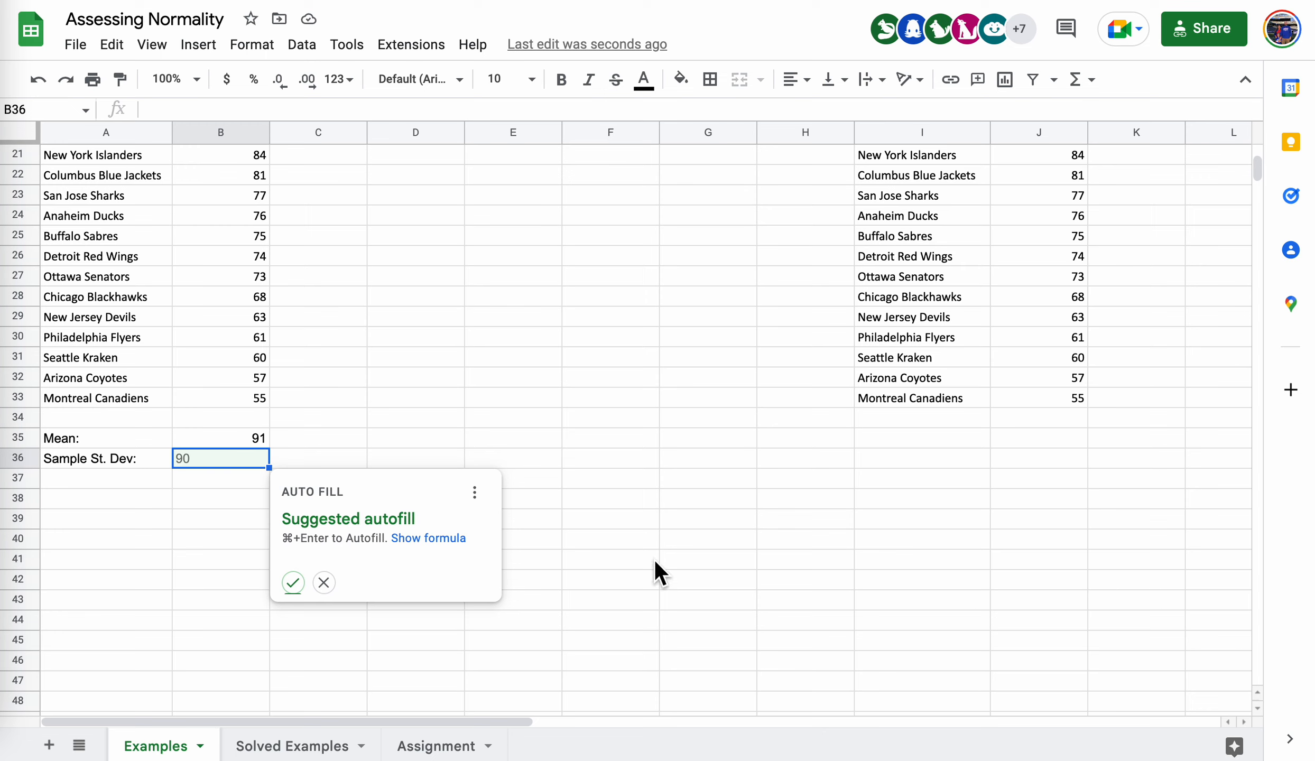
{"action": "left_click", "coordinate": [324, 582]}
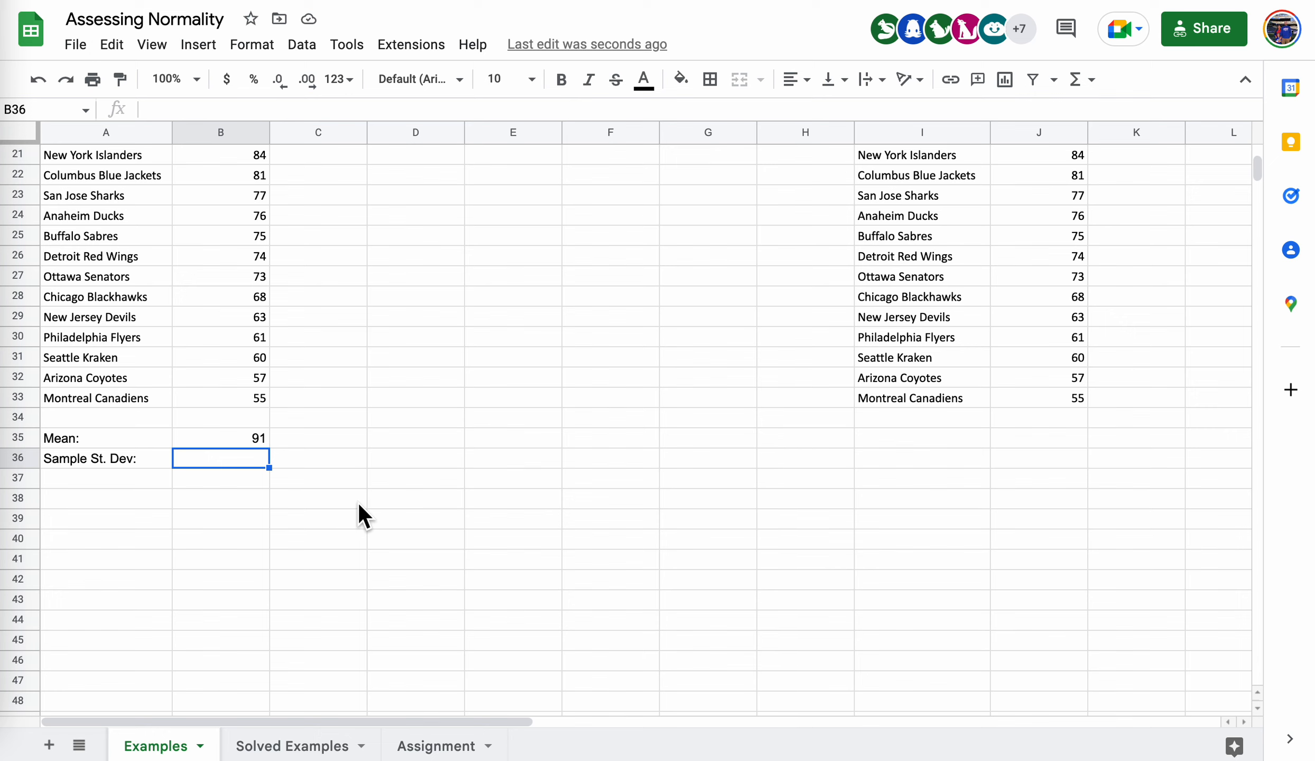
Calculate the sample standard deviation of B2:B33 in cell B36 with the STDEV.S function
{"action": "type", "text": "=st"}
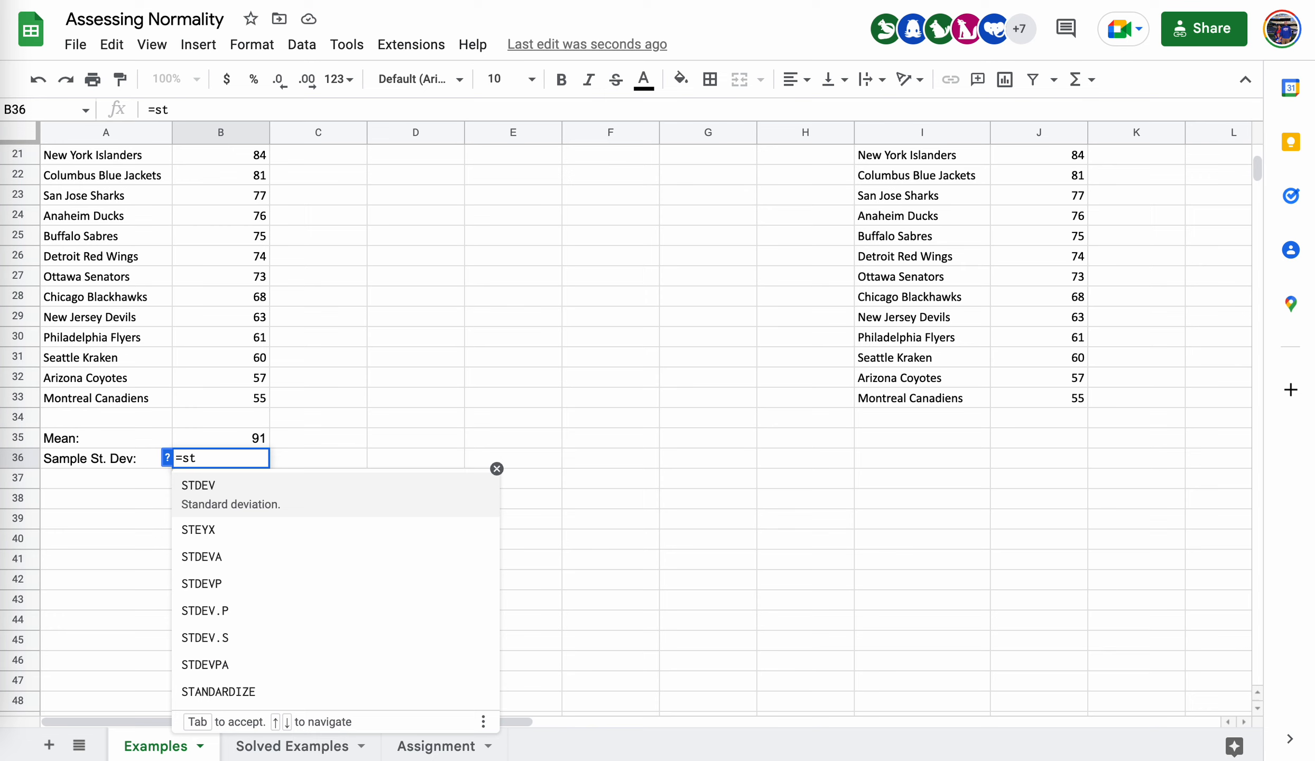
{"action": "left_click", "coordinate": [280, 627]}
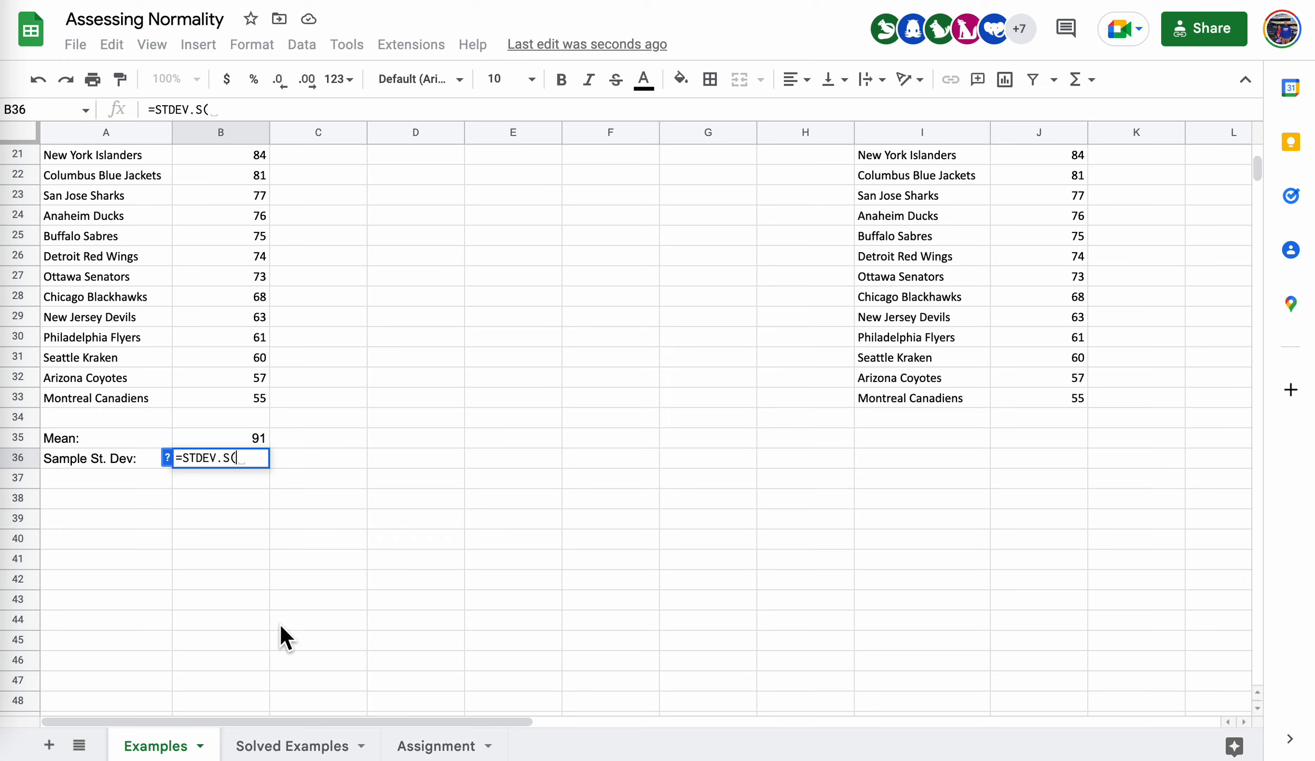
{"action": "type", "text": "B2"}
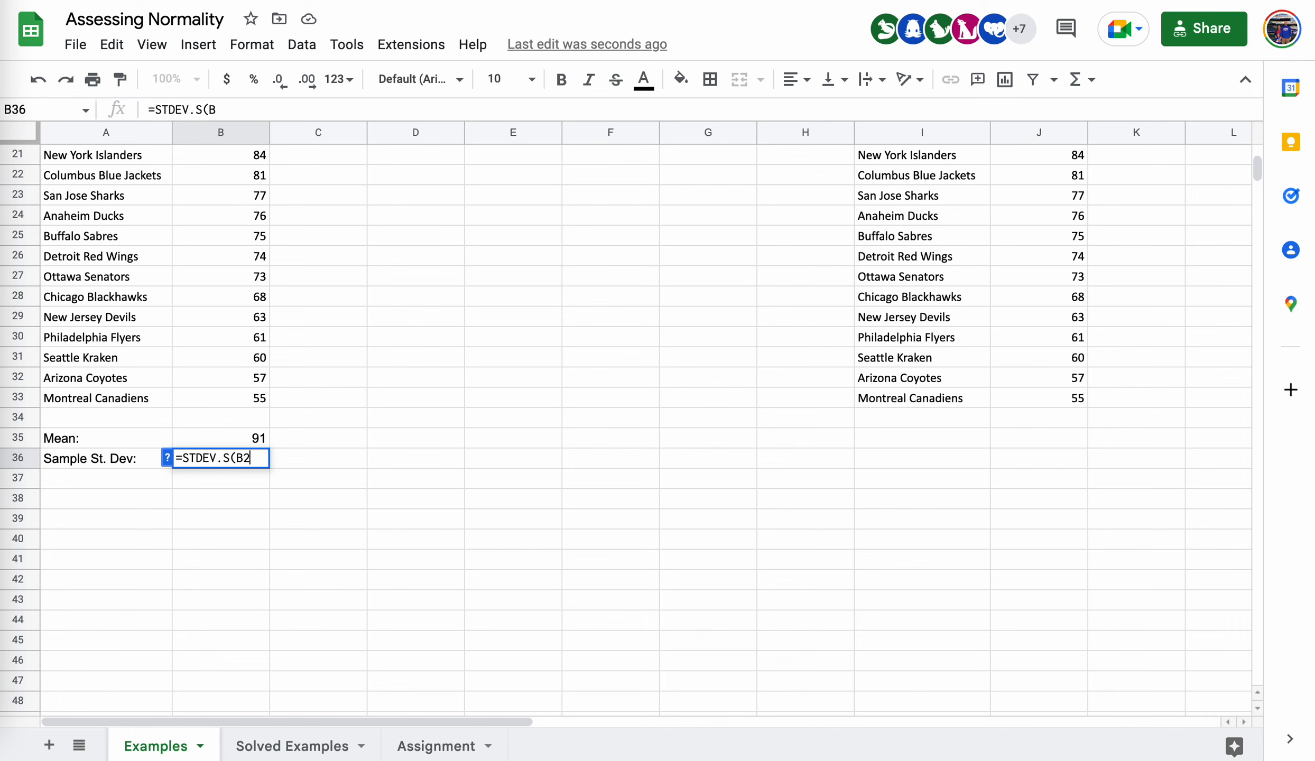
{"action": "type", "text": ":B33"}
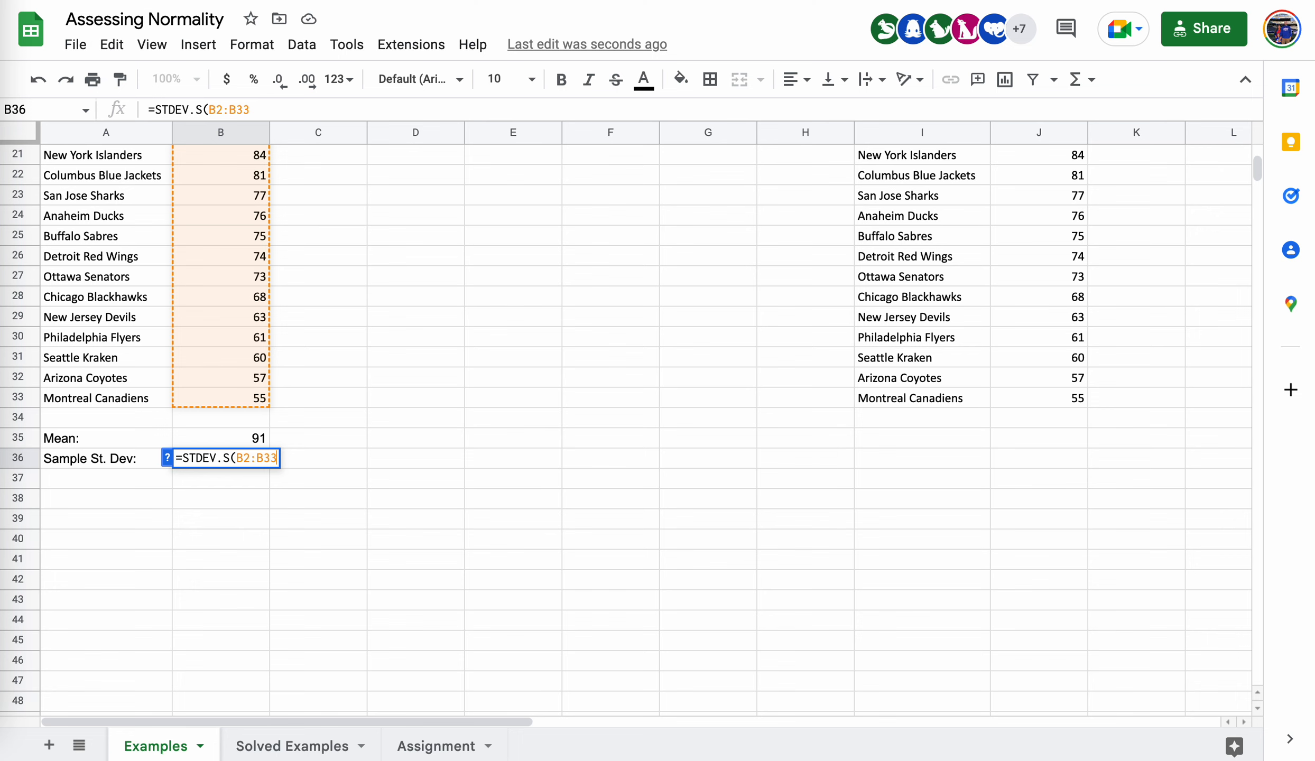
{"action": "scroll", "coordinate": [391, 383], "scroll_direction": "up", "scroll_amount": 8}
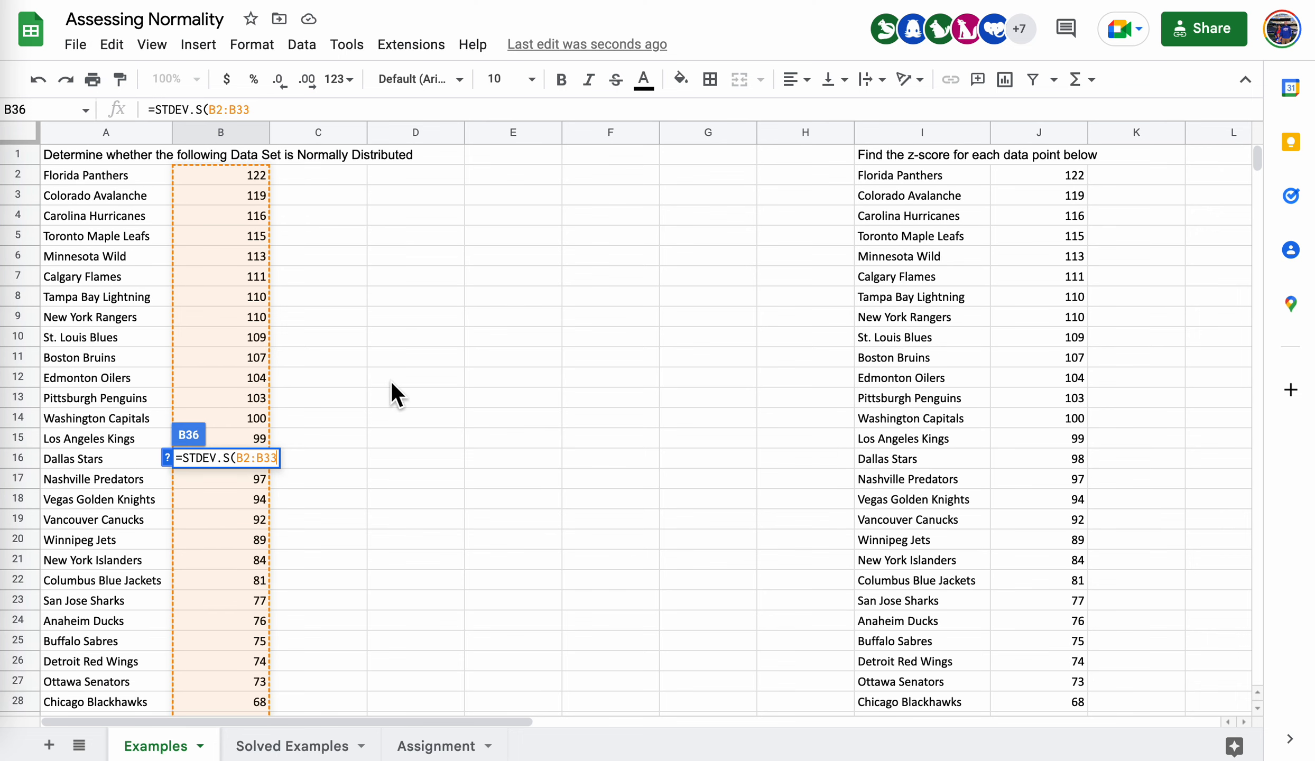
{"action": "scroll", "coordinate": [445, 464], "scroll_direction": "down", "scroll_amount": 10}
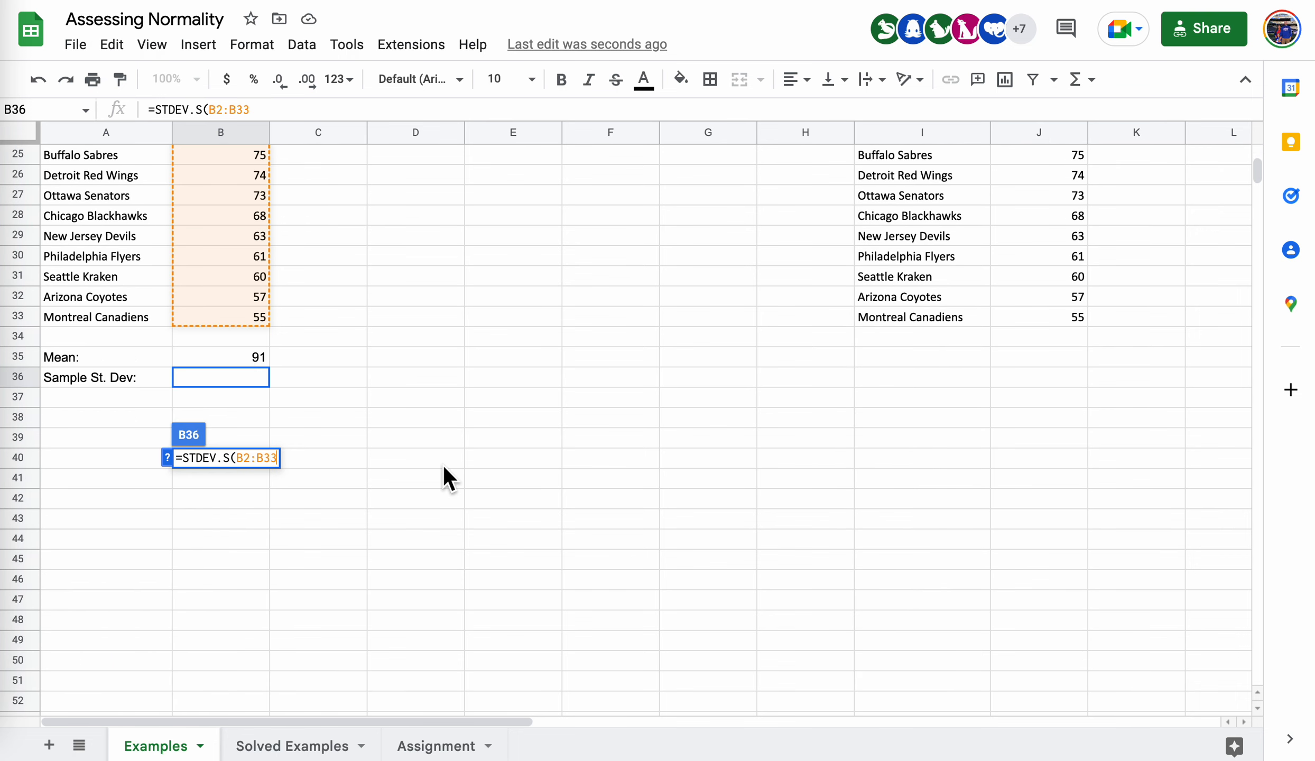
{"action": "key", "text": "Return"}
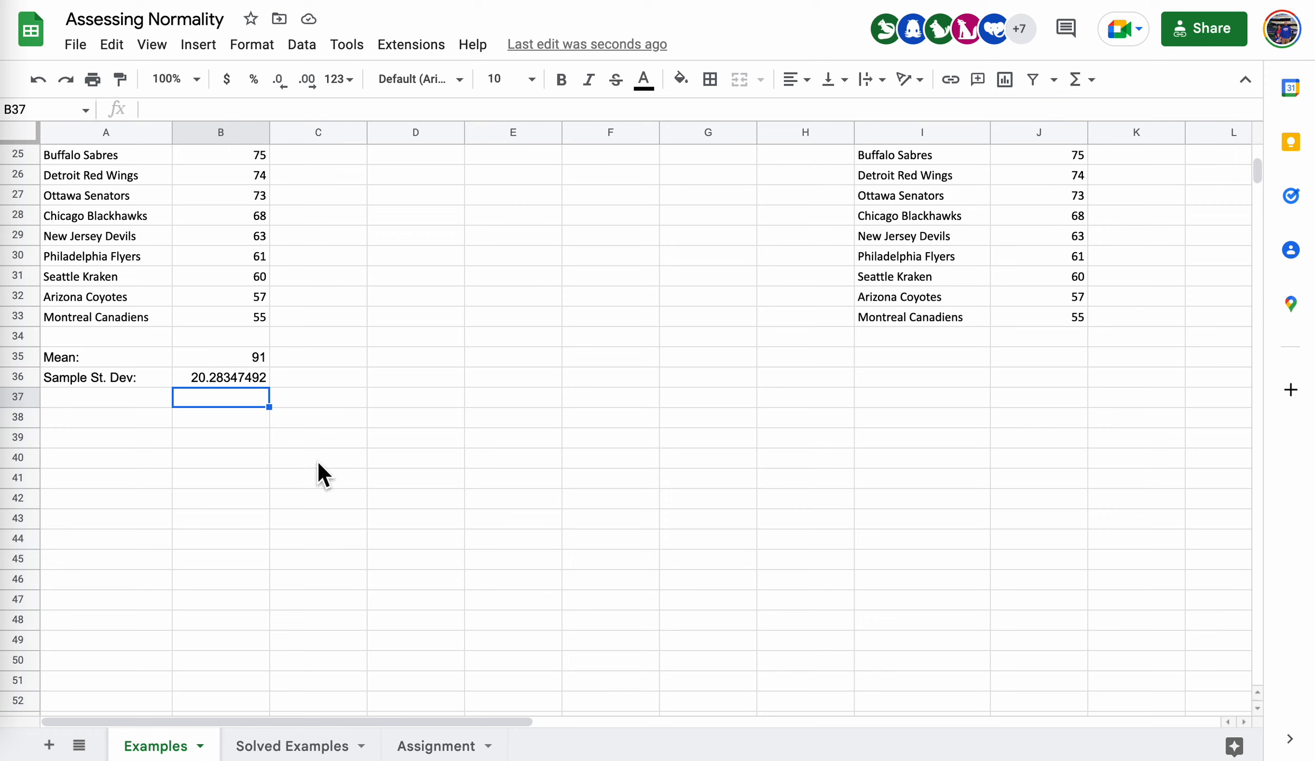
Clear the contents of cells B35:B37
{"action": "left_click_drag", "start_coordinate": [231, 361], "coordinate": [244, 398]}
{"action": "key", "text": "Delete"}
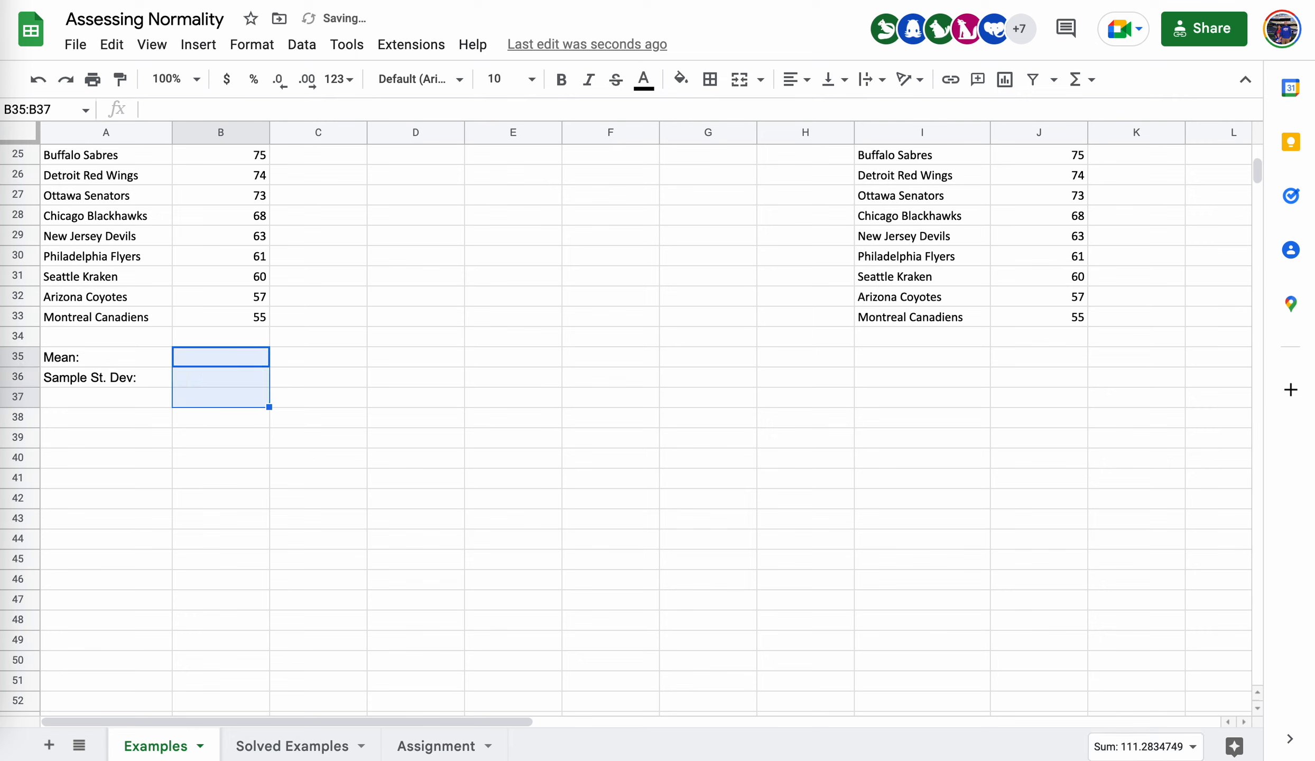
Enter an AVERAGE formula over B2:B33 in cell B35, beside the Mean label
{"action": "left_click", "coordinate": [249, 358]}
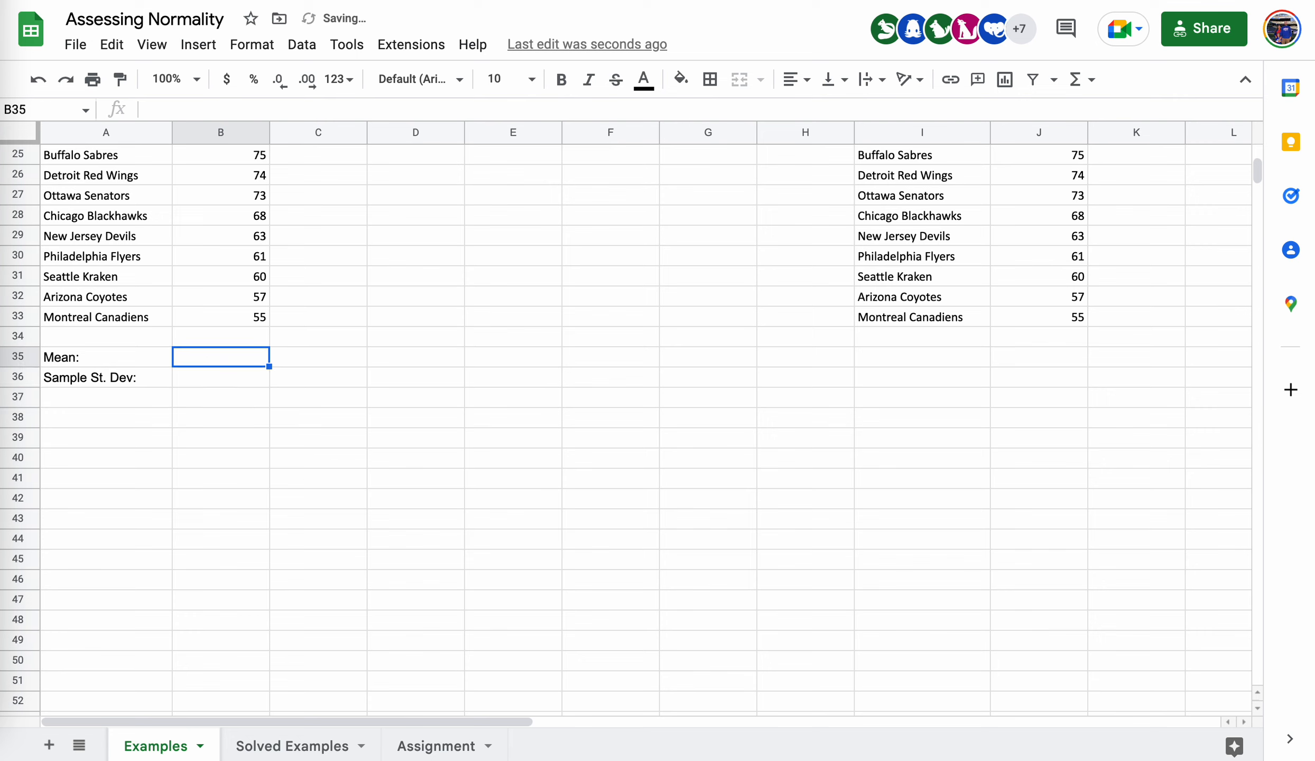
{"action": "type", "text": "=average("}
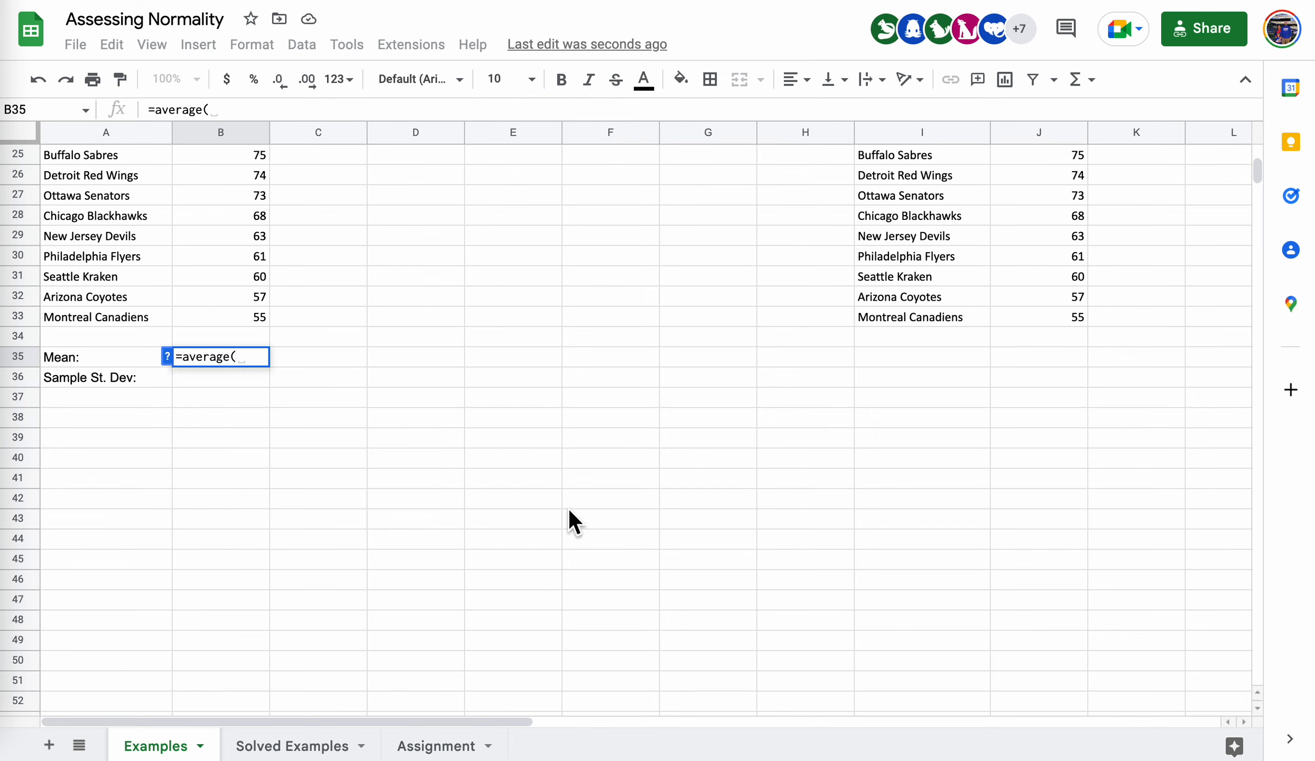
{"action": "scroll", "coordinate": [440, 331], "scroll_direction": "up", "scroll_amount": 8}
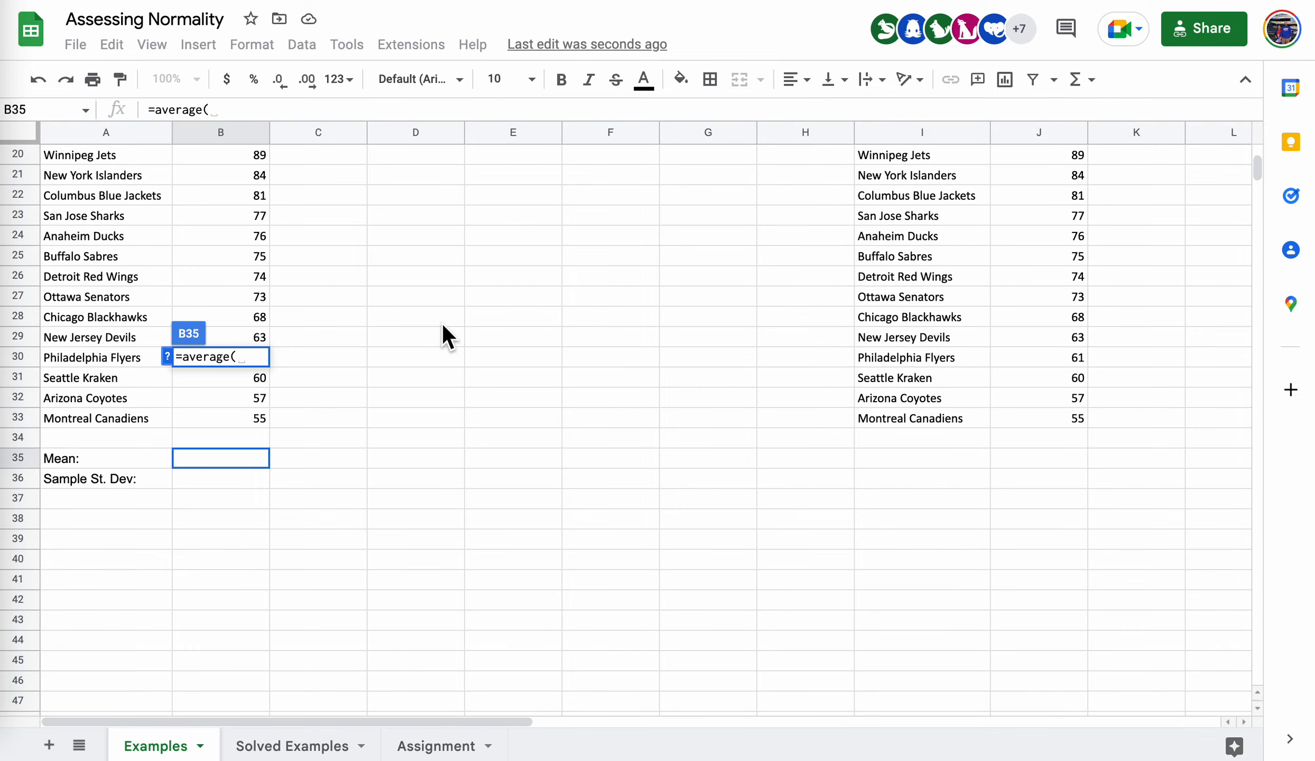
{"action": "left_click_drag", "start_coordinate": [241, 169], "coordinate": [261, 370]}
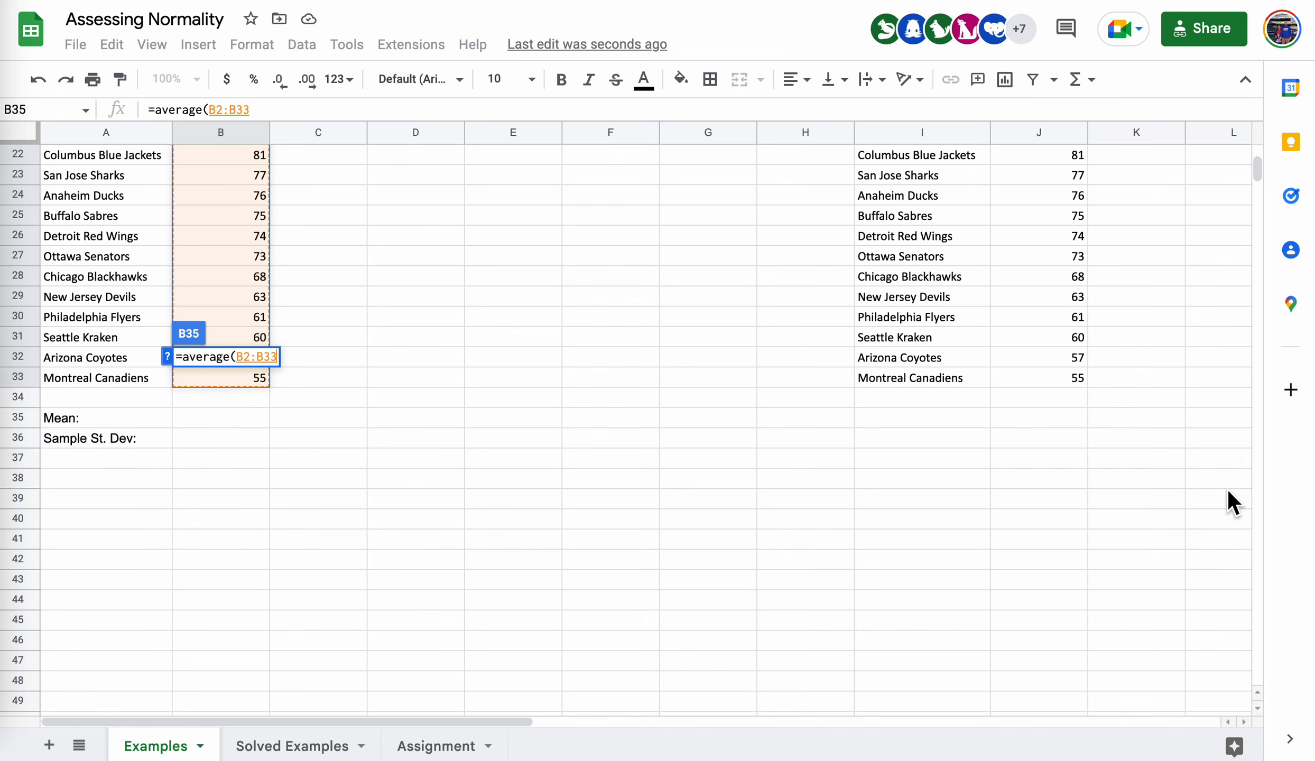
{"action": "key", "text": "Return"}
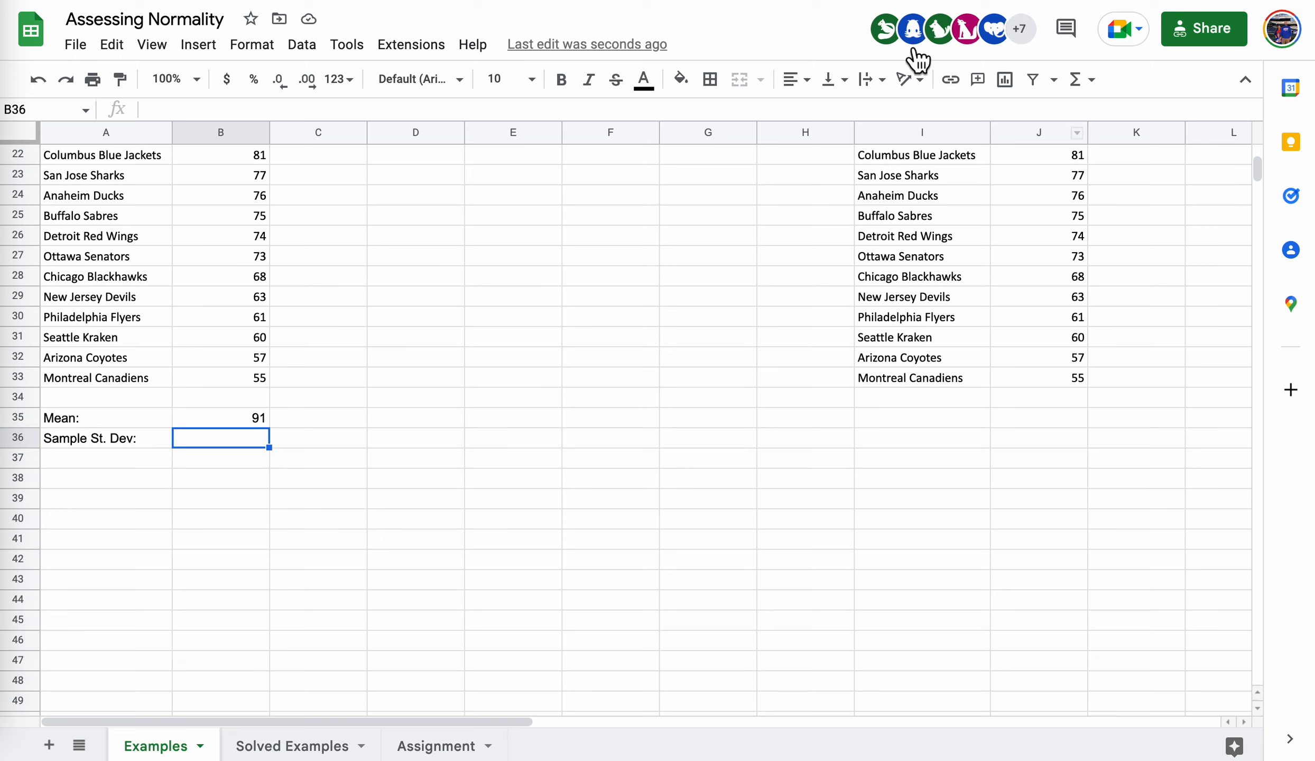
{"action": "left_click", "coordinate": [247, 422]}
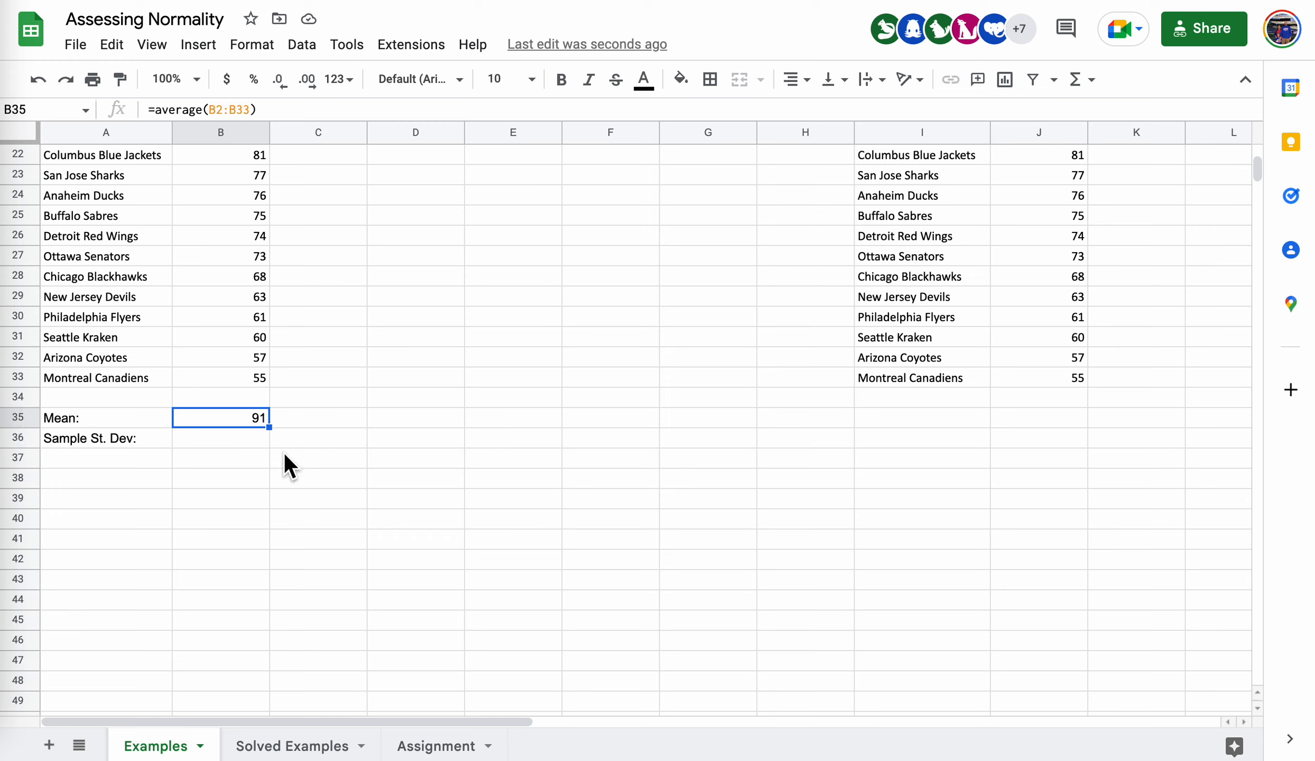
Calculate the sample standard deviation of B2:B33 in cell B36 with the STDEV.S function
{"action": "left_click", "coordinate": [238, 438]}
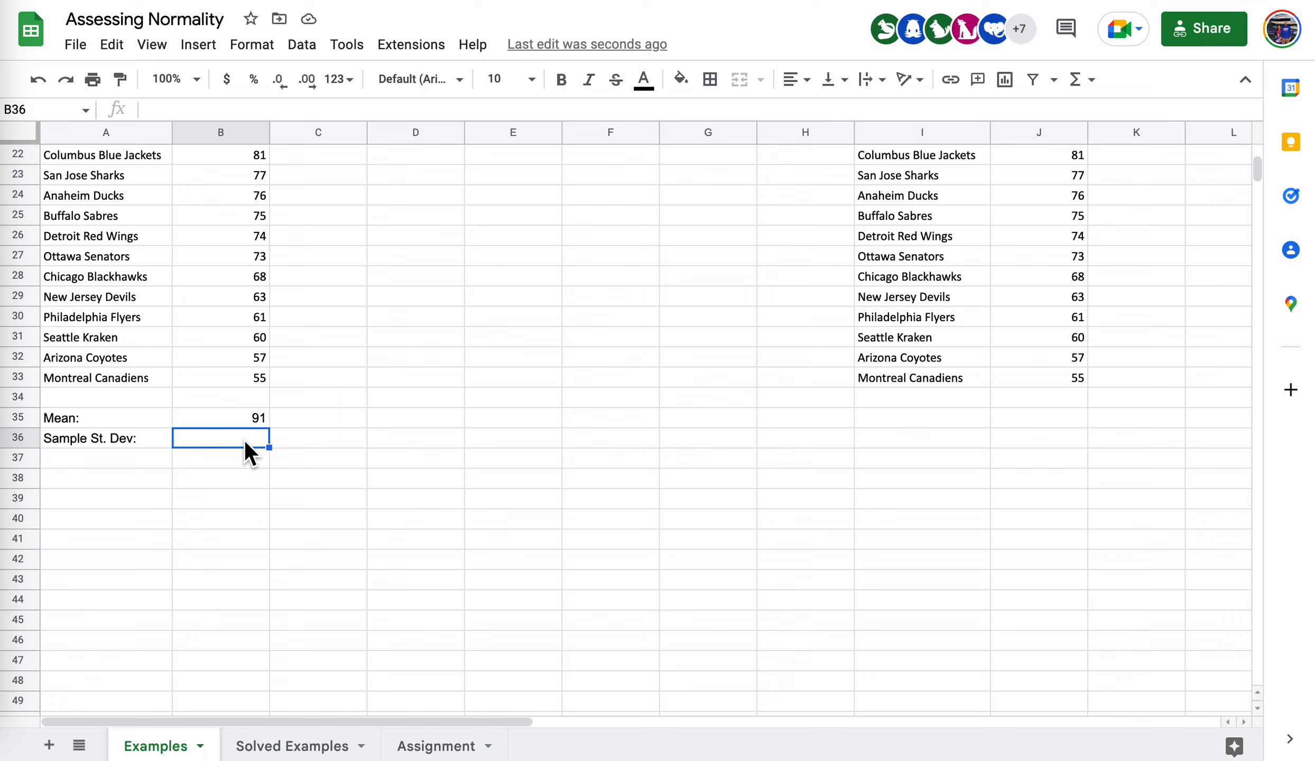
{"action": "type", "text": "="}
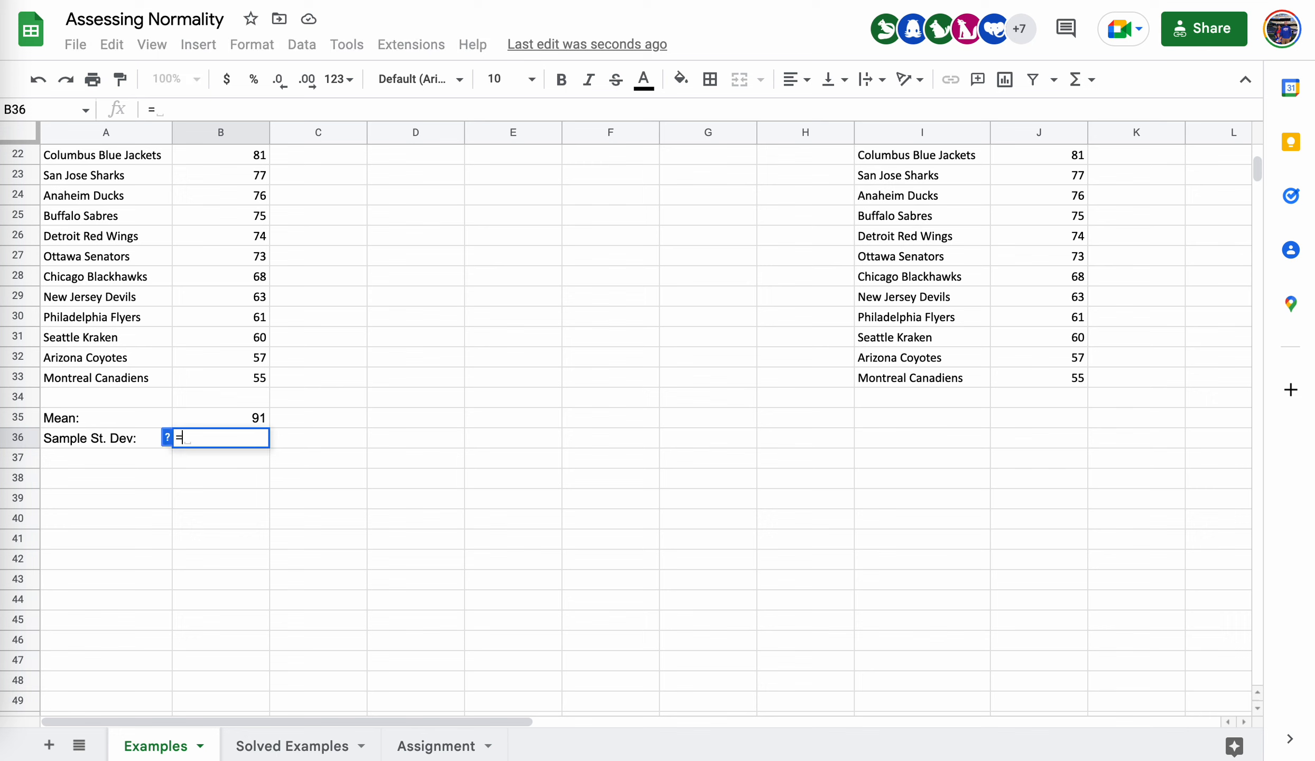
{"action": "type", "text": "st"}
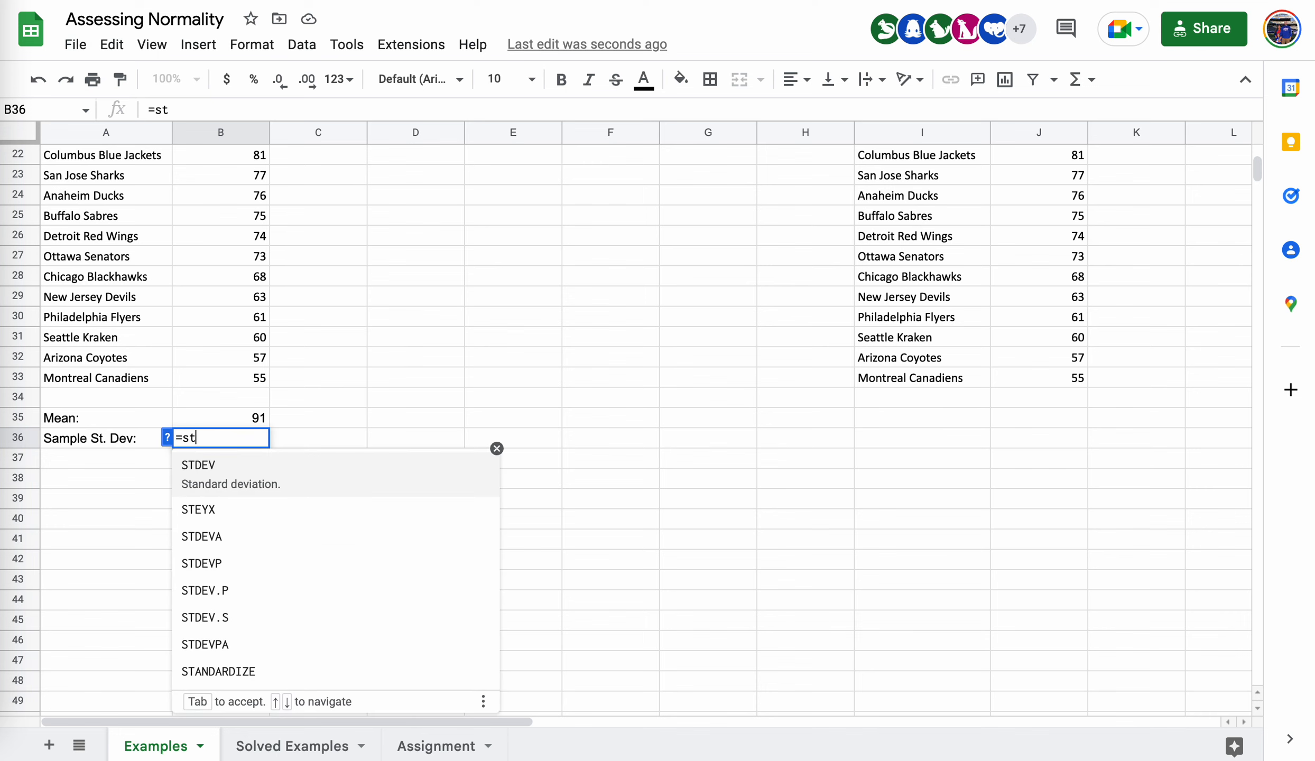
{"action": "left_click", "coordinate": [311, 611]}
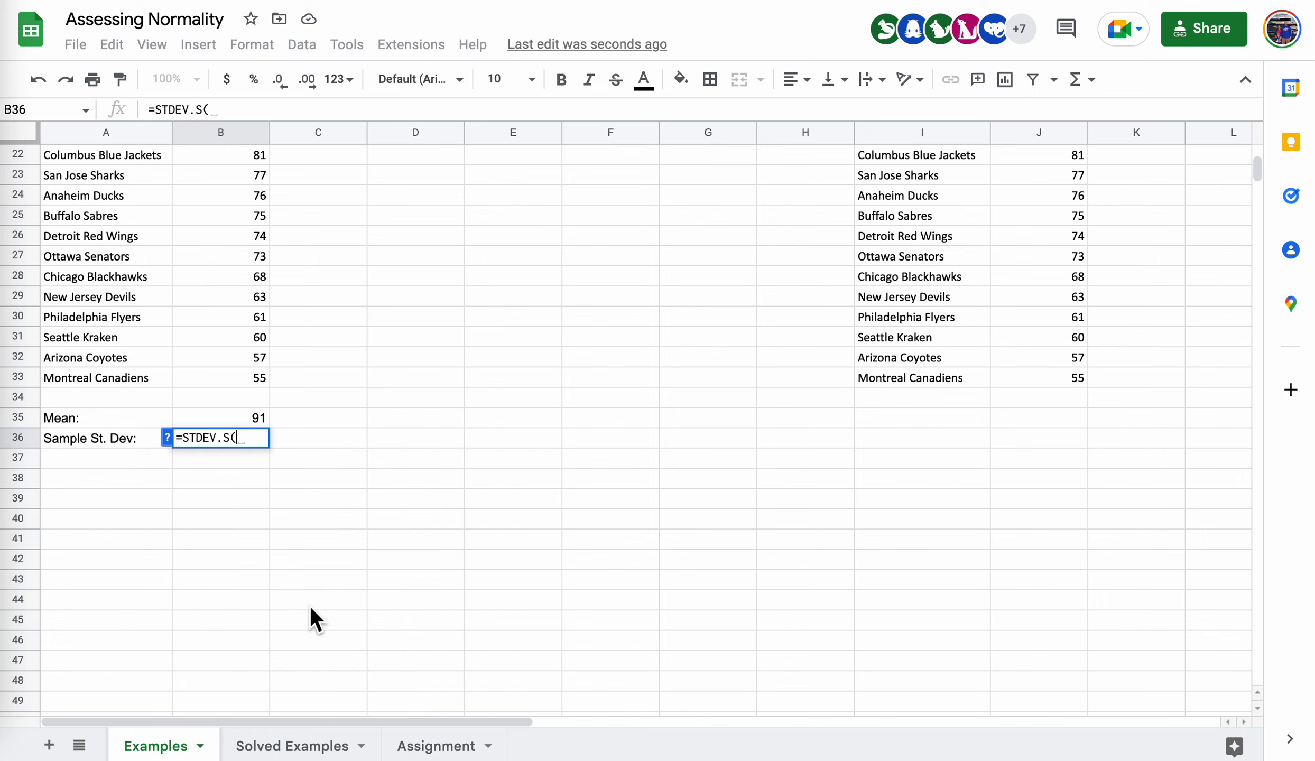
{"action": "type", "text": "B2:B"}
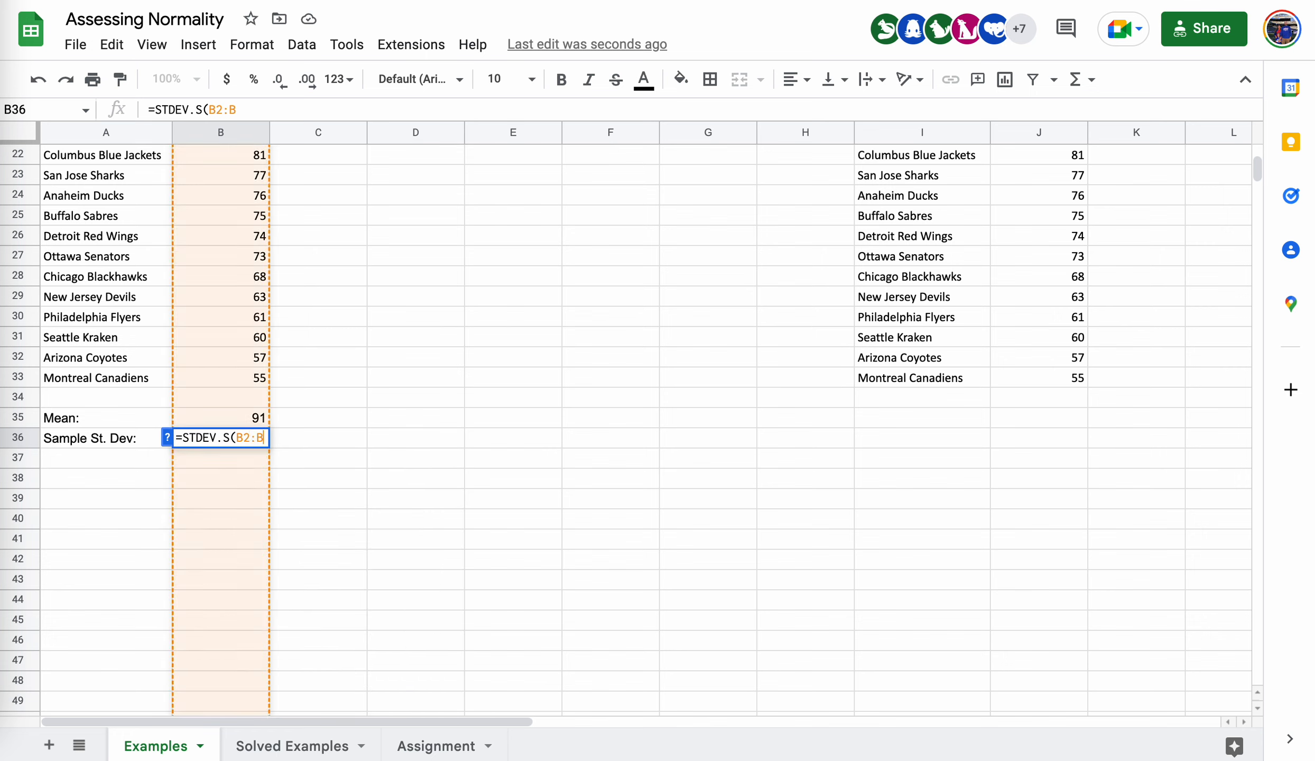
{"action": "type", "text": "33"}
{"action": "key", "text": "Return"}
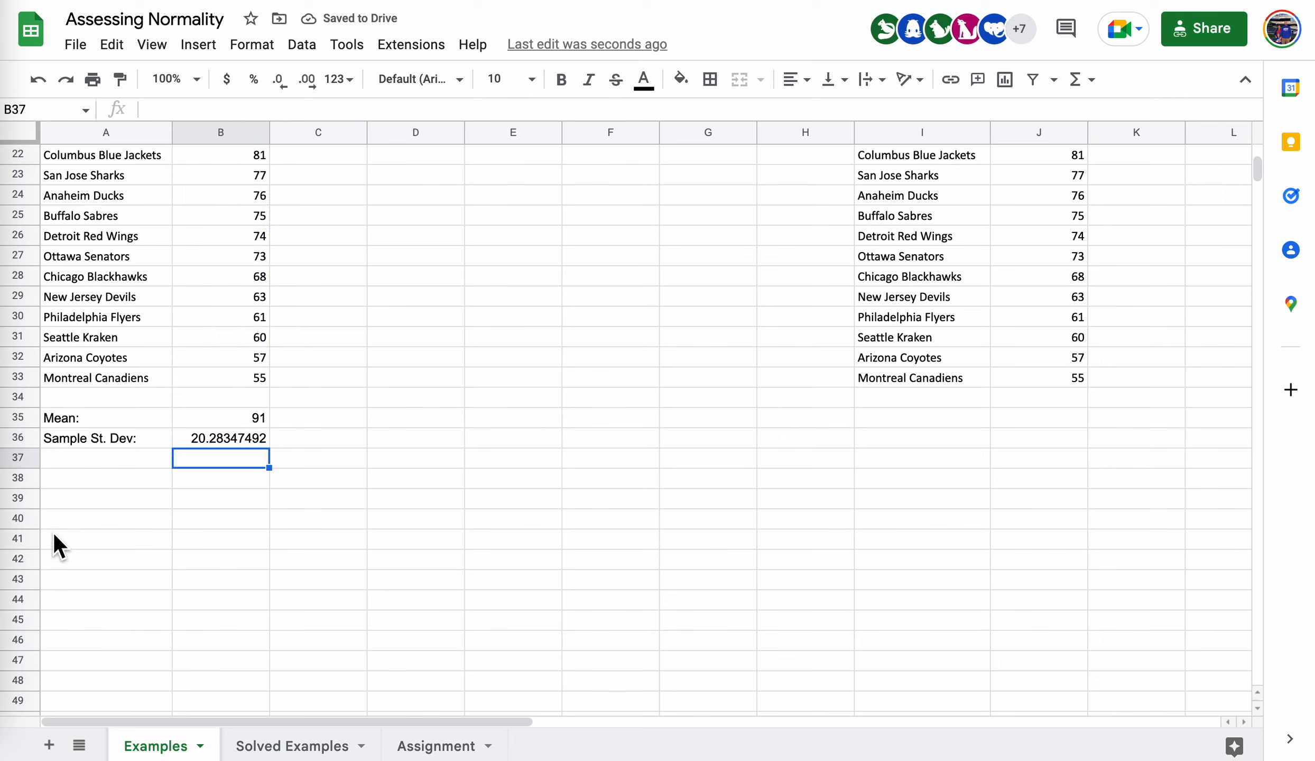
Enter the label "68% Rule" in cell A38, two rows below the Sample St. Dev label
{"action": "left_click", "coordinate": [114, 475]}
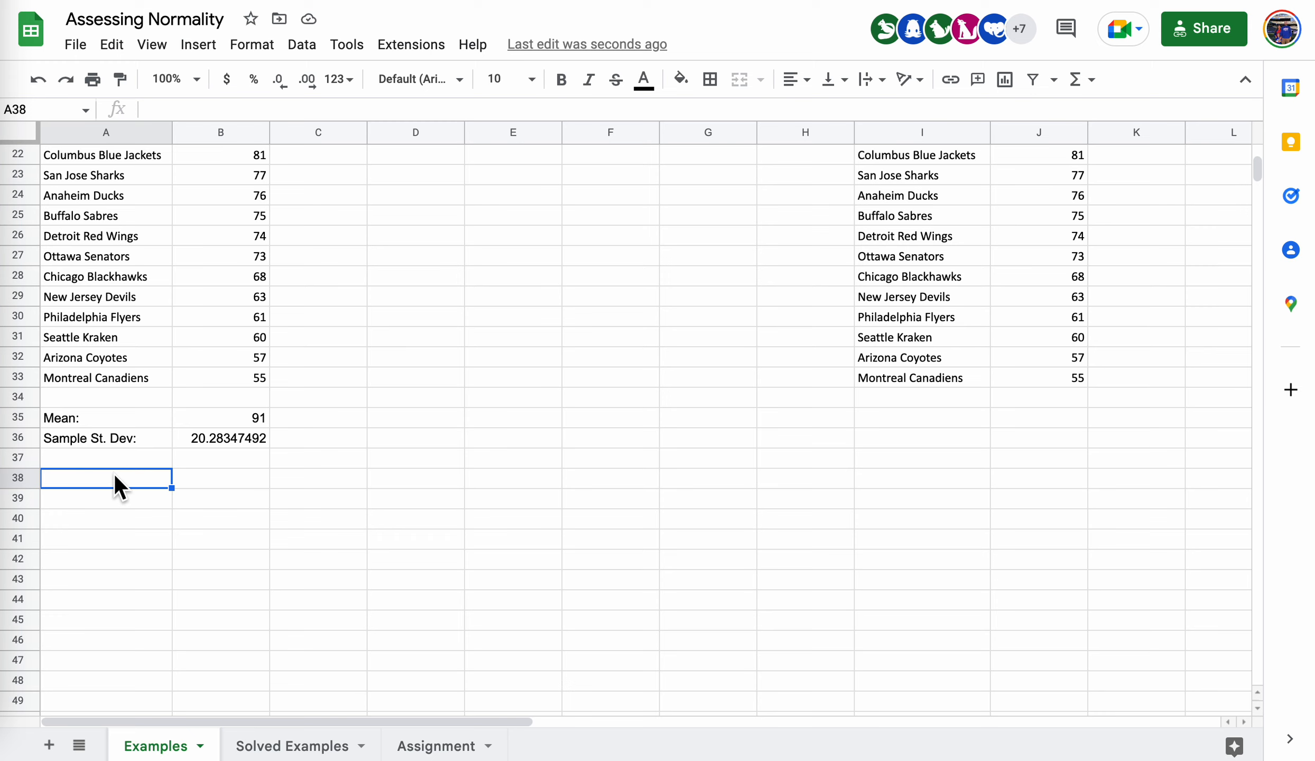
{"action": "type", "text": "685"}
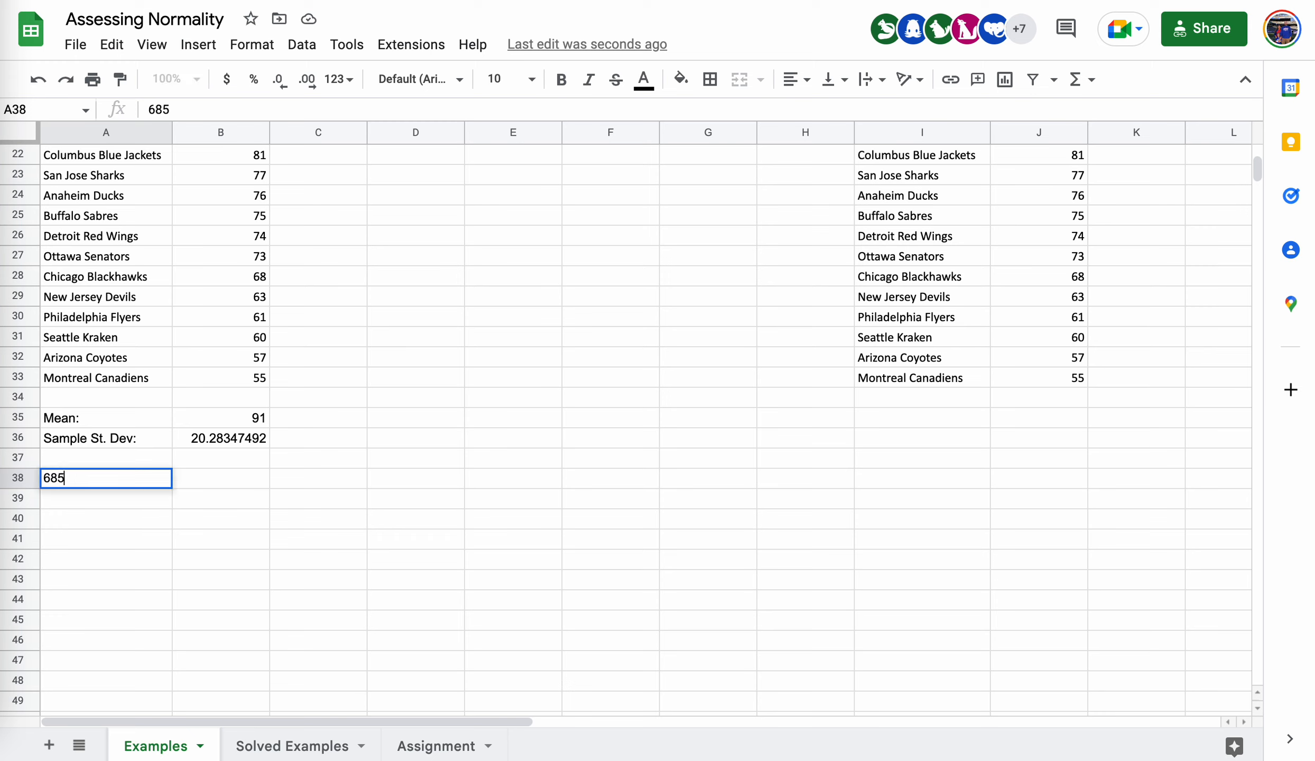
{"action": "key", "text": "BackSpace"}
{"action": "type", "text": "% Rule"}
{"action": "key", "text": "Return"}
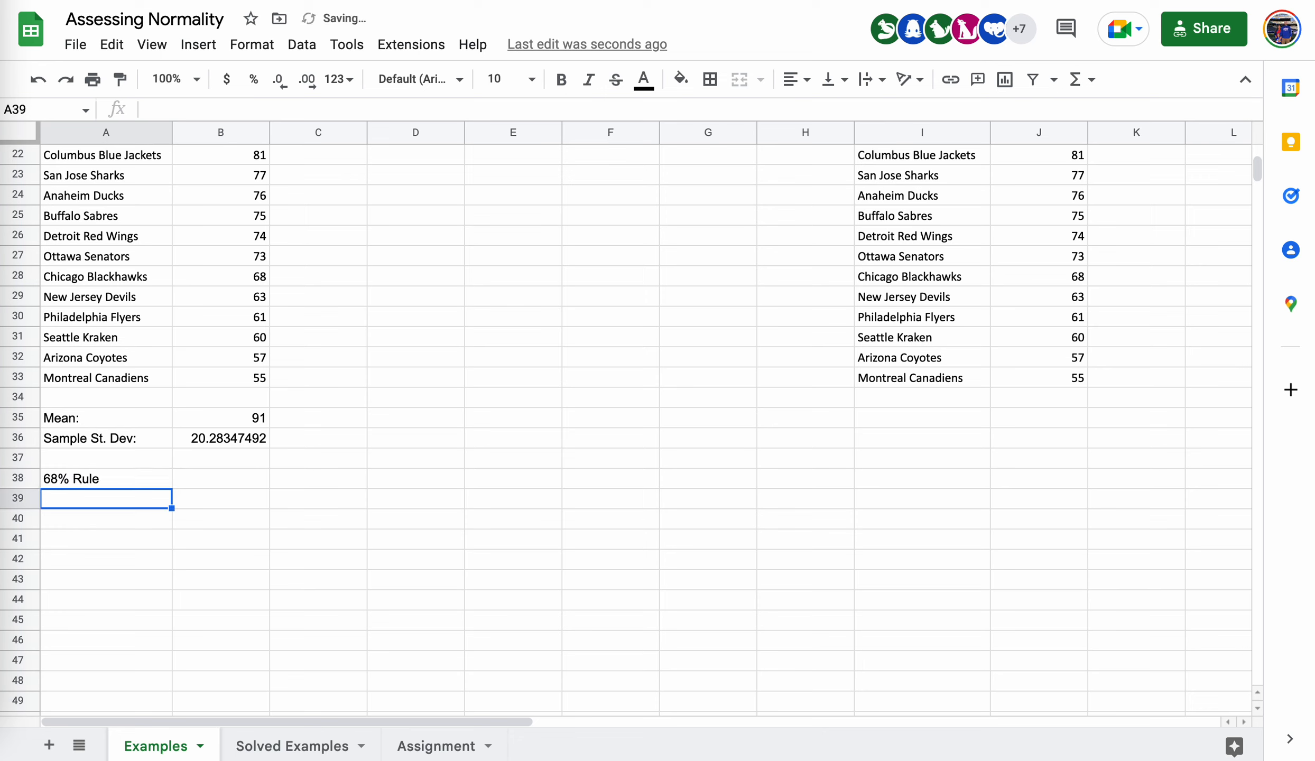
Add the labels "95% Rule" in cell A39 and "99.7% Rule" in cell A40
{"action": "type", "text": "95"}
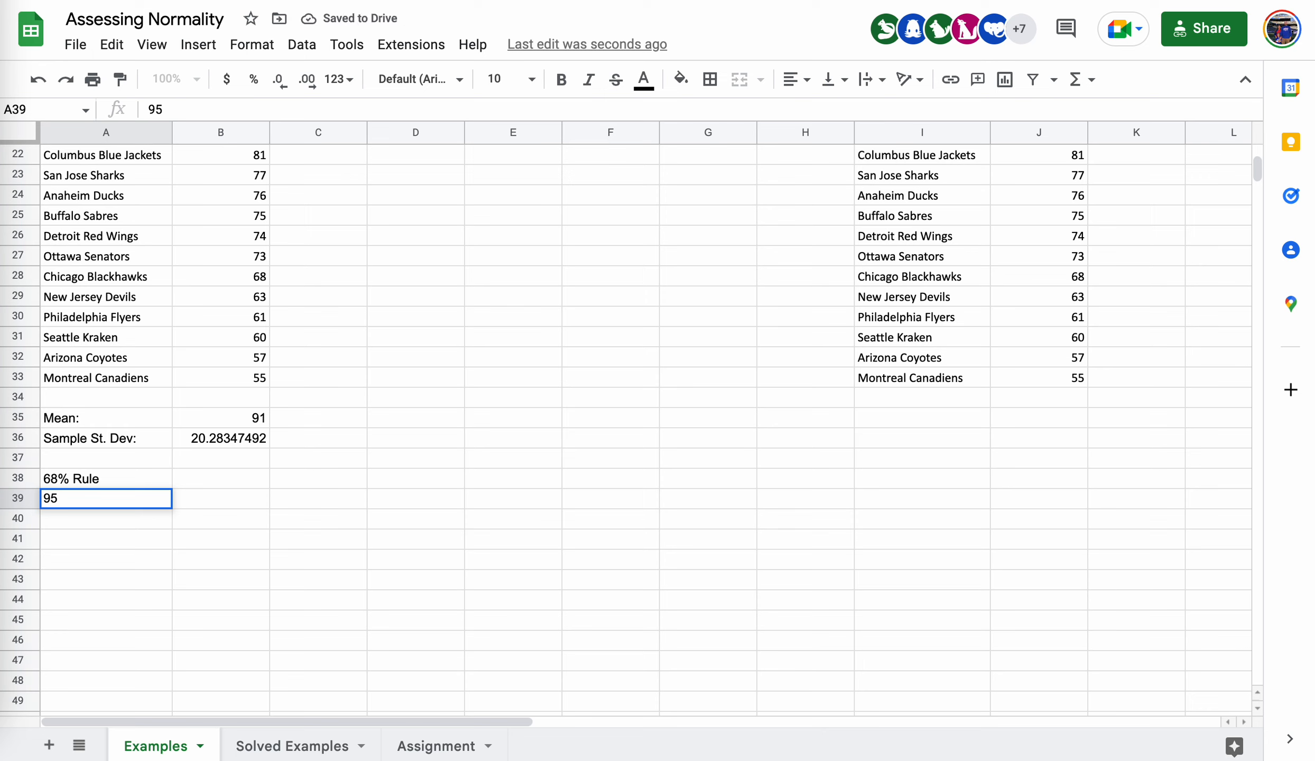
{"action": "type", "text": "% rule"}
{"action": "key", "text": "BackSpace"}
{"action": "key", "text": "BackSpace"}
{"action": "key", "text": "BackSpace"}
{"action": "key", "text": "BackSpace"}
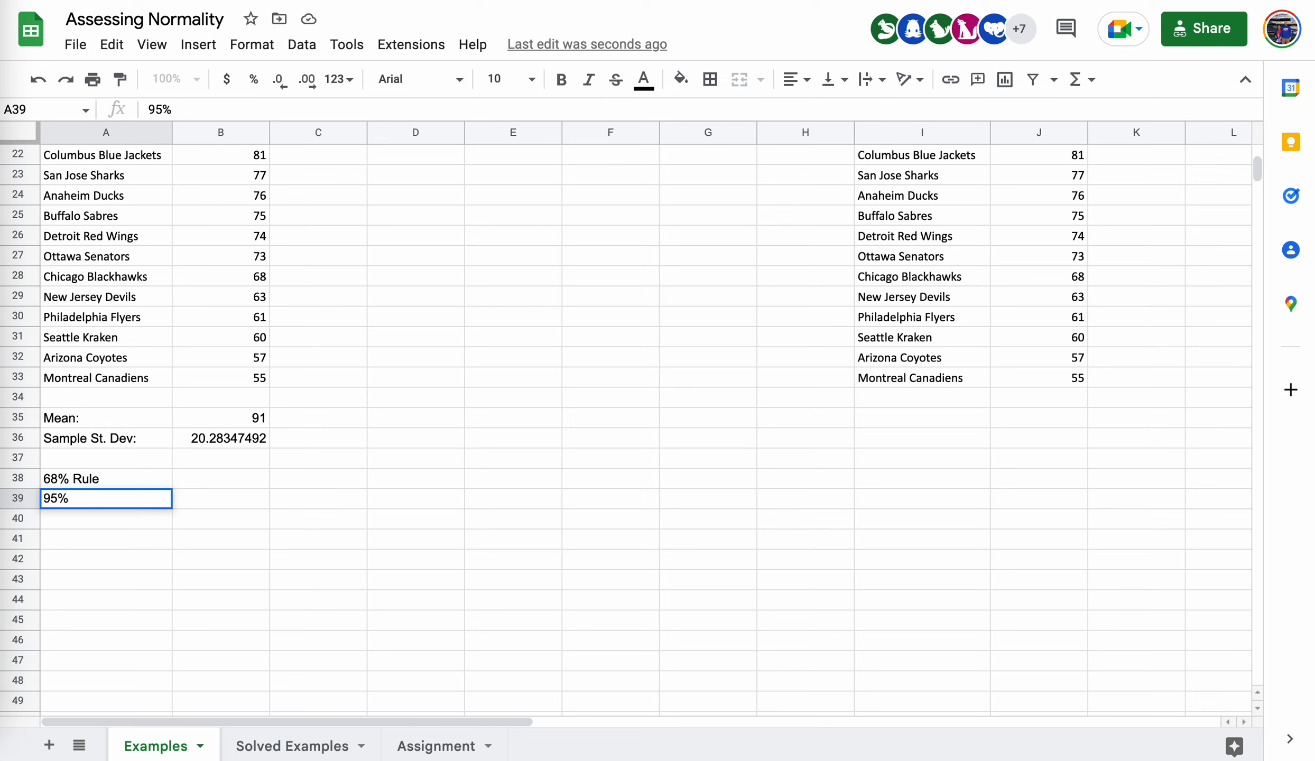
{"action": "type", "text": "Rule"}
{"action": "key", "text": "Return"}
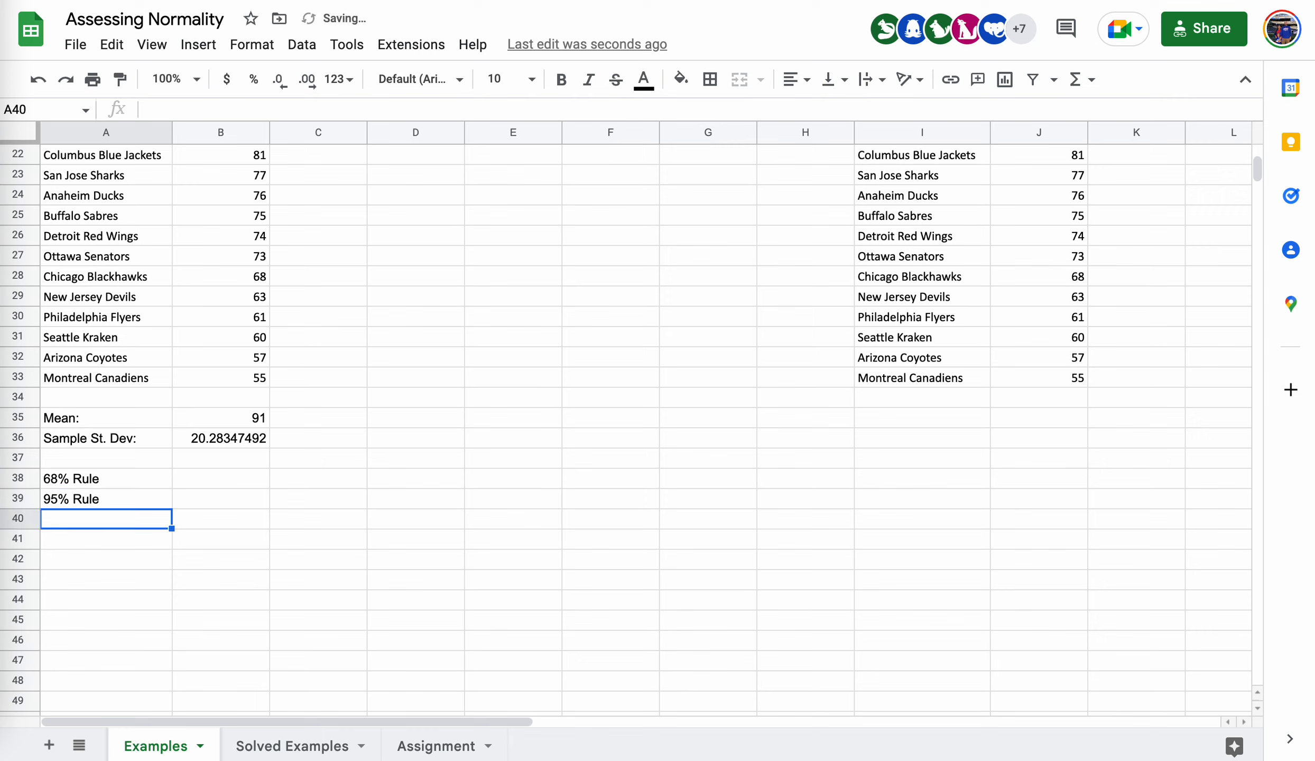
{"action": "type", "text": "99.7% "}
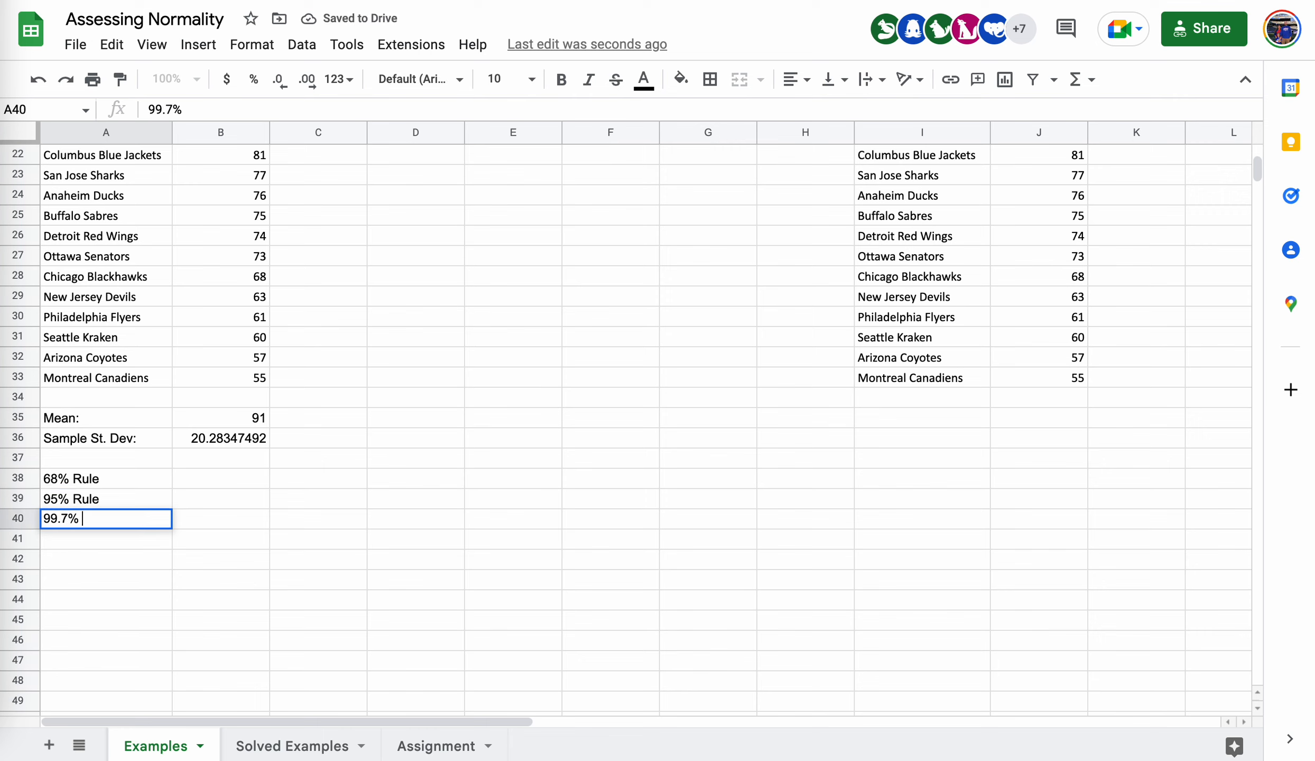
{"action": "type", "text": "Rule"}
{"action": "key", "text": "Return"}
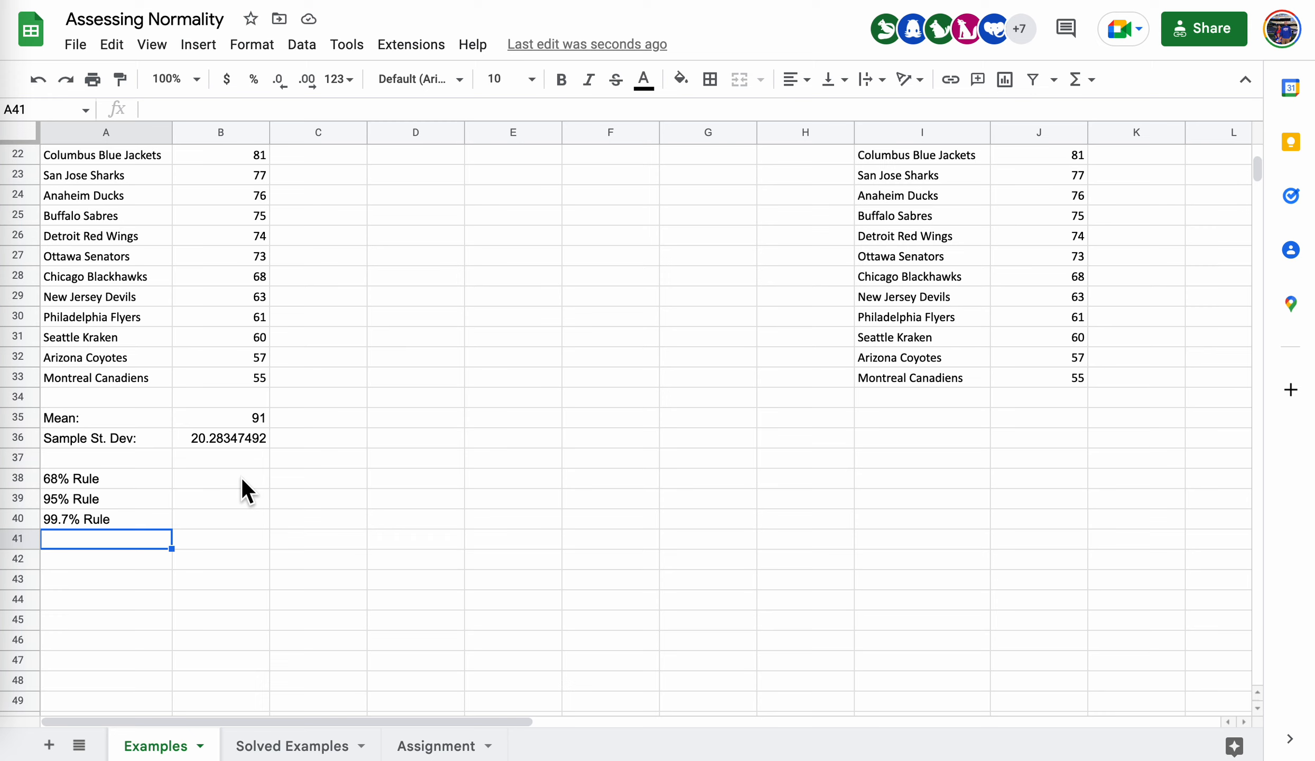
Shift the three rule labels from A38:A40 down to A39:A41 and clear cell A38
{"action": "left_click_drag", "start_coordinate": [101, 477], "coordinate": [114, 523]}
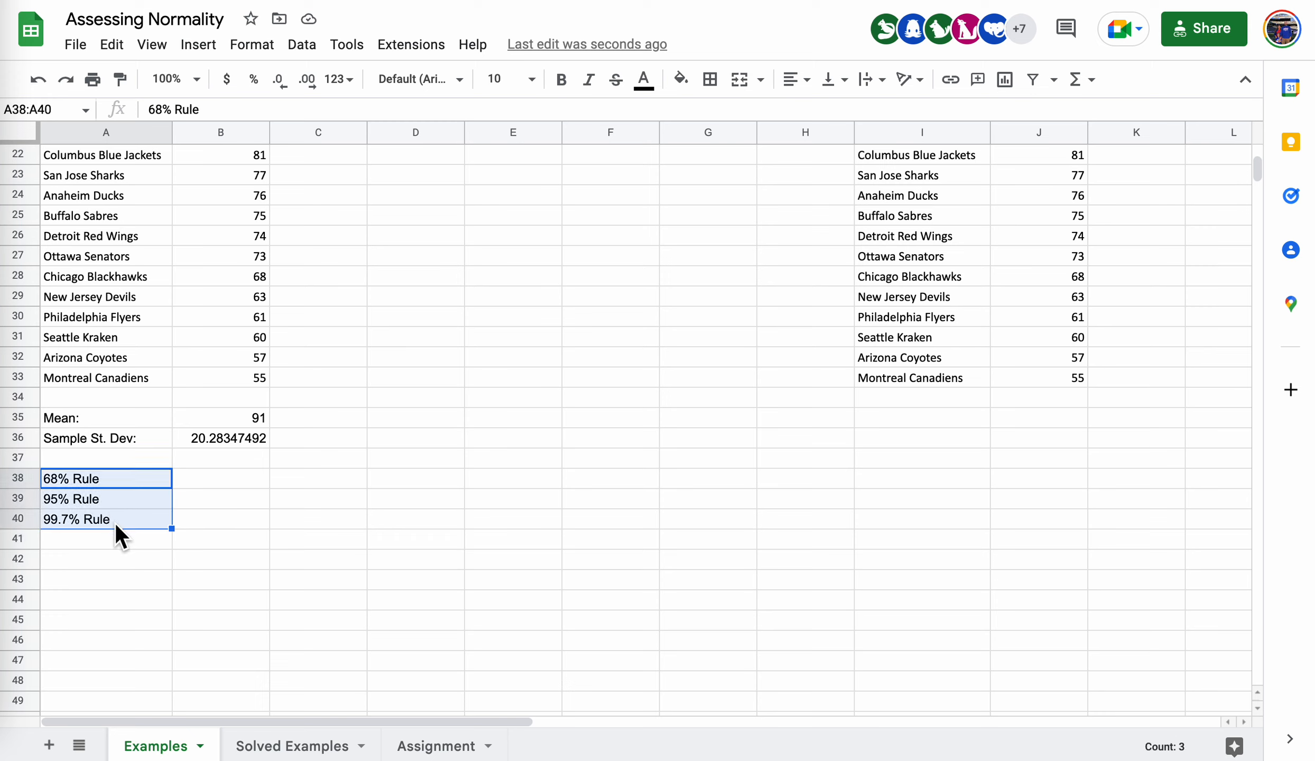
{"action": "key", "text": "ctrl+c"}
{"action": "left_click", "coordinate": [126, 499]}
{"action": "left_click", "coordinate": [129, 539], "text": "shift"}
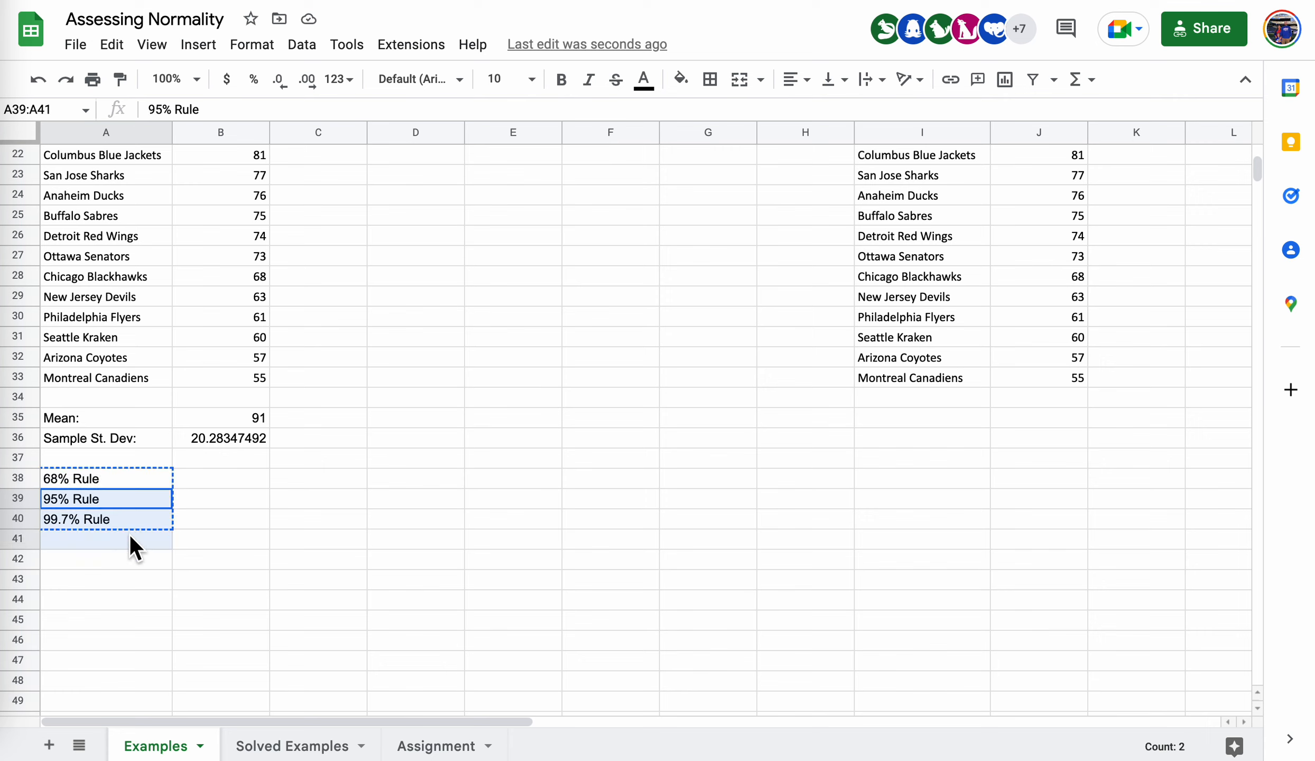
{"action": "key", "text": "ctrl+v"}
{"action": "left_click", "coordinate": [142, 477]}
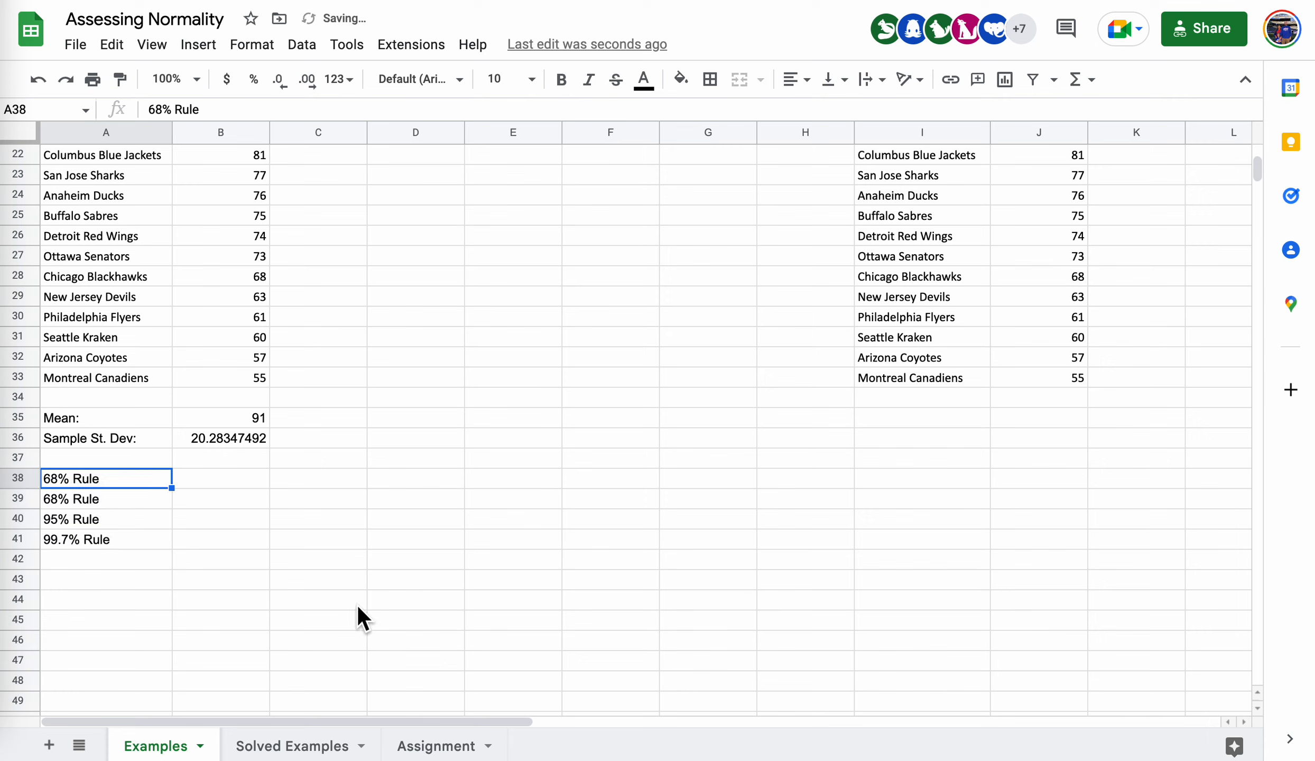
{"action": "key", "text": "Delete"}
{"action": "left_click", "coordinate": [411, 564]}
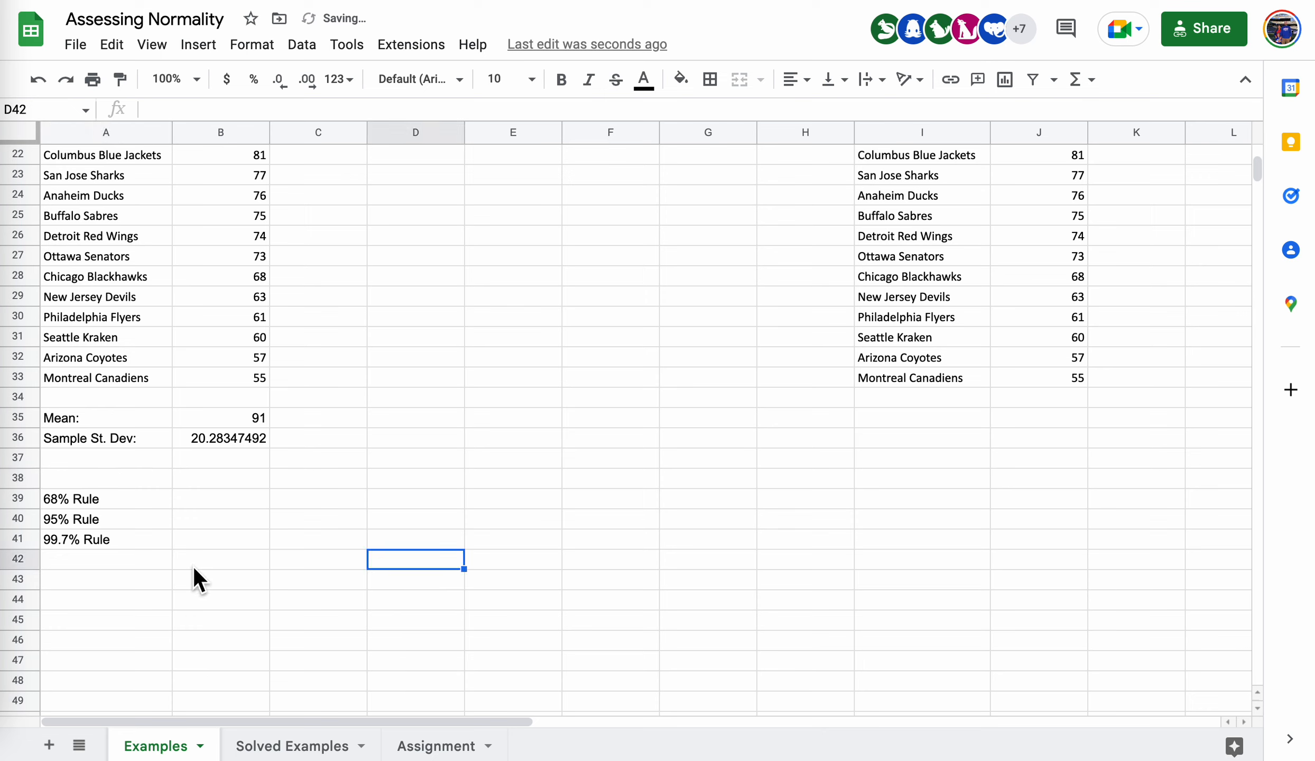
Enter the column headers "Lower Bound" in cell B38 and "Upper Bound" in cell C38
{"action": "left_click", "coordinate": [213, 481]}
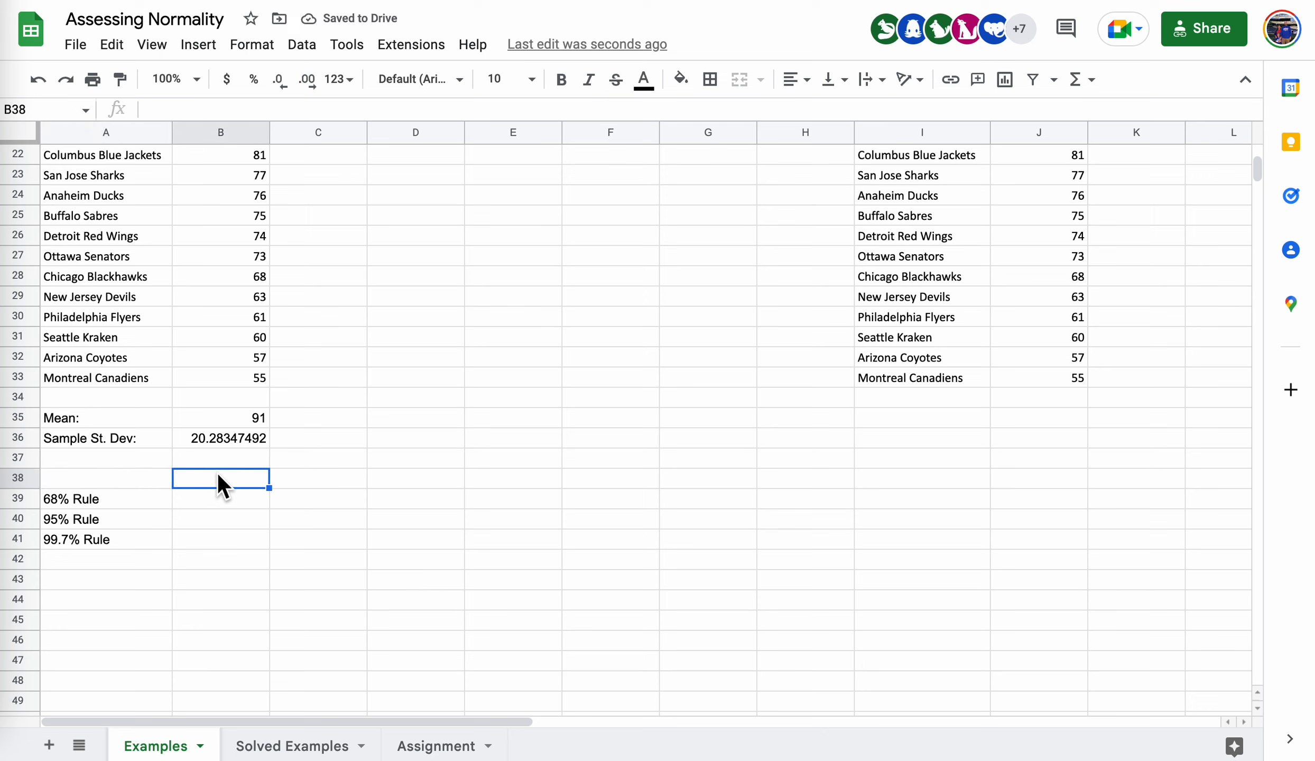
{"action": "type", "text": "Lower"}
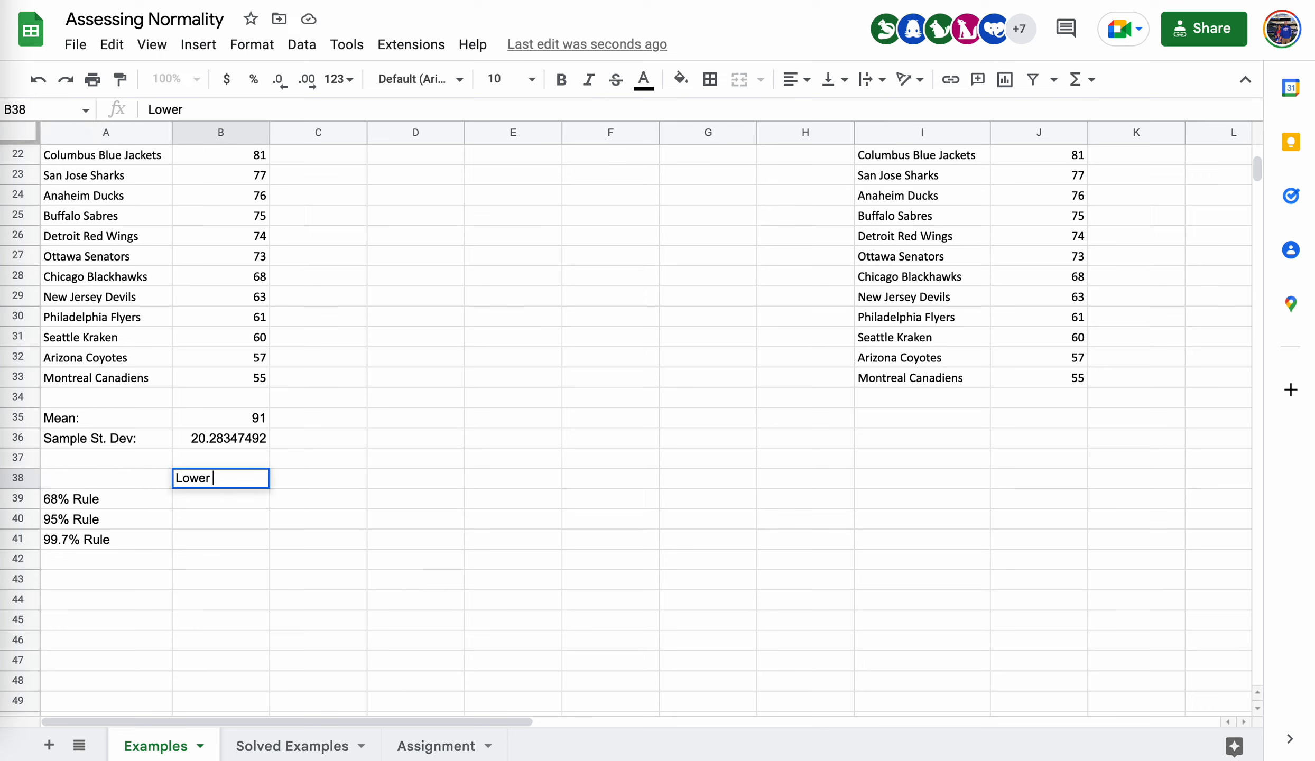
{"action": "type", "text": " Bound"}
{"action": "key", "text": "Tab"}
{"action": "type", "text": "Up"}
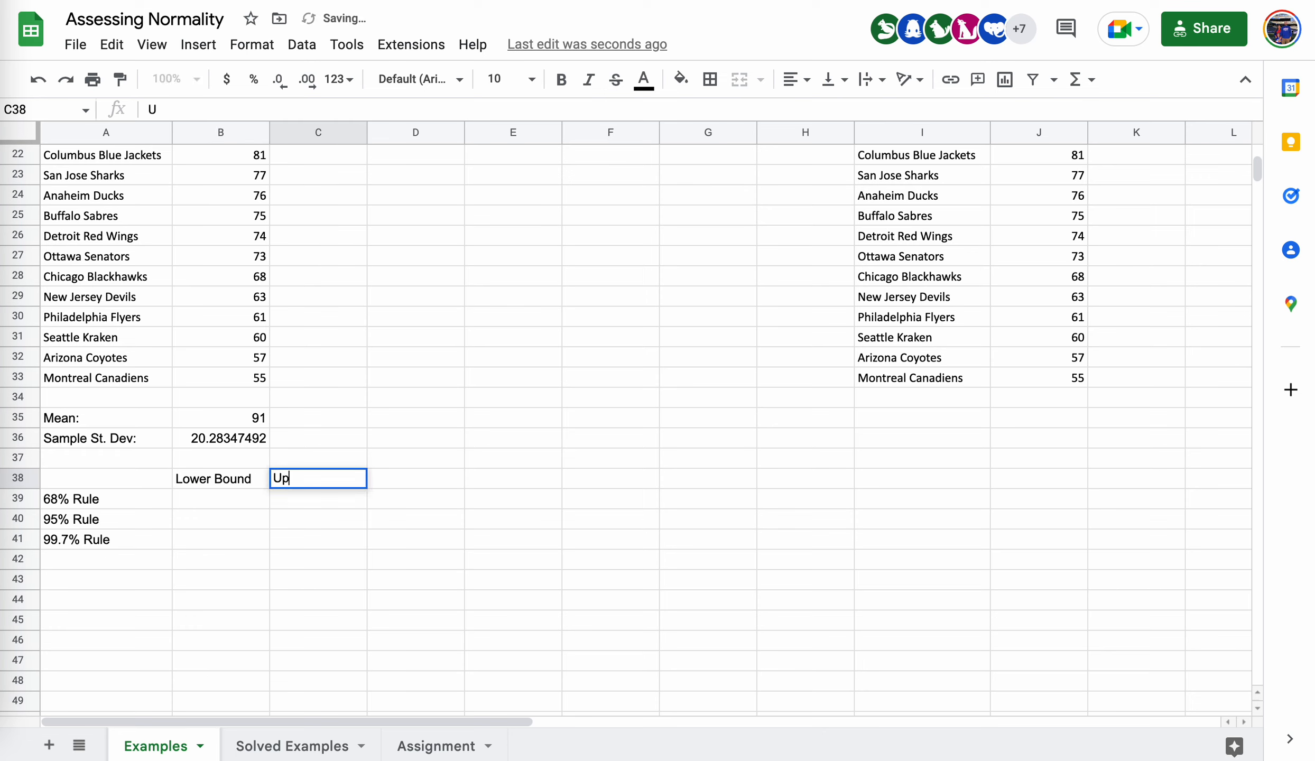
{"action": "type", "text": "per Bound"}
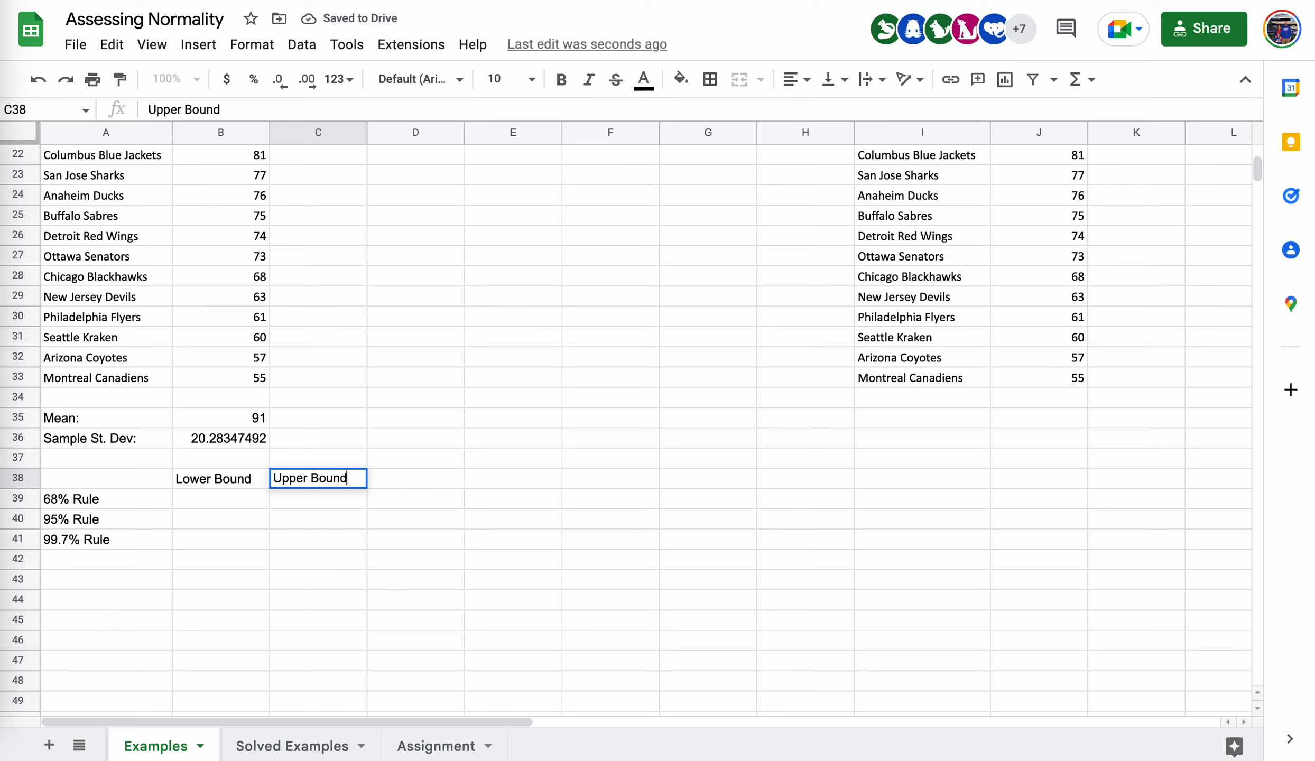
{"action": "key", "text": "Return"}
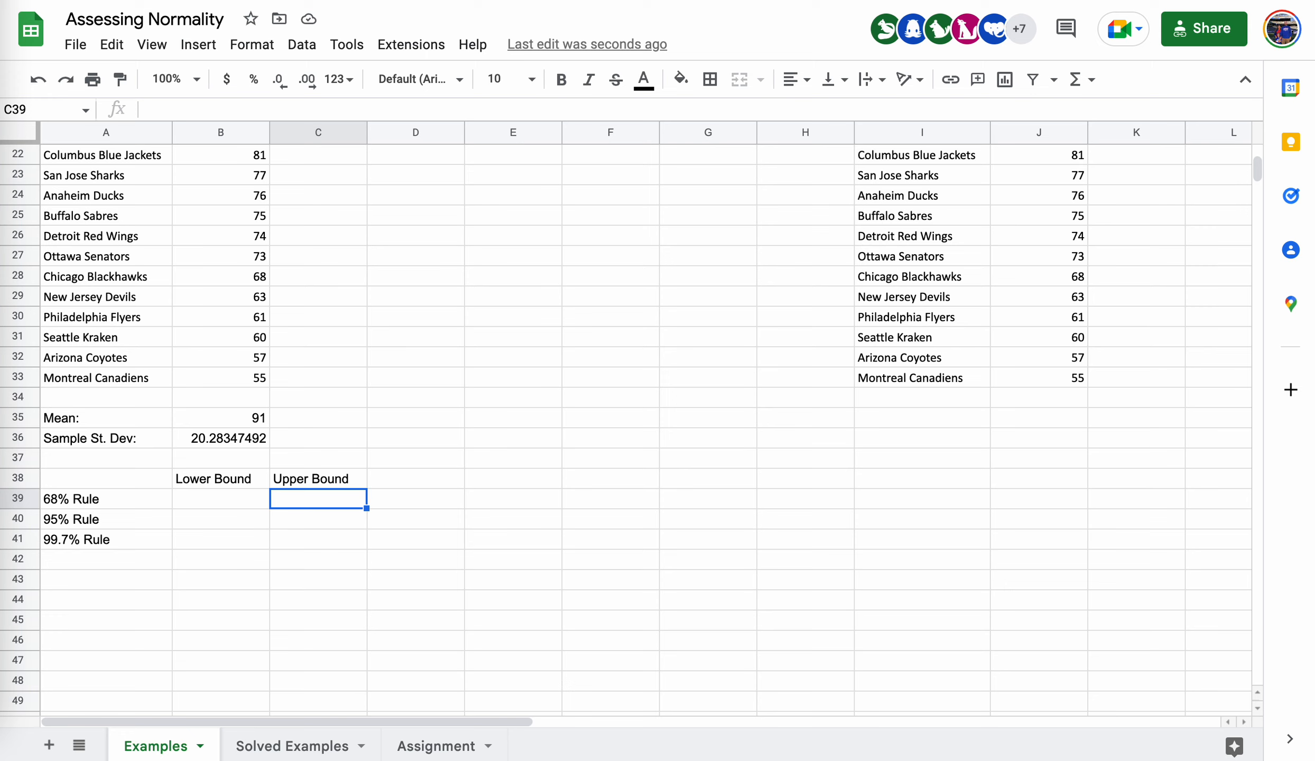
Build the formula =B35-B36 in cell B39 for the 68% Rule's lower bound
{"action": "left_click", "coordinate": [221, 499]}
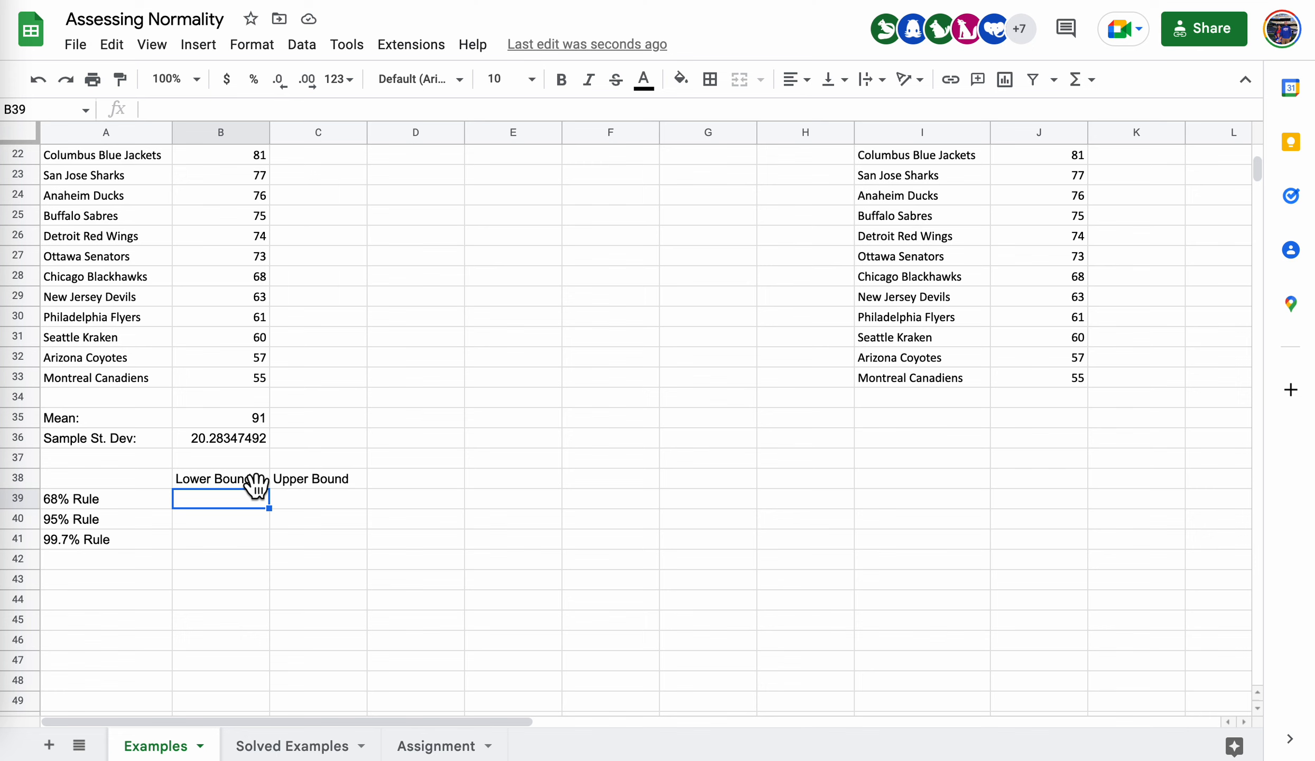
{"action": "left_click", "coordinate": [3, 242]}
{"action": "type", "text": "="}
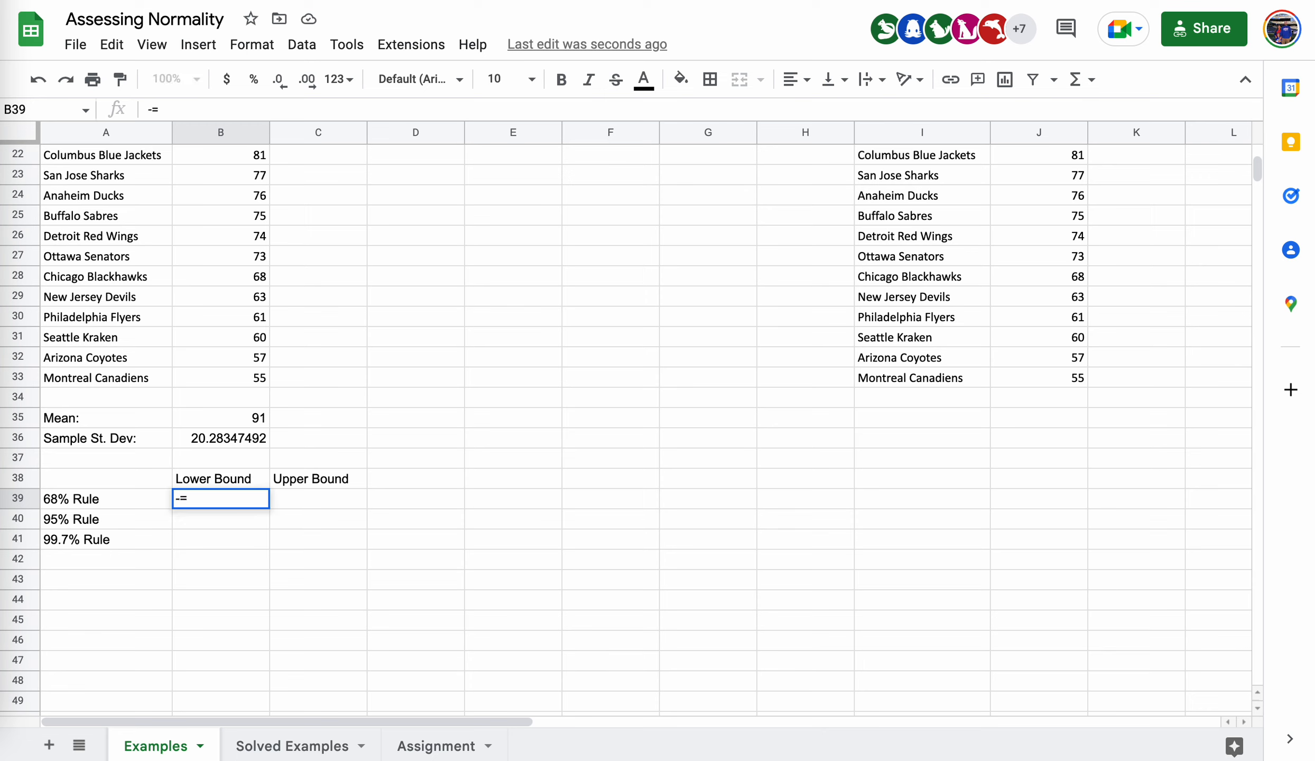
{"action": "key", "text": "BackSpace"}
{"action": "type", "text": "="}
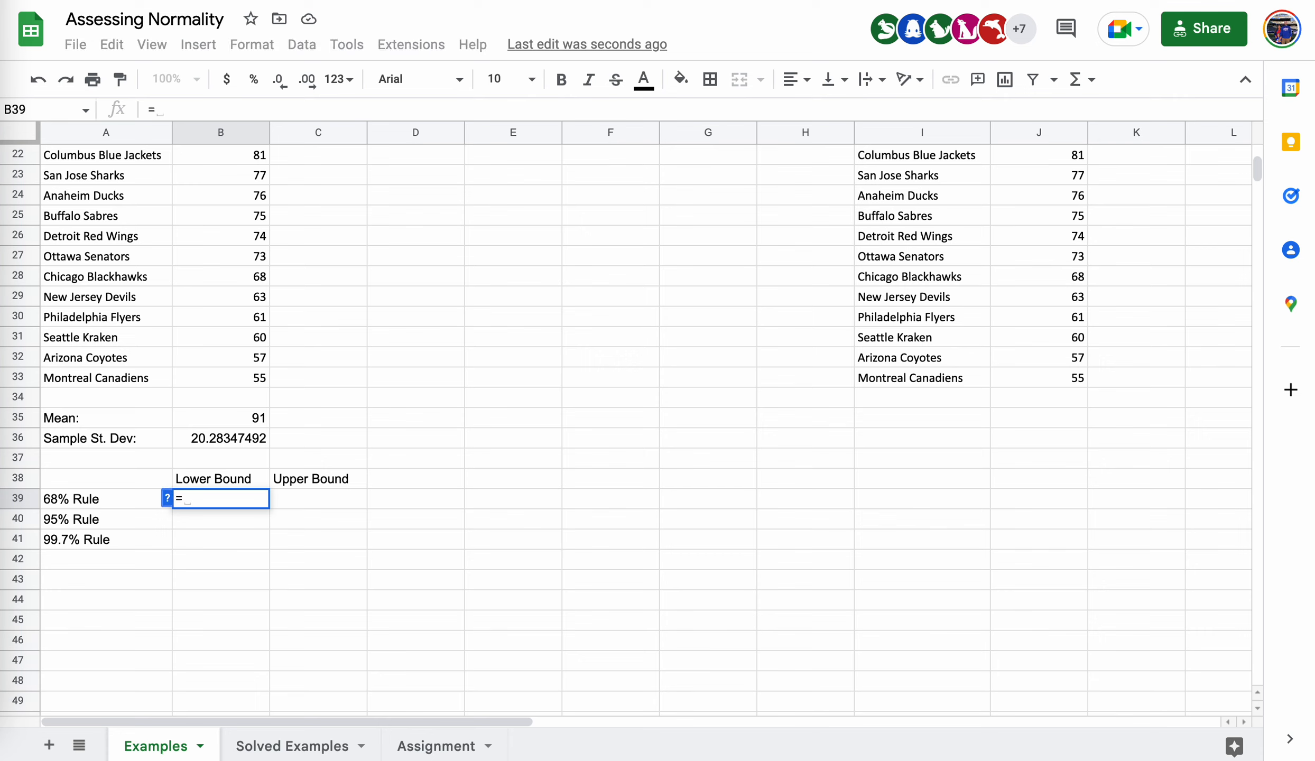
{"action": "left_click", "coordinate": [253, 416]}
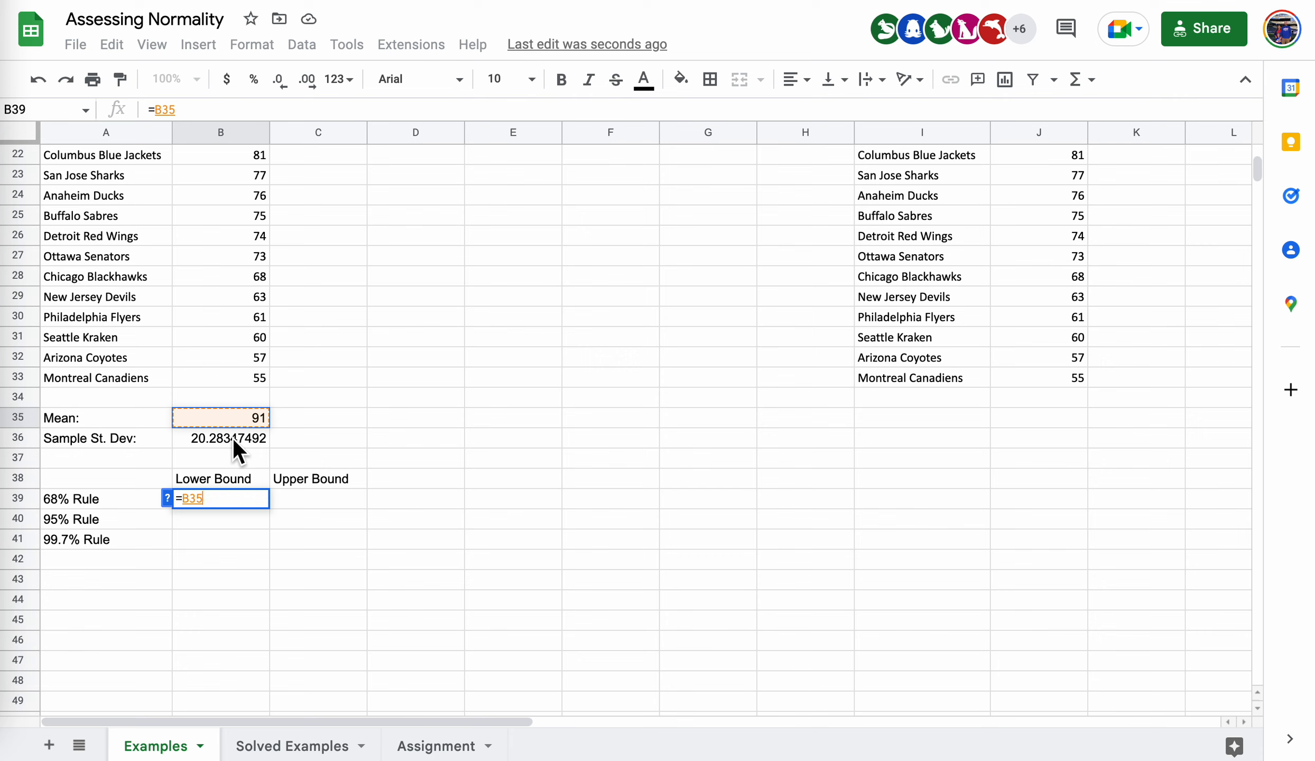
{"action": "type", "text": "-"}
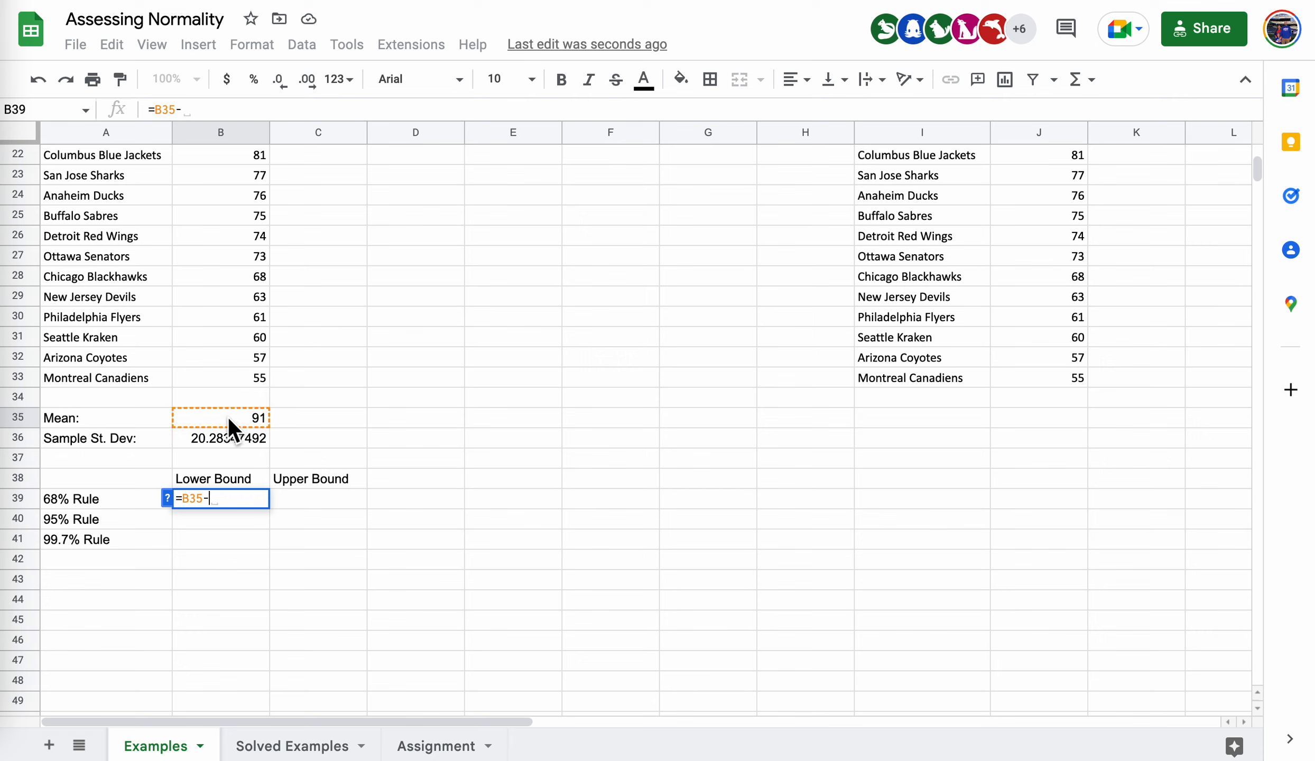
{"action": "left_click", "coordinate": [220, 436]}
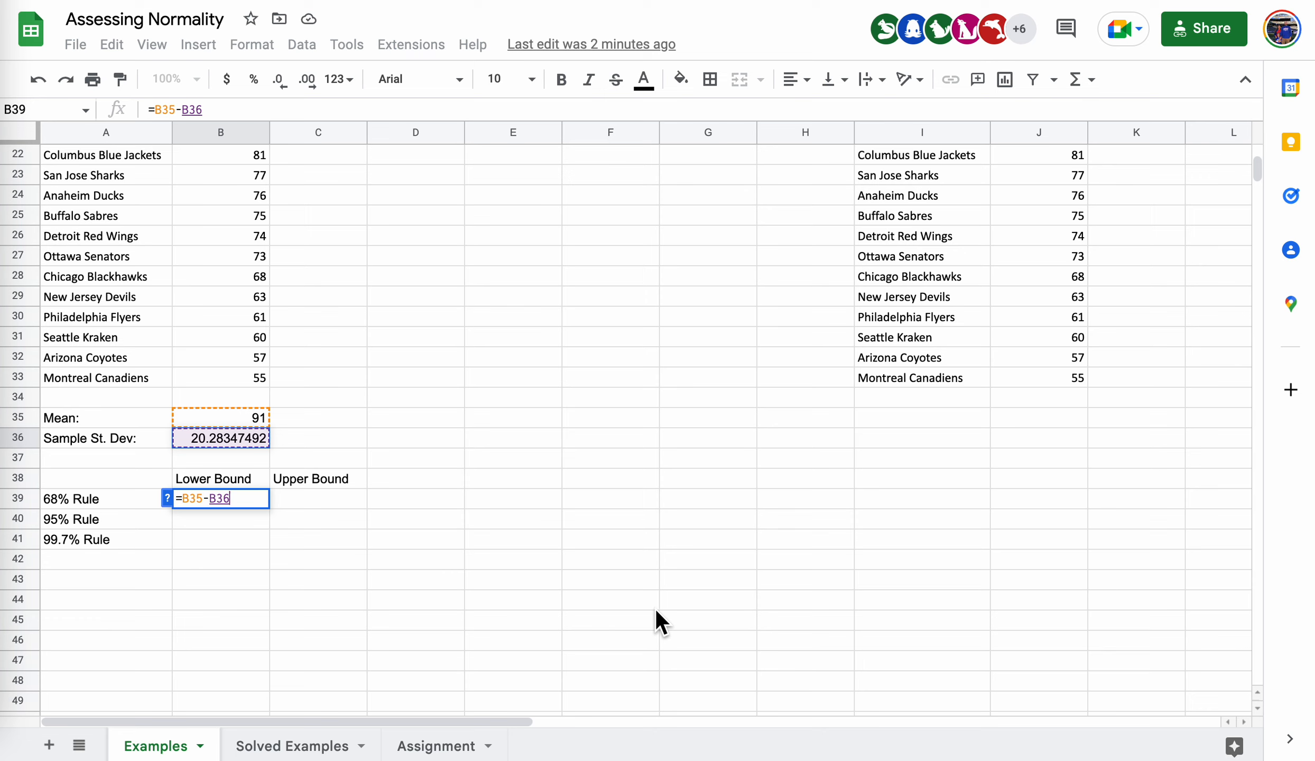
Make the references in B39's formula absolute as =$B$35-$B$36, and undo the formula entry
{"action": "key", "text": "Left"}
{"action": "key", "text": "Left"}
{"action": "key", "text": "Left"}
{"action": "key", "text": "Left"}
{"action": "key", "text": "Left"}
{"action": "key", "text": "Left"}
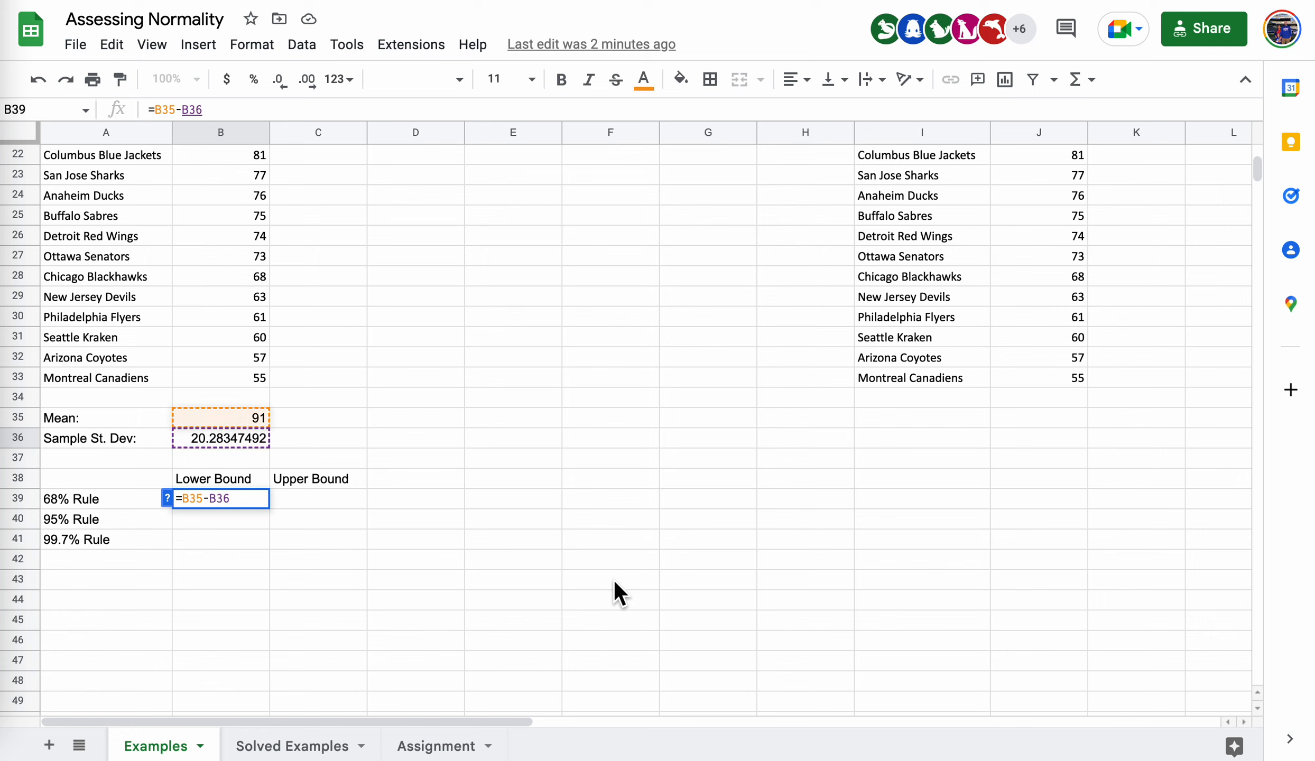
{"action": "key", "text": "Left"}
{"action": "type", "text": "$B"}
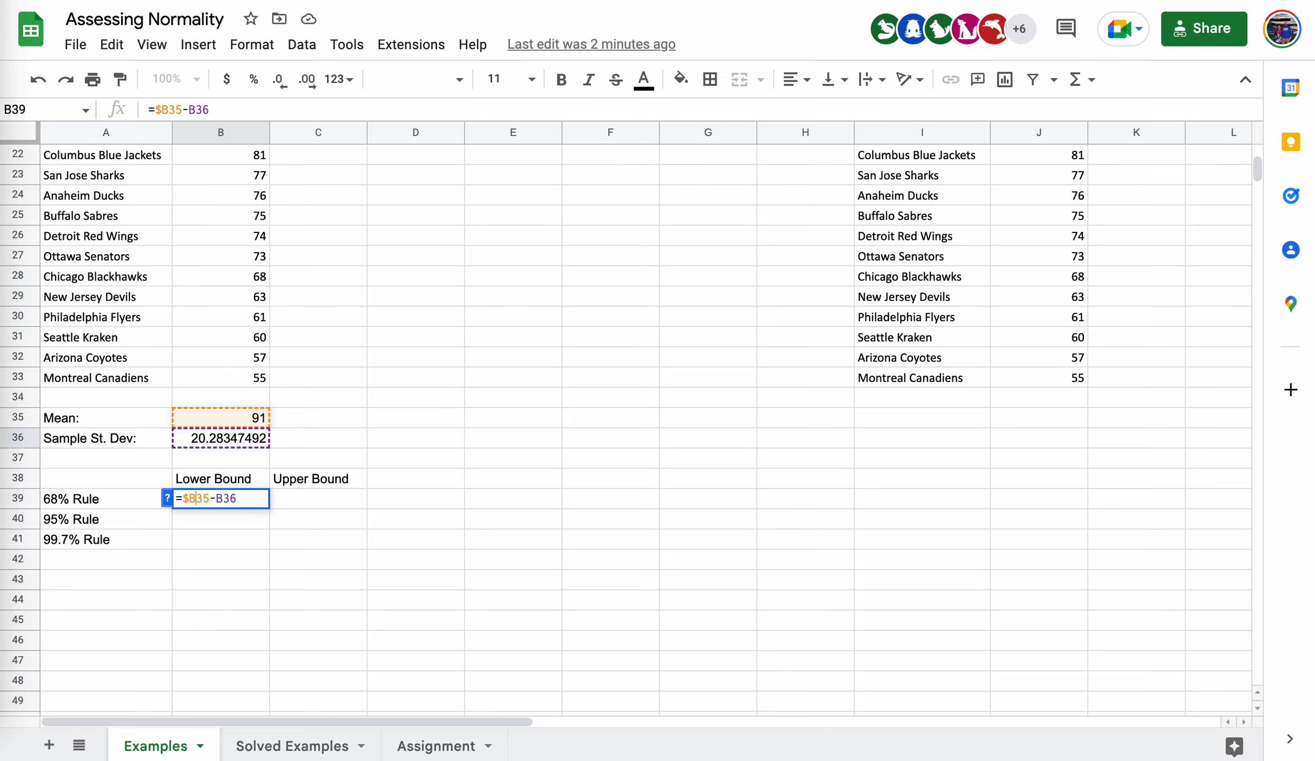
{"action": "type", "text": "$35-"}
{"action": "type", "text": "$"}
{"action": "key", "text": "Right"}
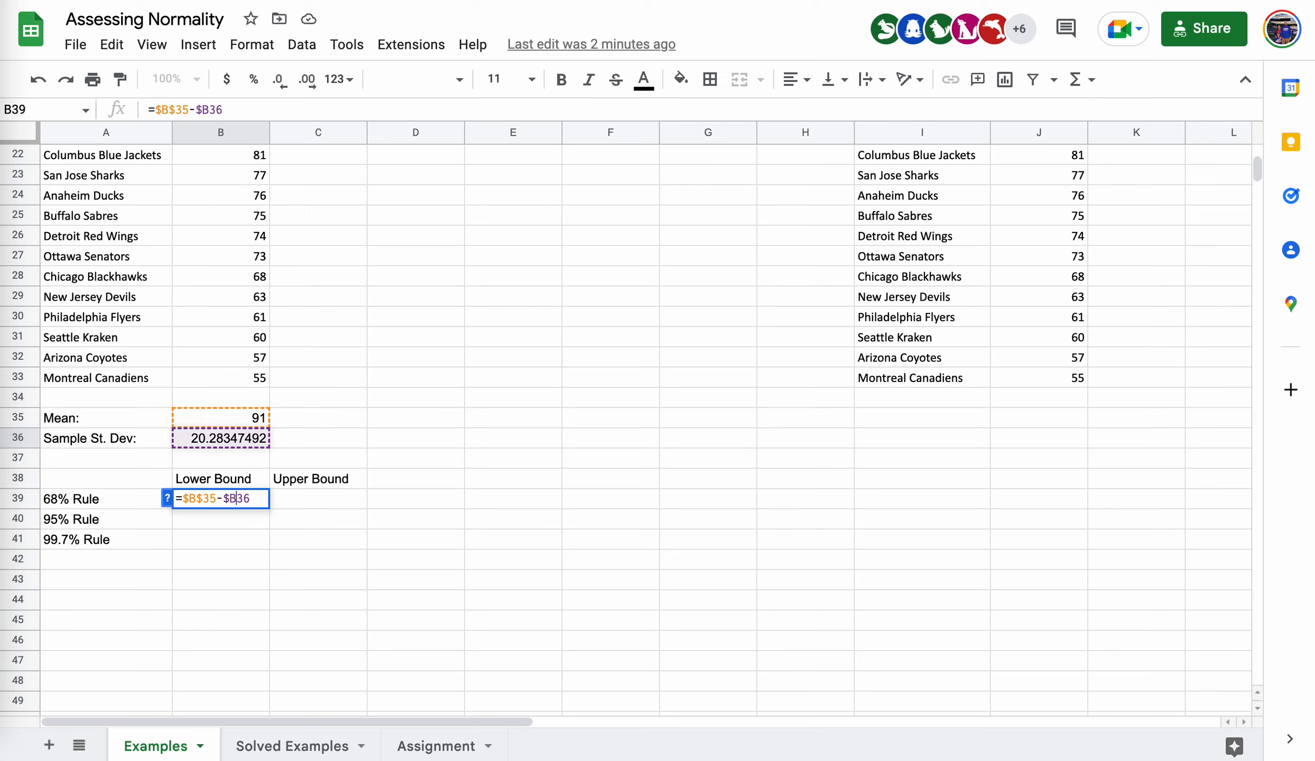
{"action": "type", "text": "$"}
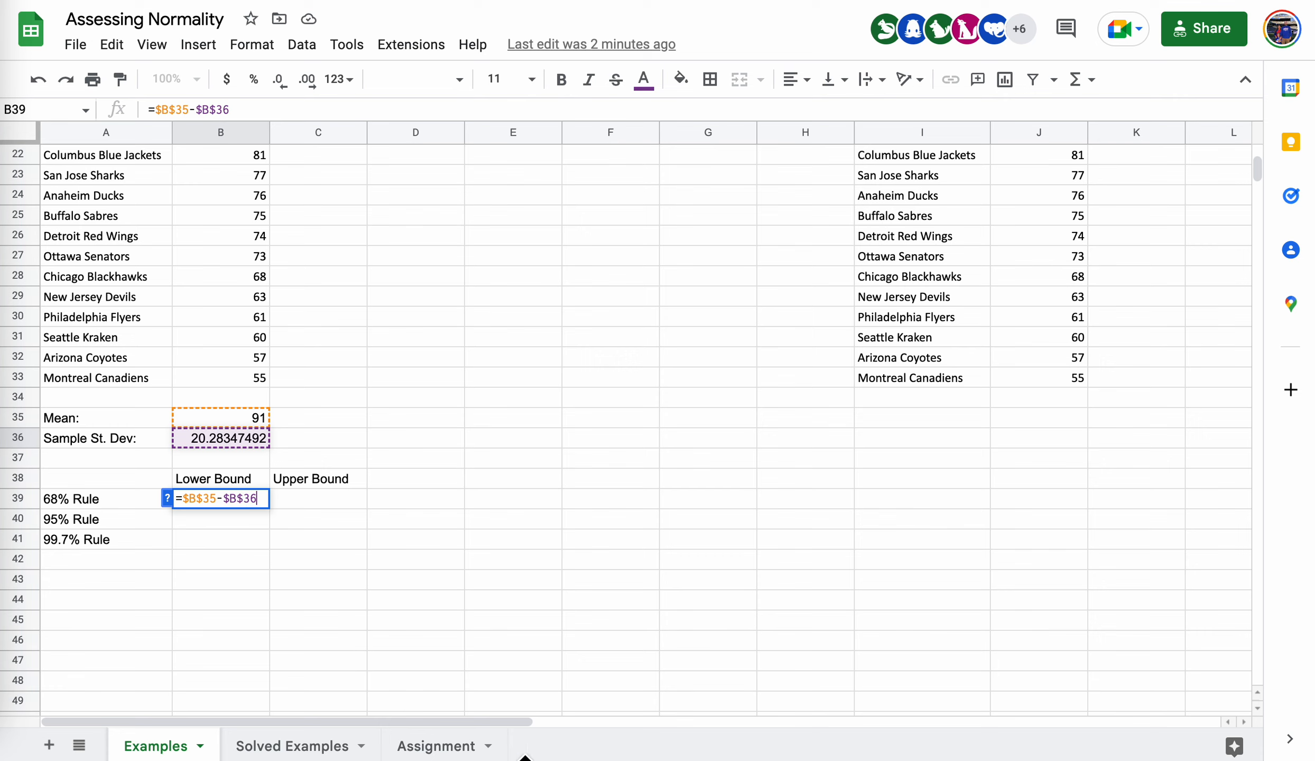
{"action": "left_click", "coordinate": [390, 527]}
{"action": "key", "text": "ctrl+z"}
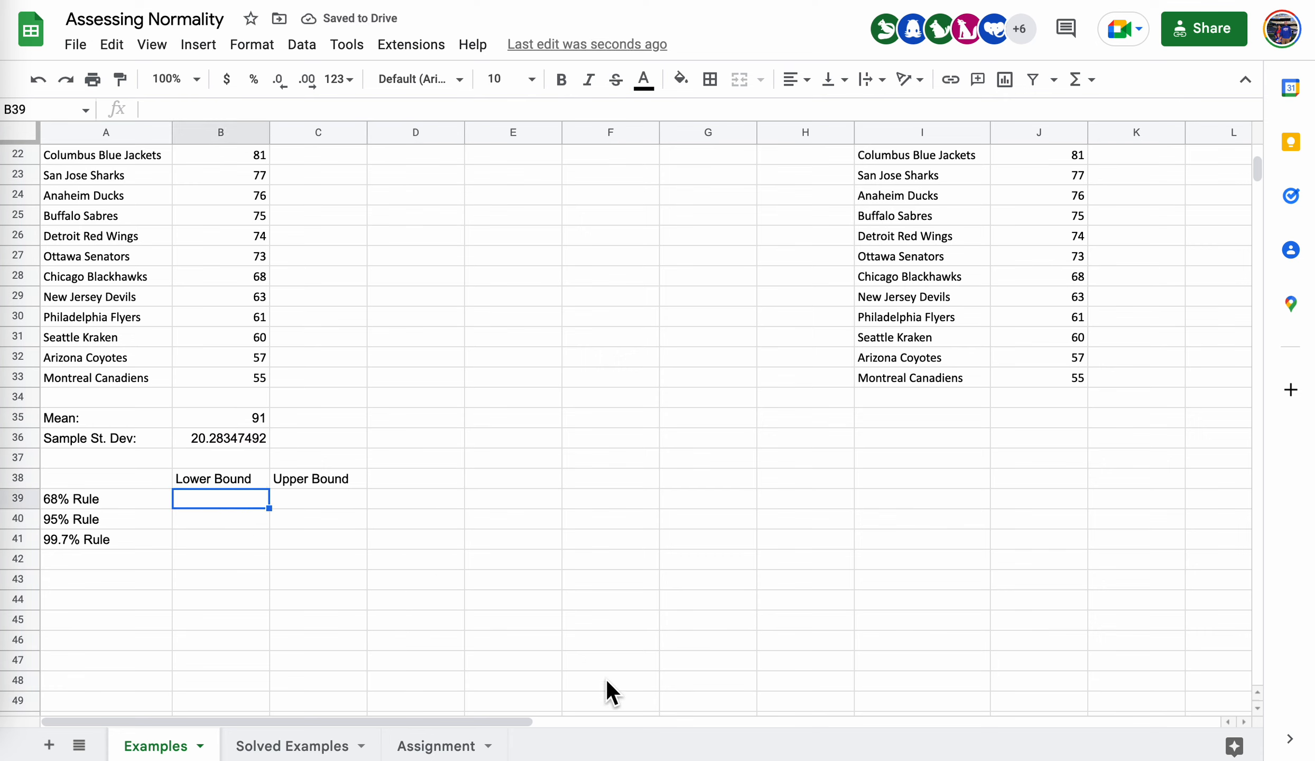
Enter the formula =B35-B36 in cell B39 for the 68% Rule's lower bound
{"action": "type", "text": "=B"}
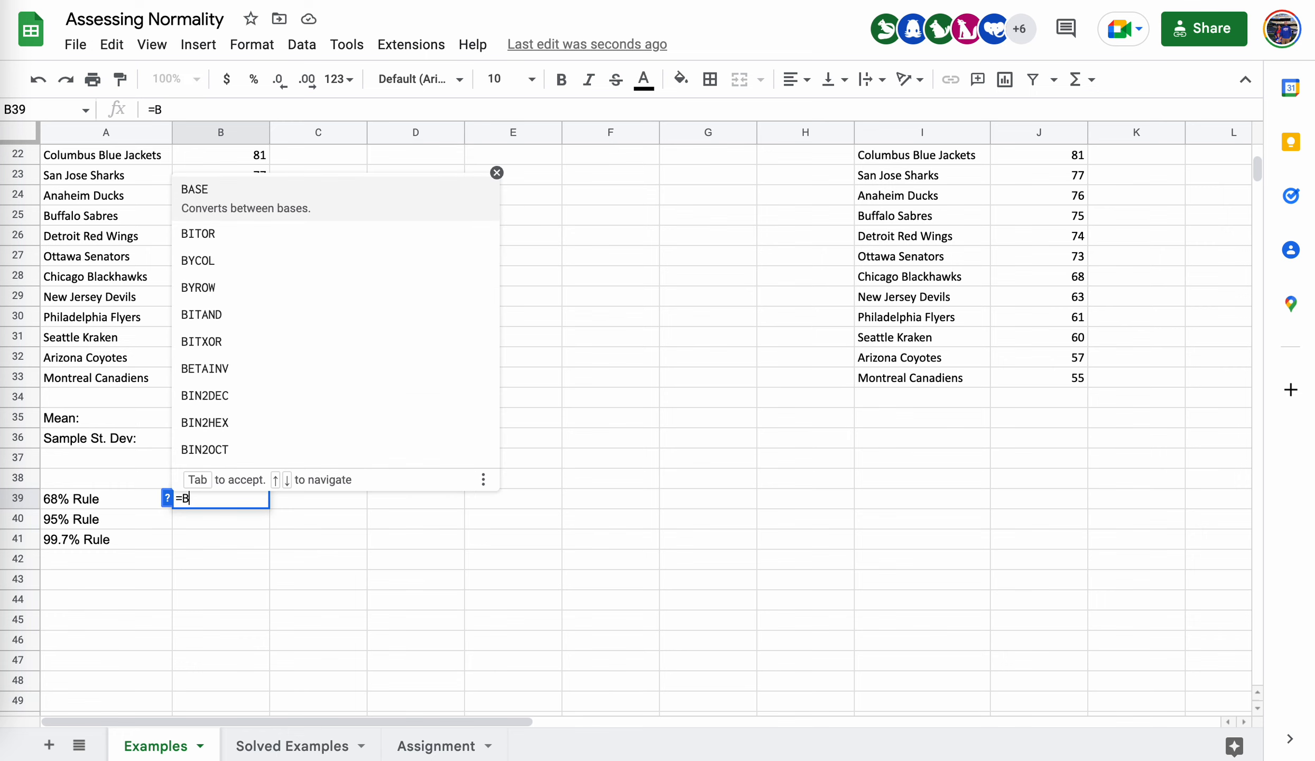
{"action": "key", "text": "BackSpace"}
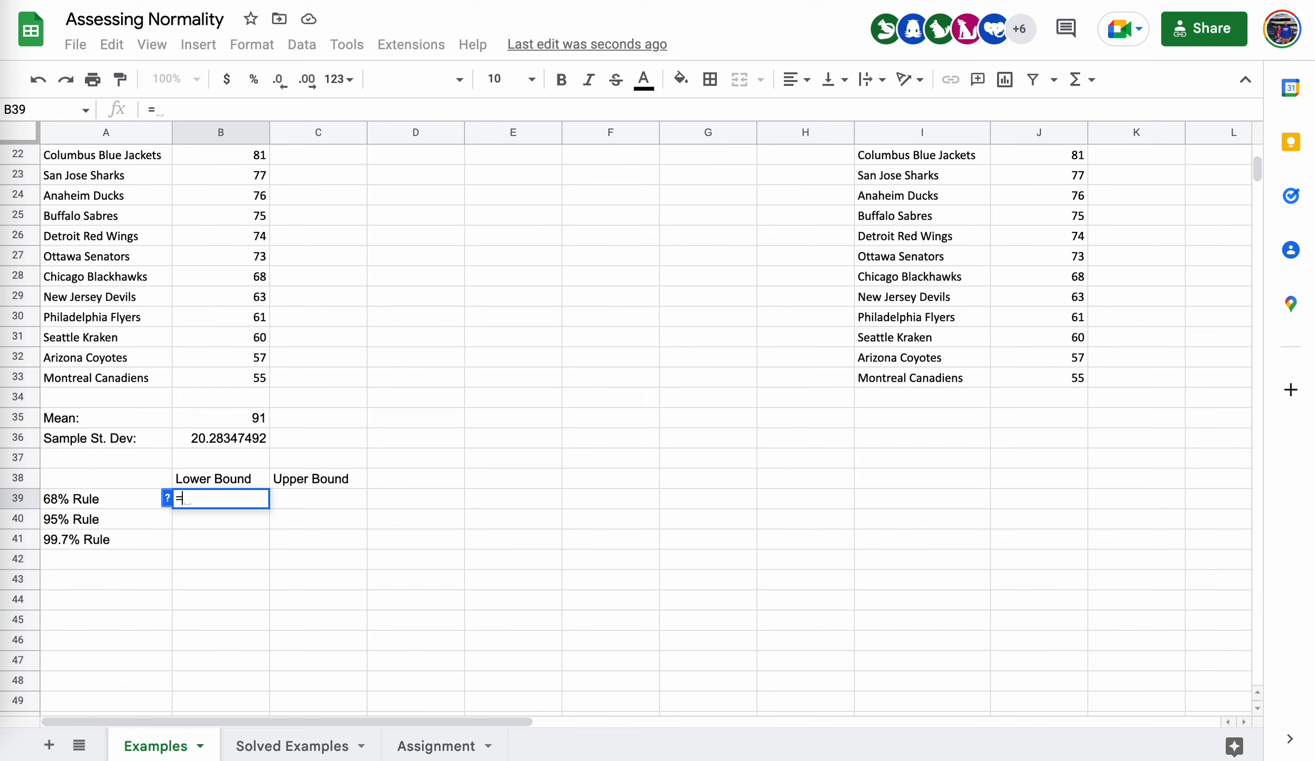
{"action": "type", "text": "B35"}
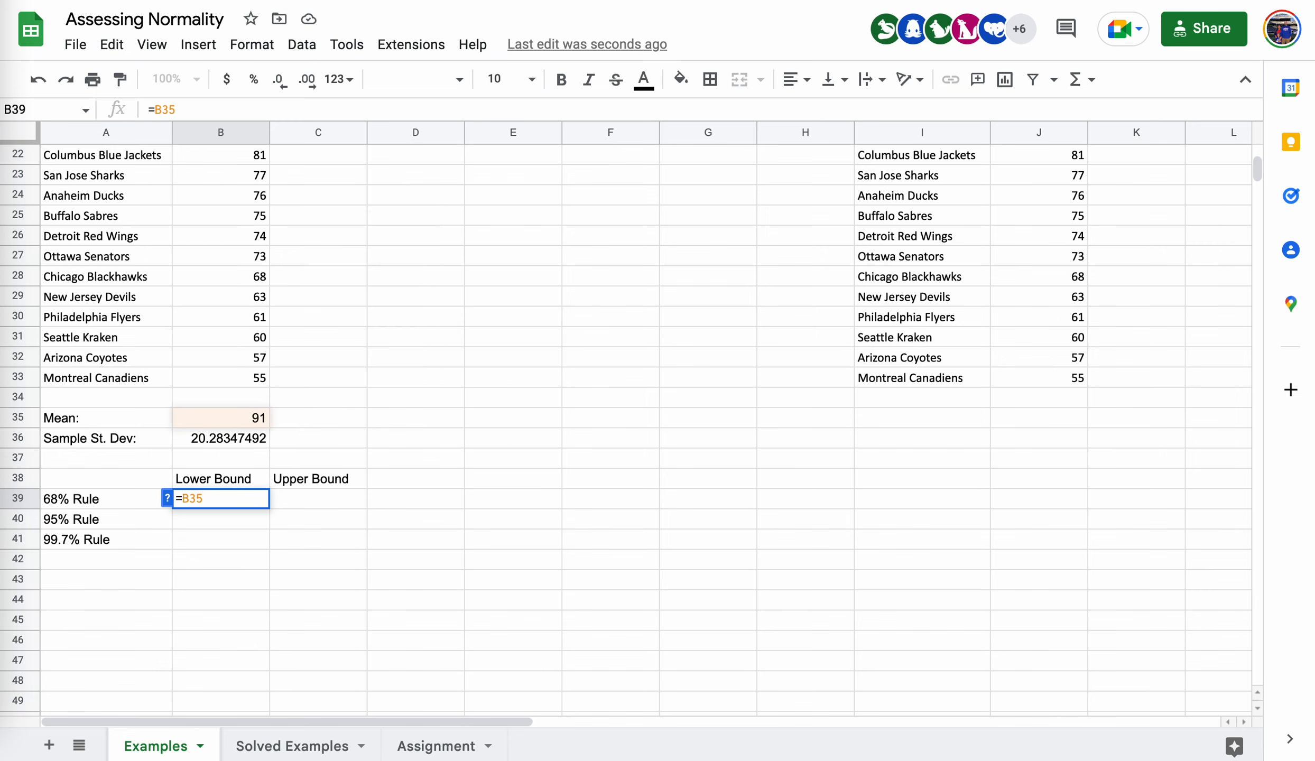
{"action": "type", "text": "-B36"}
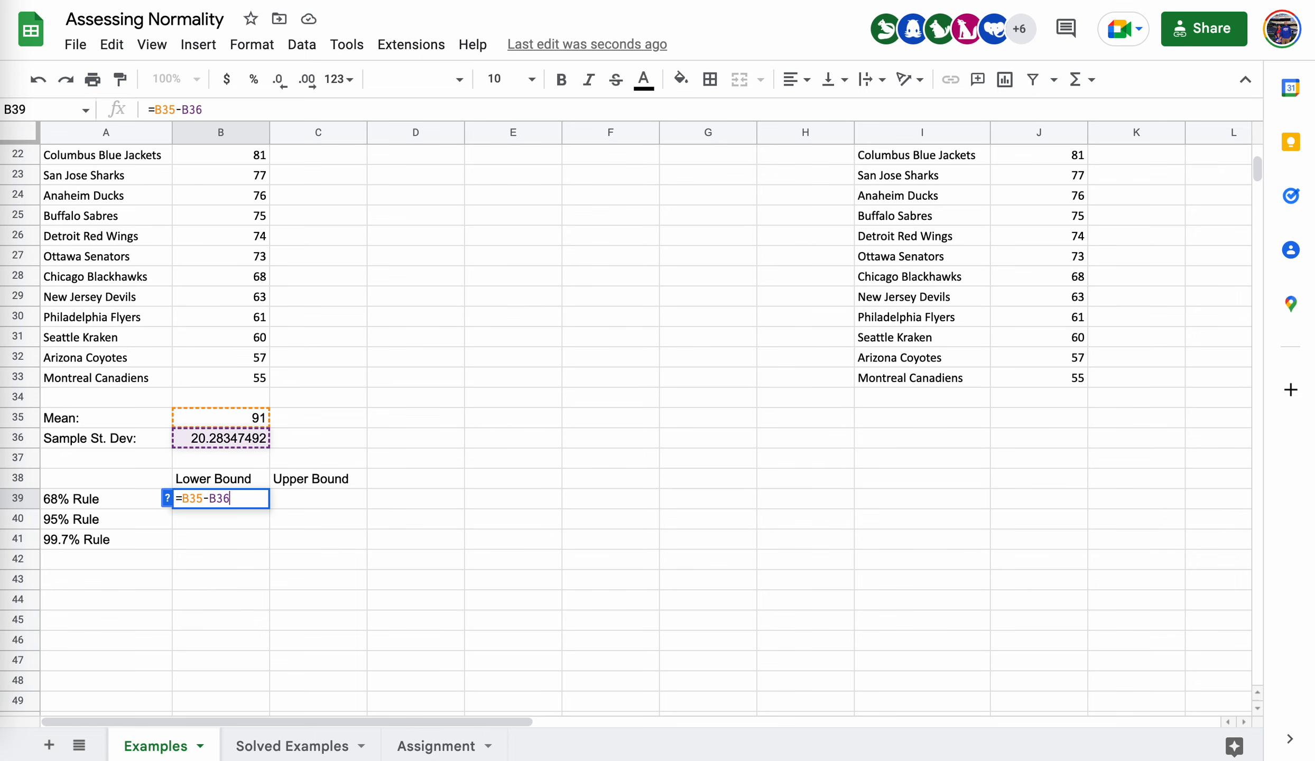
{"action": "key", "text": "Return"}
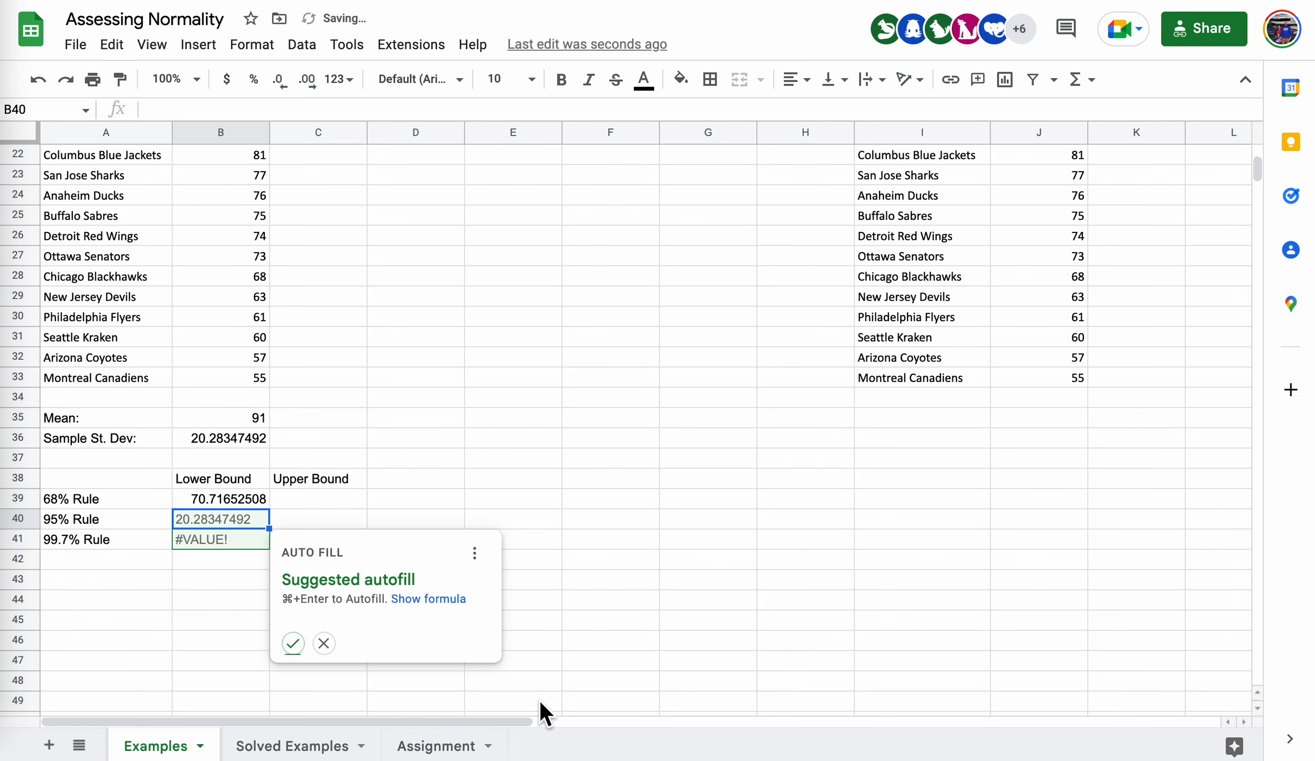
Try the suggested autofill of the lower-bound formula in B40:B41, inspect the copied references, and clear both cells
{"action": "left_click", "coordinate": [293, 643]}
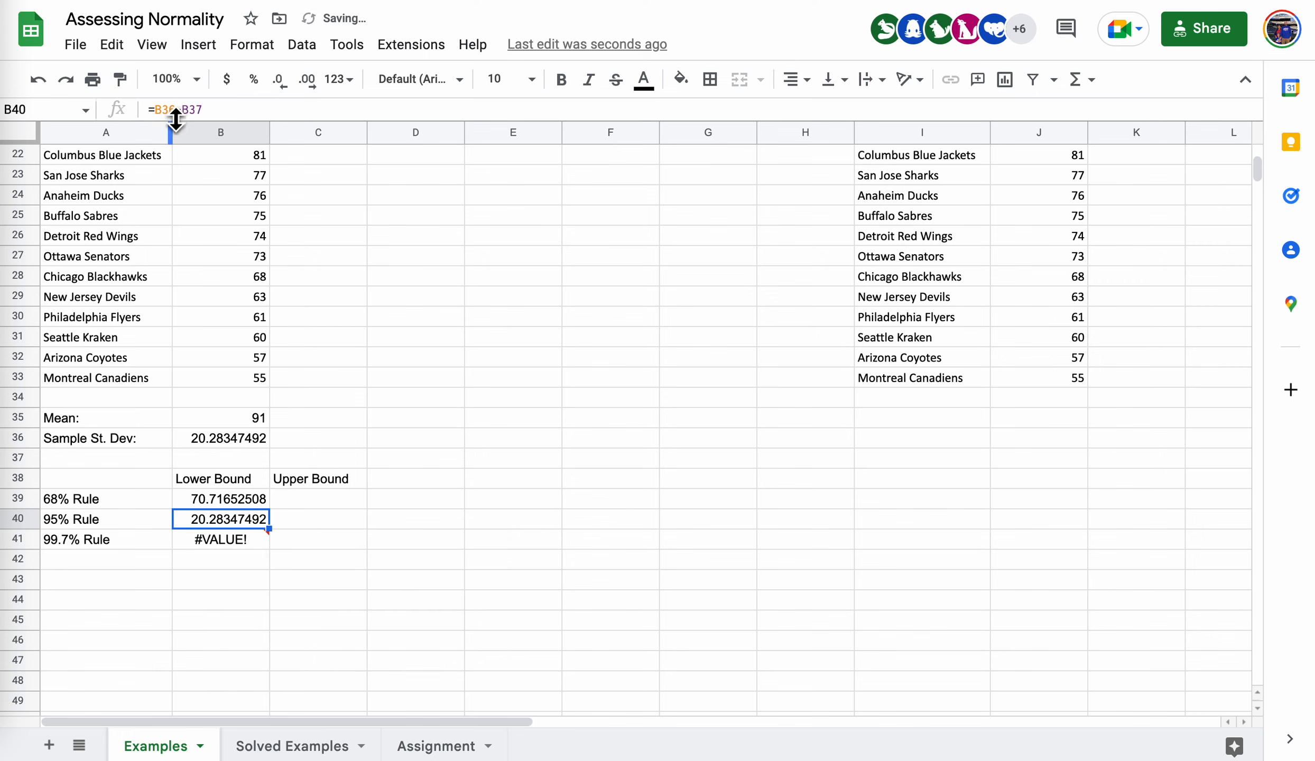
{"action": "left_click", "coordinate": [214, 538]}
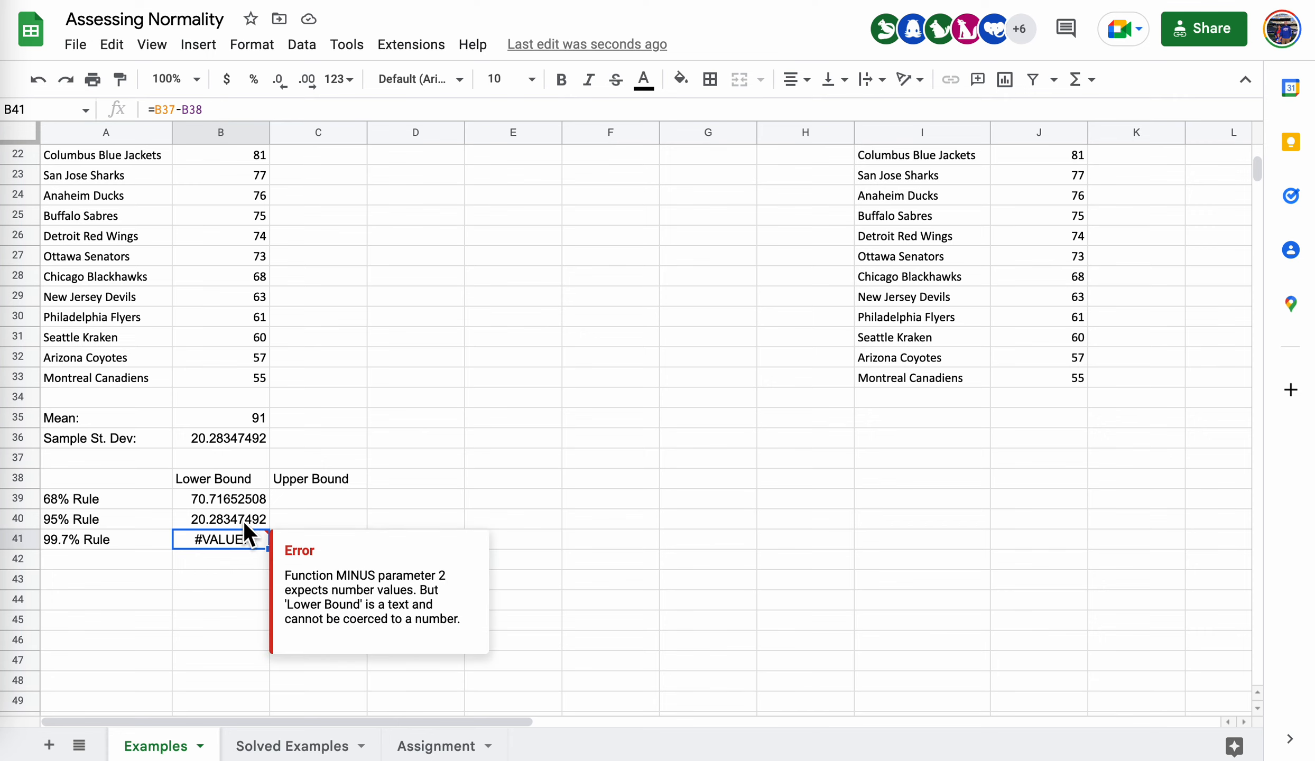
{"action": "mouse_move", "coordinate": [243, 521]}
{"action": "left_mouse_down"}
{"action": "mouse_move", "coordinate": [241, 558]}
{"action": "mouse_move", "coordinate": [245, 537]}
{"action": "left_mouse_up"}
{"action": "key", "text": "Delete"}
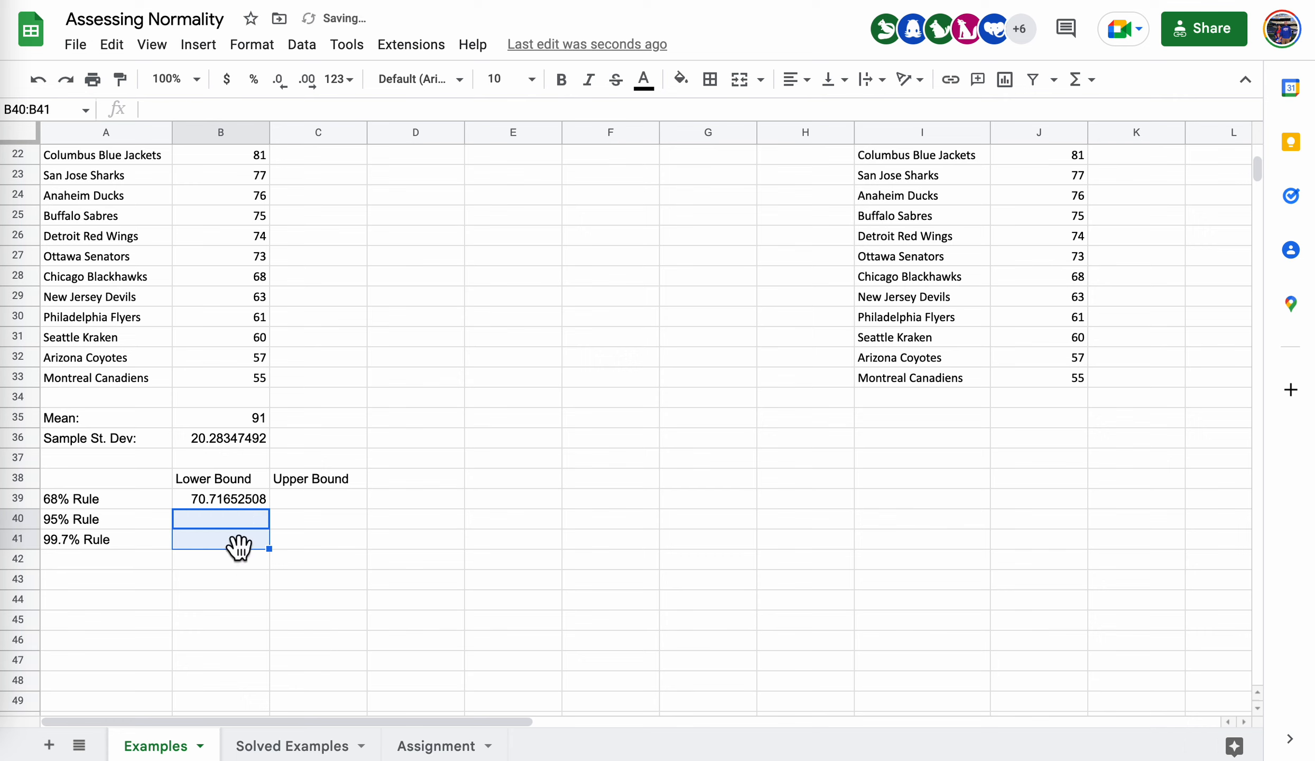
Make both references in B39's lower-bound formula absolute so it reads =$B$35-$B$36
{"action": "left_click", "coordinate": [242, 504]}
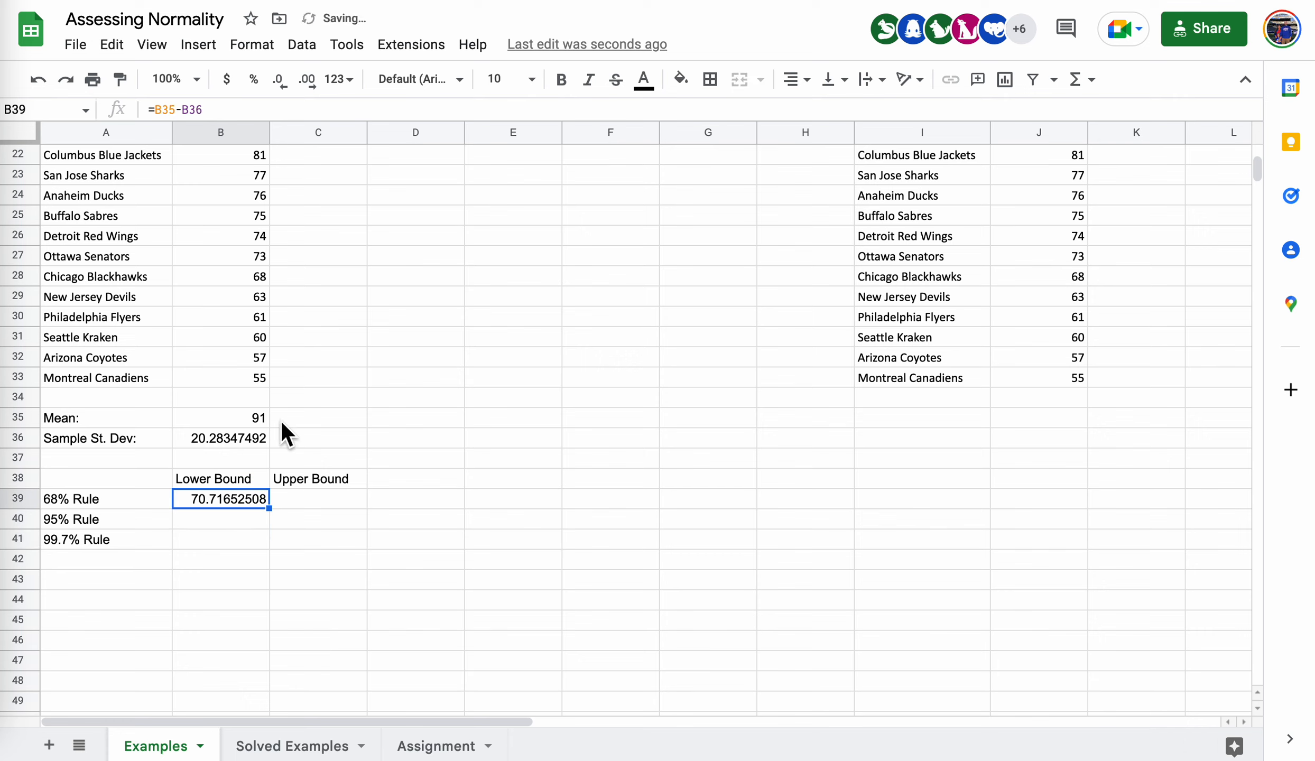
{"action": "left_click", "coordinate": [160, 108]}
{"action": "type", "text": "$"}
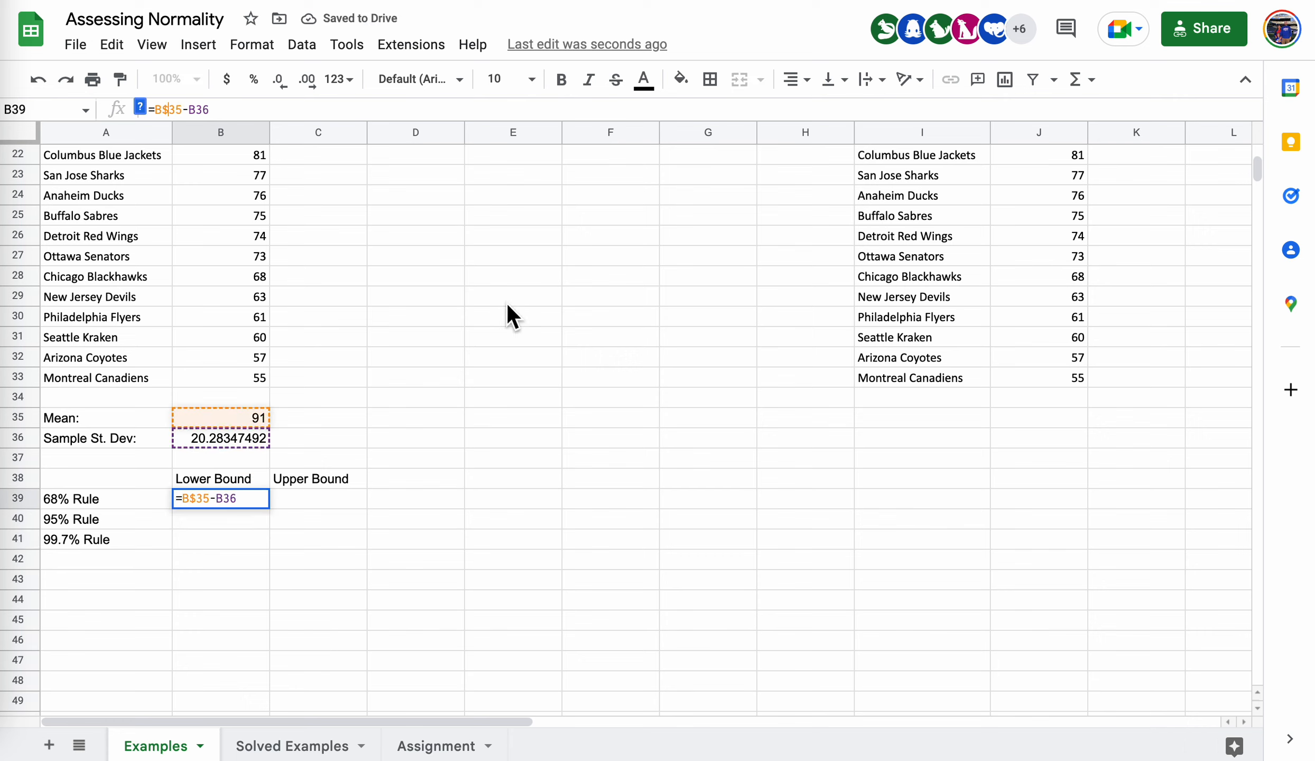
{"action": "left_click", "coordinate": [193, 108]}
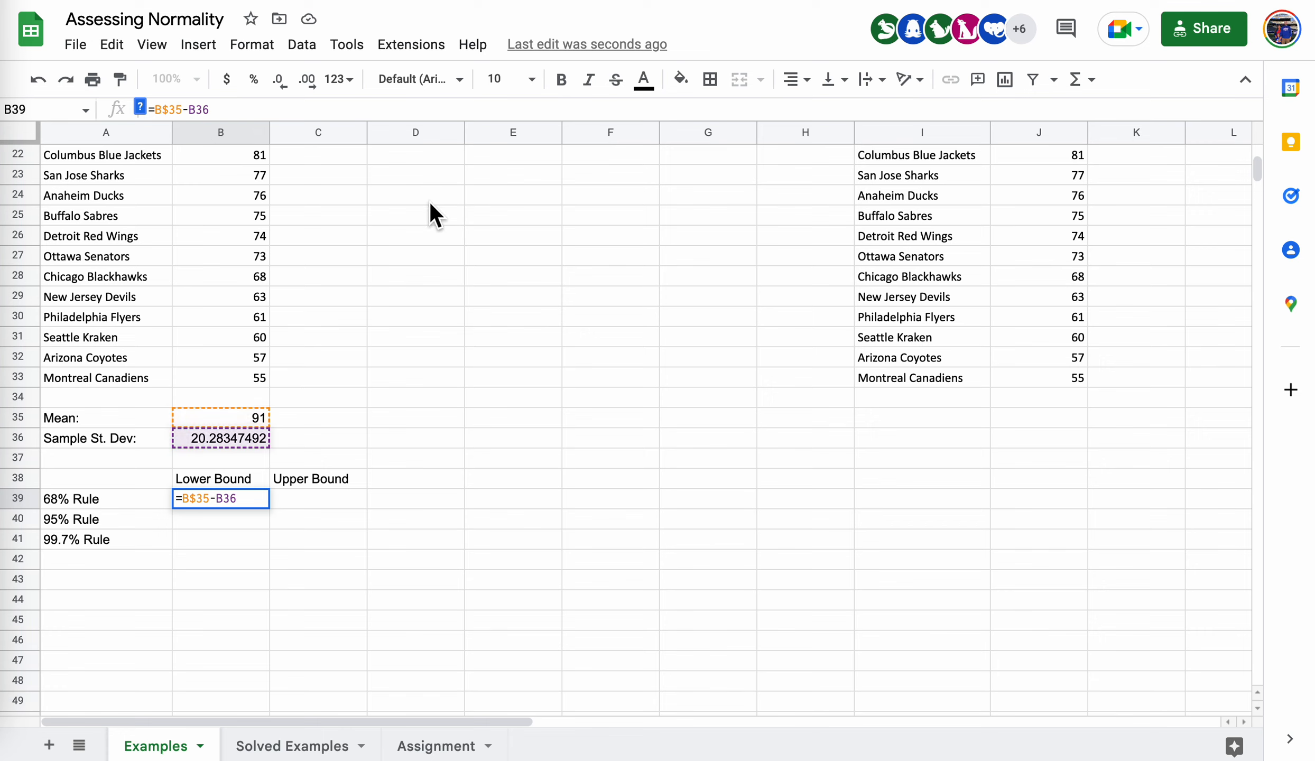
{"action": "type", "text": "$"}
{"action": "left_click", "coordinate": [154, 109]}
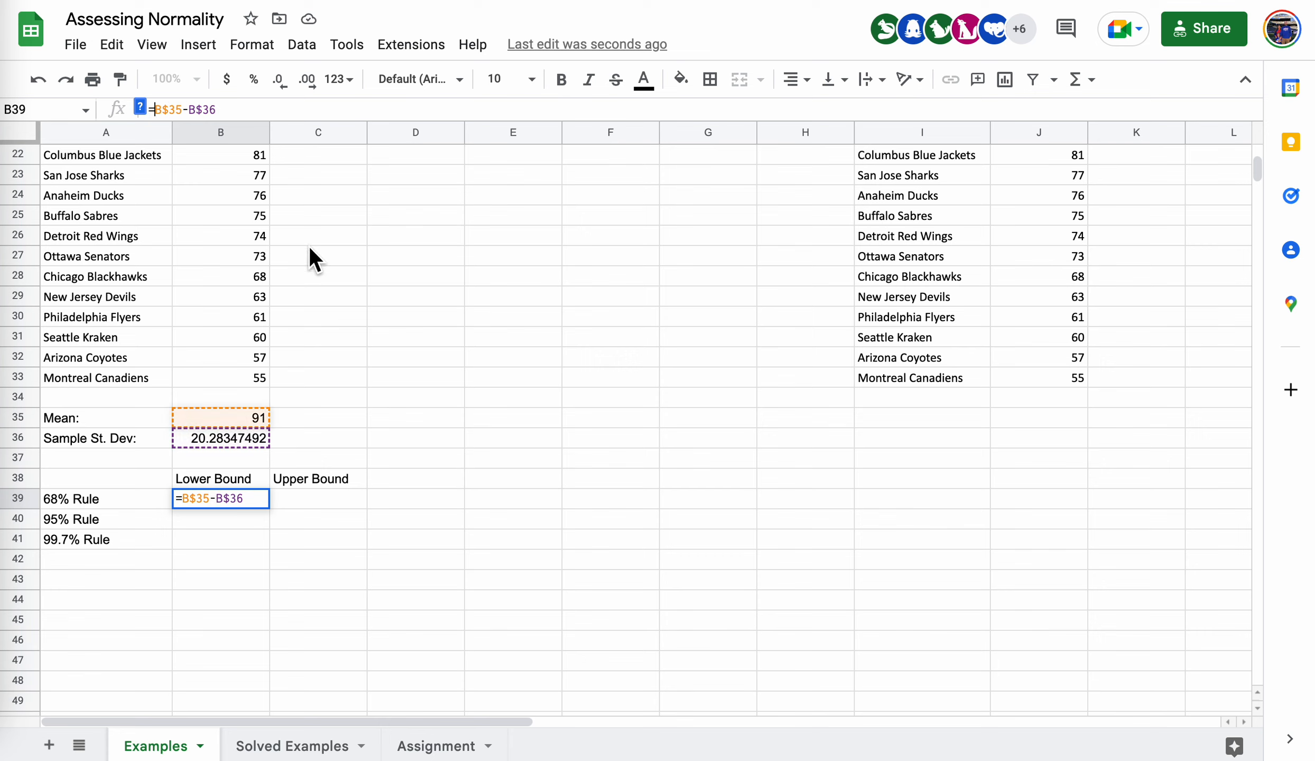
{"action": "type", "text": "$"}
{"action": "left_click", "coordinate": [199, 109]}
{"action": "type", "text": "$"}
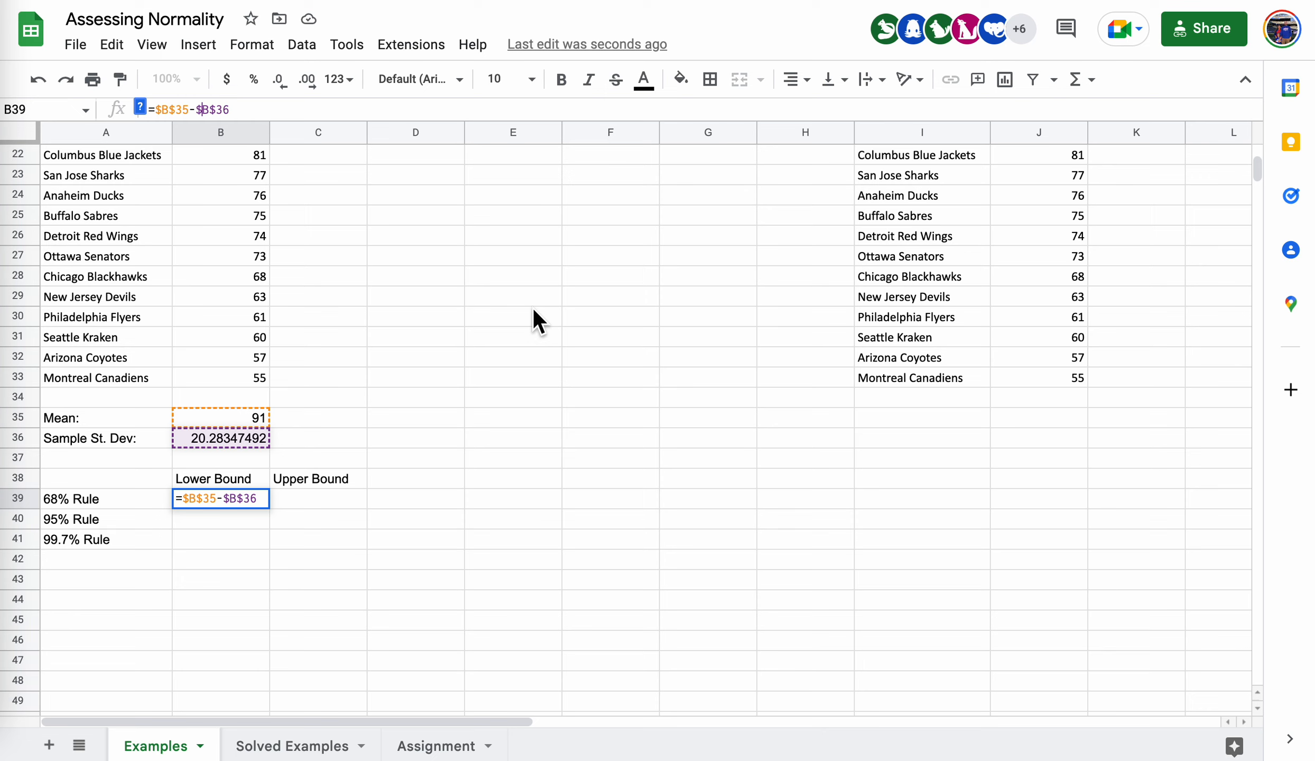
{"action": "key", "text": "Return"}
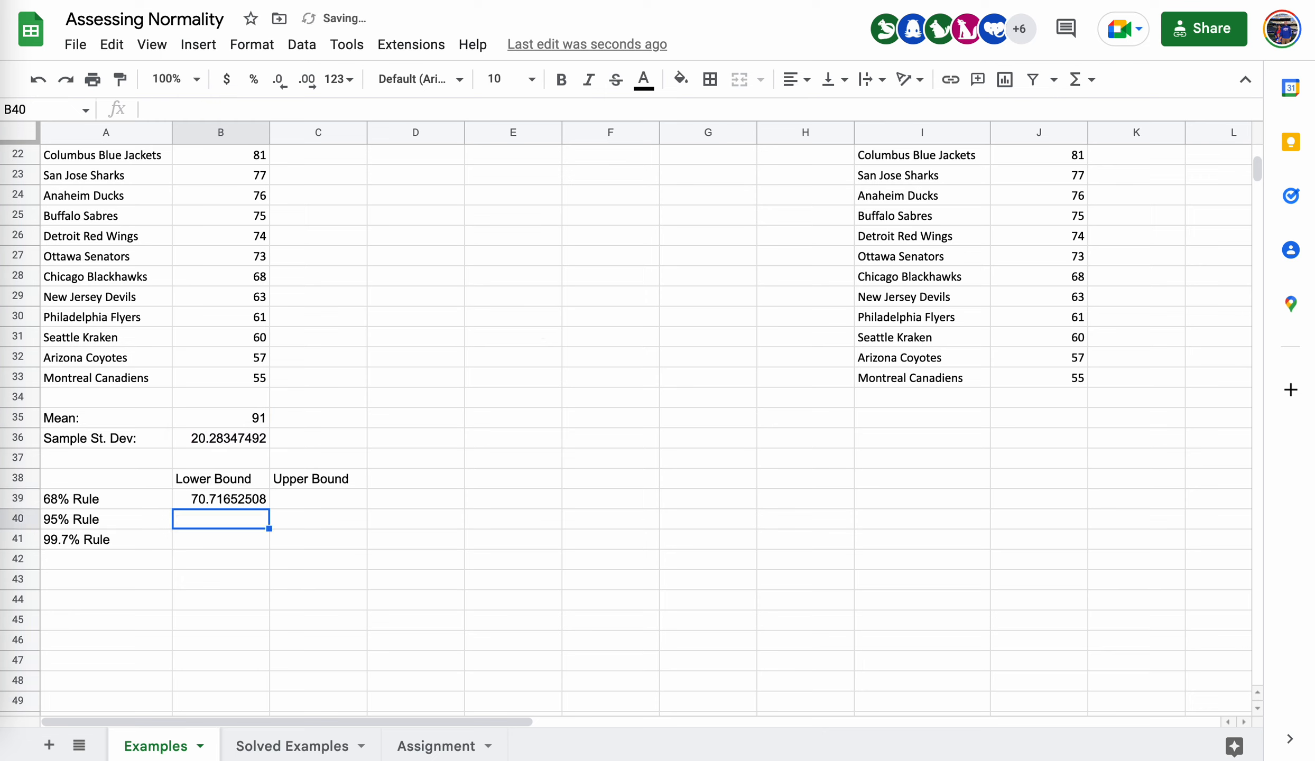
Fill B39's formula down through B41, and change the 95% Rule's lower bound in B40 to =$B$35-2*$B$36
{"action": "left_click", "coordinate": [246, 495]}
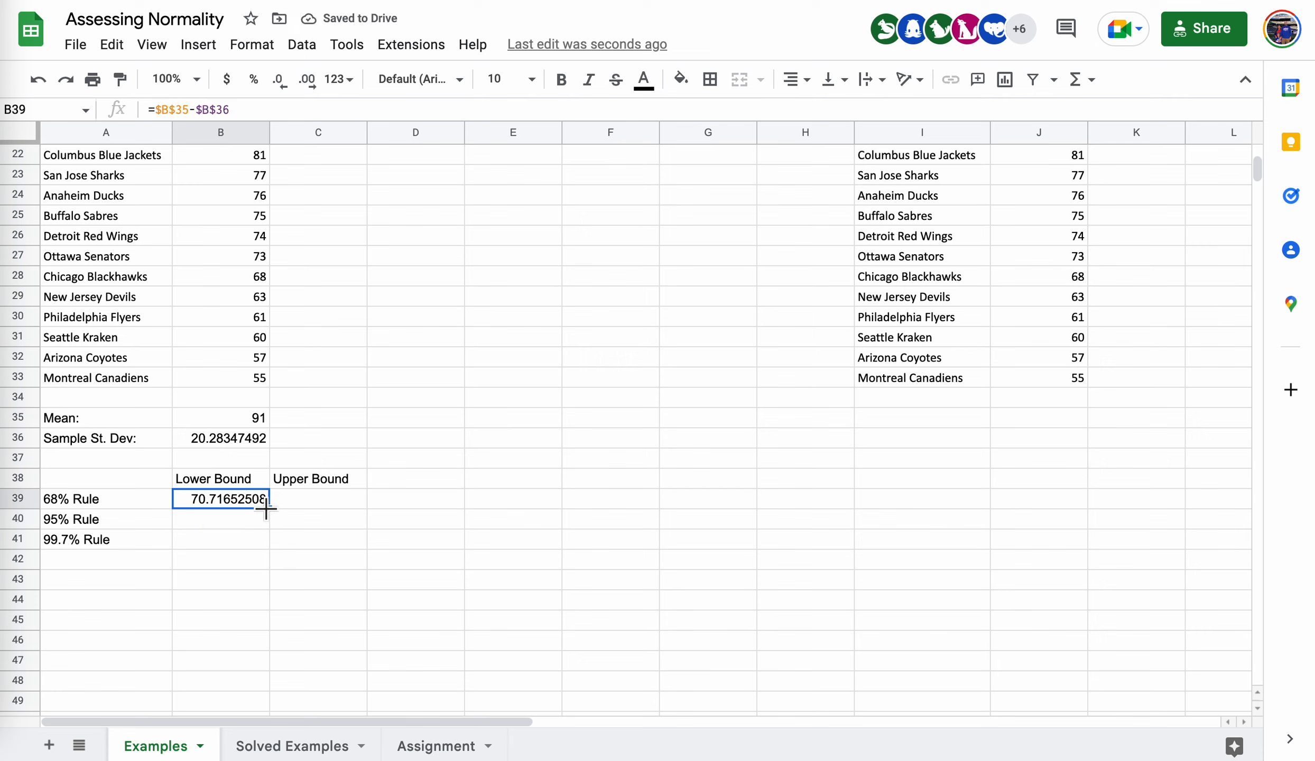
{"action": "left_click_drag", "start_coordinate": [269, 508], "coordinate": [270, 544]}
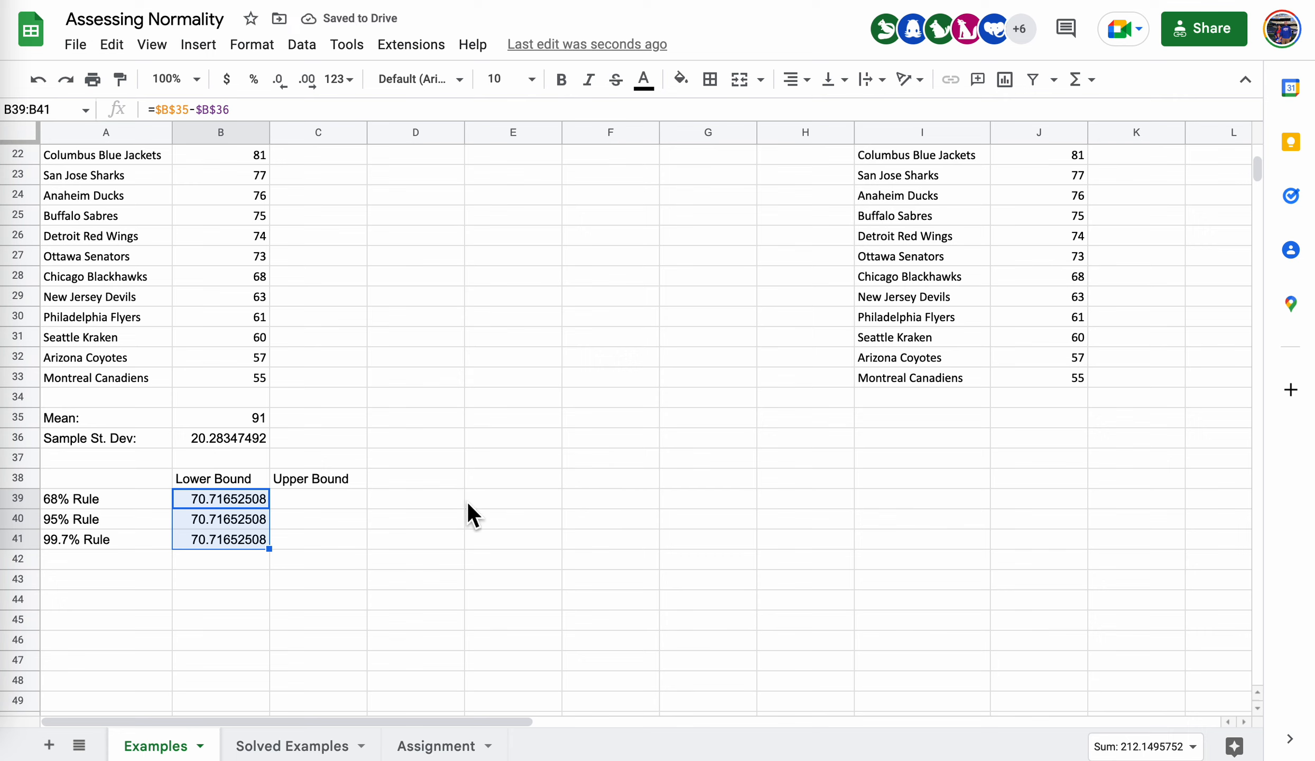
{"action": "left_click", "coordinate": [221, 518]}
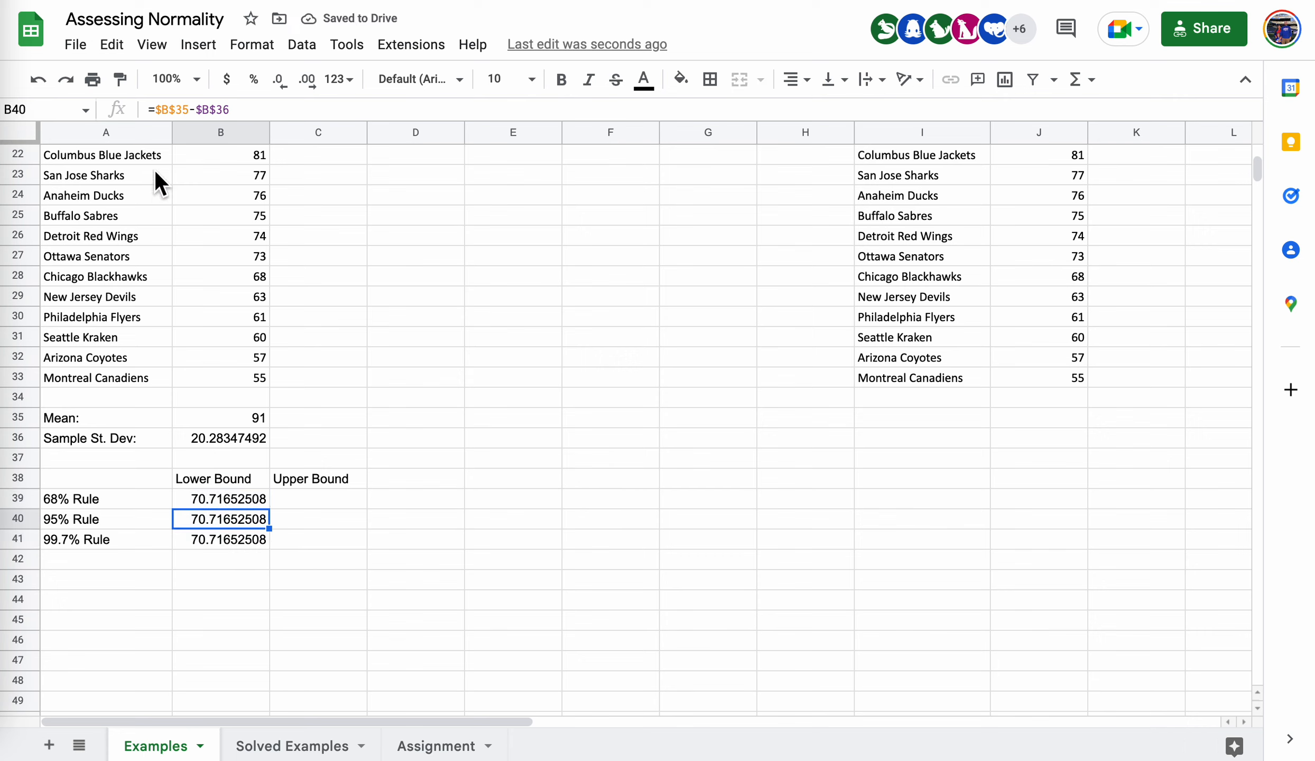
{"action": "left_click", "coordinate": [193, 108]}
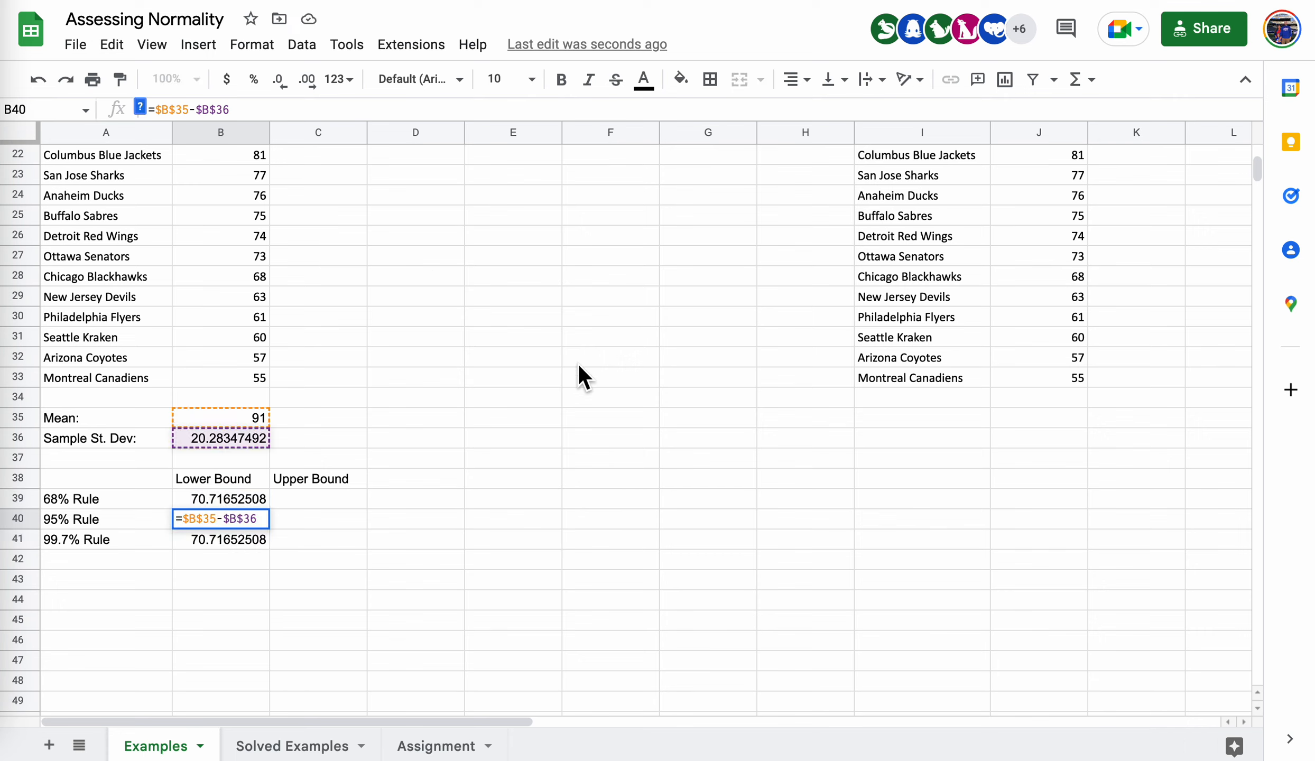
{"action": "type", "text": "2*"}
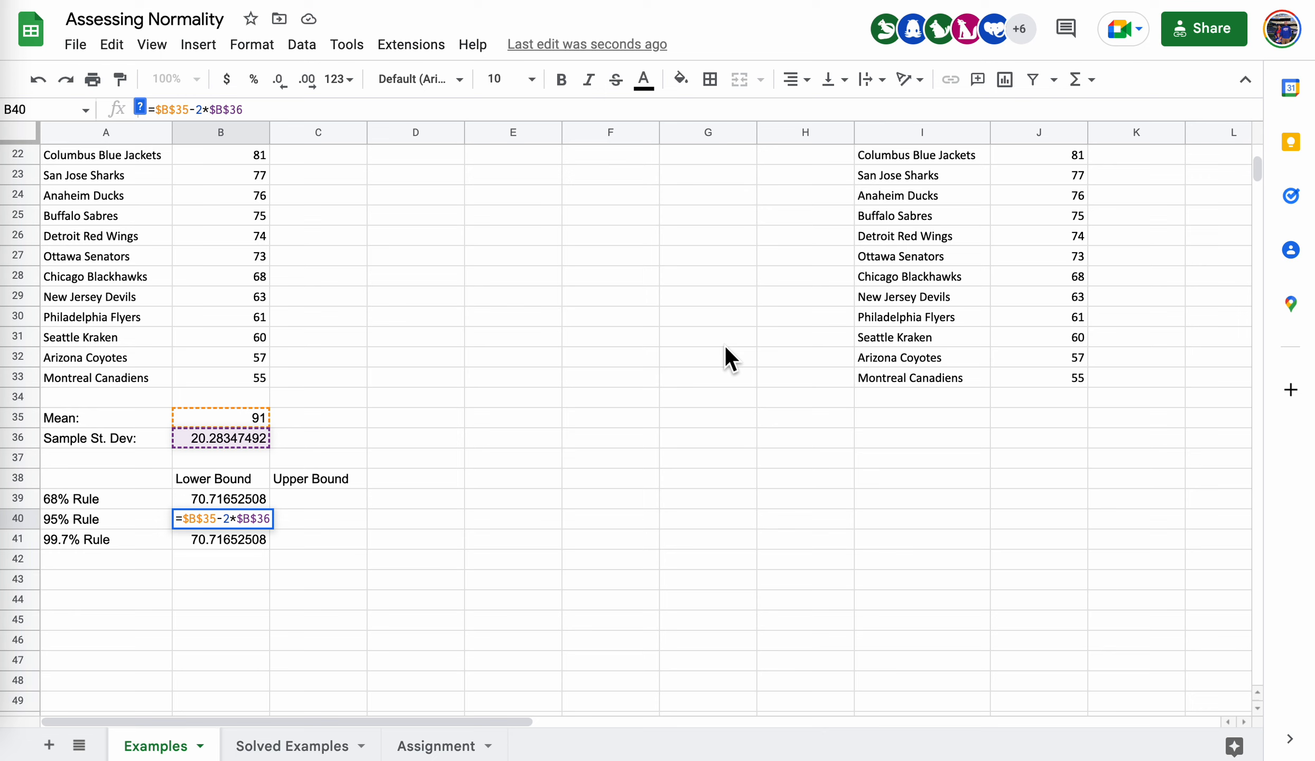
{"action": "key", "text": "Return"}
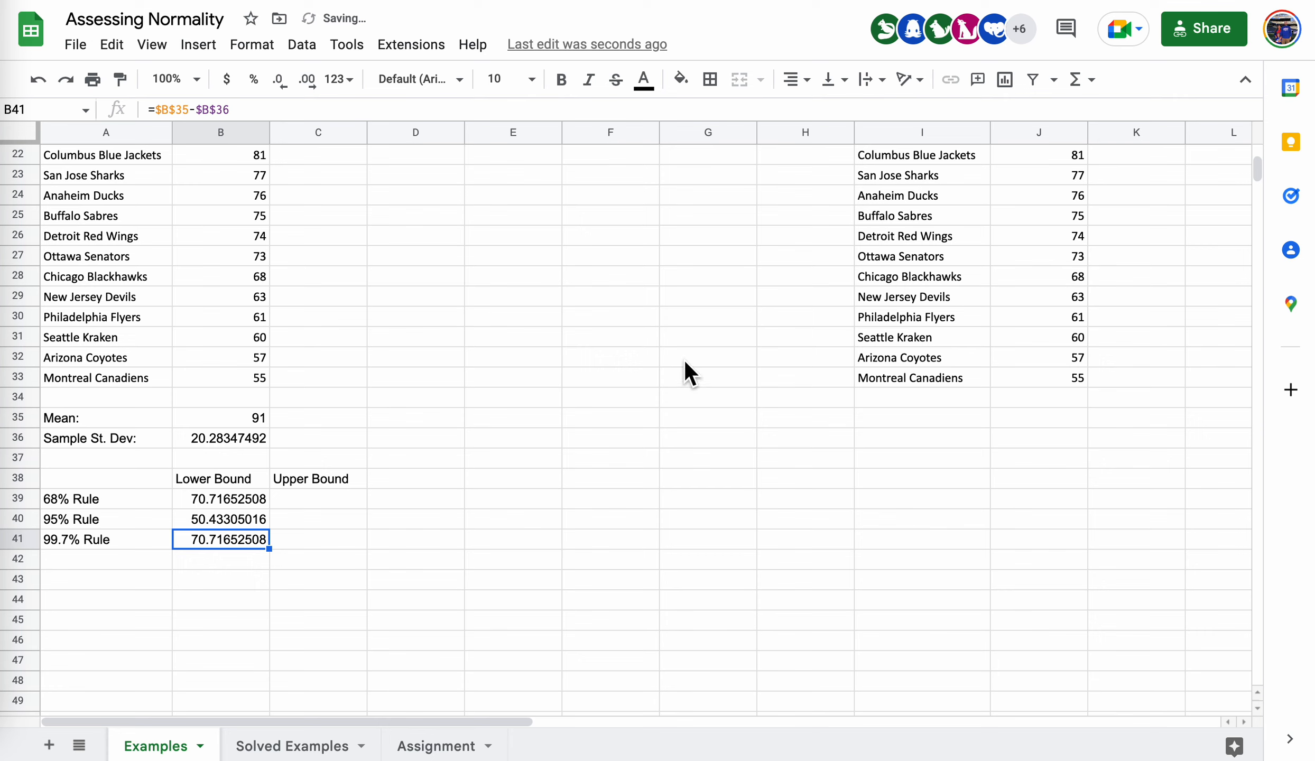
Change the 99.7% Rule's lower-bound formula in B41 to =$B$35-3*$B$36
{"action": "left_click", "coordinate": [195, 109]}
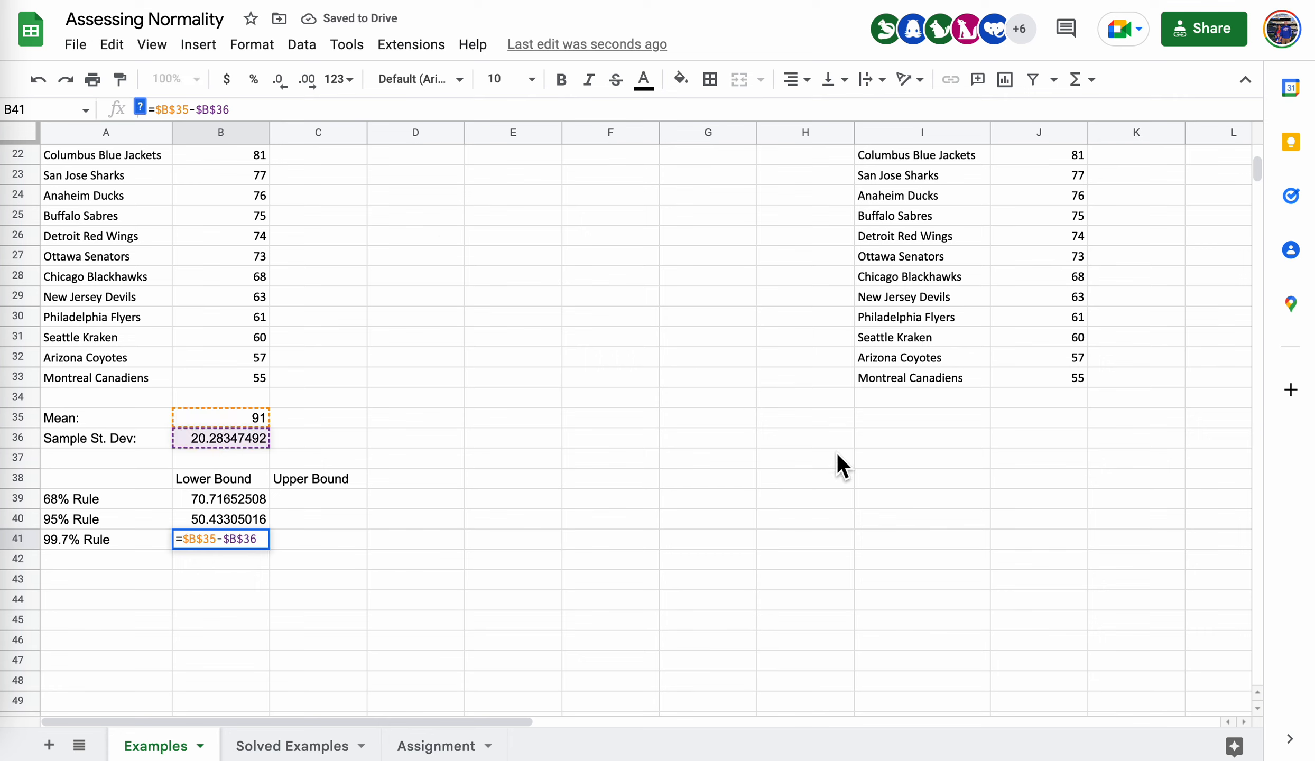
{"action": "type", "text": "3*"}
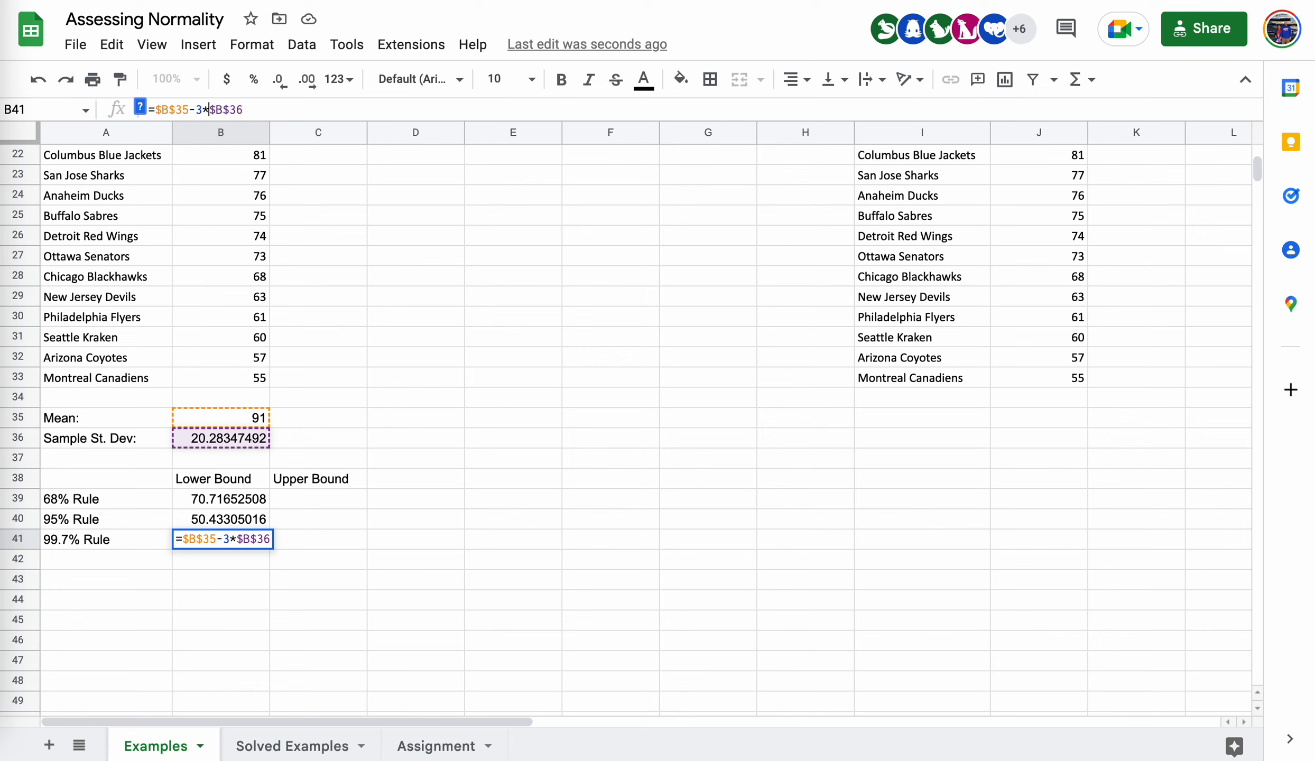
{"action": "key", "text": "Return"}
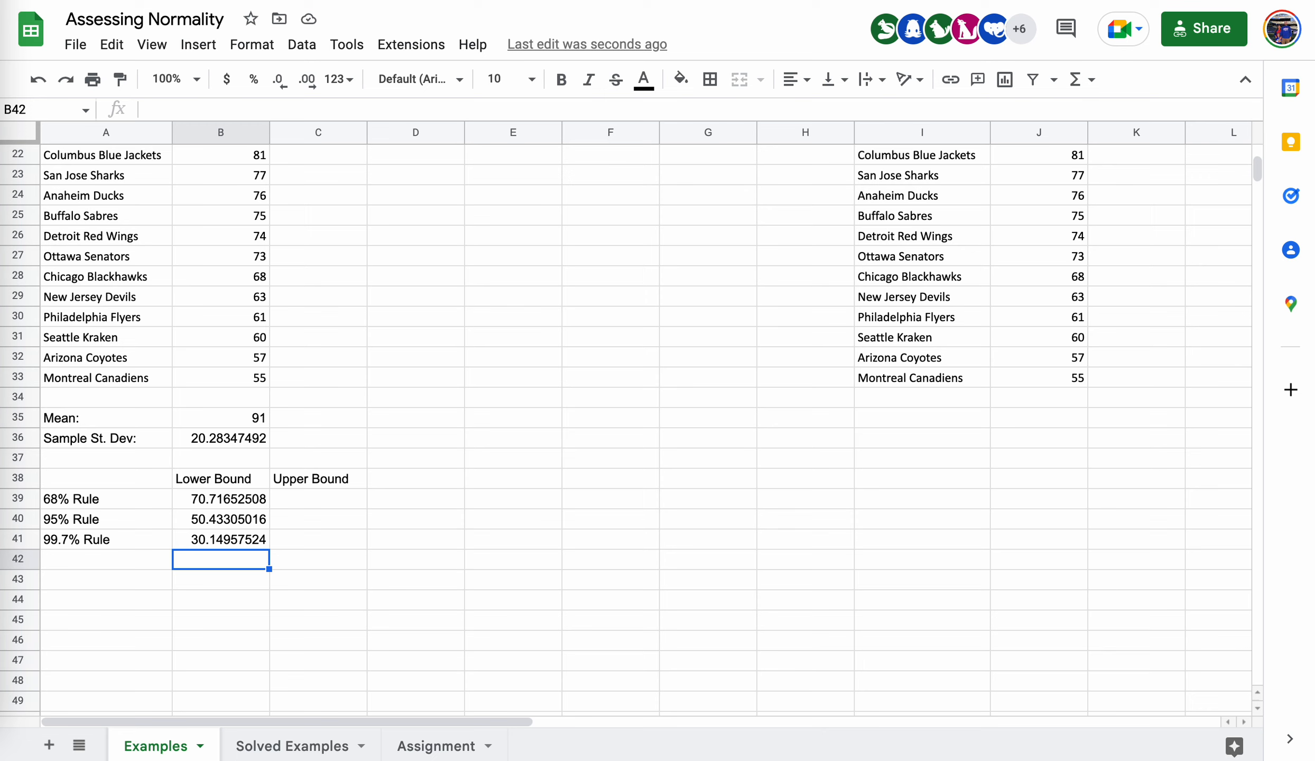
Fill the lower-bound formulas B39:B41 across to column C, and change C39 to =$B$35+$B$36 for the 68% upper bound
{"action": "left_click_drag", "start_coordinate": [213, 499], "coordinate": [216, 543]}
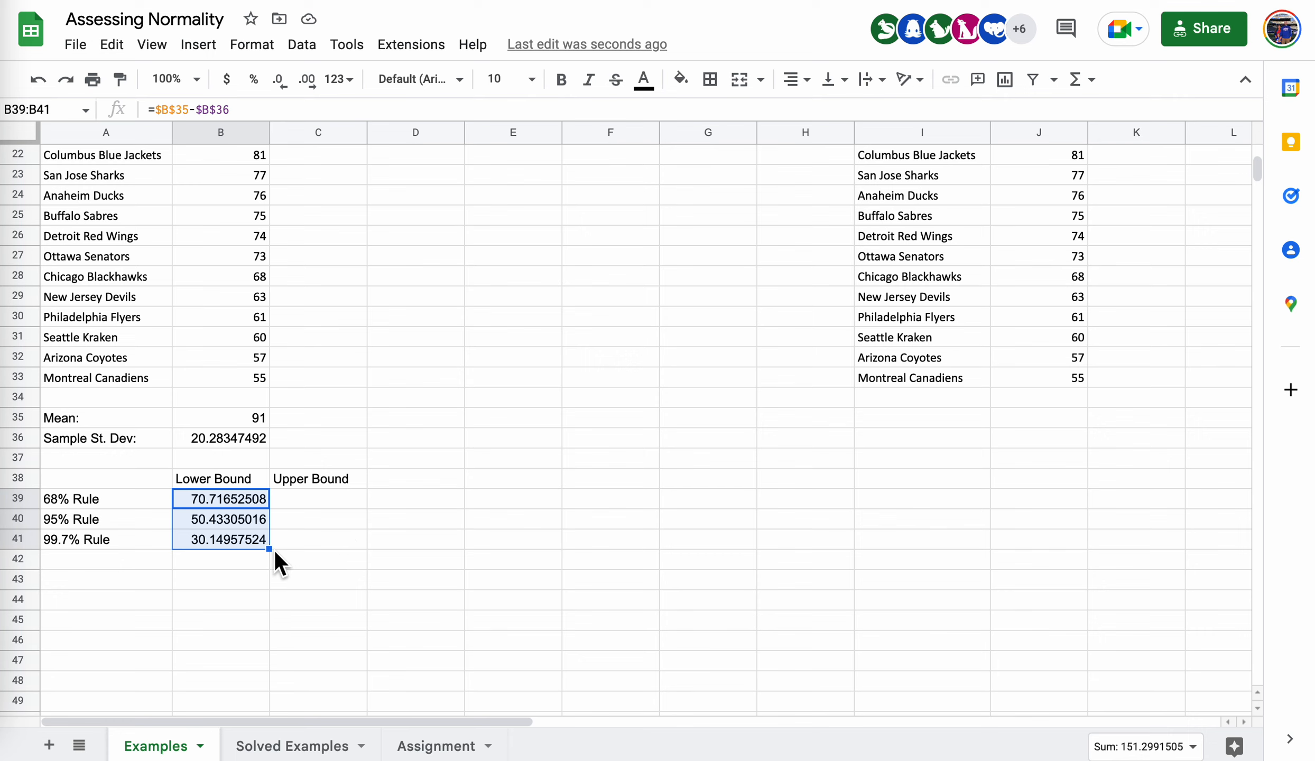
{"action": "left_click_drag", "start_coordinate": [269, 549], "coordinate": [349, 534]}
{"action": "left_click", "coordinate": [318, 497]}
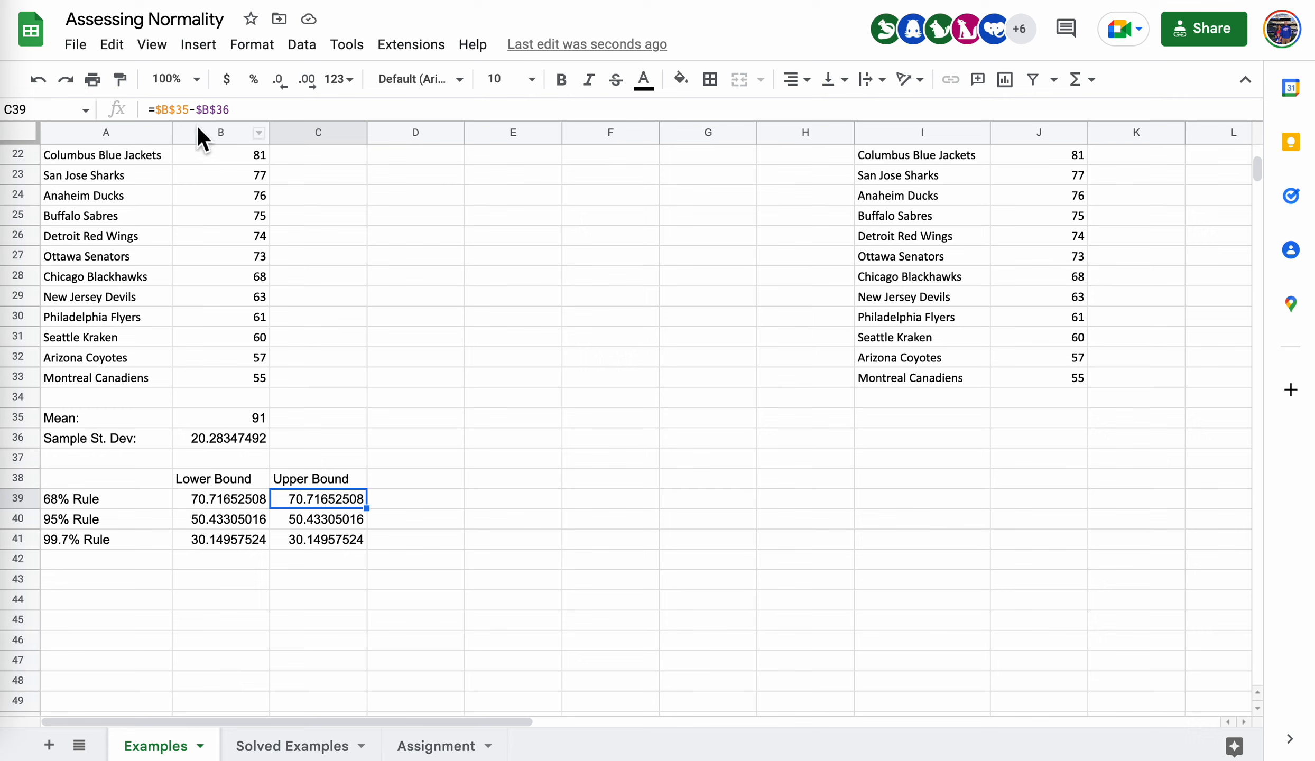
{"action": "left_click", "coordinate": [195, 110]}
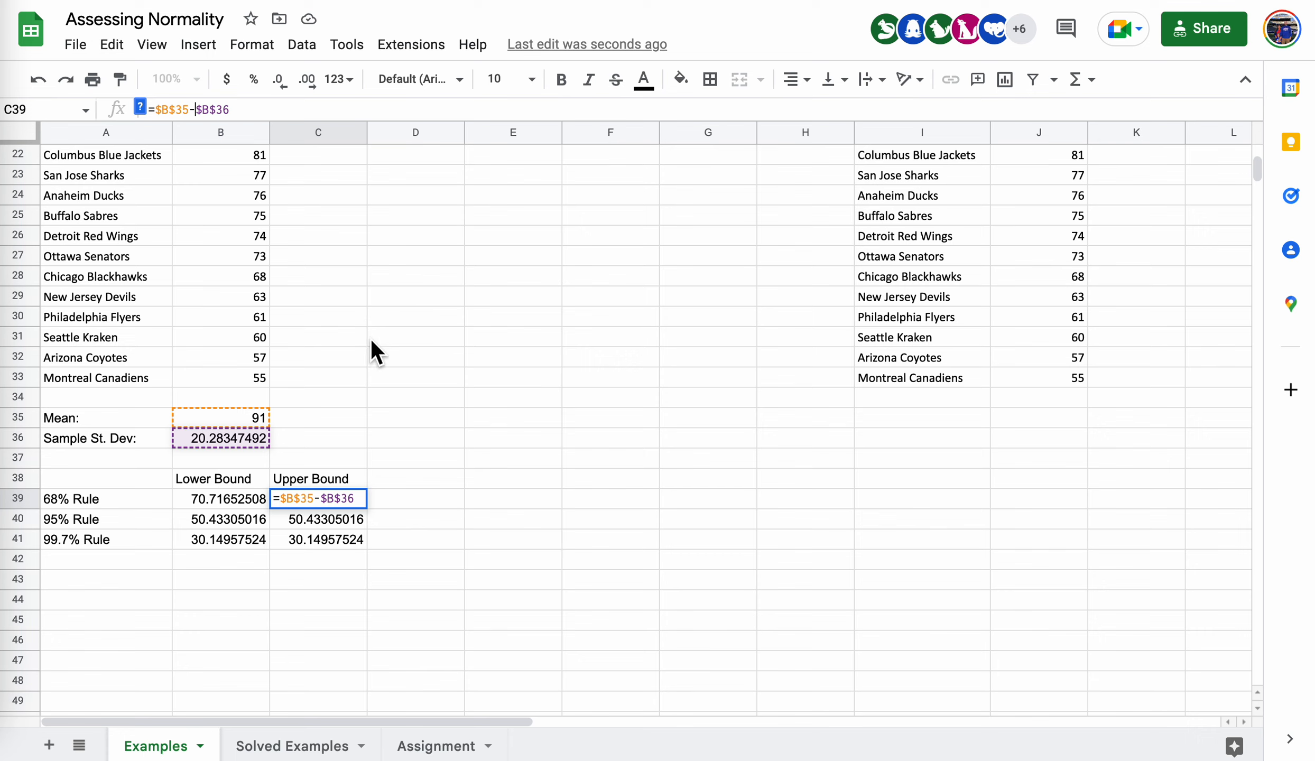
{"action": "key", "text": "BackSpace"}
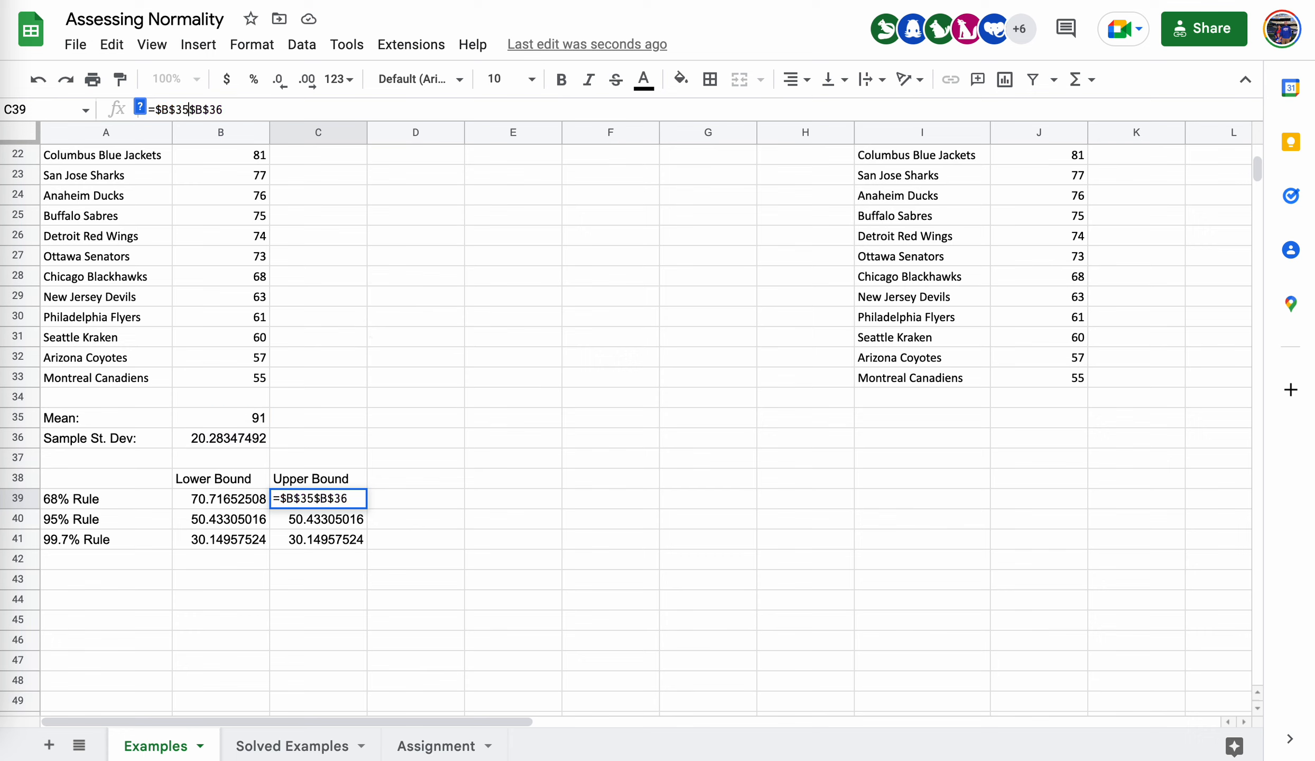
{"action": "type", "text": "+"}
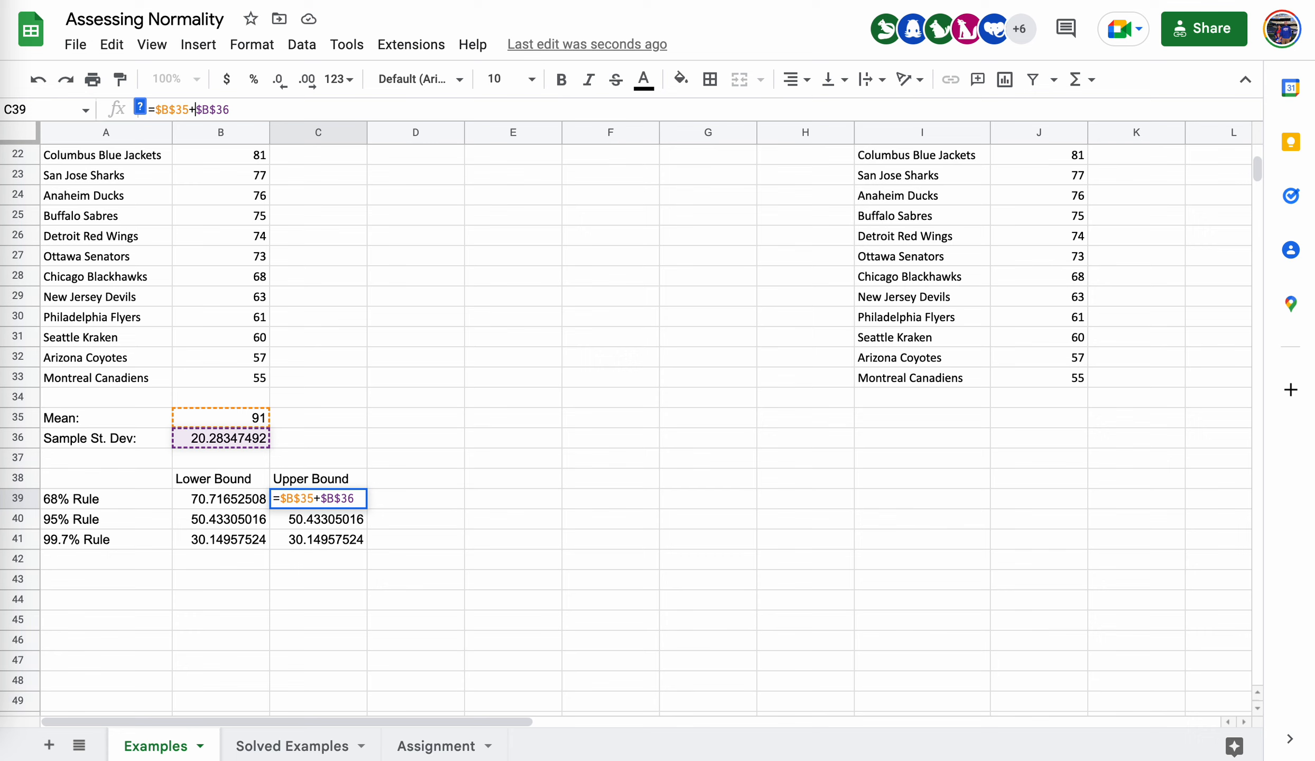
{"action": "key", "text": "Return"}
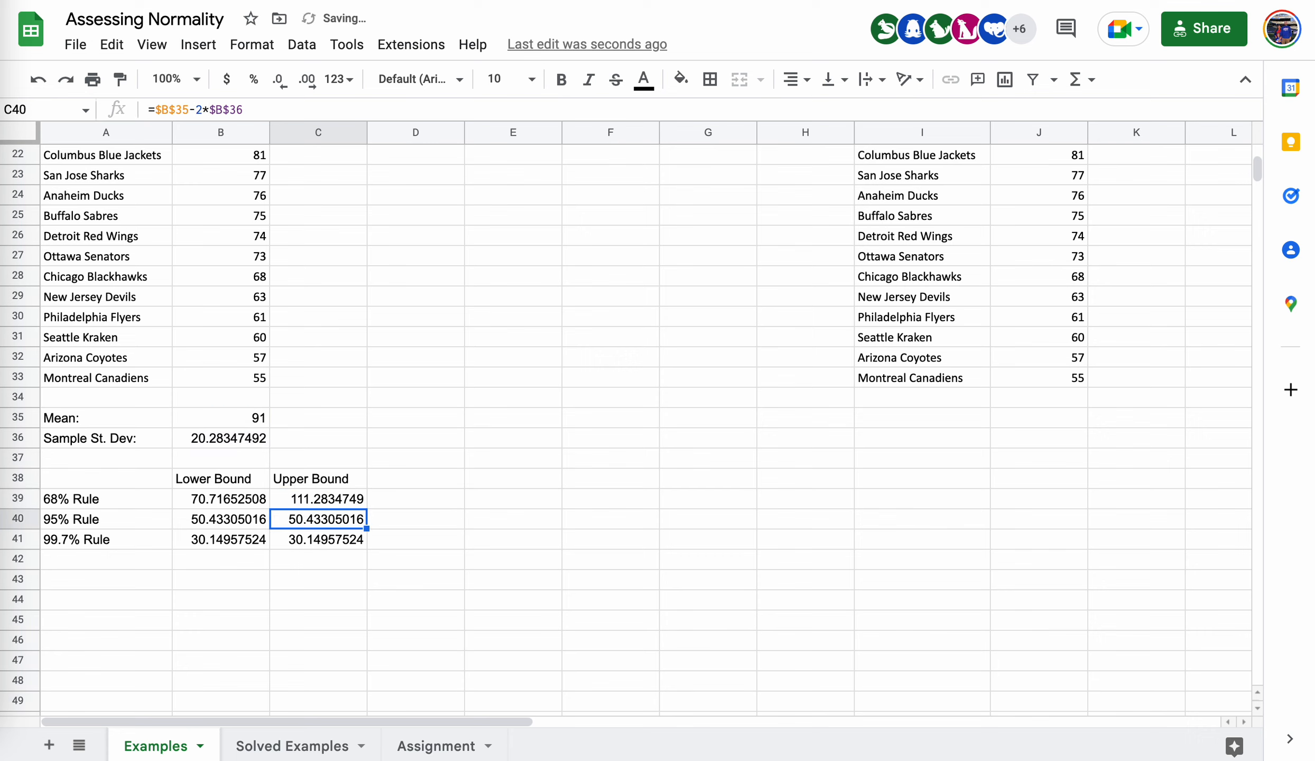
Change the upper-bound formulas to =$B$35+2*$B$36 in C40 and =$B$35+3*$B$36 in C41
{"action": "left_click", "coordinate": [195, 110]}
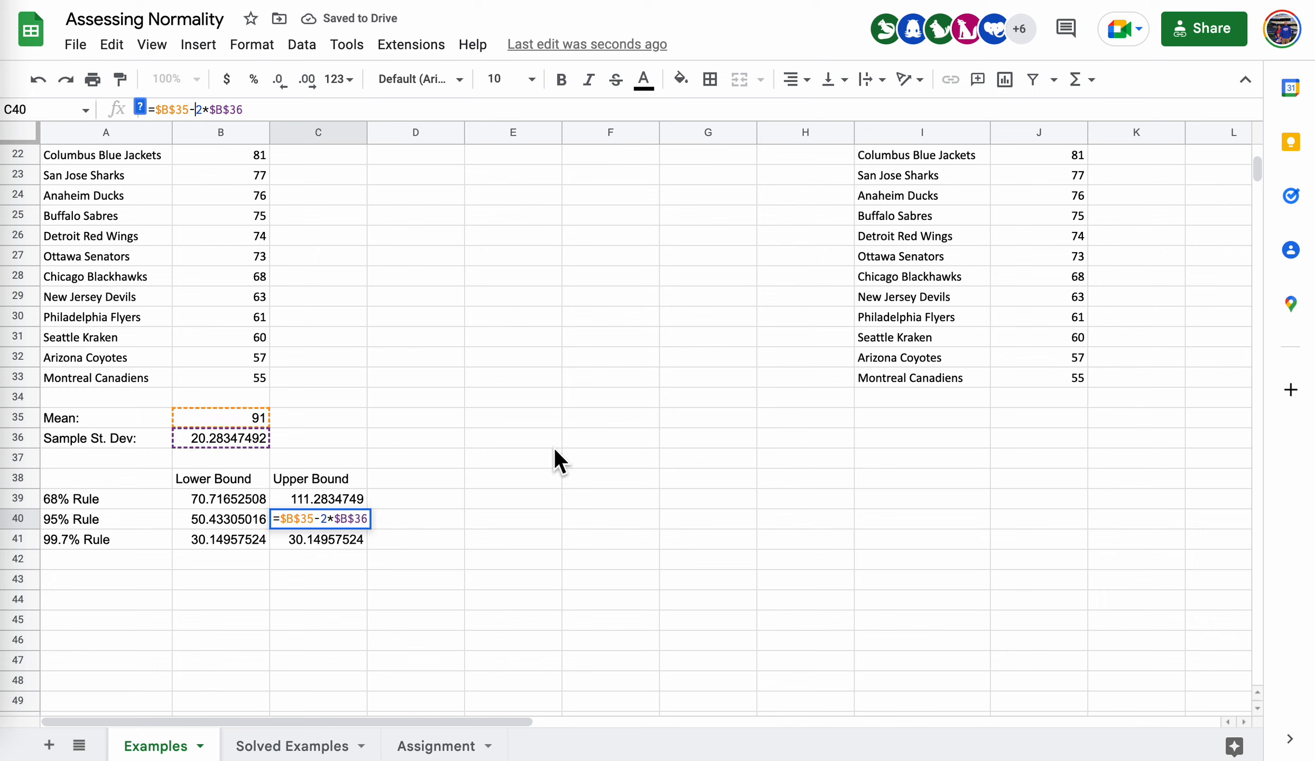
{"action": "key", "text": "BackSpace"}
{"action": "type", "text": "+"}
{"action": "key", "text": "Return"}
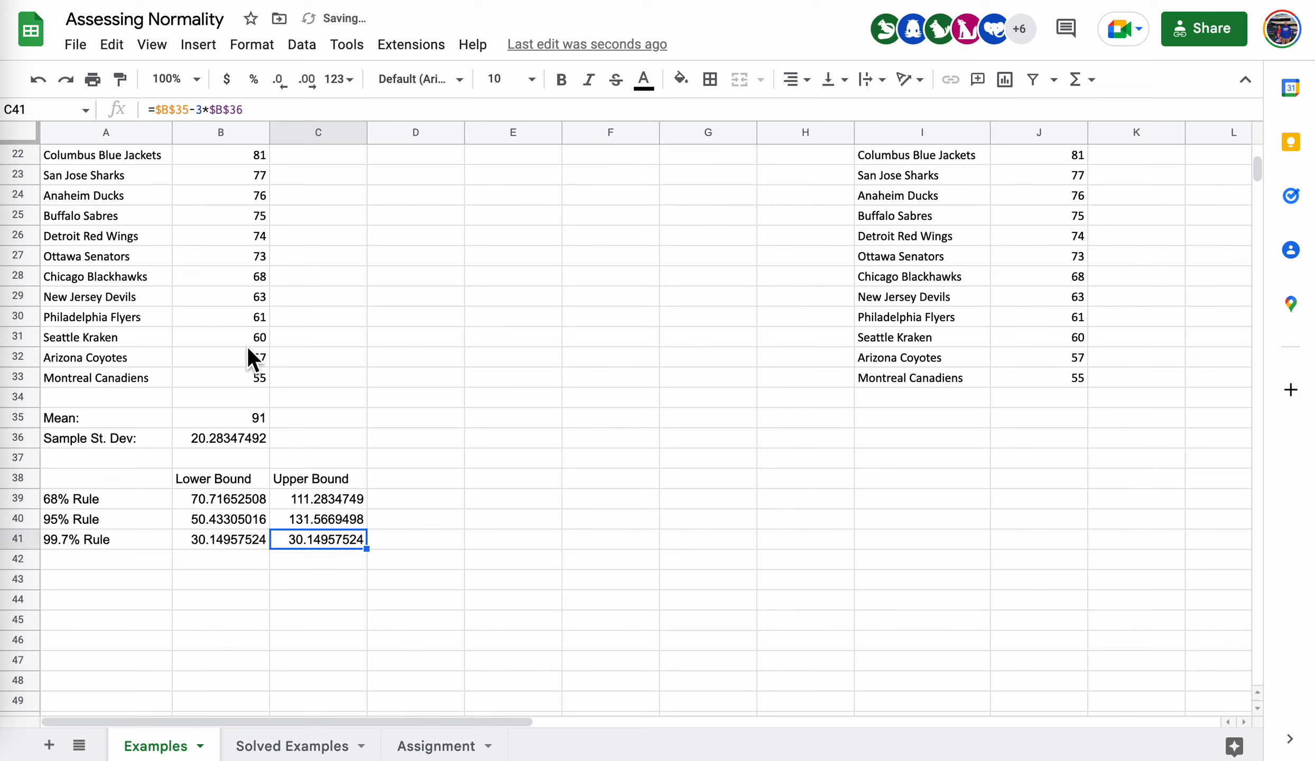
{"action": "left_click", "coordinate": [195, 110]}
{"action": "key", "text": "BackSpace"}
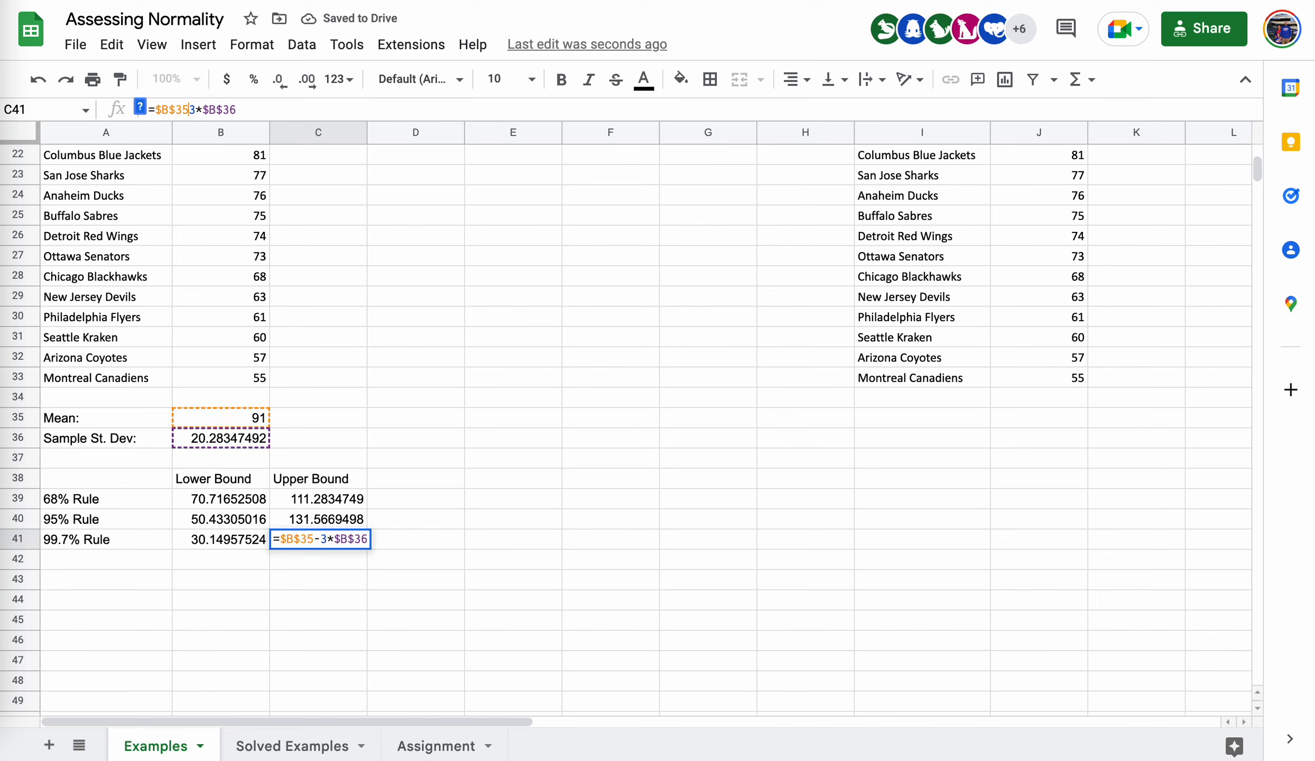
{"action": "type", "text": "+"}
{"action": "key", "text": "Return"}
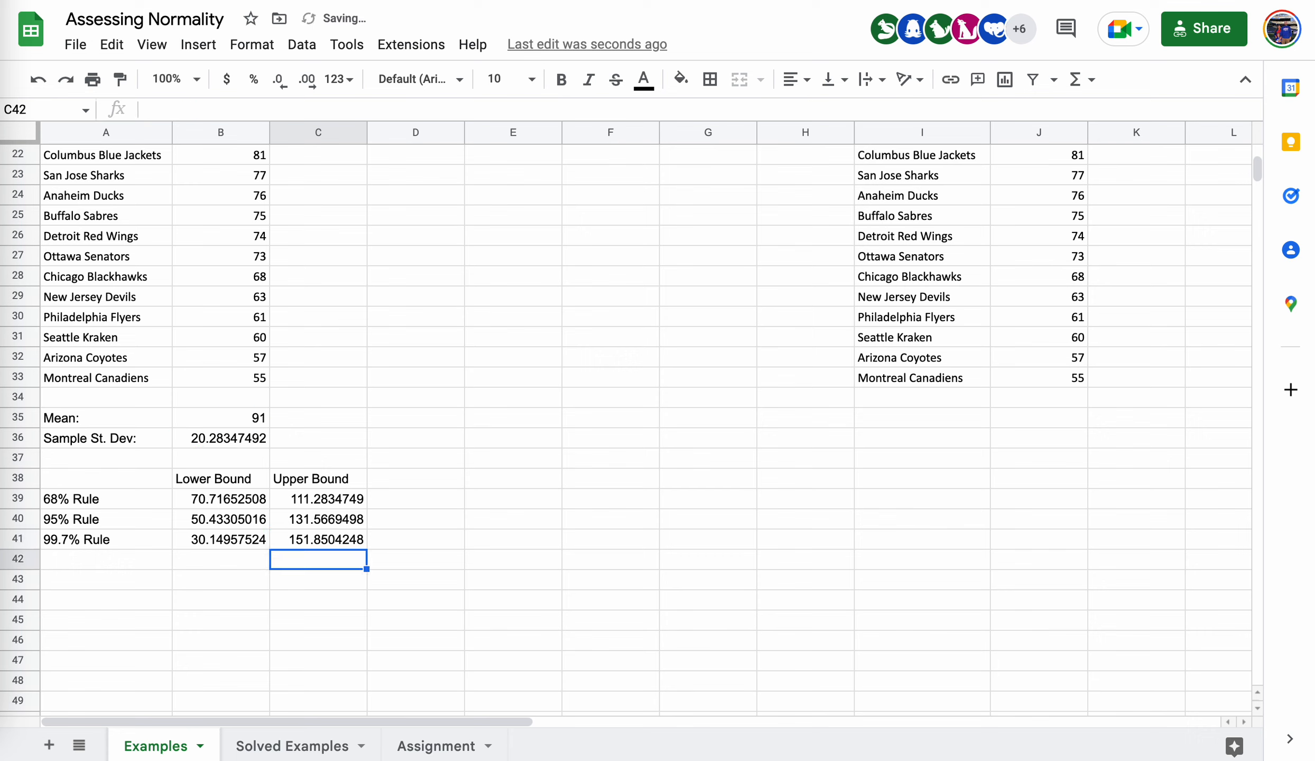
Open the Solved Examples sheet to view the worked version of the hockey data
{"action": "left_click", "coordinate": [517, 573]}
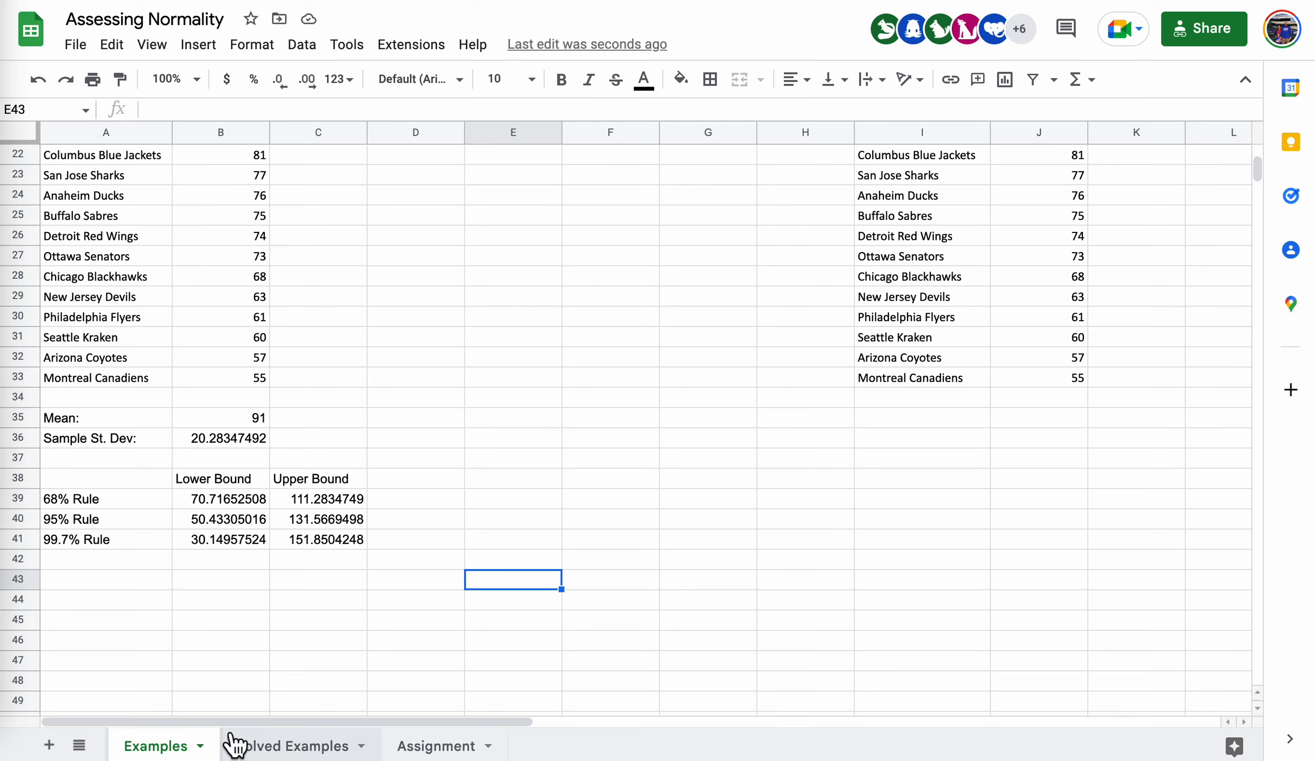
{"action": "left_click", "coordinate": [292, 746]}
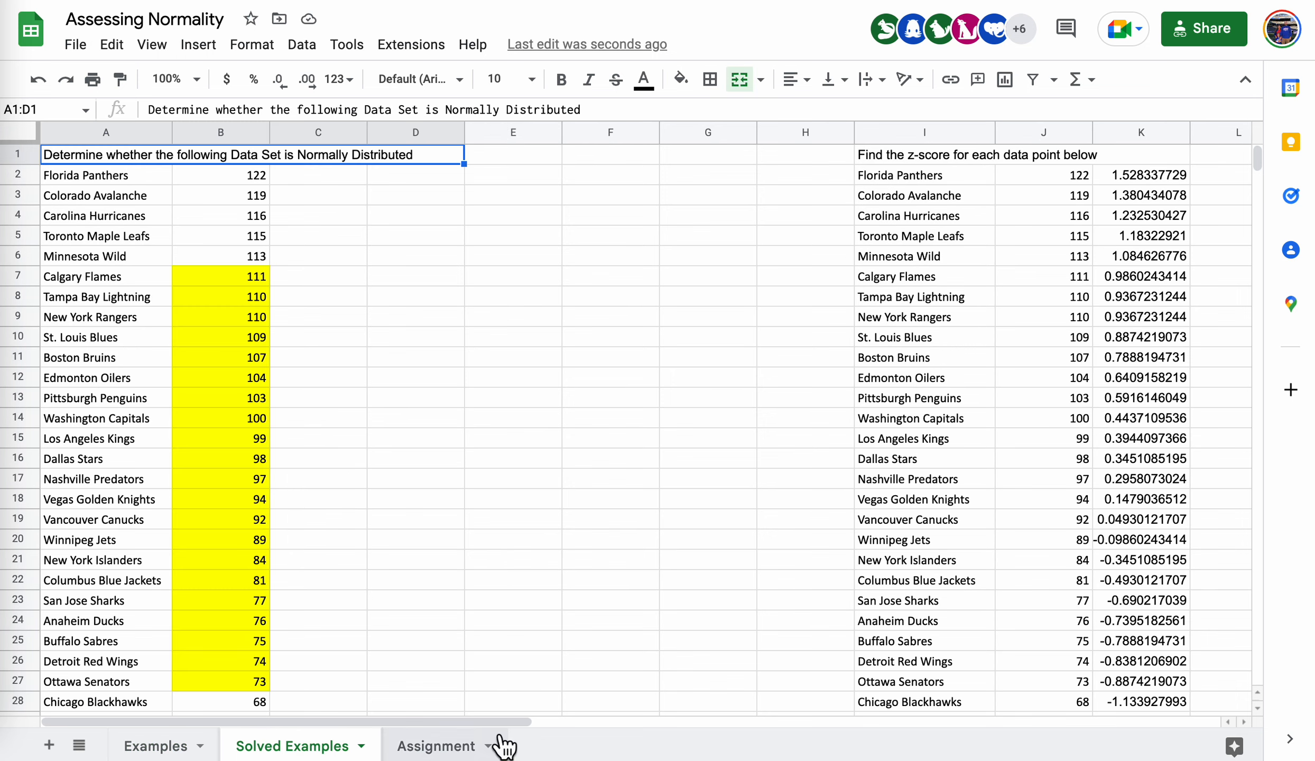
Examine the highlighted values and the bounds table on the Solved Examples sheet, including the Counts formula in D40
{"action": "scroll", "coordinate": [455, 455], "scroll_direction": "down", "scroll_amount": 10}
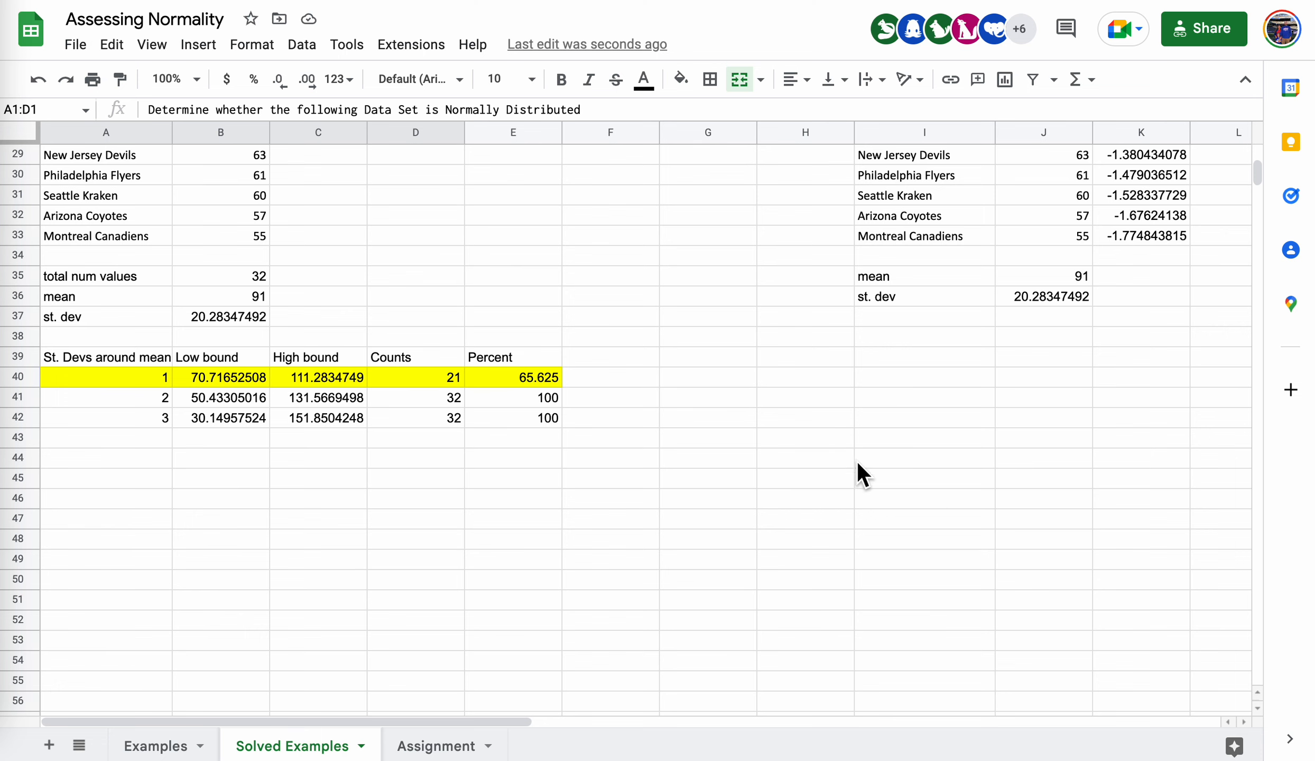
{"action": "scroll", "coordinate": [1022, 362], "scroll_direction": "up", "scroll_amount": 5}
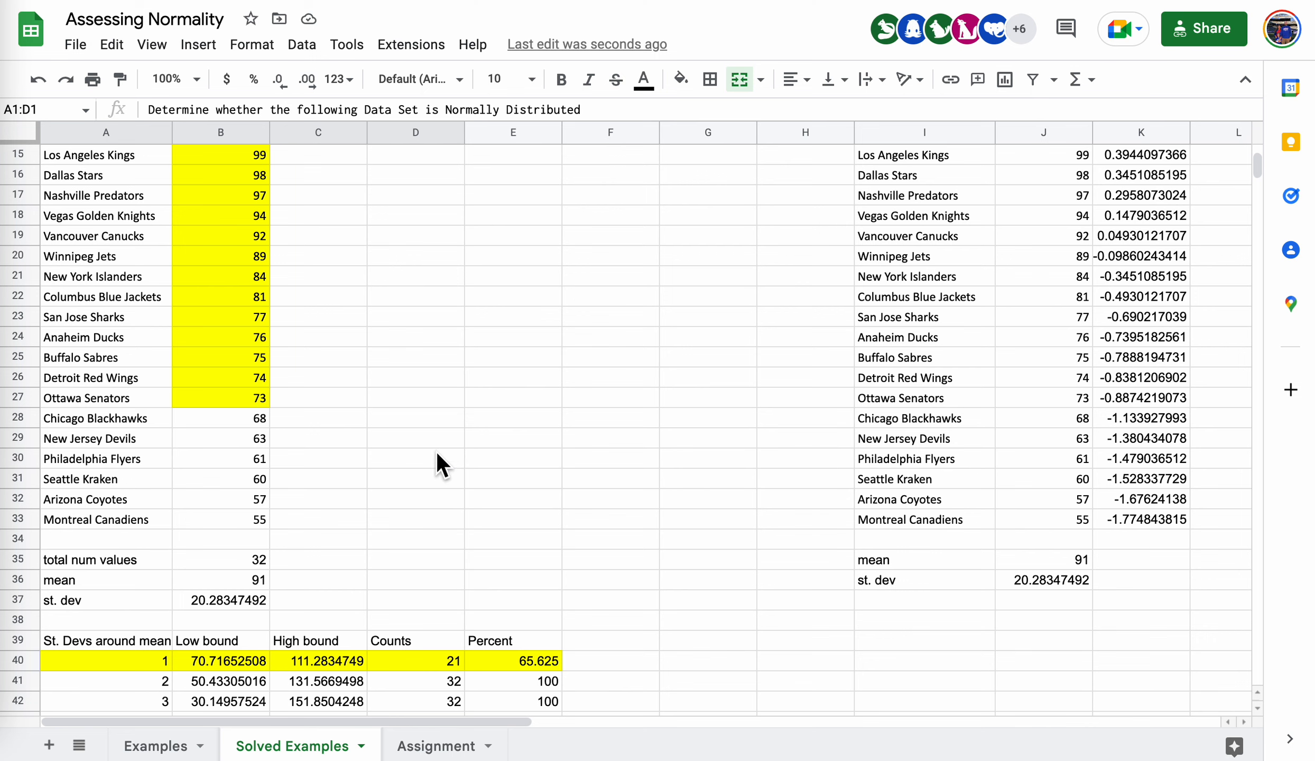
{"action": "scroll", "coordinate": [457, 497], "scroll_direction": "down", "scroll_amount": 10}
{"action": "scroll", "coordinate": [462, 506], "scroll_direction": "up", "scroll_amount": 1}
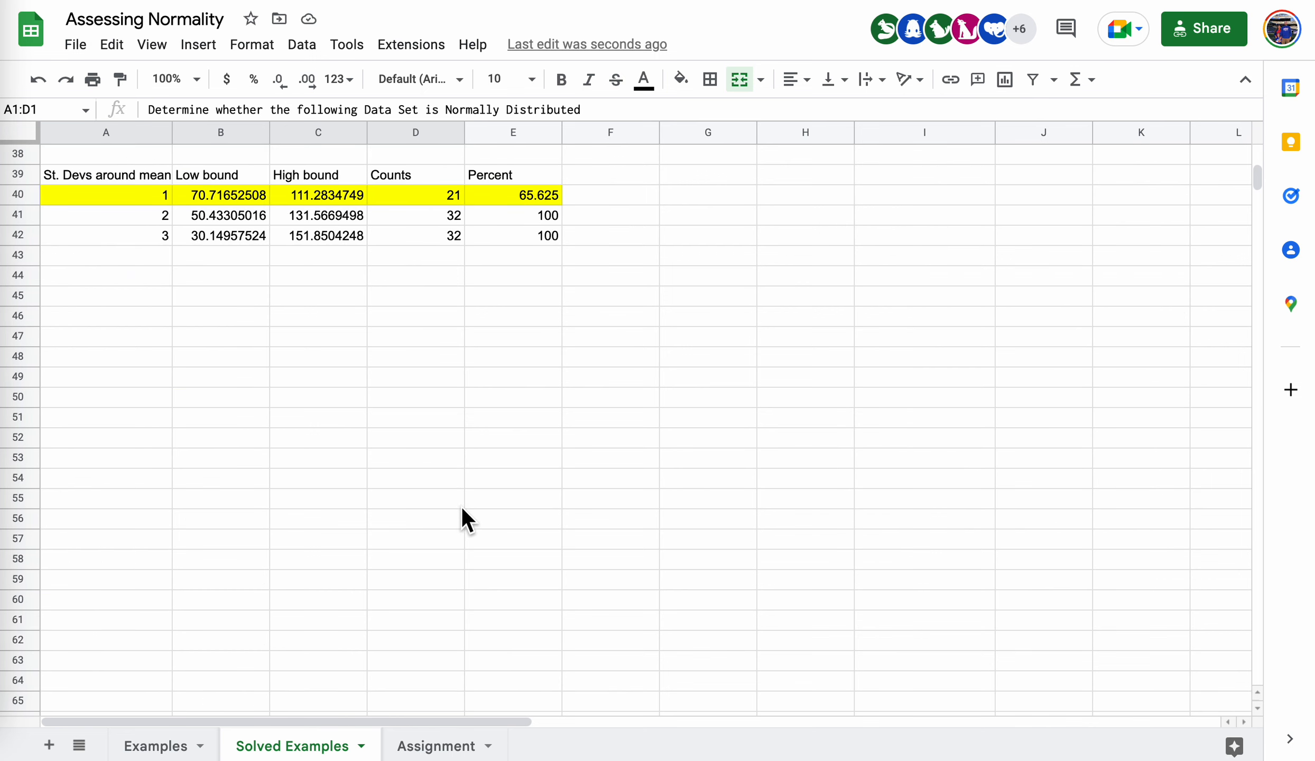
{"action": "left_click", "coordinate": [423, 204]}
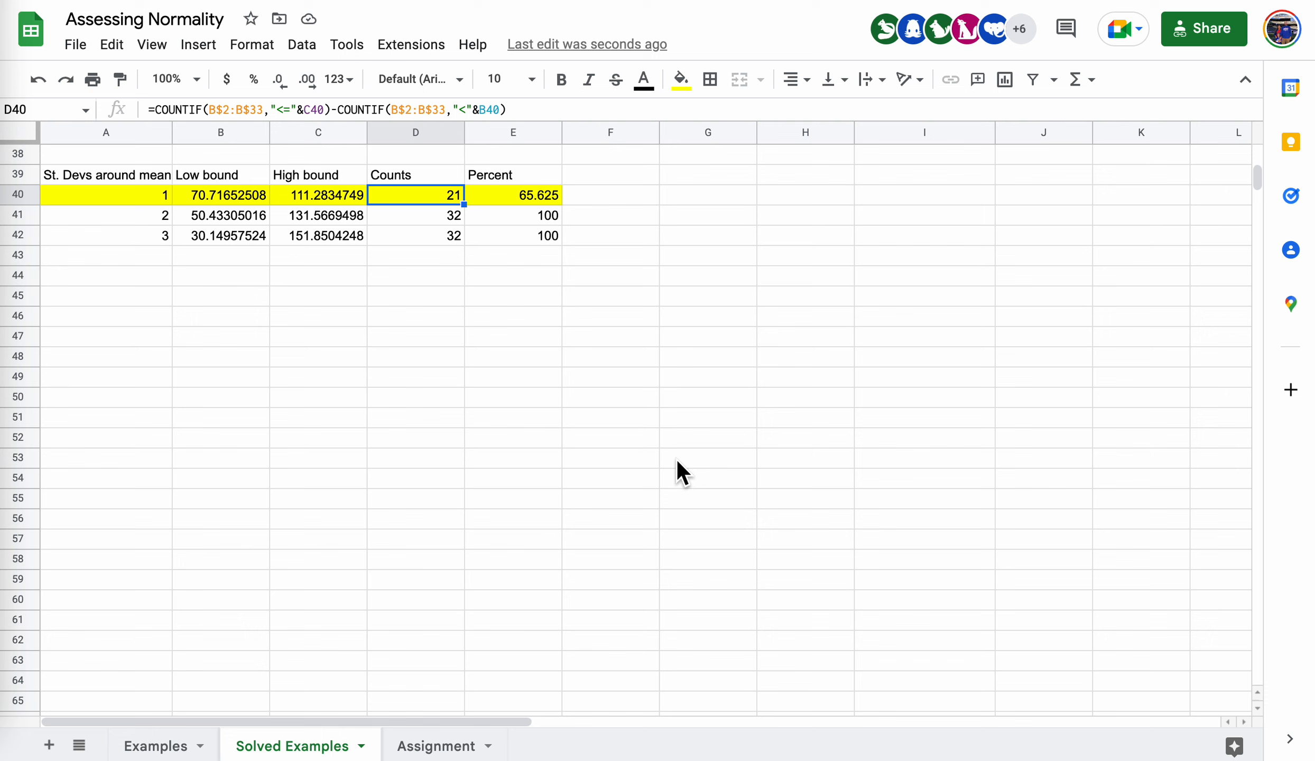
Return to the Examples sheet, add the heading Counts in D38 and begin a formula in D39
{"action": "left_click", "coordinate": [153, 745]}
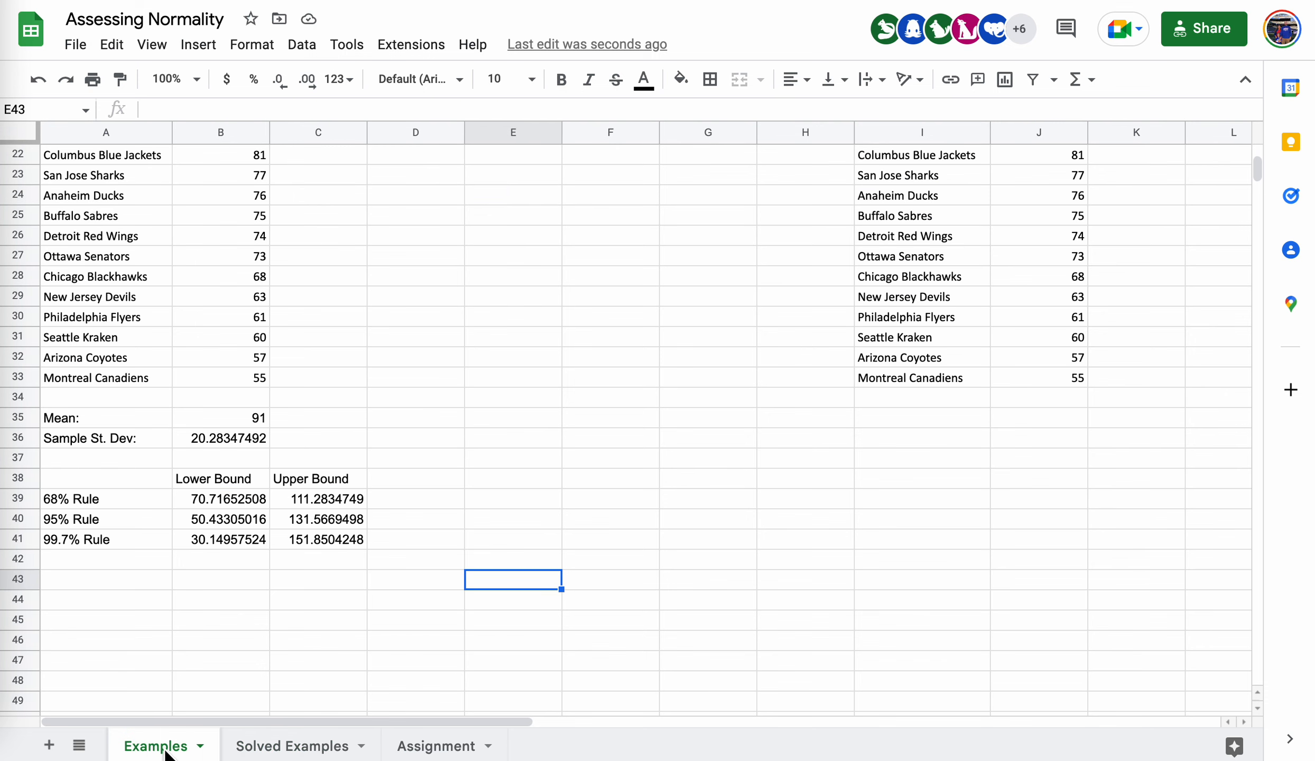
{"action": "left_click", "coordinate": [427, 483]}
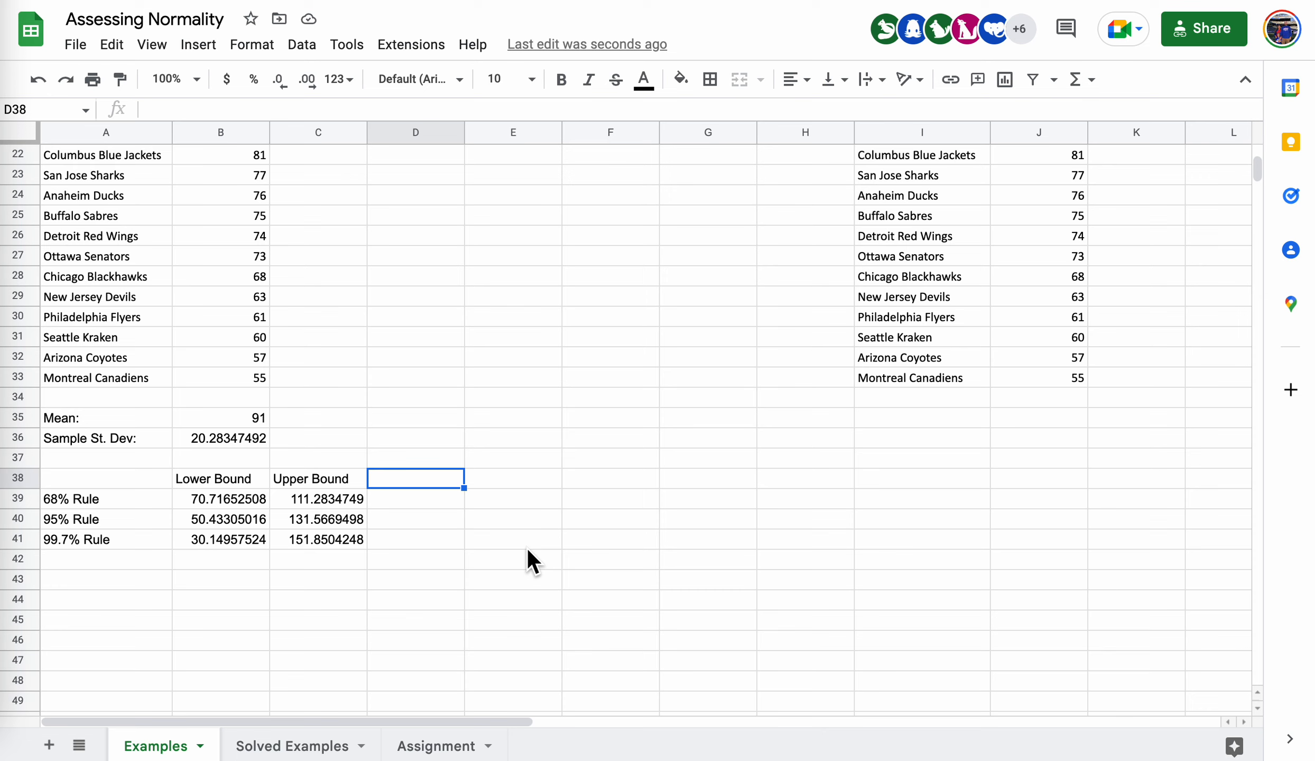
{"action": "type", "text": "Counts"}
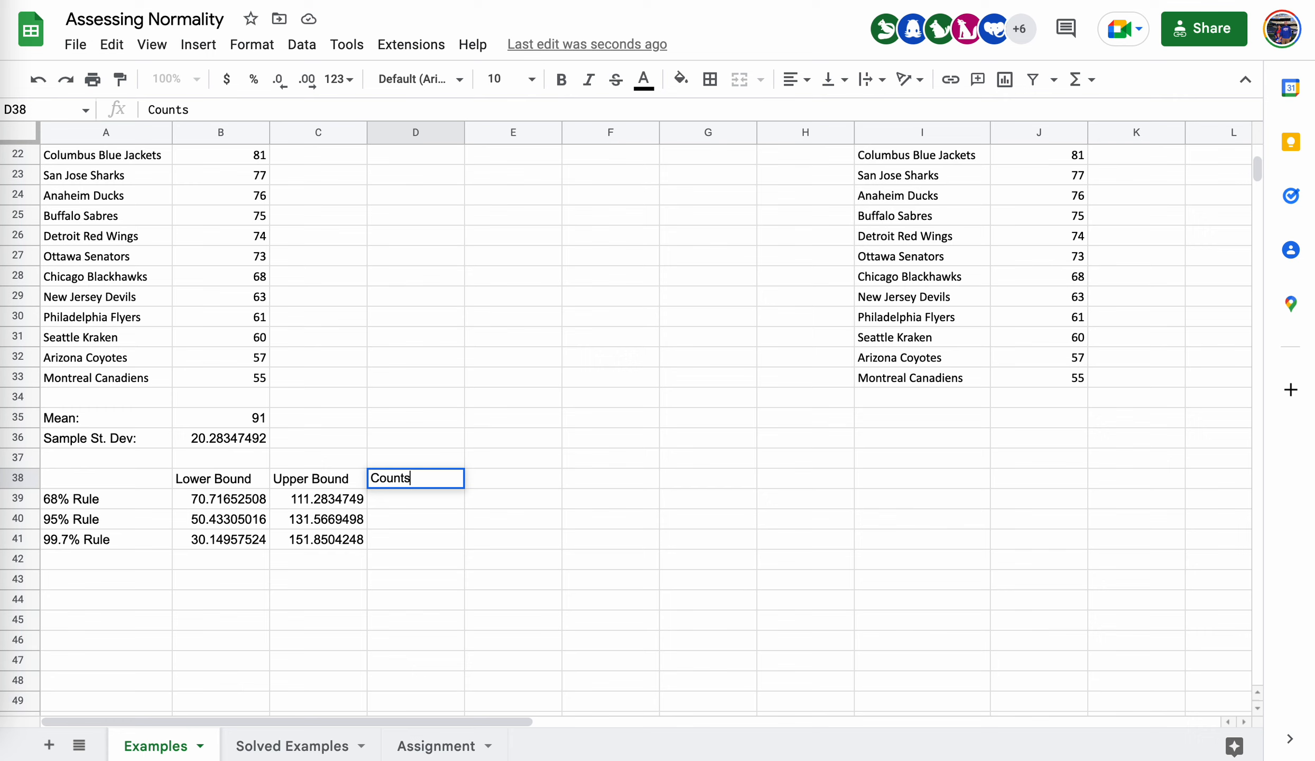
{"action": "key", "text": "Return"}
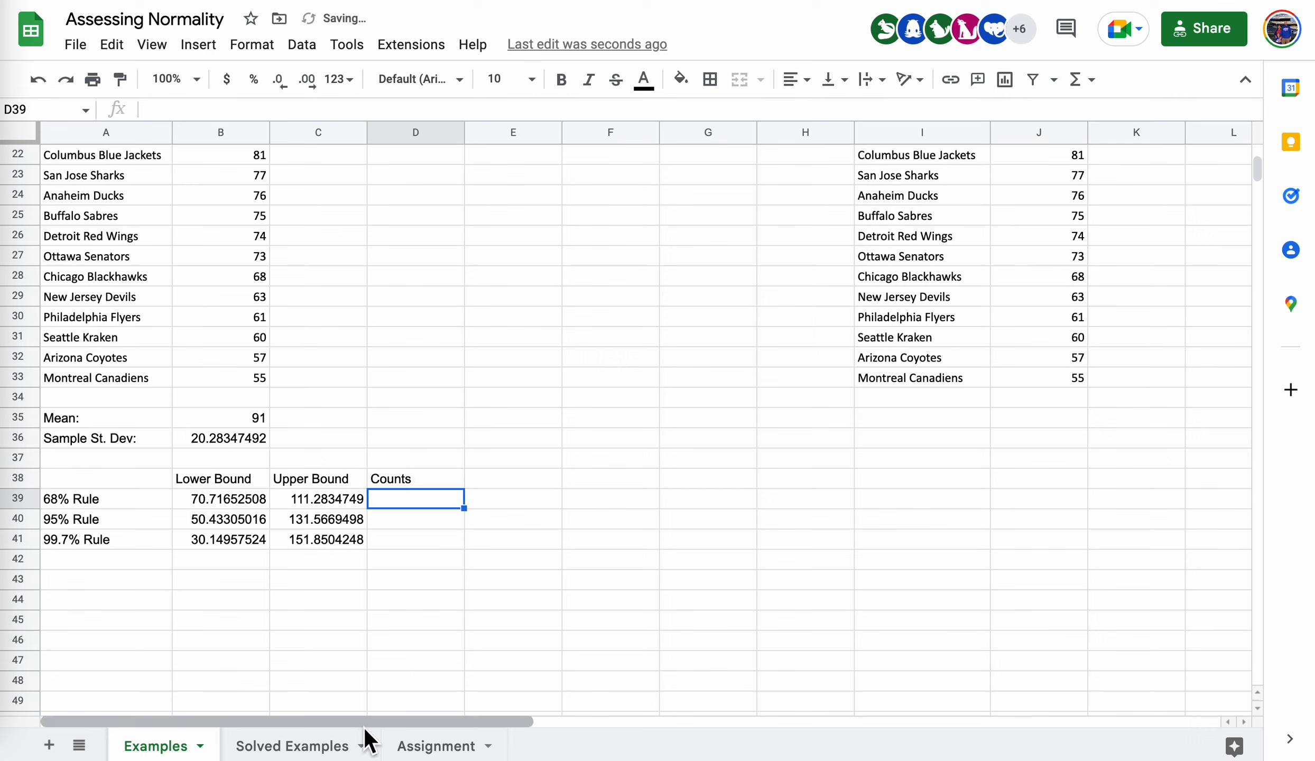
{"action": "type", "text": "="}
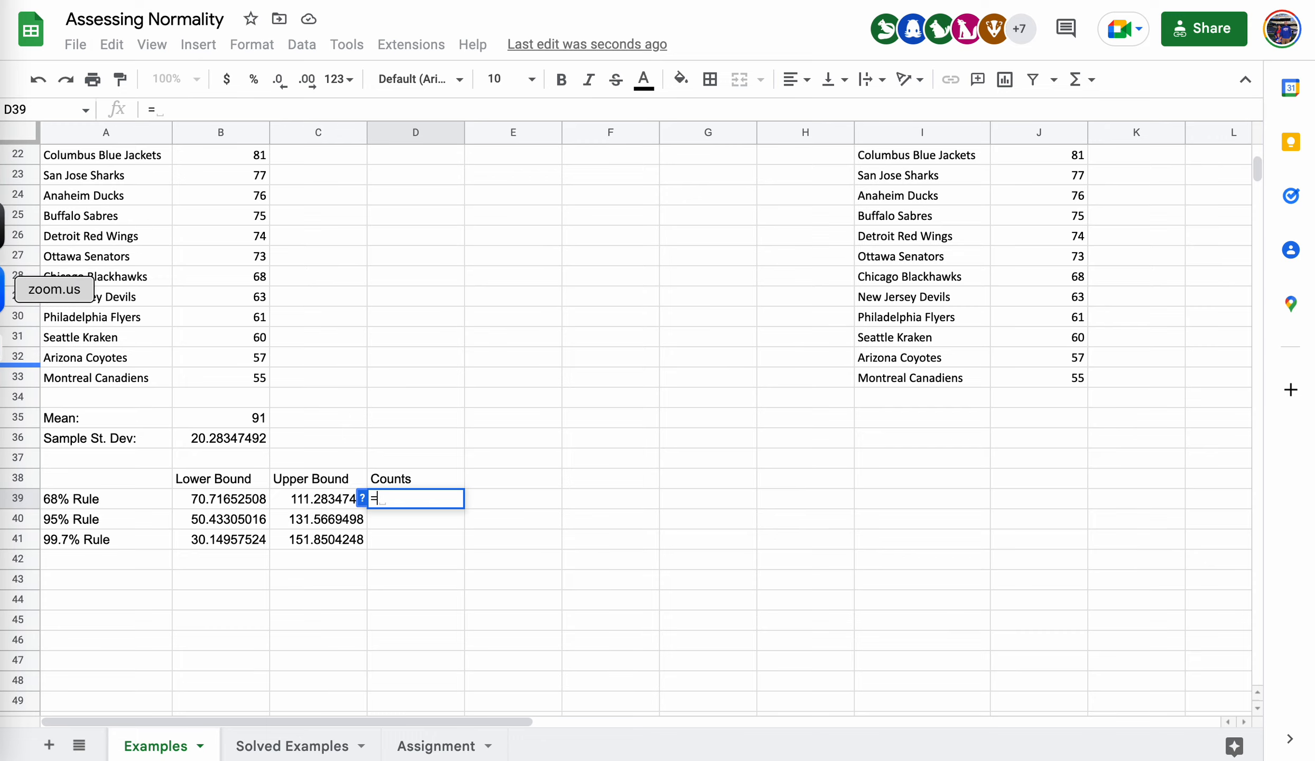
Switch to the mirrored Scrap Notebook and handwrite "Between 3 & 10" in red on a blank area
{"action": "left_click", "coordinate": [4, 235]}
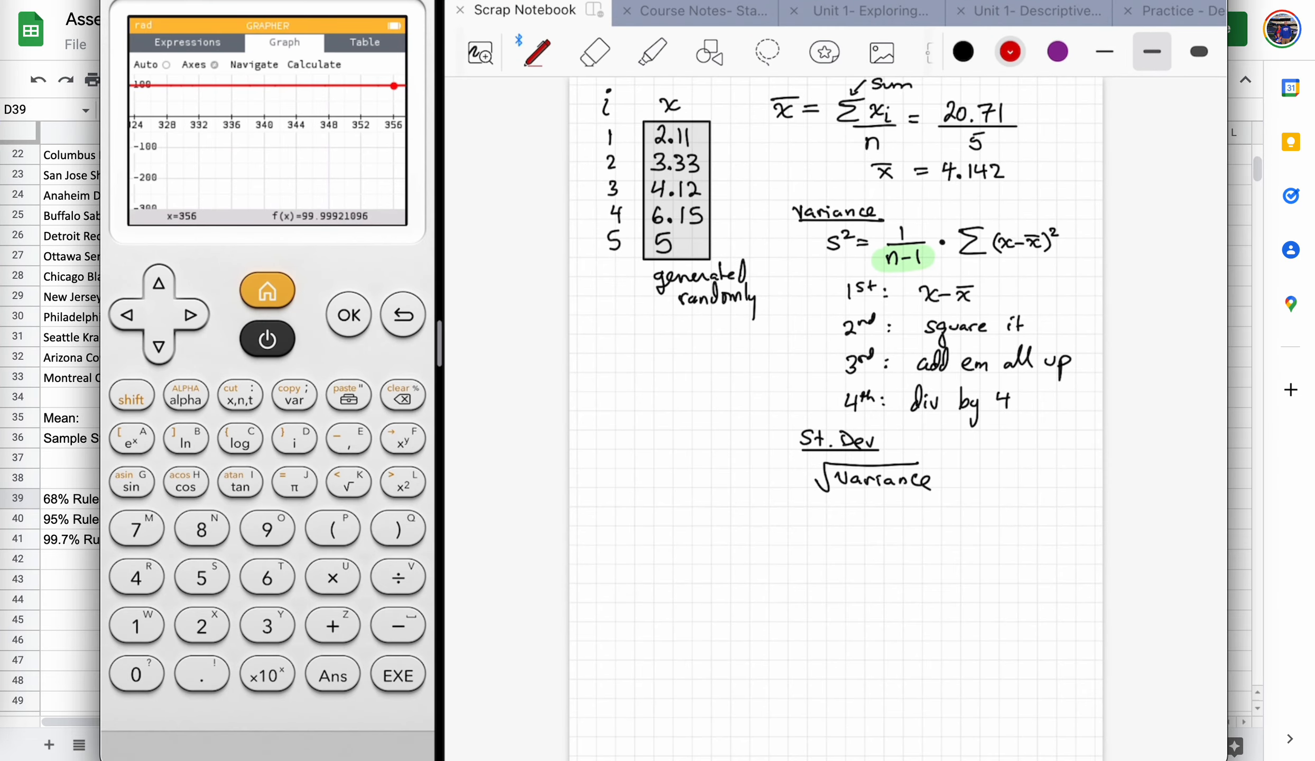
{"action": "scroll", "coordinate": [835, 417], "scroll_direction": "down", "scroll_amount": 10}
{"action": "scroll", "coordinate": [835, 418], "scroll_direction": "down", "scroll_amount": 3}
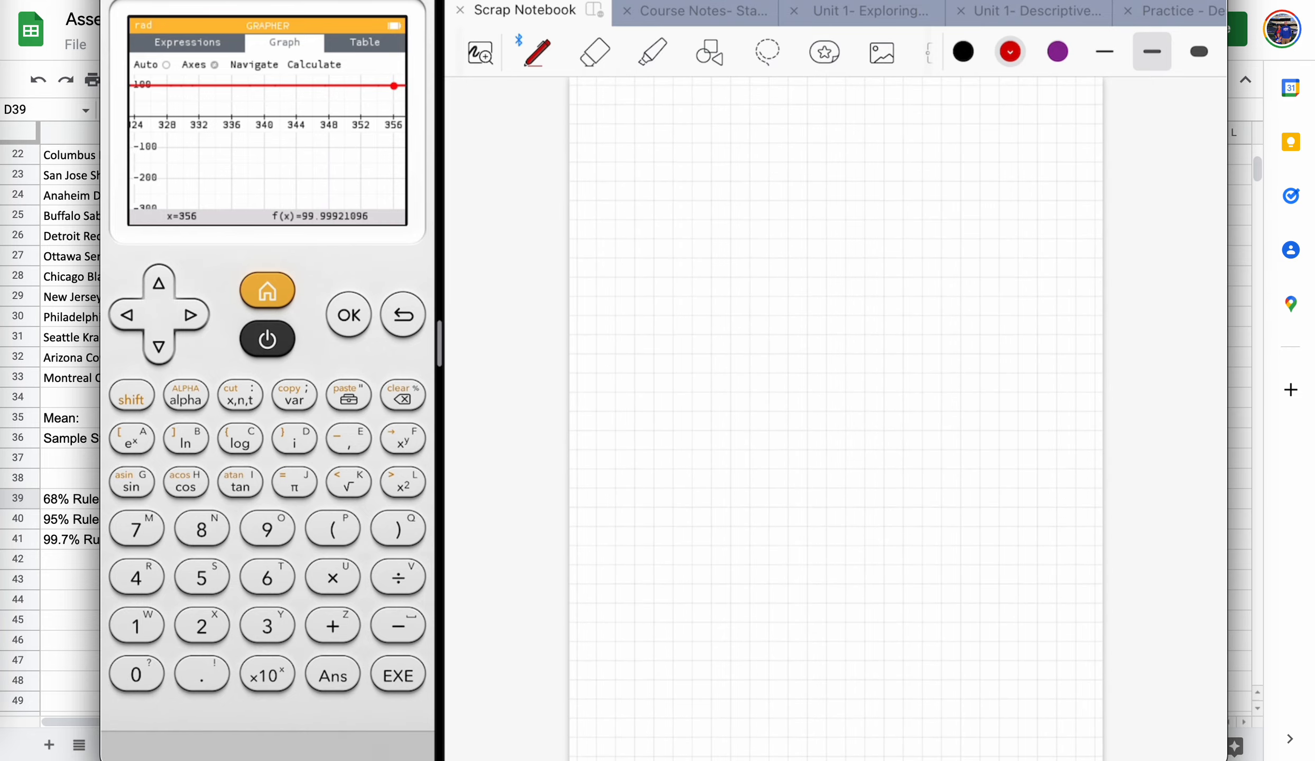
{"action": "left_click_drag", "start_coordinate": [625, 119], "coordinate": [622, 142]}
{"action": "mouse_move", "coordinate": [623, 118]}
{"action": "left_mouse_down"}
{"action": "mouse_move", "coordinate": [624, 141]}
{"action": "mouse_move", "coordinate": [655, 139]}
{"action": "left_mouse_up"}
{"action": "left_click_drag", "start_coordinate": [665, 113], "coordinate": [668, 140]}
{"action": "left_click_drag", "start_coordinate": [661, 128], "coordinate": [675, 127]}
{"action": "left_click_drag", "start_coordinate": [675, 128], "coordinate": [759, 136]}
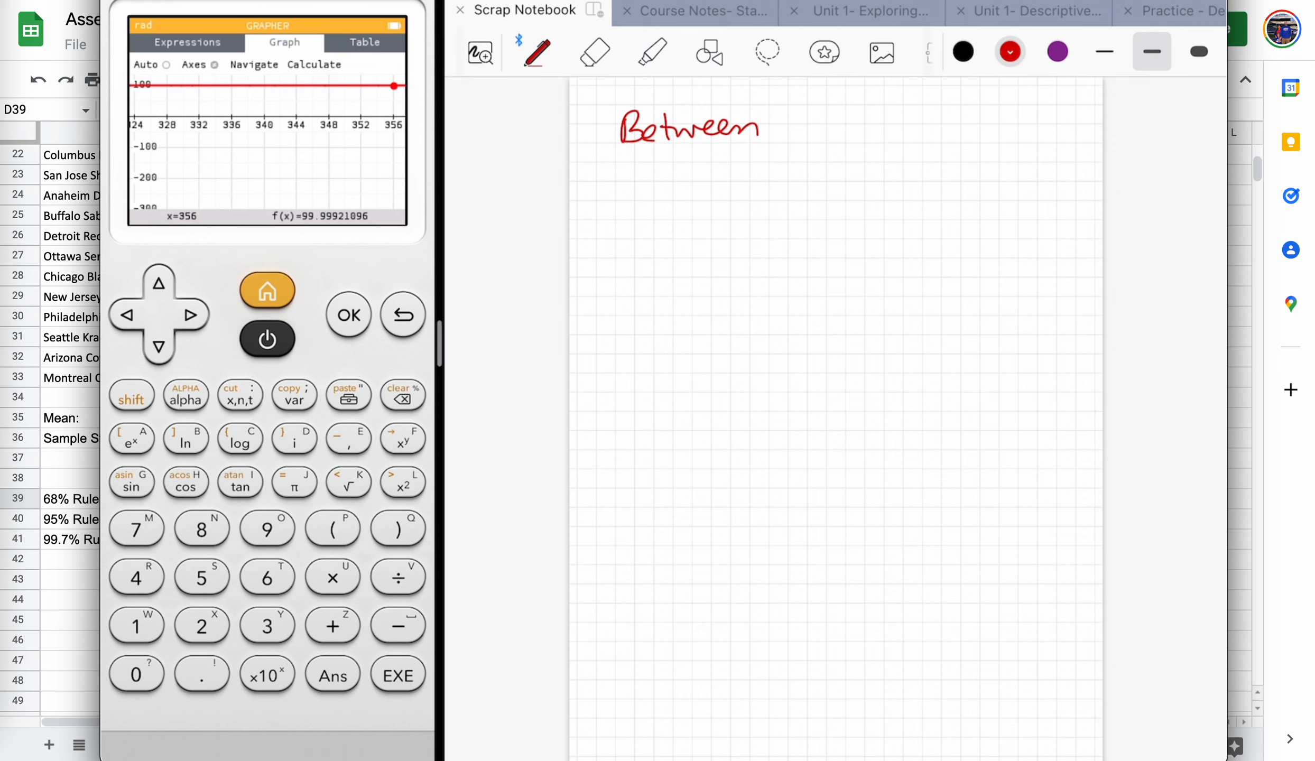
{"action": "left_click_drag", "start_coordinate": [830, 108], "coordinate": [829, 133]}
{"action": "mouse_move", "coordinate": [911, 135]}
{"action": "left_mouse_down"}
{"action": "mouse_move", "coordinate": [899, 105]}
{"action": "mouse_move", "coordinate": [922, 116]}
{"action": "left_mouse_up"}
{"action": "left_click_drag", "start_coordinate": [949, 110], "coordinate": [951, 133]}
{"action": "mouse_move", "coordinate": [967, 112]}
{"action": "left_mouse_down"}
{"action": "mouse_move", "coordinate": [962, 125]}
{"action": "mouse_move", "coordinate": [969, 111]}
{"action": "left_mouse_up"}
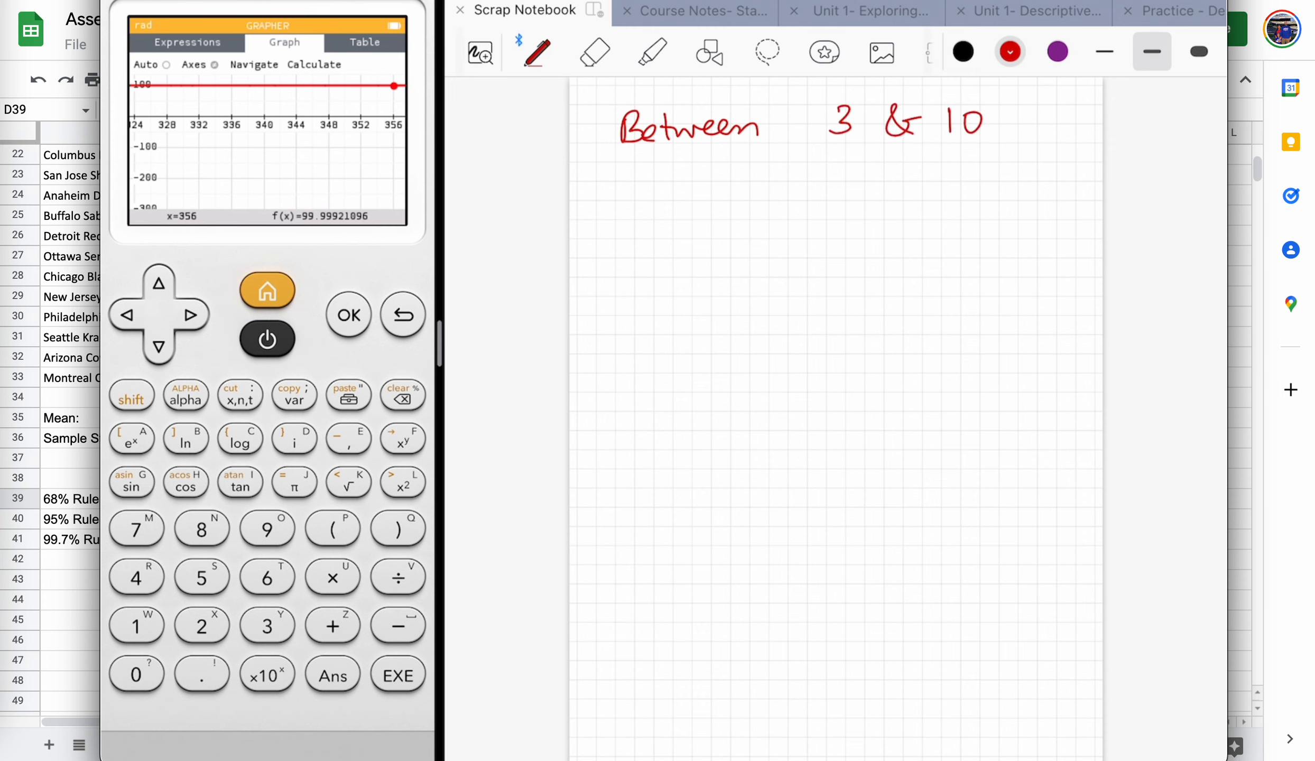
Draw a red horizontal number line with arrowheads at both ends below the text and mark 0 near its left end
{"action": "mouse_move", "coordinate": [607, 328]}
{"action": "left_mouse_down"}
{"action": "mouse_move", "coordinate": [1095, 335]}
{"action": "mouse_move", "coordinate": [1079, 346]}
{"action": "left_mouse_up"}
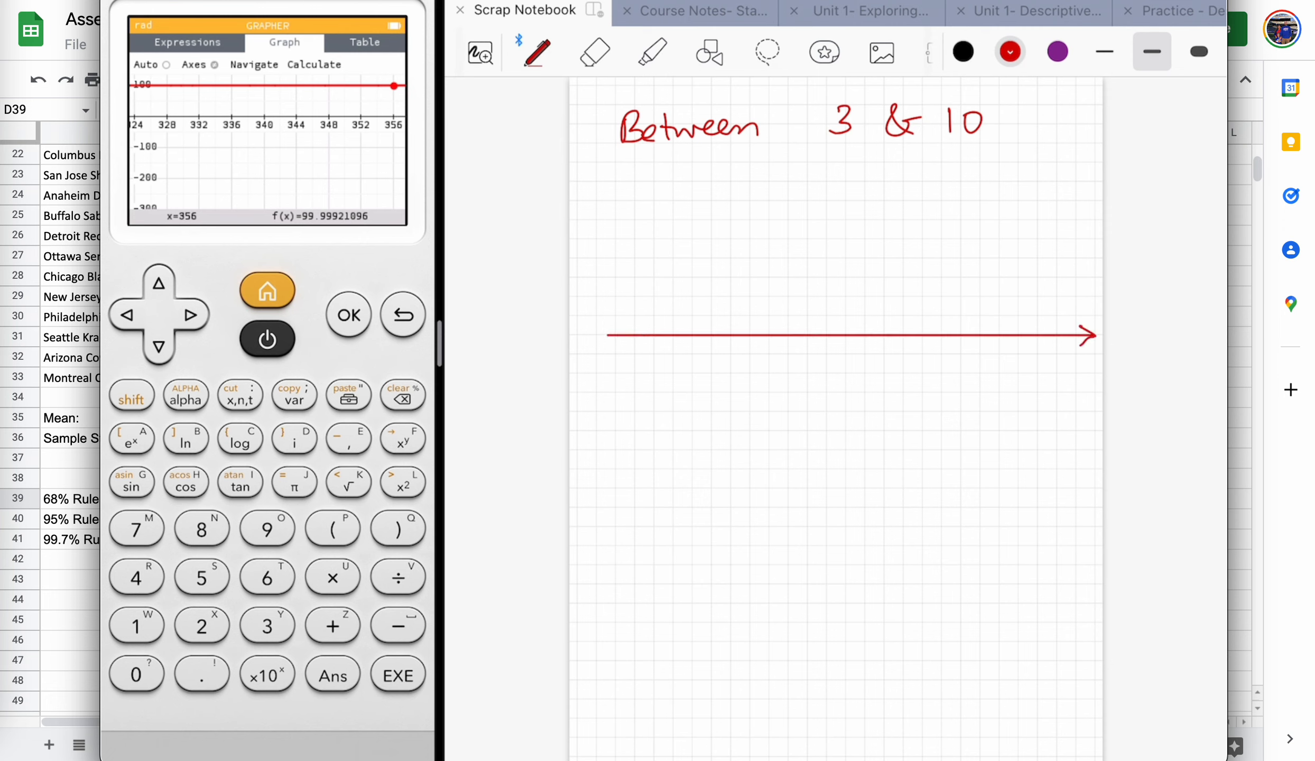
{"action": "mouse_move", "coordinate": [618, 321]}
{"action": "left_mouse_down"}
{"action": "mouse_move", "coordinate": [612, 350]}
{"action": "mouse_move", "coordinate": [649, 344]}
{"action": "left_mouse_up"}
{"action": "mouse_move", "coordinate": [651, 357]}
{"action": "left_mouse_down"}
{"action": "mouse_move", "coordinate": [642, 366]}
{"action": "mouse_move", "coordinate": [651, 358]}
{"action": "left_mouse_up"}
{"action": "mouse_move", "coordinate": [698, 326]}
{"action": "left_mouse_down"}
{"action": "mouse_move", "coordinate": [698, 342]}
{"action": "mouse_move", "coordinate": [899, 339]}
{"action": "left_mouse_up"}
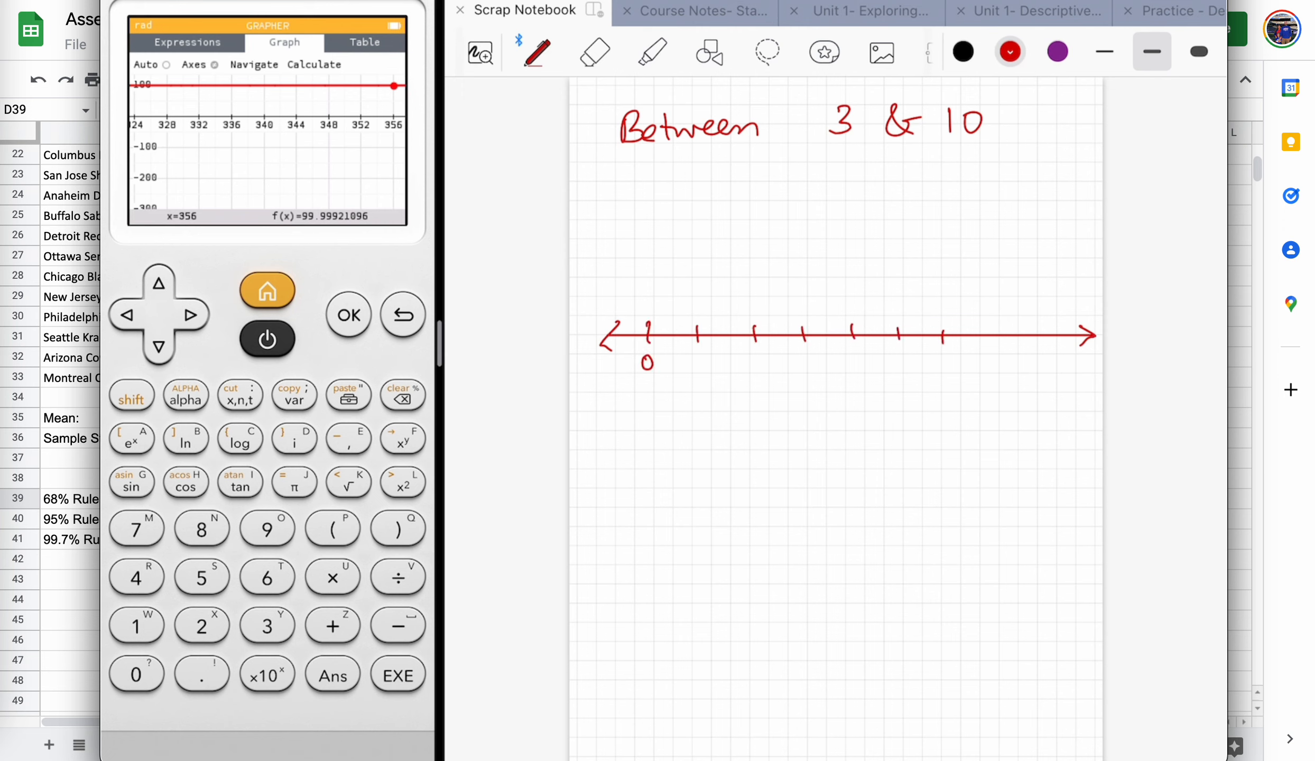
{"action": "mouse_move", "coordinate": [991, 329]}
{"action": "left_mouse_down"}
{"action": "mouse_move", "coordinate": [993, 341]}
{"action": "mouse_move", "coordinate": [1035, 343]}
{"action": "left_mouse_up"}
{"action": "key", "text": "ctrl+z"}
{"action": "key", "text": "ctrl+z"}
{"action": "key", "text": "ctrl+z"}
{"action": "key", "text": "ctrl+z"}
{"action": "key", "text": "ctrl+z"}
{"action": "key", "text": "ctrl+z"}
{"action": "key", "text": "ctrl+z"}
{"action": "key", "text": "ctrl+z"}
{"action": "key", "text": "ctrl+z"}
Add ten tick marks after 0 on the number line and label them 1 to 10
{"action": "mouse_move", "coordinate": [645, 356]}
{"action": "left_mouse_down"}
{"action": "mouse_move", "coordinate": [672, 341]}
{"action": "mouse_move", "coordinate": [894, 340]}
{"action": "left_mouse_up"}
{"action": "mouse_move", "coordinate": [932, 329]}
{"action": "left_mouse_down"}
{"action": "mouse_move", "coordinate": [932, 342]}
{"action": "mouse_move", "coordinate": [967, 340]}
{"action": "mouse_move", "coordinate": [998, 371]}
{"action": "mouse_move", "coordinate": [1010, 358]}
{"action": "left_mouse_up"}
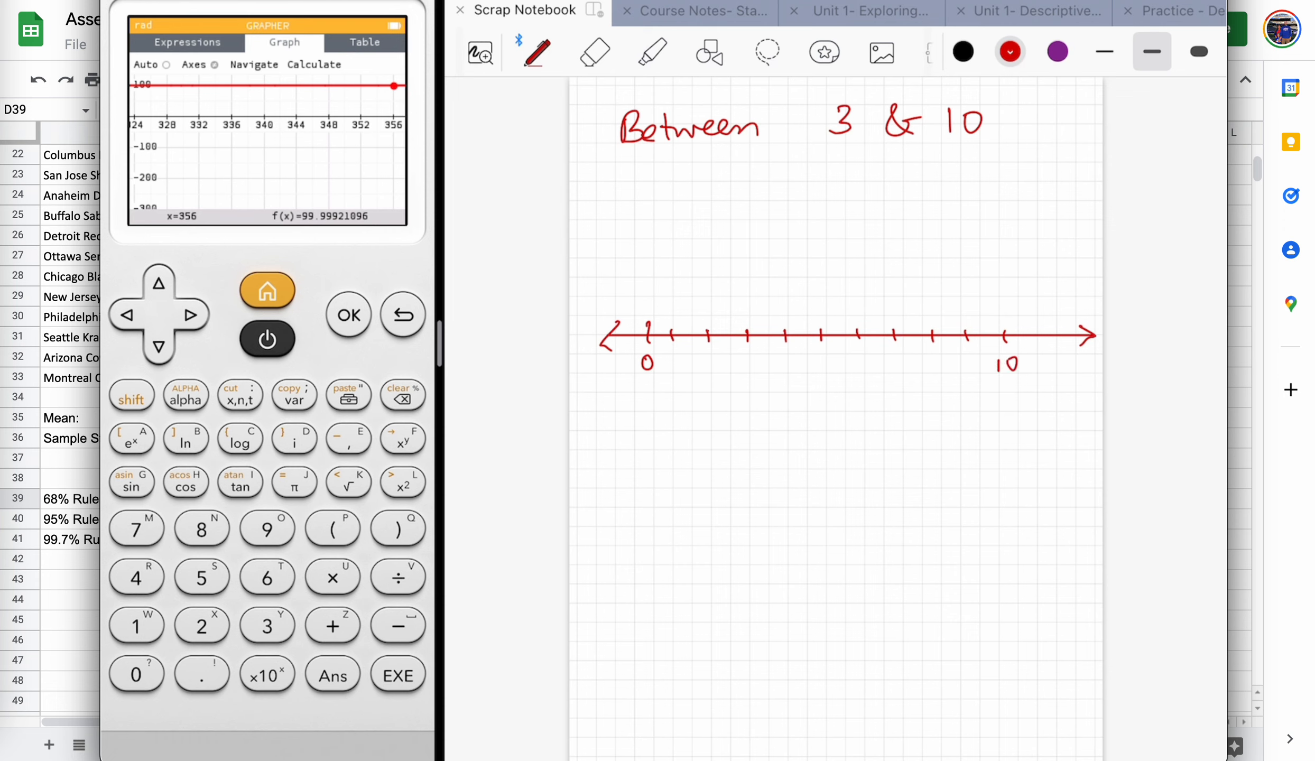
{"action": "mouse_move", "coordinate": [677, 359]}
{"action": "left_mouse_down"}
{"action": "mouse_move", "coordinate": [676, 371]}
{"action": "mouse_move", "coordinate": [722, 369]}
{"action": "left_mouse_up"}
{"action": "mouse_move", "coordinate": [744, 355]}
{"action": "left_mouse_down"}
{"action": "mouse_move", "coordinate": [748, 370]}
{"action": "mouse_move", "coordinate": [793, 362]}
{"action": "left_mouse_up"}
{"action": "mouse_move", "coordinate": [789, 354]}
{"action": "left_mouse_down"}
{"action": "mouse_move", "coordinate": [788, 369]}
{"action": "mouse_move", "coordinate": [813, 369]}
{"action": "left_mouse_up"}
{"action": "left_click_drag", "start_coordinate": [818, 354], "coordinate": [893, 371]}
{"action": "left_click_drag", "start_coordinate": [888, 363], "coordinate": [938, 371]}
{"action": "mouse_move", "coordinate": [935, 362]}
{"action": "left_mouse_down"}
{"action": "mouse_move", "coordinate": [946, 355]}
{"action": "mouse_move", "coordinate": [926, 352]}
{"action": "mouse_move", "coordinate": [973, 371]}
{"action": "left_mouse_up"}
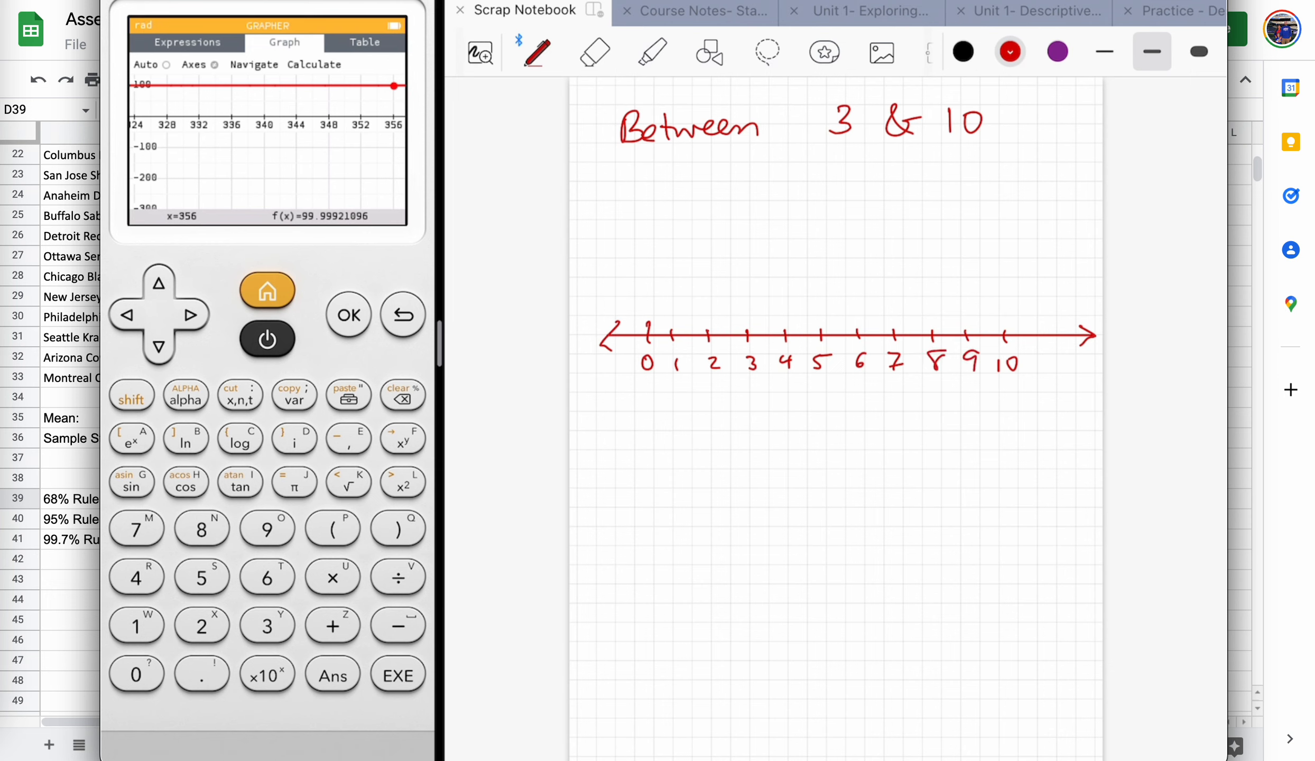
Highlight the interval from 3 to 10 on the number line with a thick purple segment and a solid dot at each end
{"action": "left_click", "coordinate": [1199, 51]}
{"action": "left_click", "coordinate": [1057, 51]}
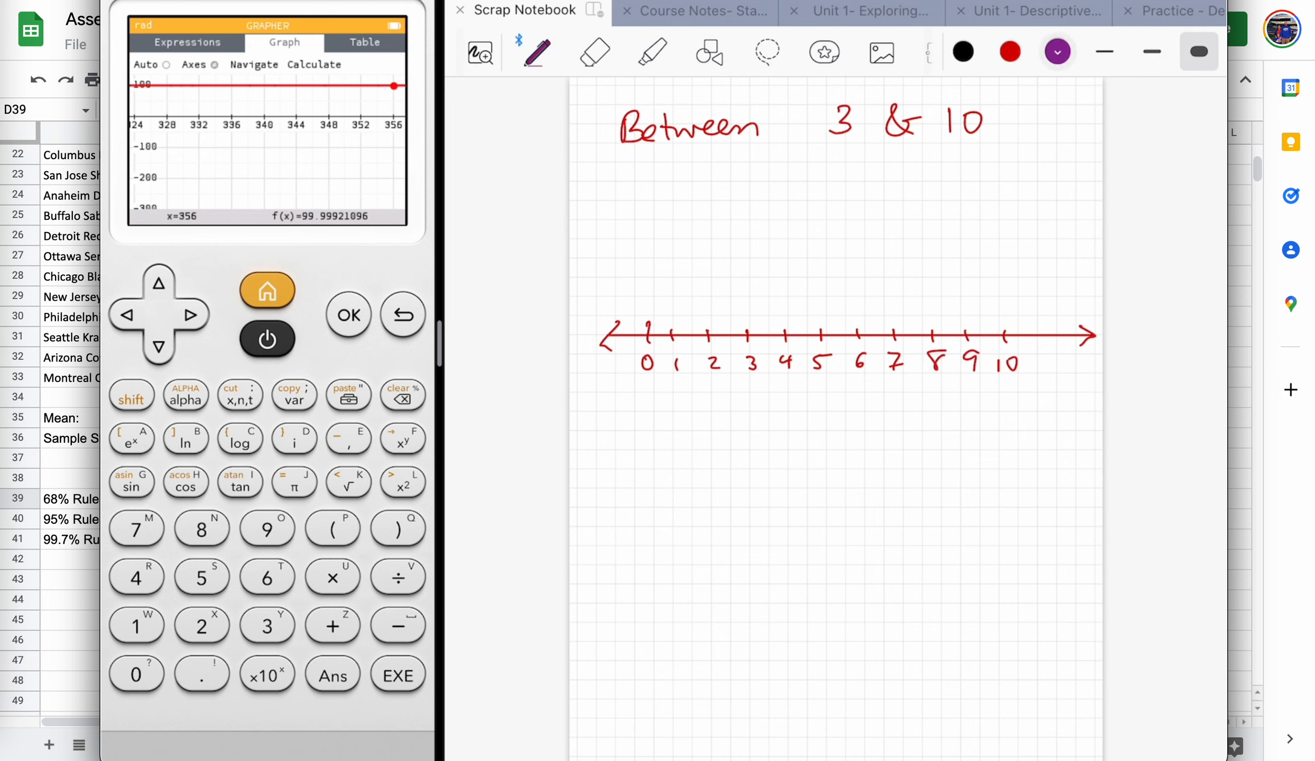
{"action": "left_click_drag", "start_coordinate": [752, 343], "coordinate": [750, 336]}
{"action": "left_click_drag", "start_coordinate": [1002, 337], "coordinate": [1003, 327]}
{"action": "left_click_drag", "start_coordinate": [748, 332], "coordinate": [994, 330]}
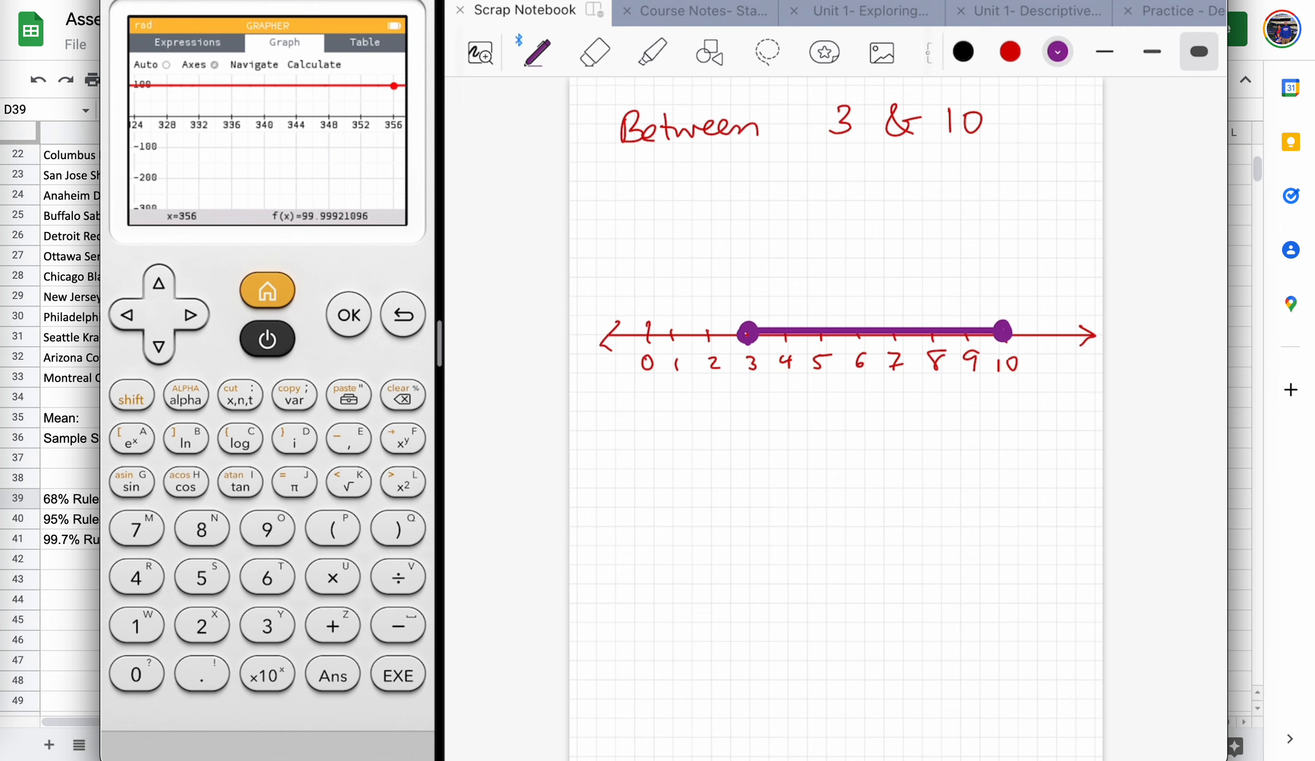
Draw a thick black ray above the number line from a dot over 10 pointing left, and label it ≤10
{"action": "left_click", "coordinate": [963, 51]}
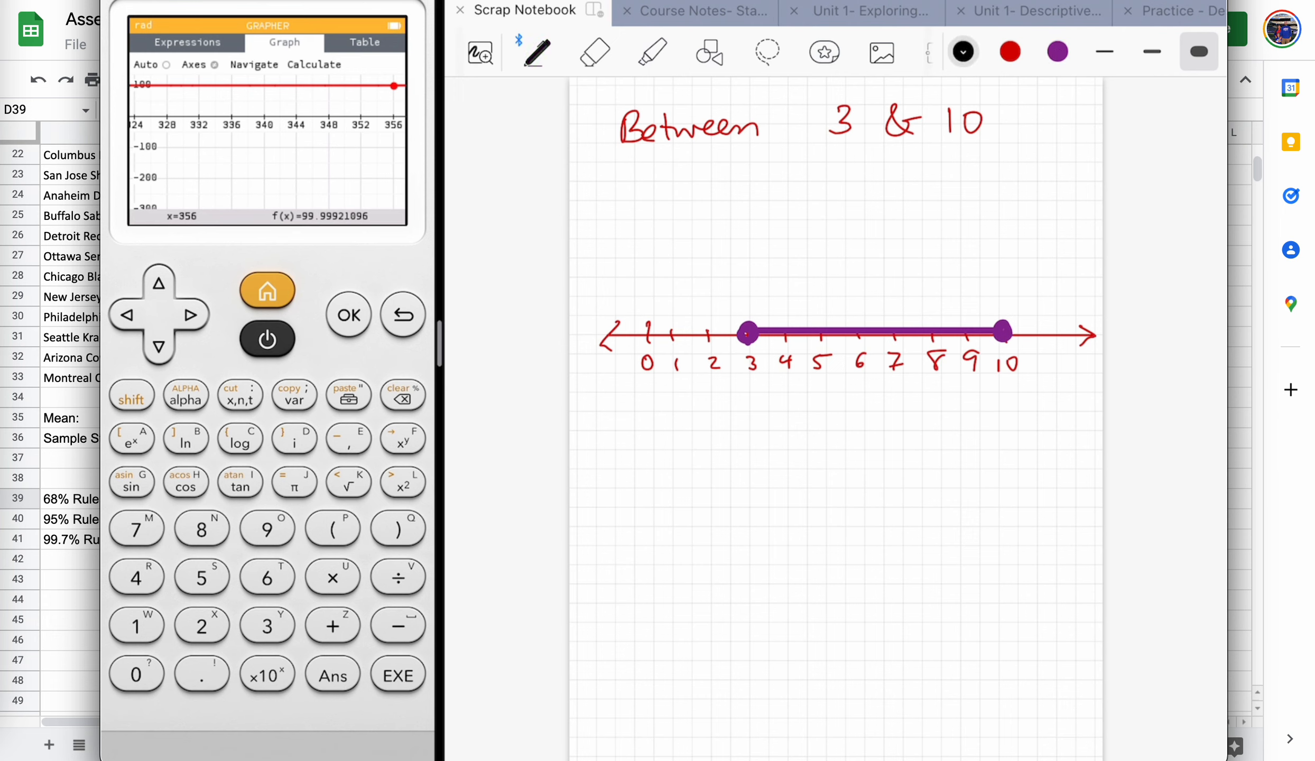
{"action": "mouse_move", "coordinate": [1004, 244]}
{"action": "left_mouse_down"}
{"action": "mouse_move", "coordinate": [603, 239]}
{"action": "mouse_move", "coordinate": [628, 248]}
{"action": "left_mouse_up"}
{"action": "left_click_drag", "start_coordinate": [788, 232], "coordinate": [806, 231]}
{"action": "mouse_move", "coordinate": [824, 208]}
{"action": "left_mouse_down"}
{"action": "mouse_move", "coordinate": [821, 234]}
{"action": "mouse_move", "coordinate": [838, 212]}
{"action": "left_mouse_up"}
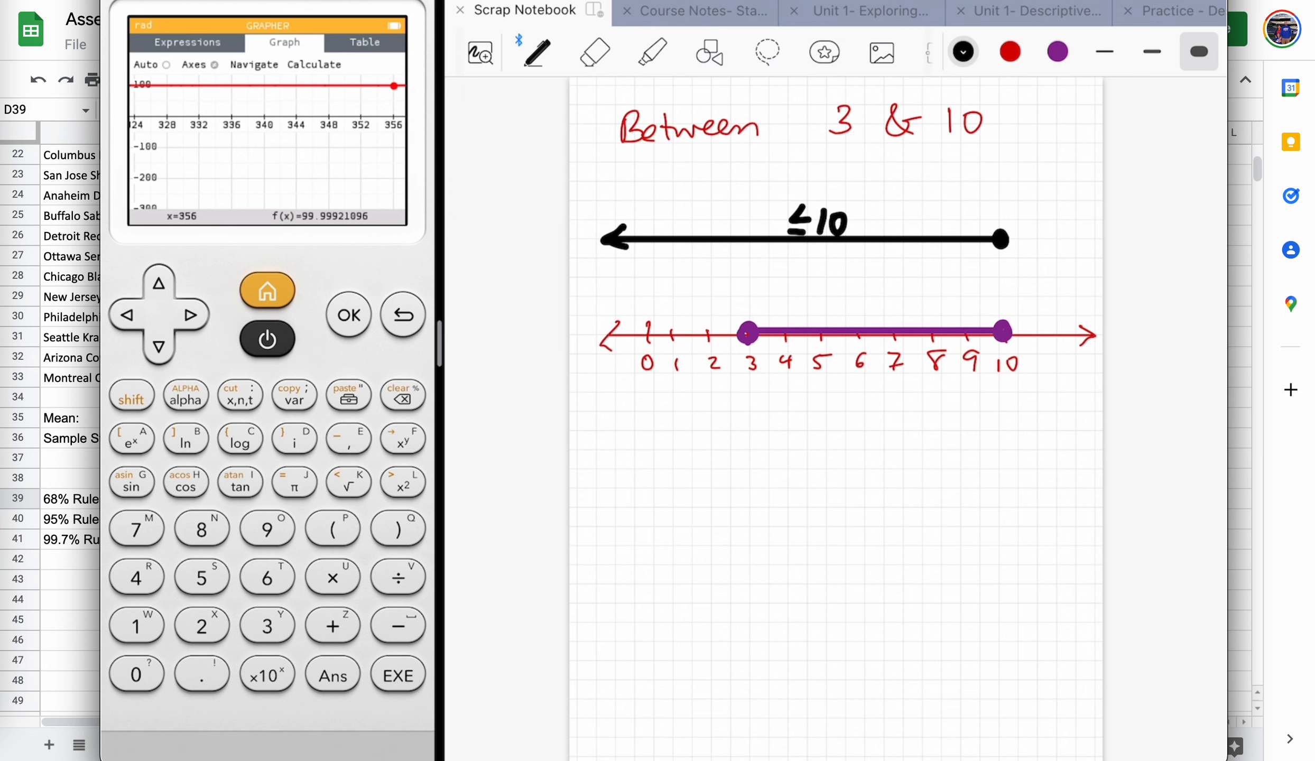
Draw a thick red ray from a dot over 3 pointing left, beneath the black one, and label it ≤3
{"action": "left_click", "coordinate": [1010, 52]}
{"action": "left_click", "coordinate": [745, 288]}
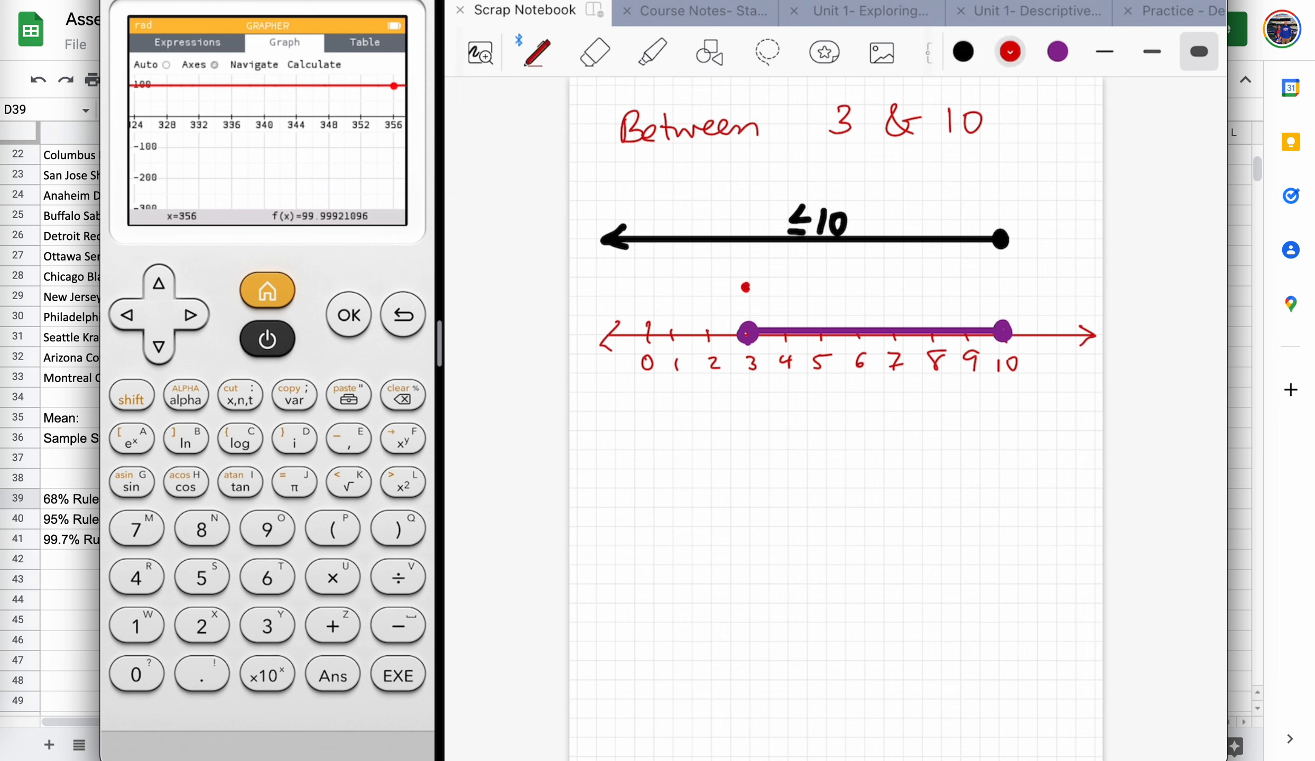
{"action": "mouse_move", "coordinate": [745, 288]}
{"action": "left_mouse_down"}
{"action": "mouse_move", "coordinate": [608, 287]}
{"action": "mouse_move", "coordinate": [623, 294]}
{"action": "left_mouse_up"}
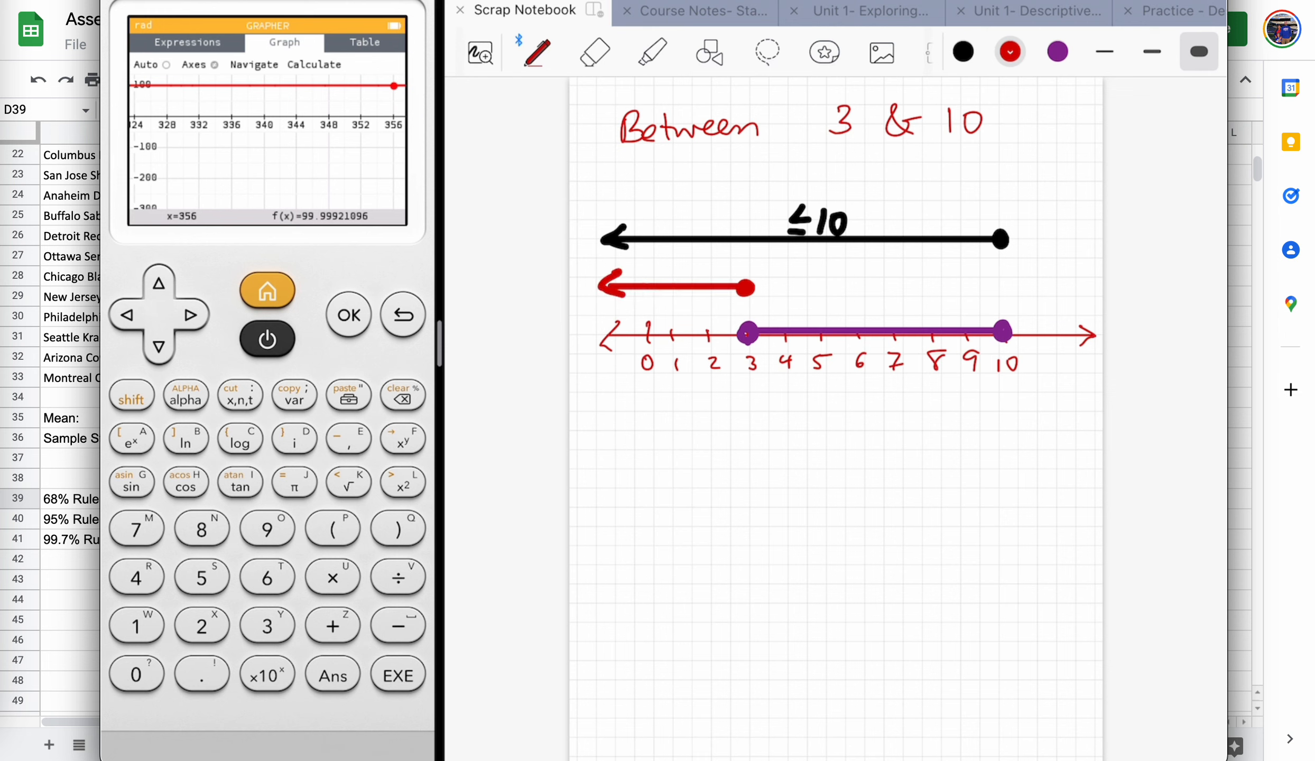
{"action": "mouse_move", "coordinate": [671, 253]}
{"action": "left_mouse_down"}
{"action": "mouse_move", "coordinate": [677, 272]}
{"action": "mouse_move", "coordinate": [703, 265]}
{"action": "mouse_move", "coordinate": [690, 276]}
{"action": "left_mouse_up"}
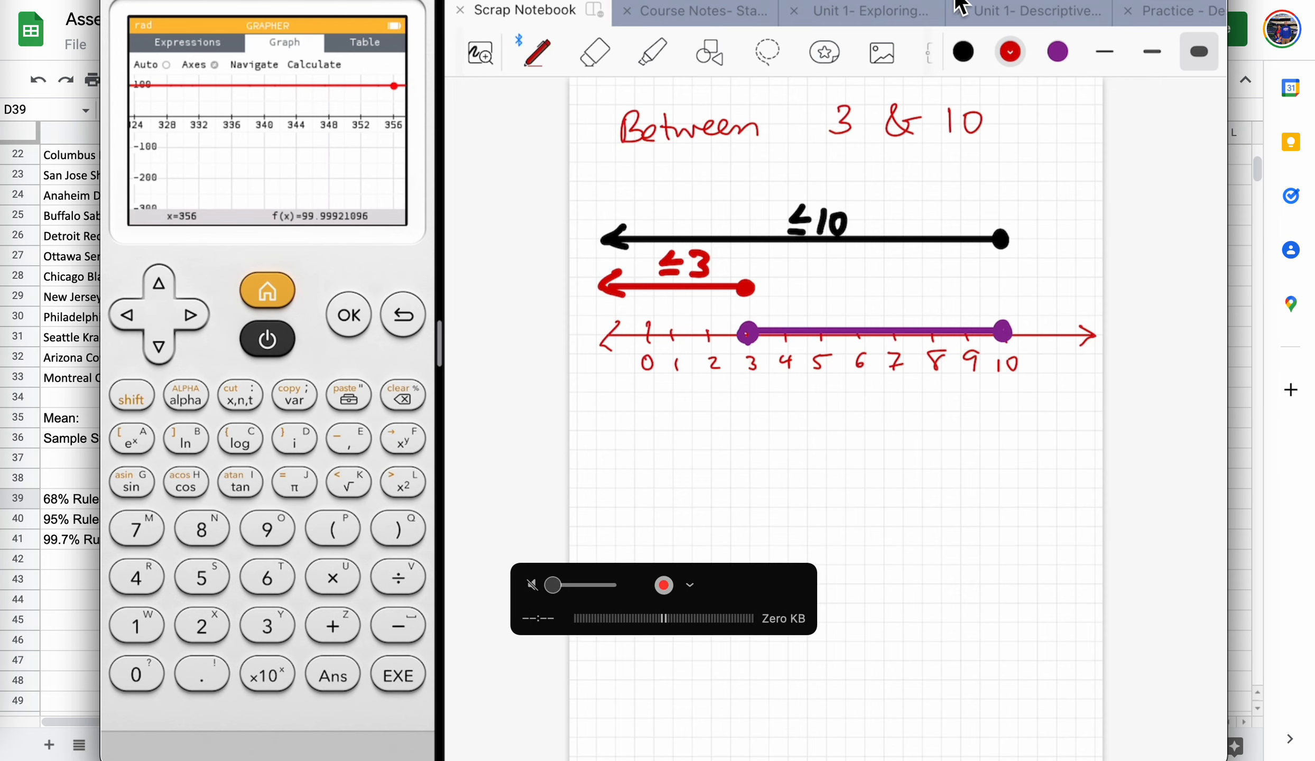
Move the notebook window off the spreadsheet and discard the formula started in D39
{"action": "left_click_drag", "start_coordinate": [938, 0], "coordinate": [0, 87]}
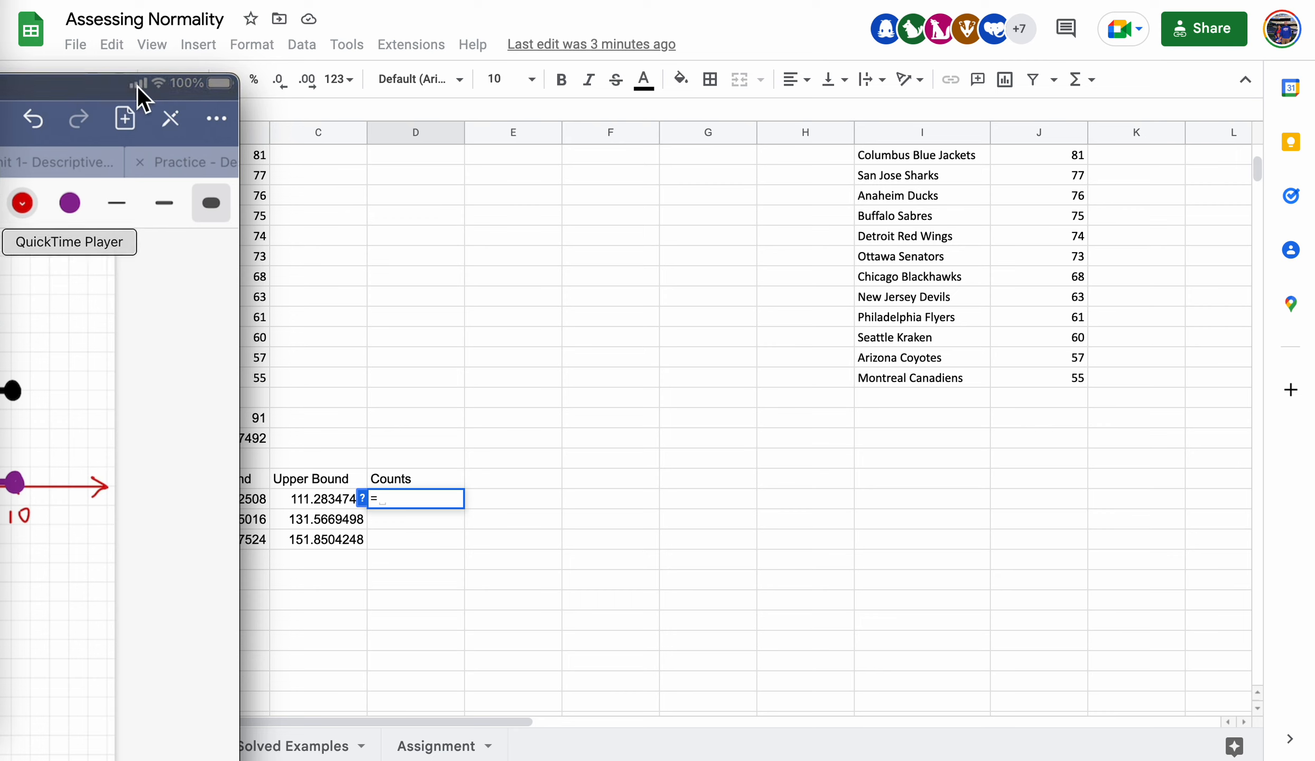
{"action": "left_click_drag", "start_coordinate": [102, 88], "coordinate": [73, 159]}
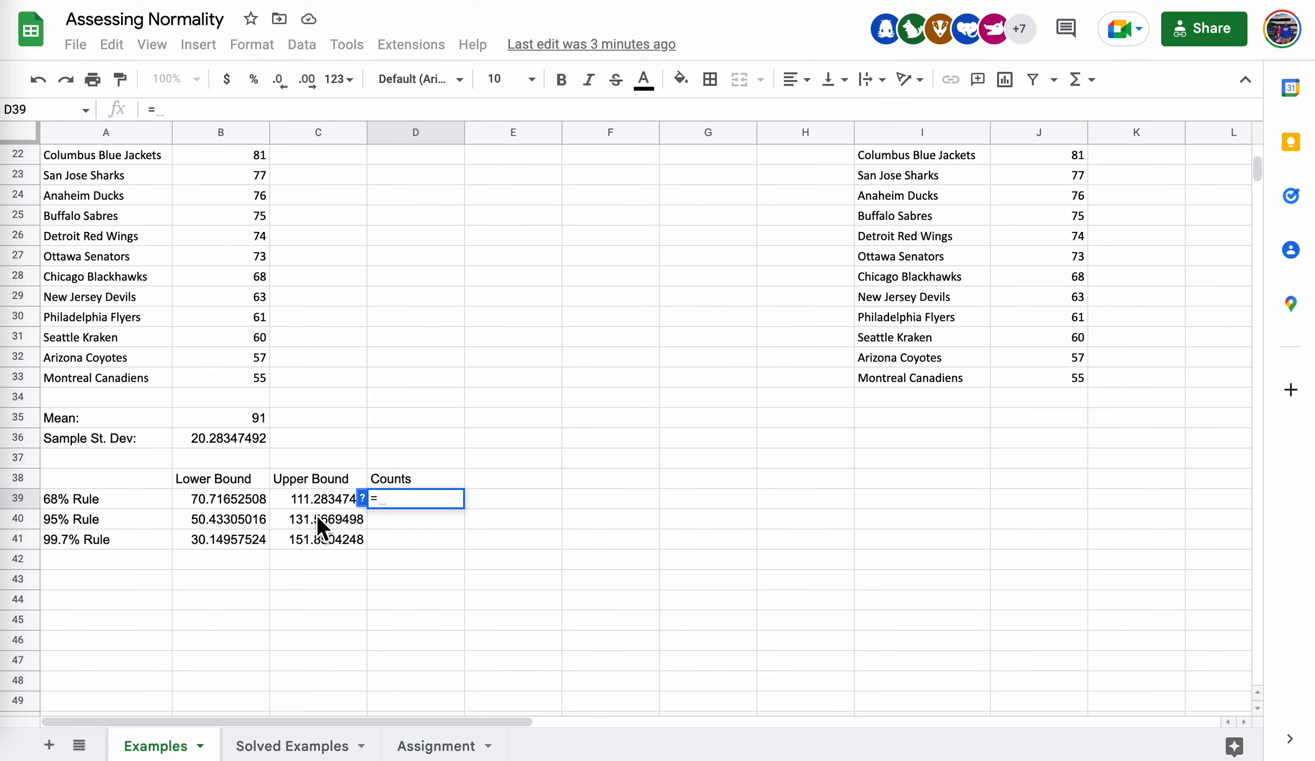
{"action": "key", "text": "Escape"}
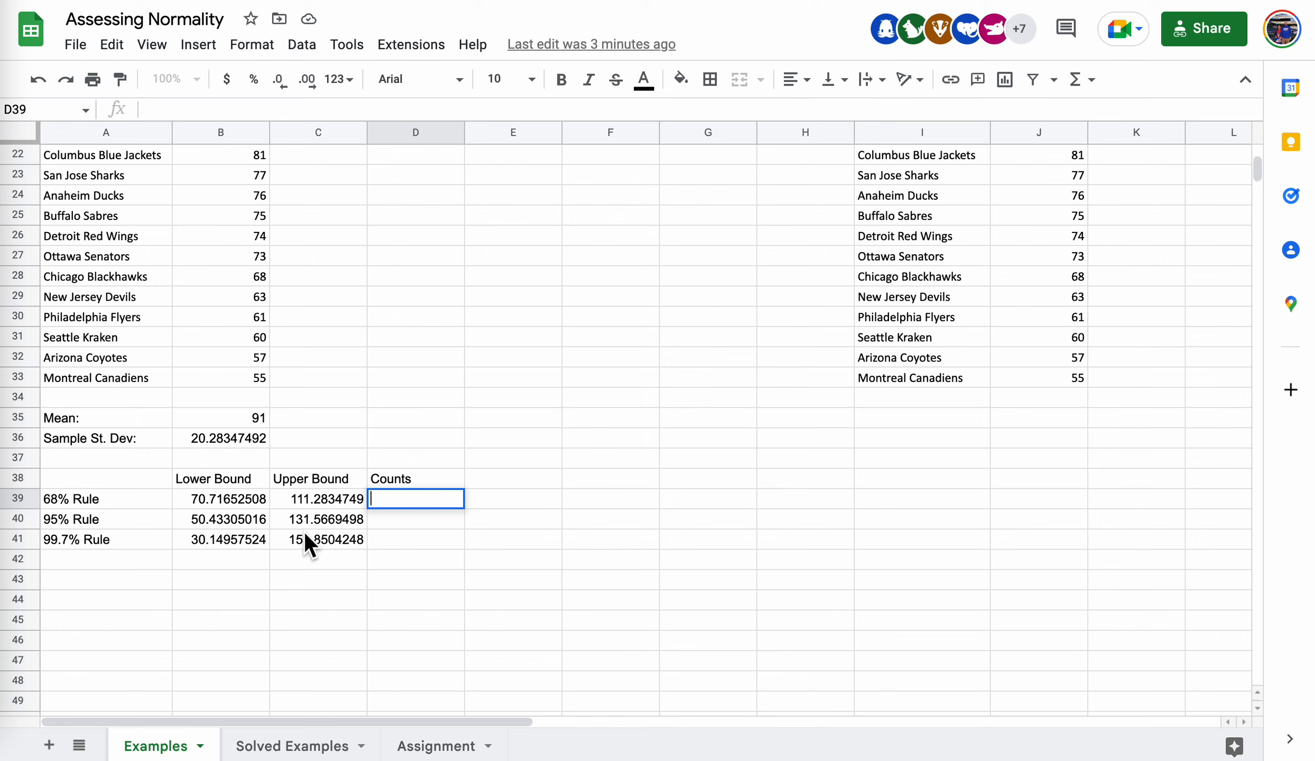
{"action": "left_click", "coordinate": [353, 526]}
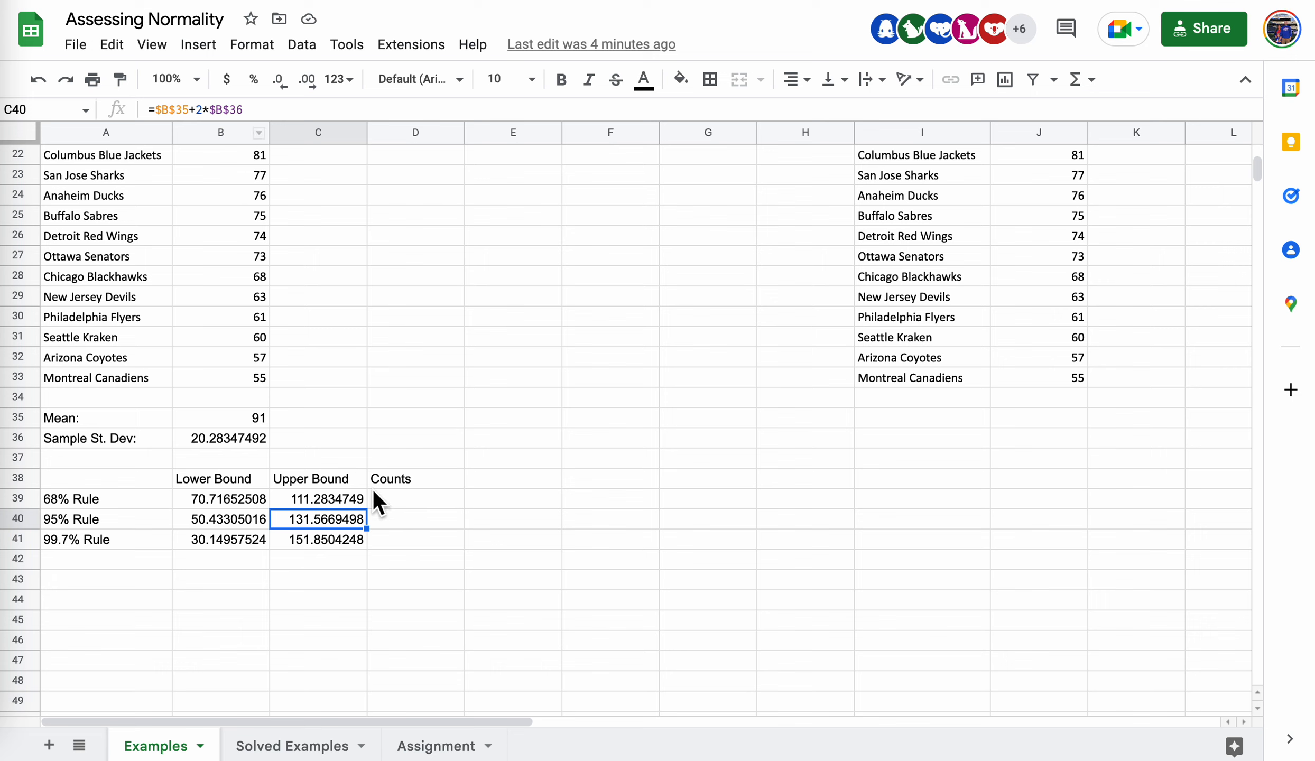
Start a COUNTIF formula in D39 with the team values B2:B33 as its range
{"action": "left_click", "coordinate": [415, 508]}
{"action": "type", "text": "=c"}
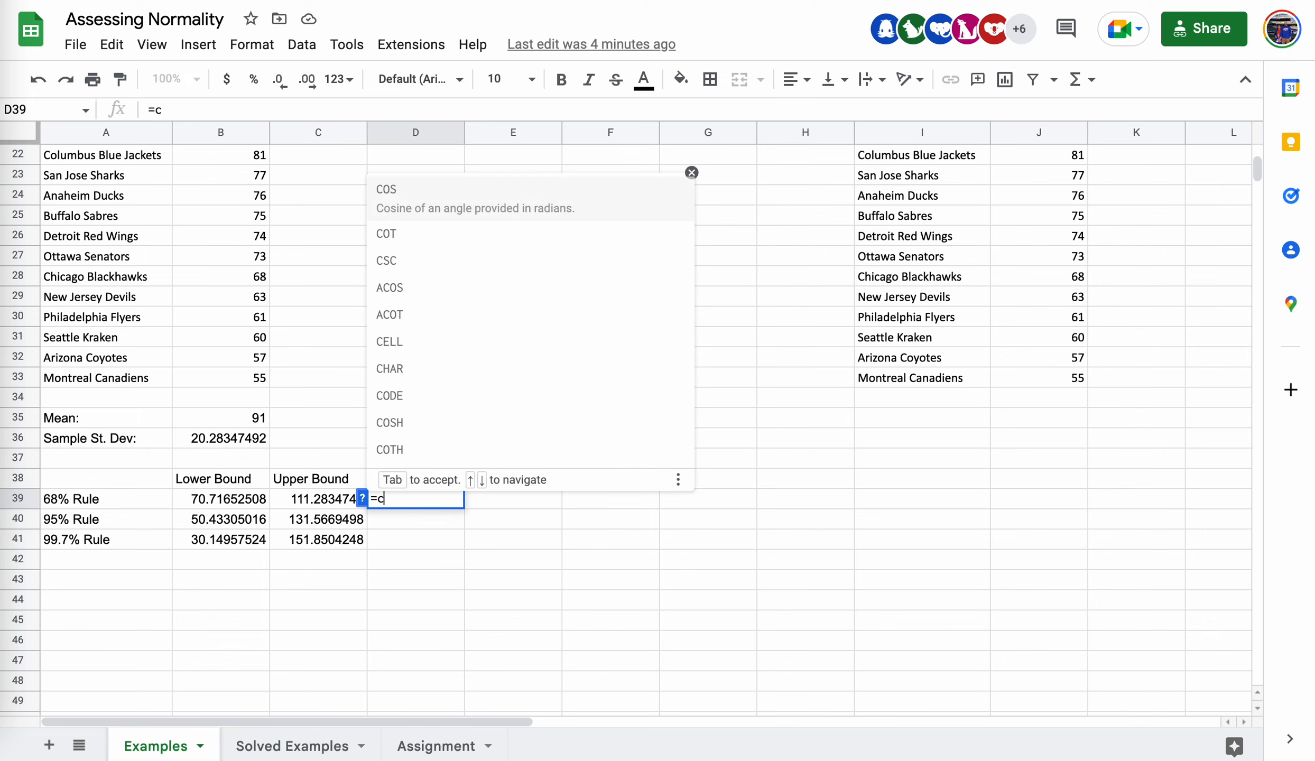
{"action": "type", "text": "ounti"}
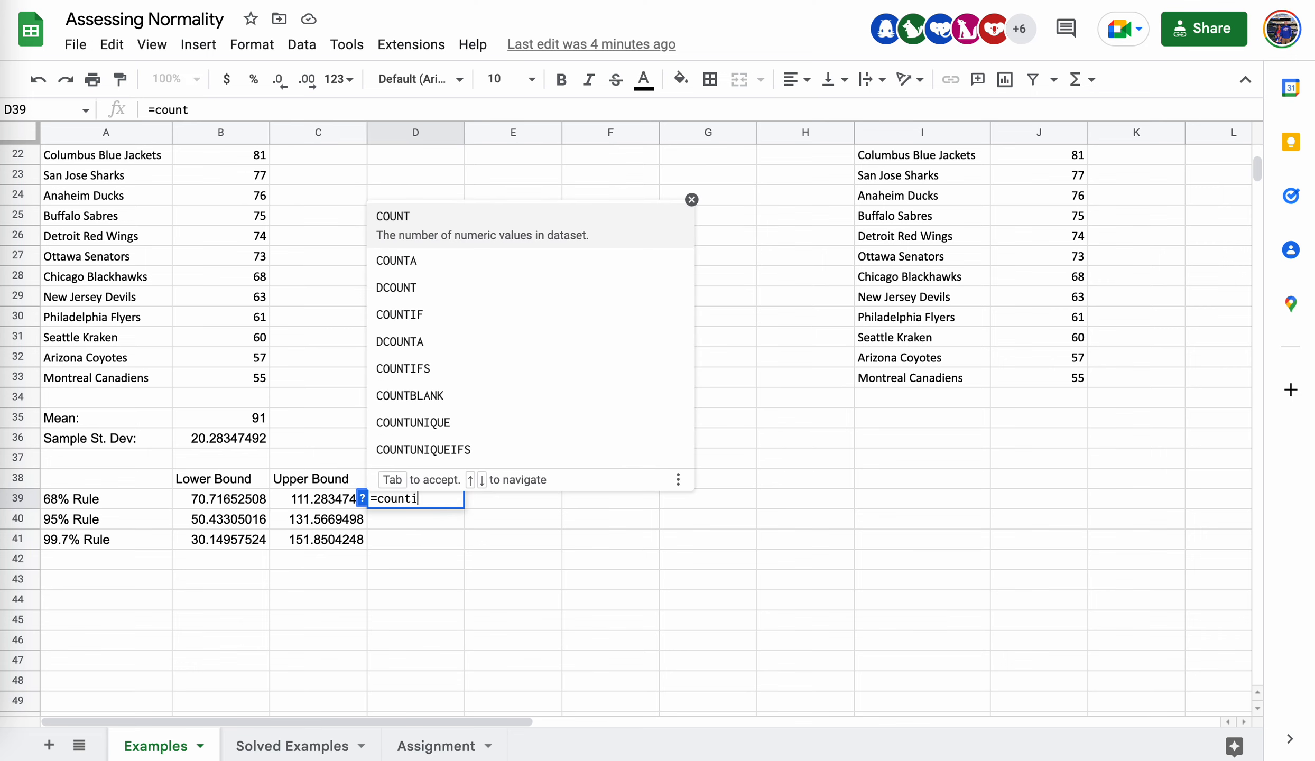
{"action": "type", "text": "f("}
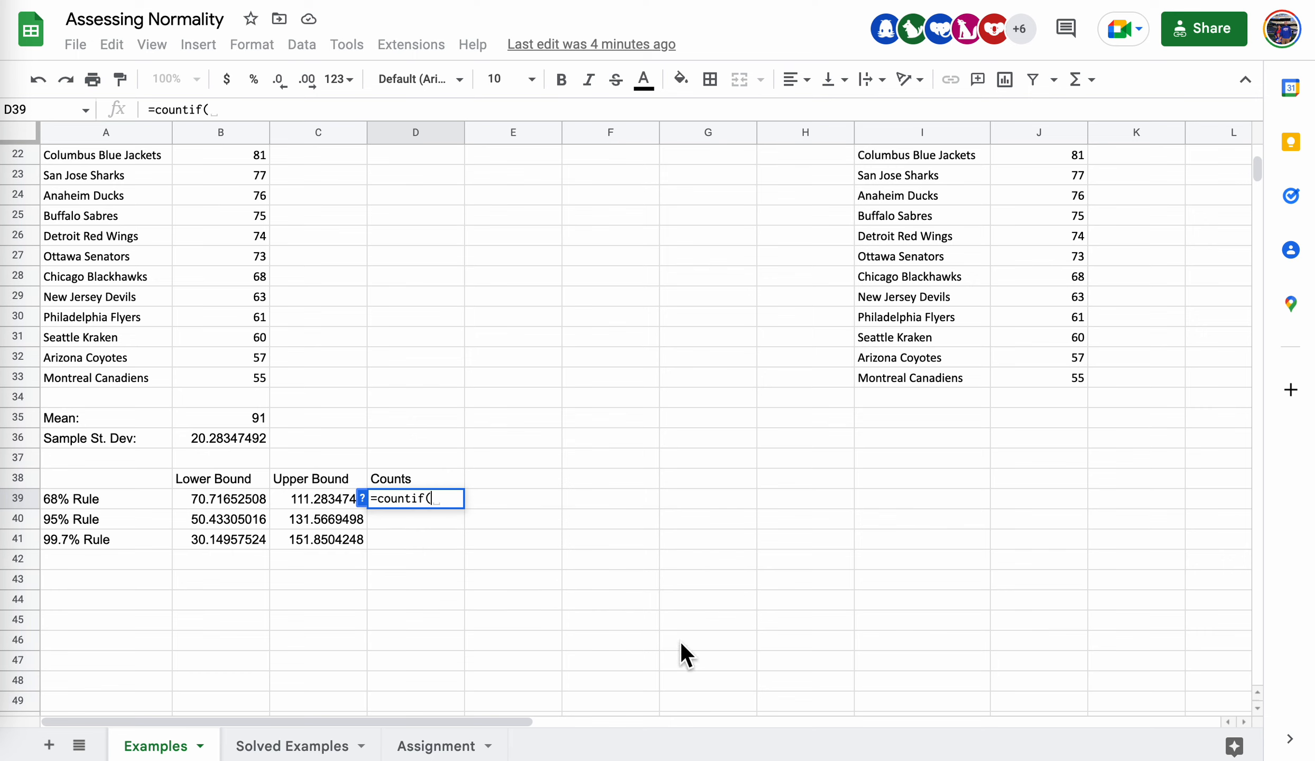
{"action": "scroll", "coordinate": [327, 451], "scroll_direction": "up", "scroll_amount": 5}
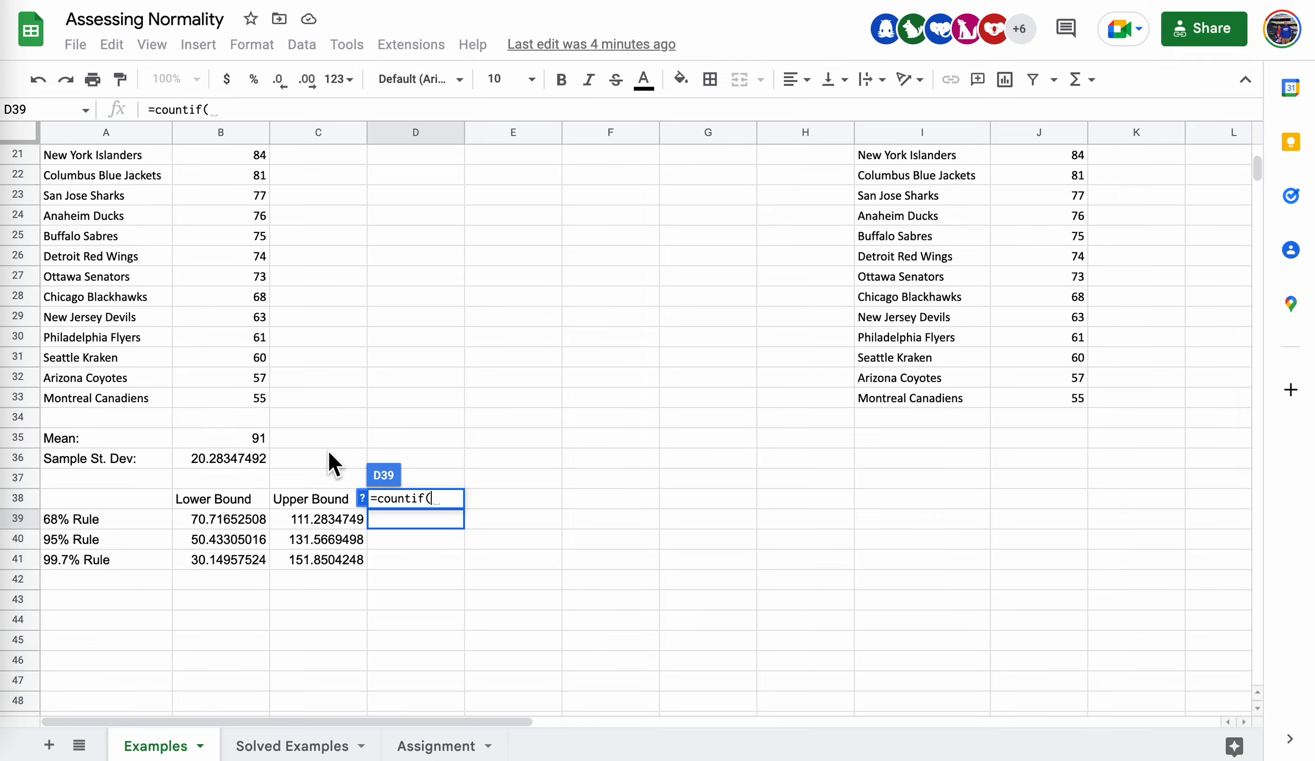
{"action": "scroll", "coordinate": [328, 450], "scroll_direction": "up", "scroll_amount": 4}
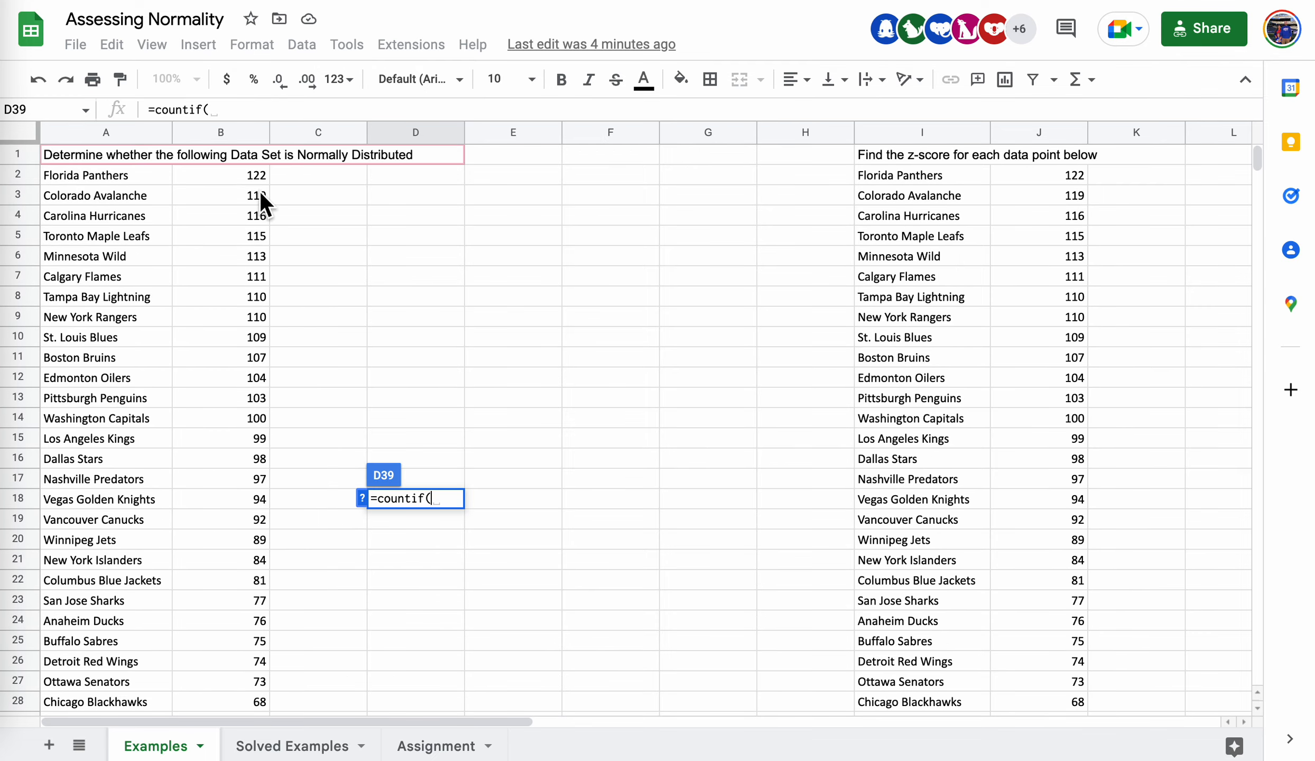
{"action": "left_click", "coordinate": [238, 171]}
{"action": "left_click_drag", "start_coordinate": [239, 169], "coordinate": [231, 373]}
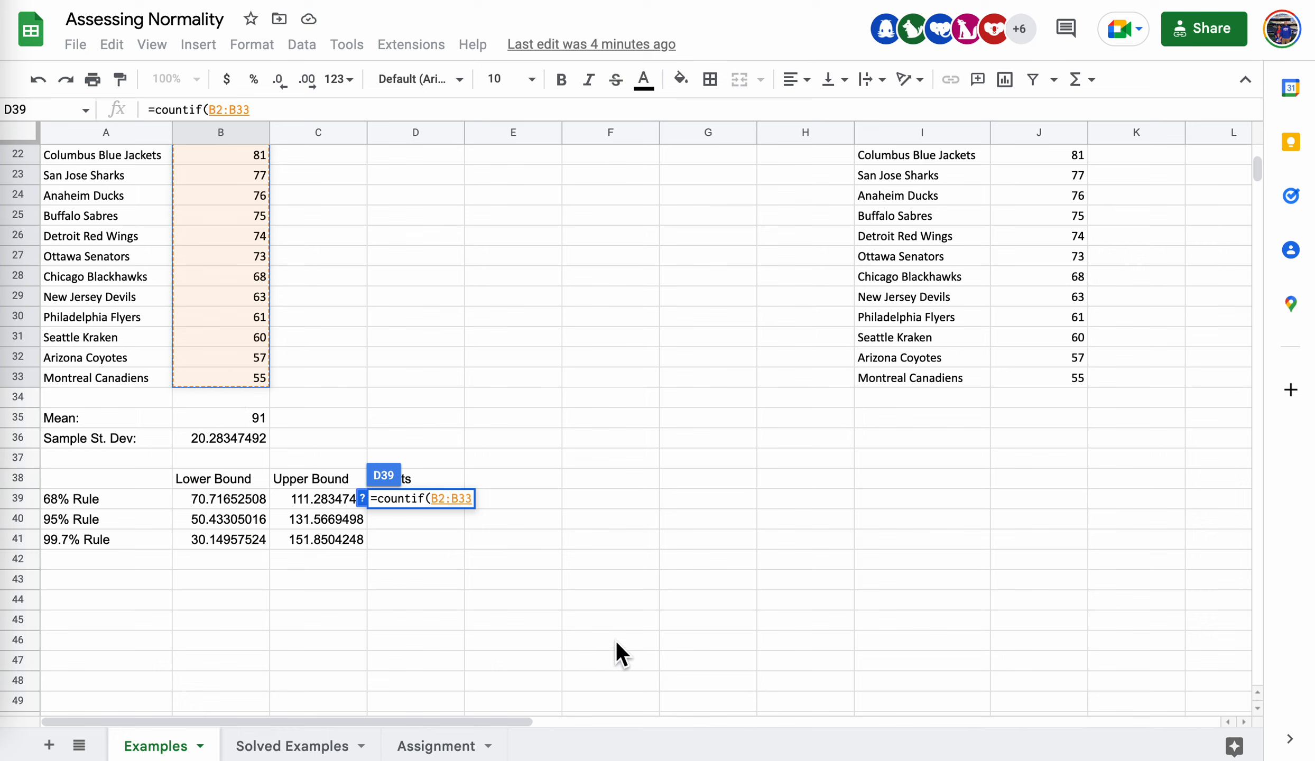
Add the criterion "<=" to the COUNTIF formula in D39 and commit it
{"action": "type", "text": ","}
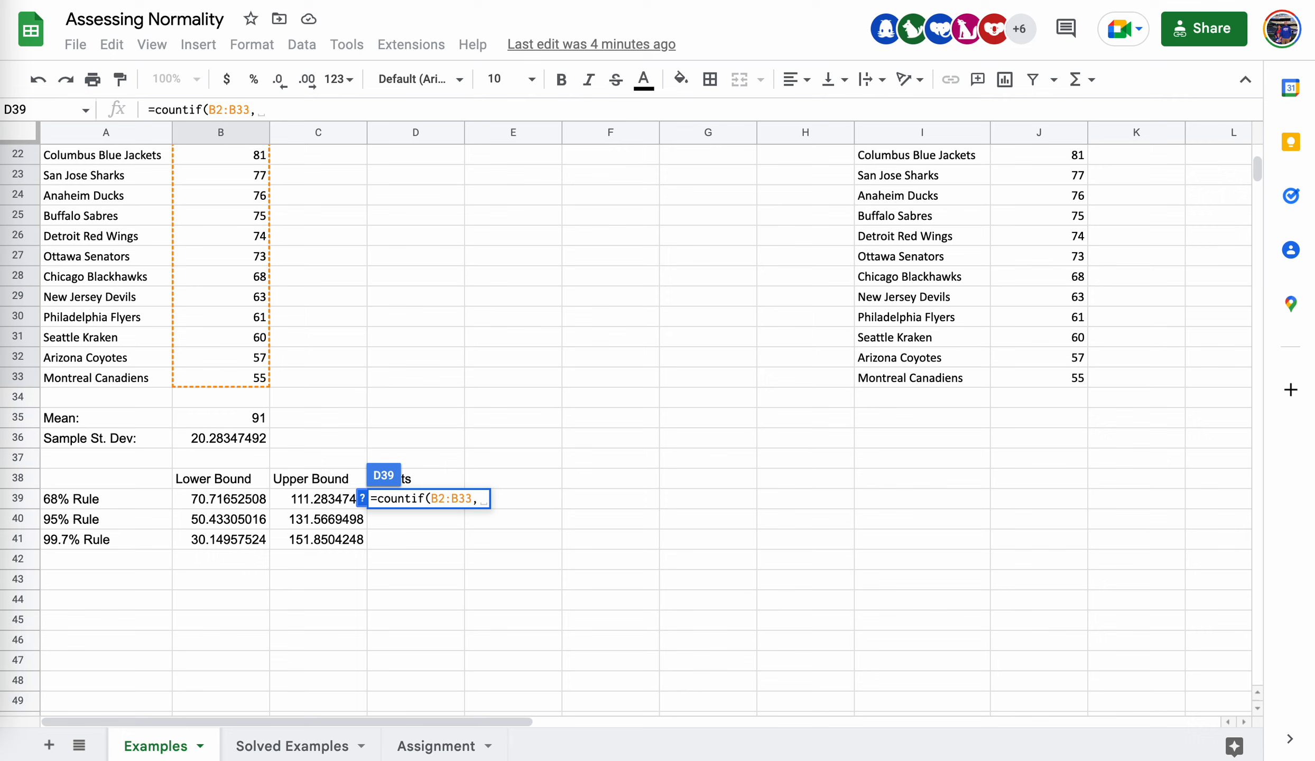
{"action": "type", "text": "\""}
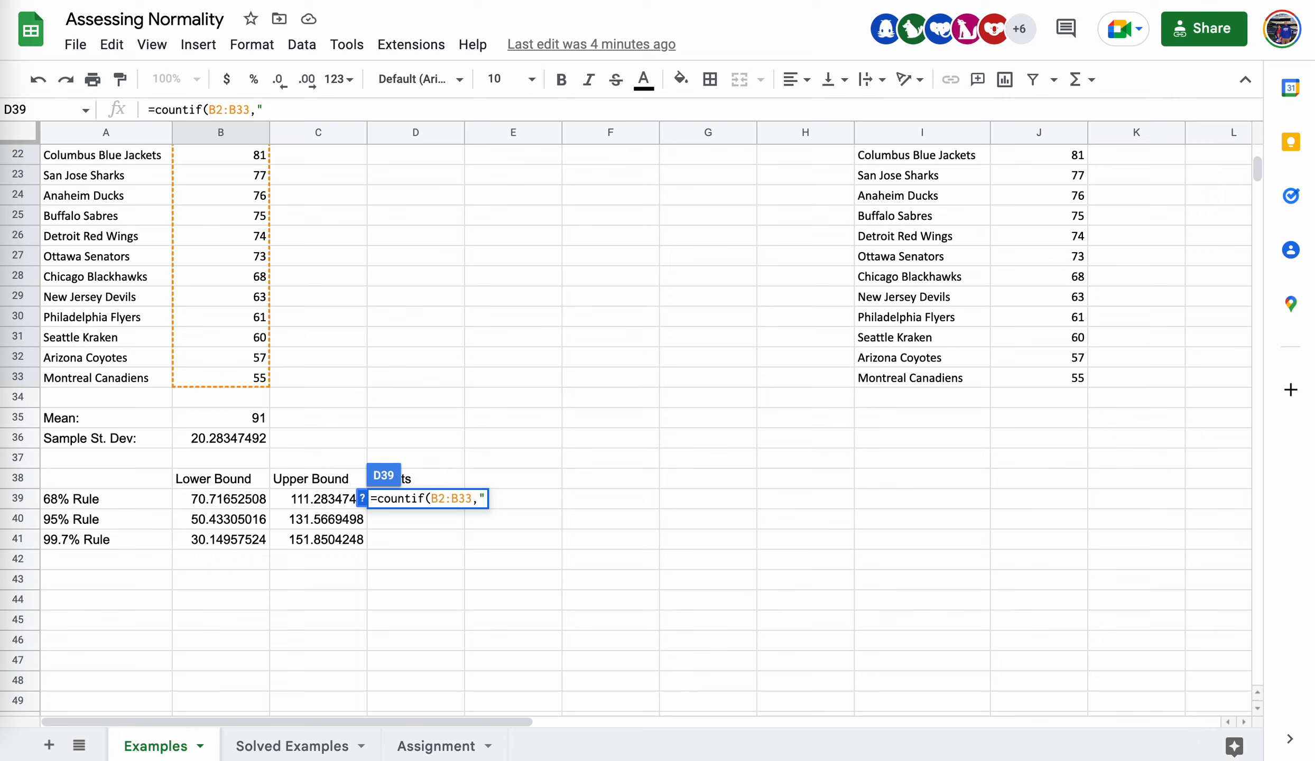
{"action": "type", "text": "<="}
{"action": "type", "text": "\""}
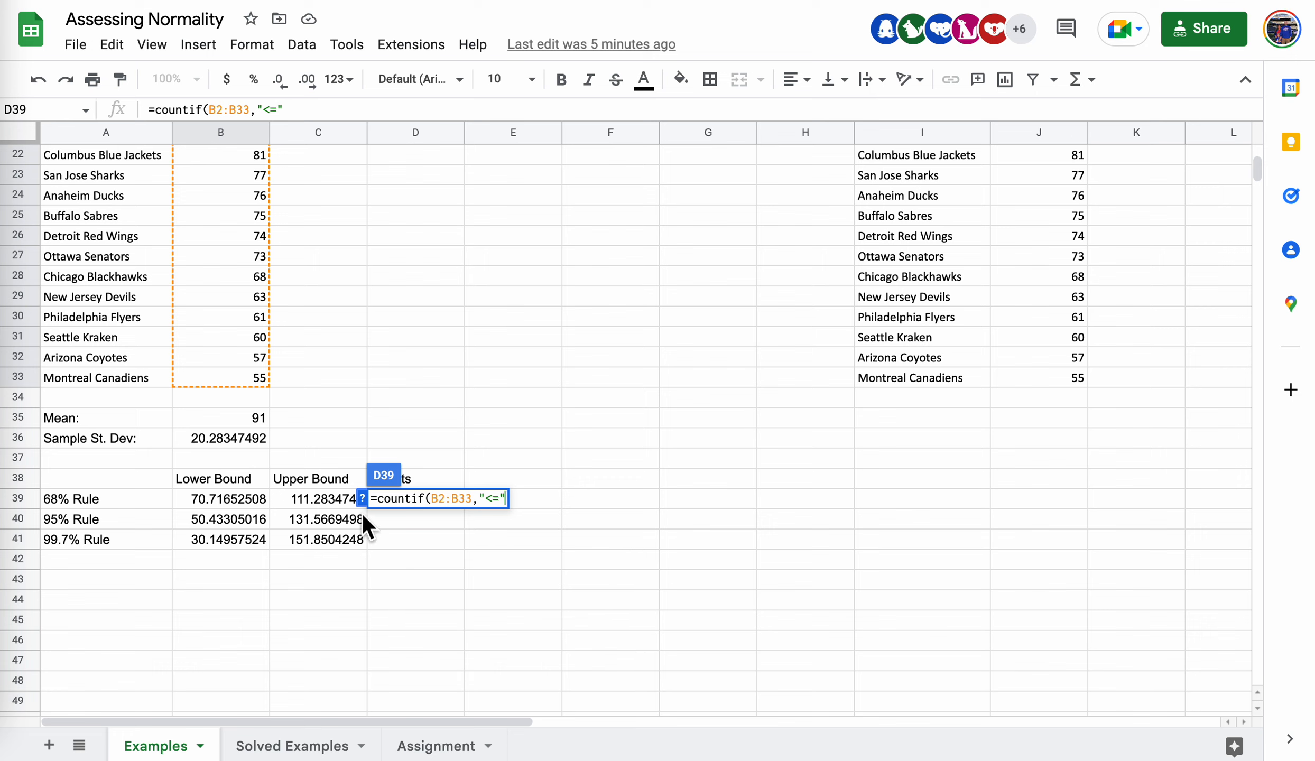
{"action": "left_click", "coordinate": [333, 503]}
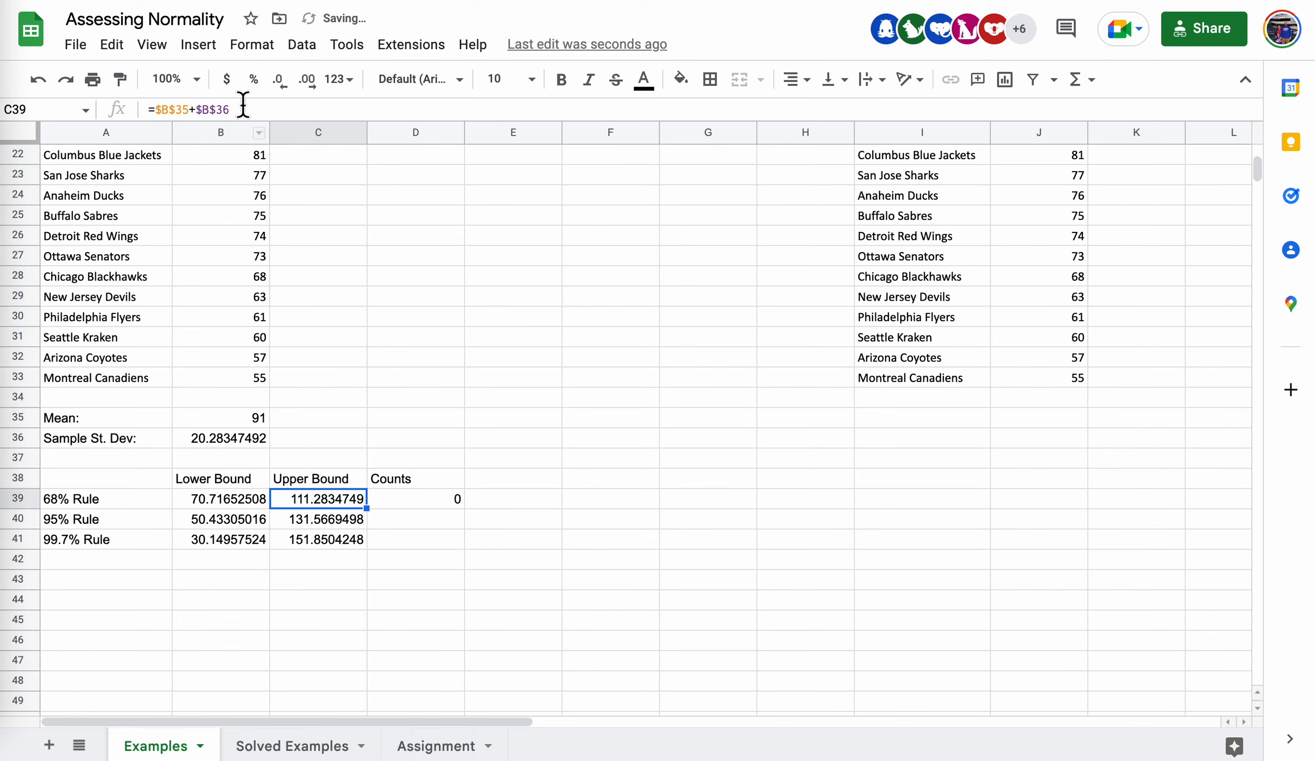
Append &C39 to the "<=" criterion in D39 so it counts values up to the 68% upper bound
{"action": "left_click", "coordinate": [440, 503]}
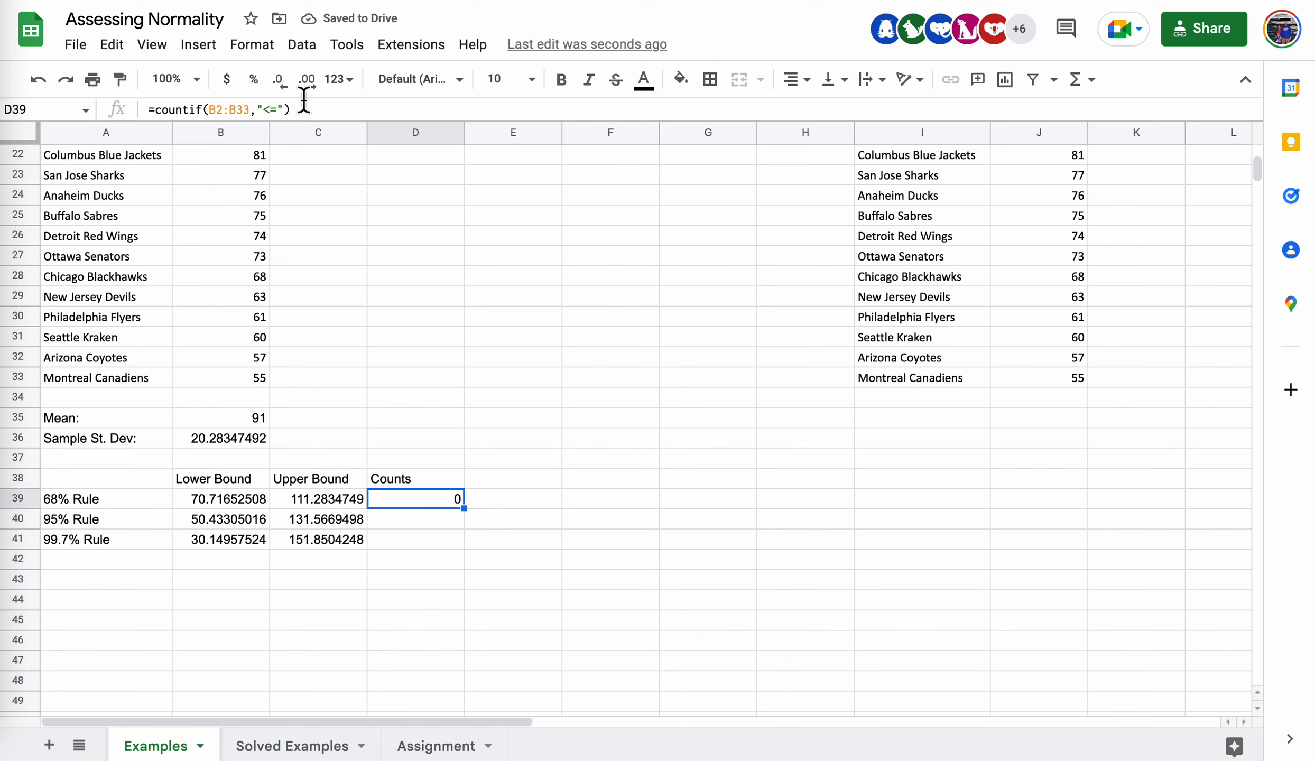
{"action": "left_click", "coordinate": [282, 109]}
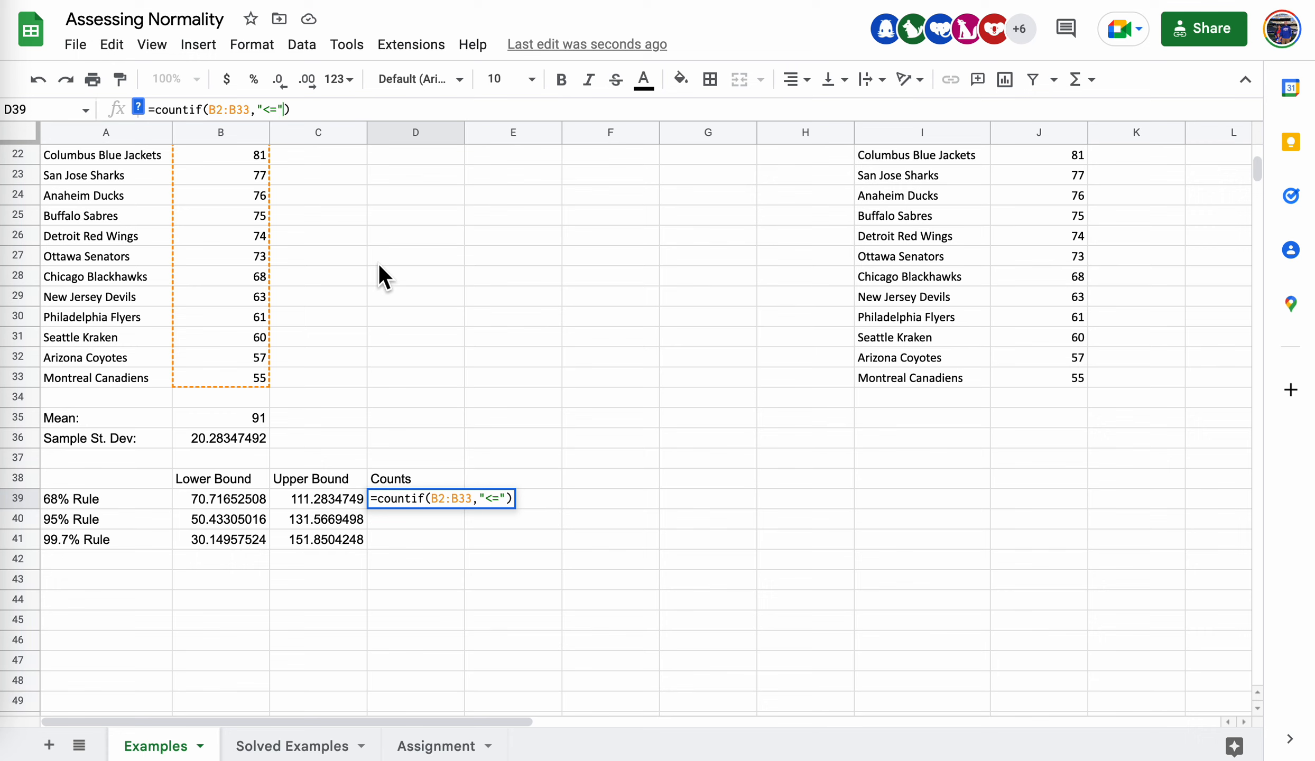
{"action": "type", "text": "&"}
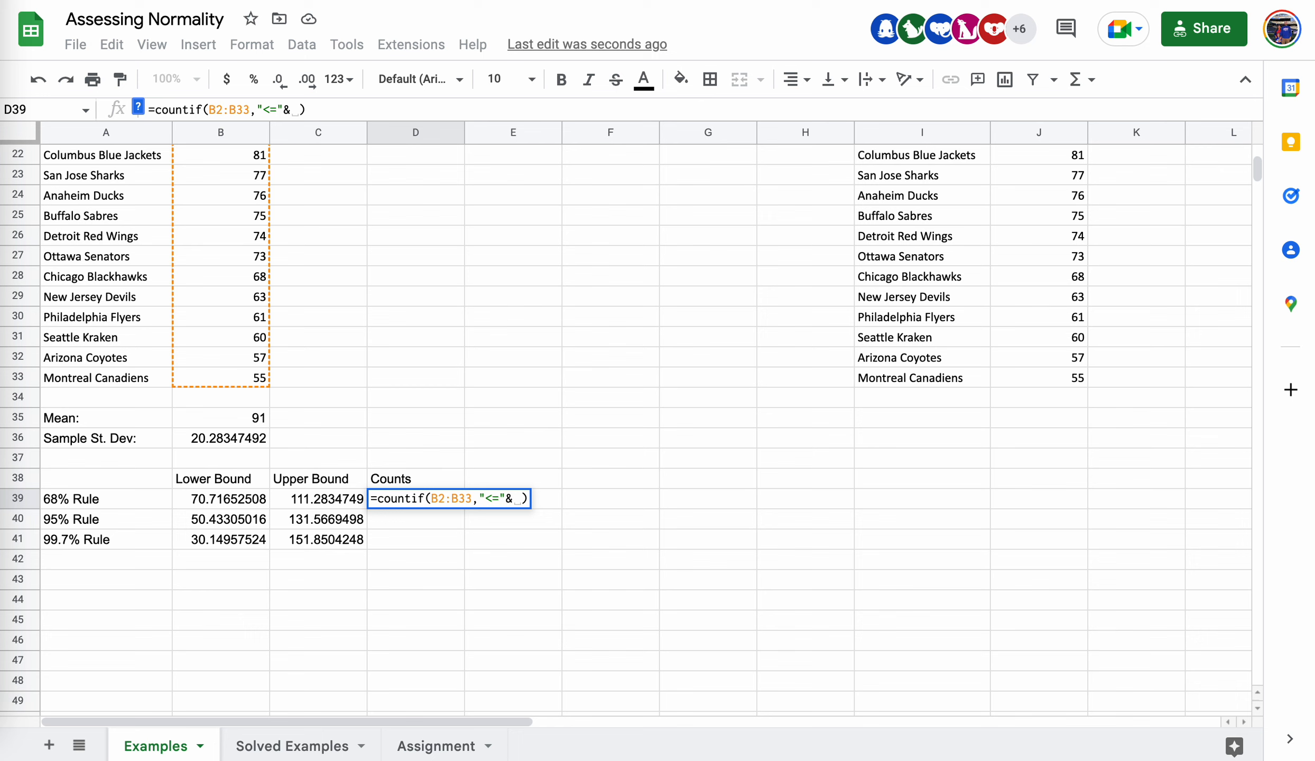
{"action": "type", "text": "C"}
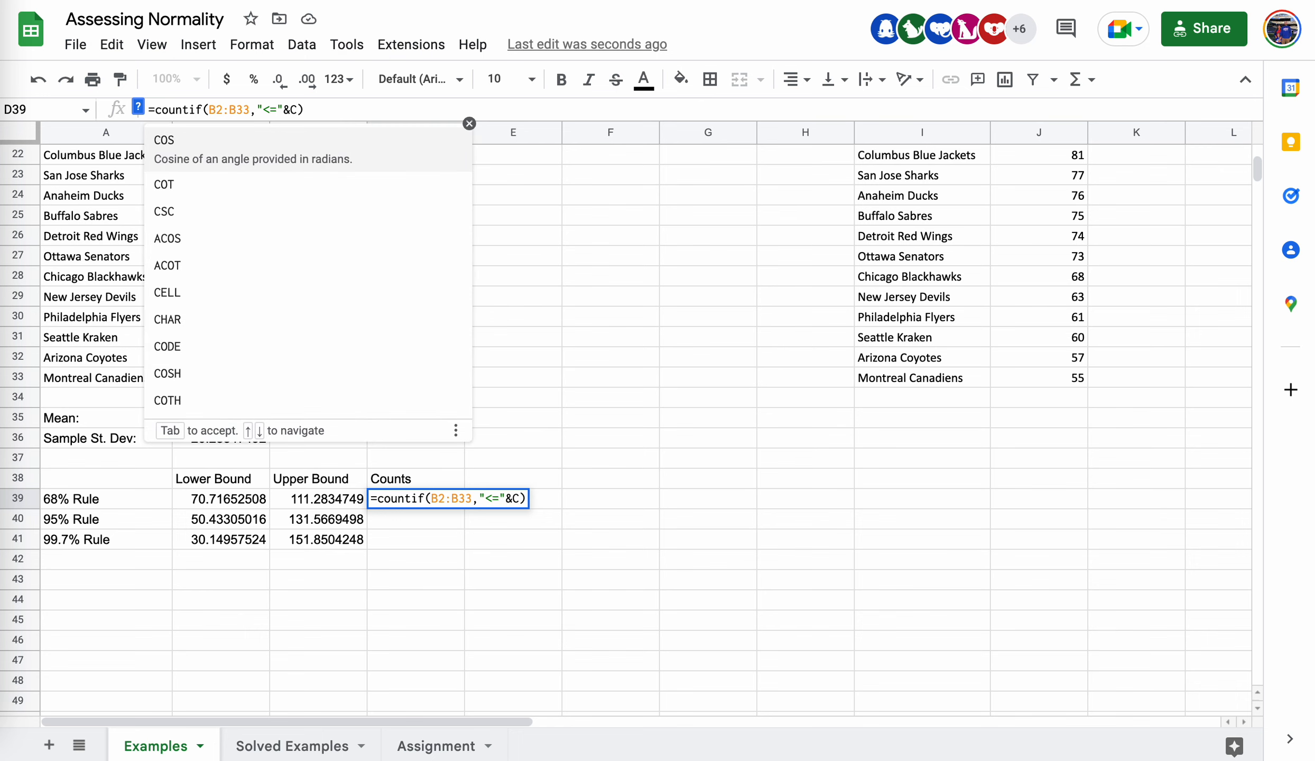
{"action": "type", "text": "39"}
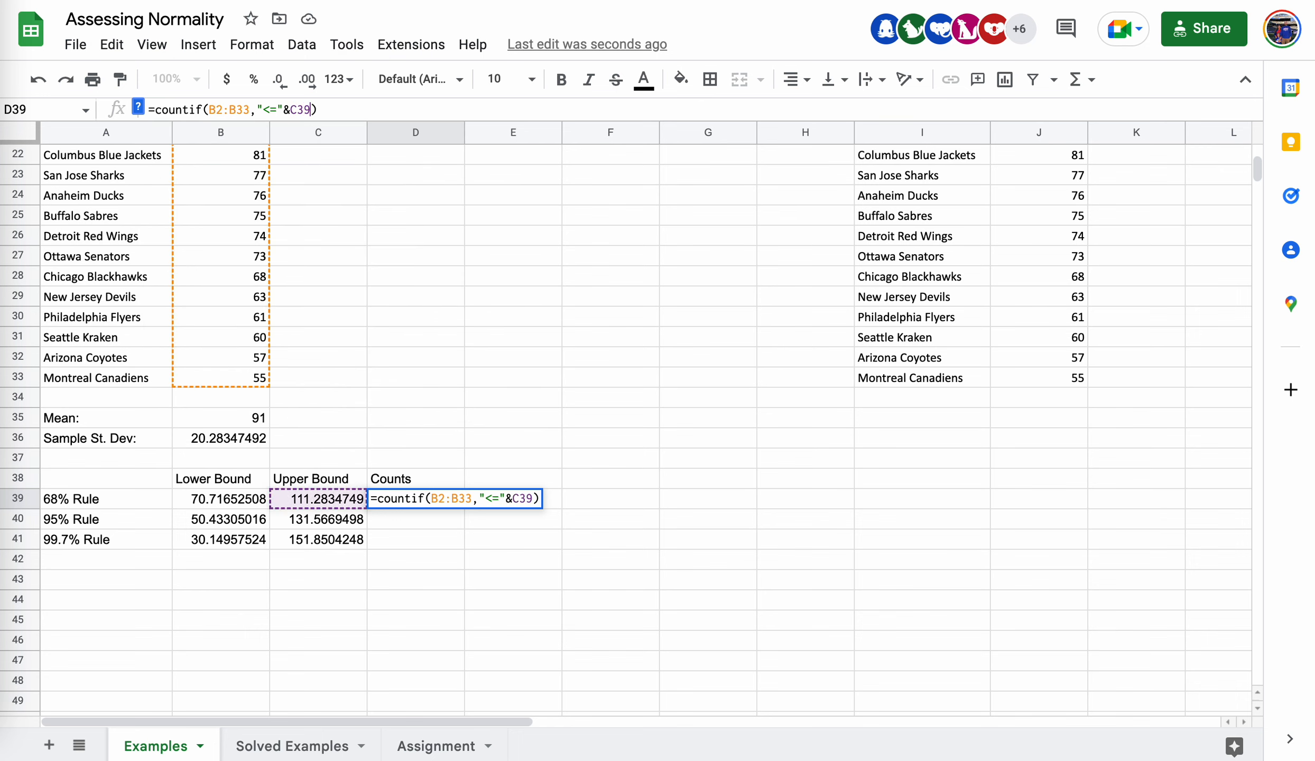
{"action": "scroll", "coordinate": [404, 277], "scroll_direction": "up", "scroll_amount": 5}
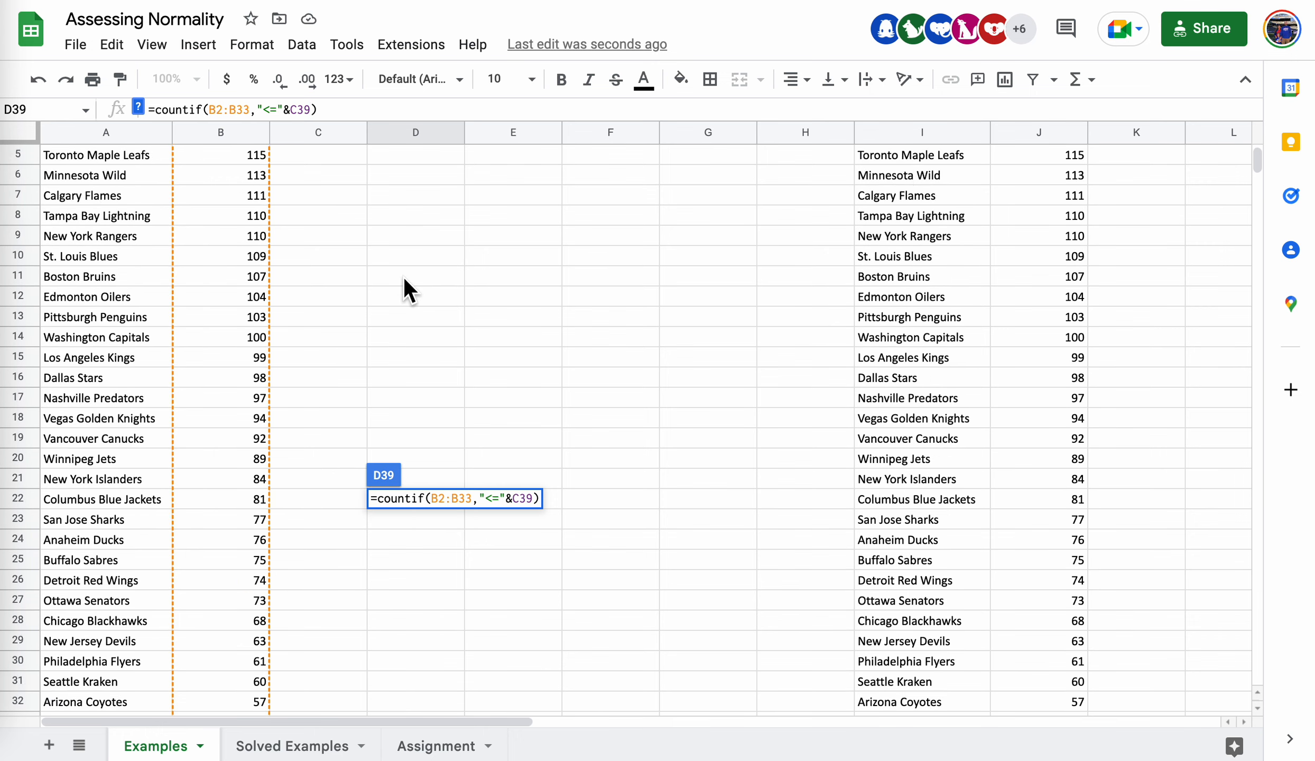
{"action": "scroll", "coordinate": [404, 277], "scroll_direction": "up", "scroll_amount": 2}
{"action": "scroll", "coordinate": [404, 278], "scroll_direction": "down", "scroll_amount": 8}
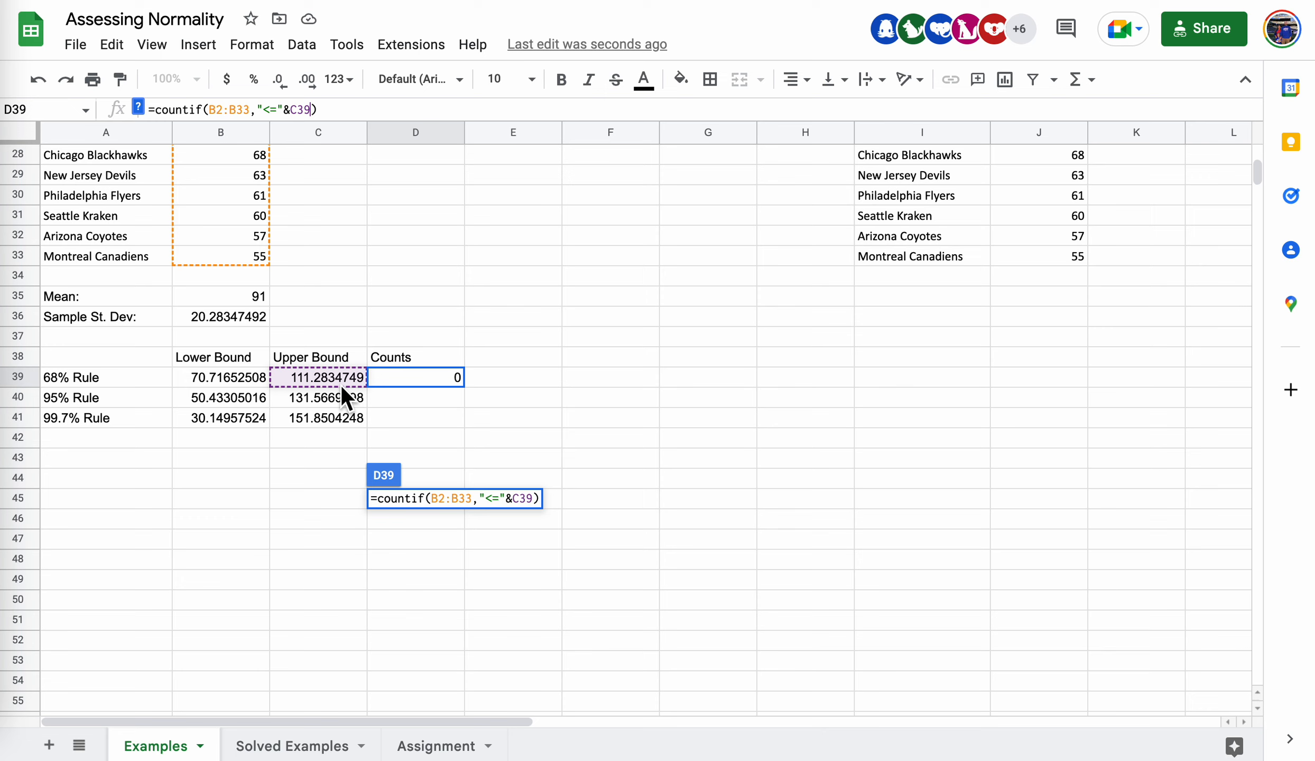
Examine the two-part COUNTIF formula in D40 of the Solved Examples sheet, including its range and "<=" criterion
{"action": "left_click", "coordinate": [280, 745]}
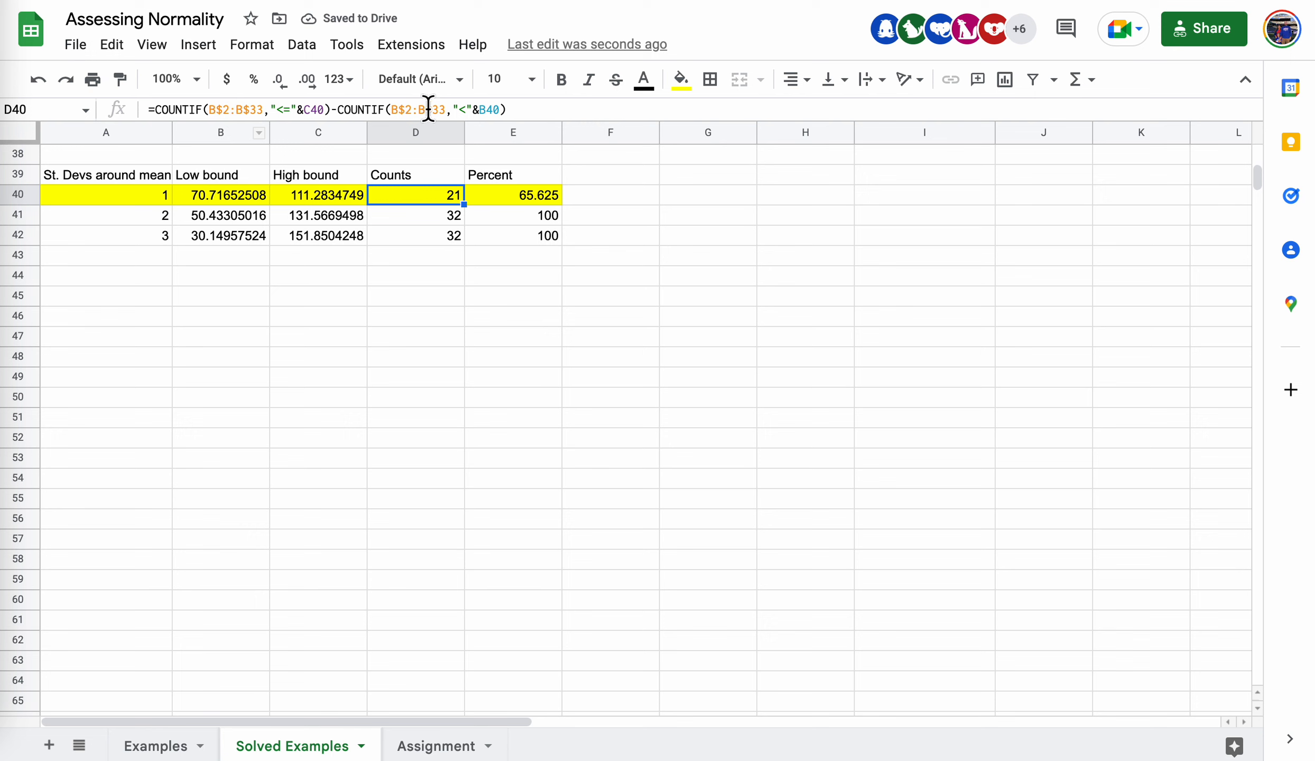
{"action": "left_click_drag", "start_coordinate": [537, 109], "coordinate": [105, 110]}
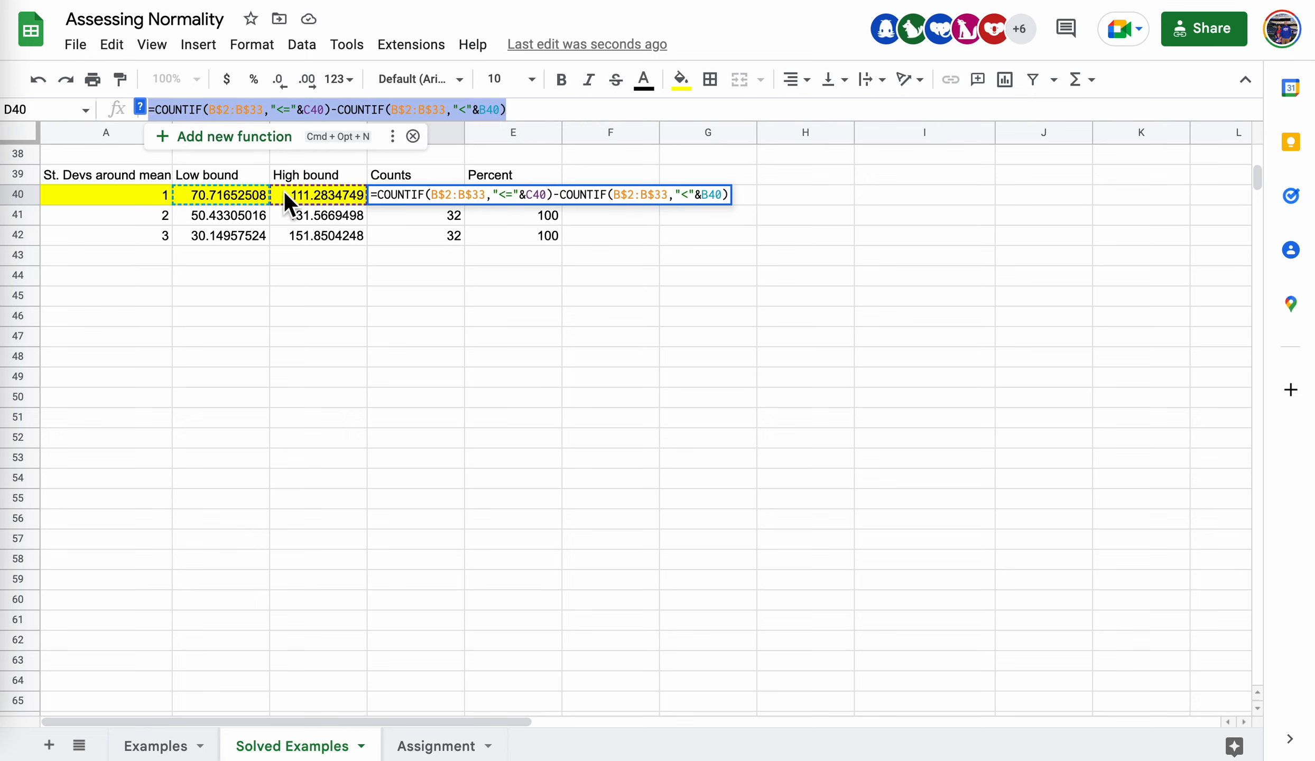
{"action": "left_click", "coordinate": [336, 109]}
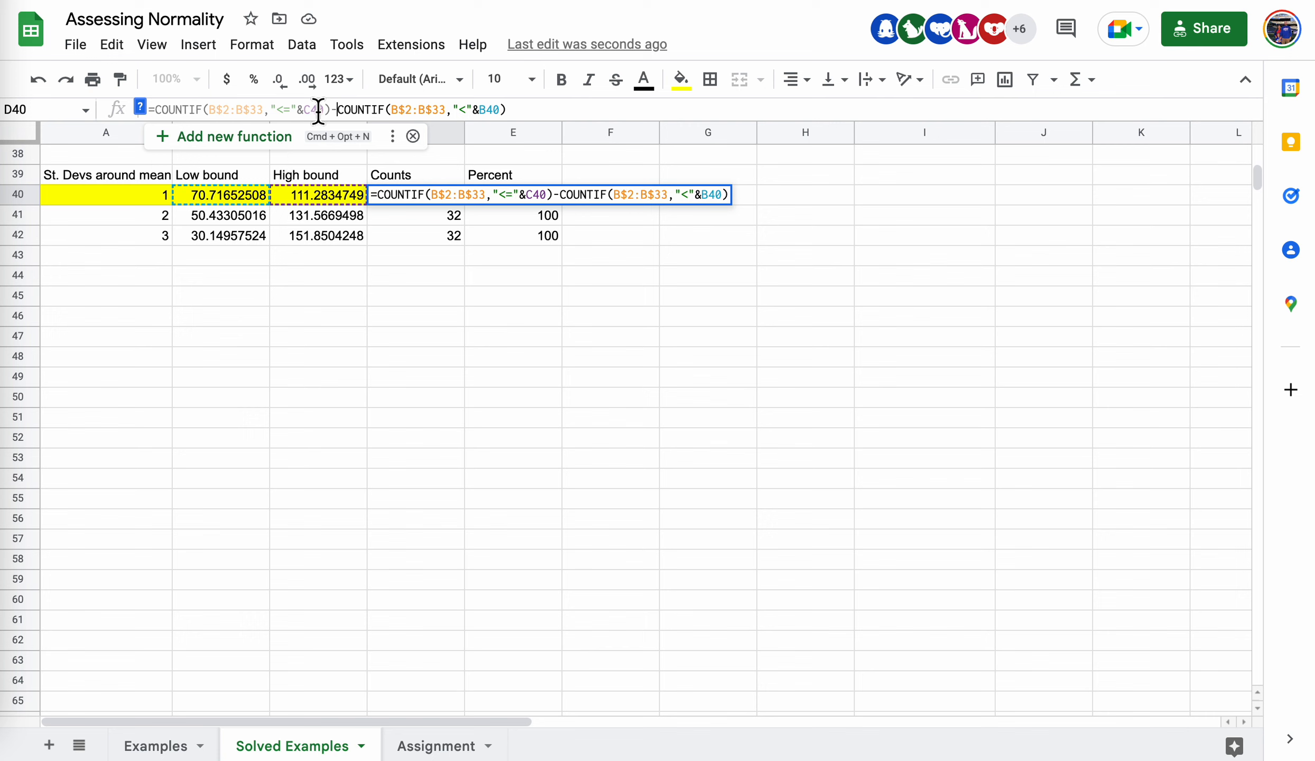
{"action": "scroll", "coordinate": [388, 301], "scroll_direction": "up", "scroll_amount": 1}
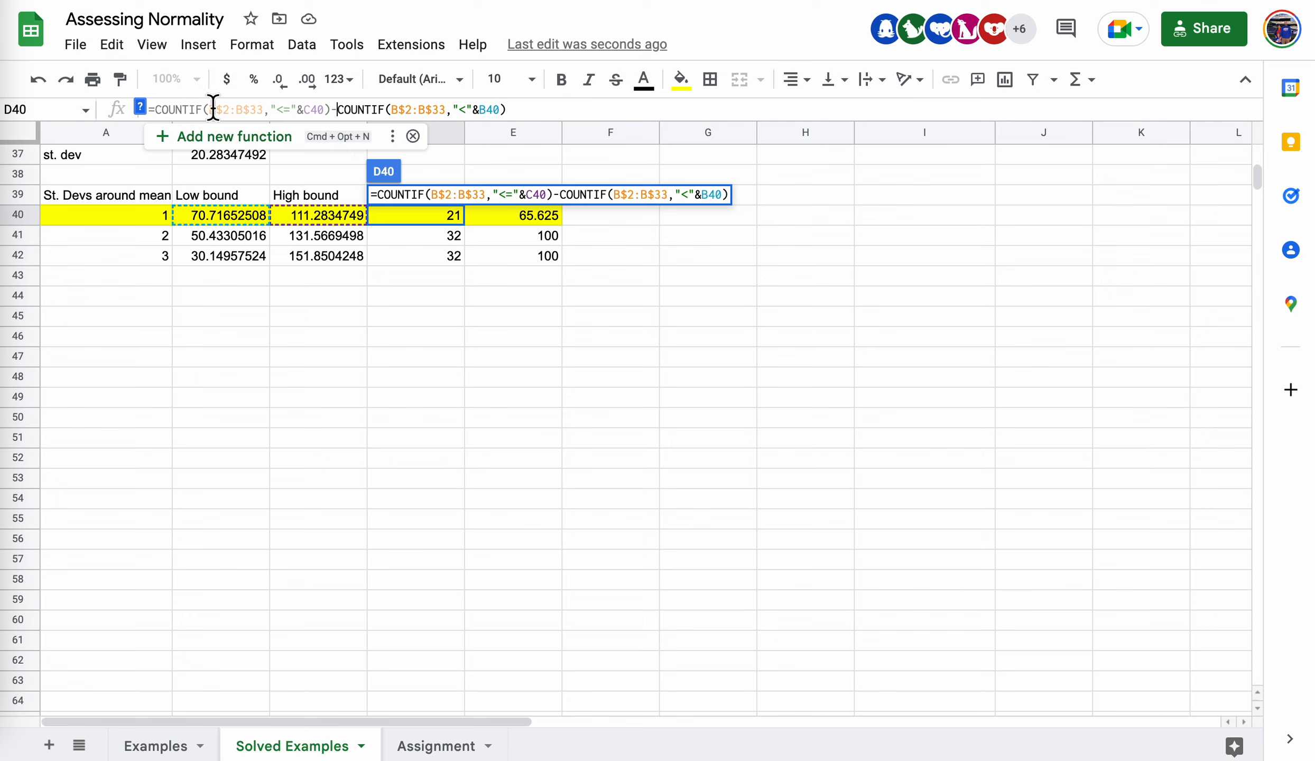
{"action": "left_click_drag", "start_coordinate": [209, 110], "coordinate": [294, 109]}
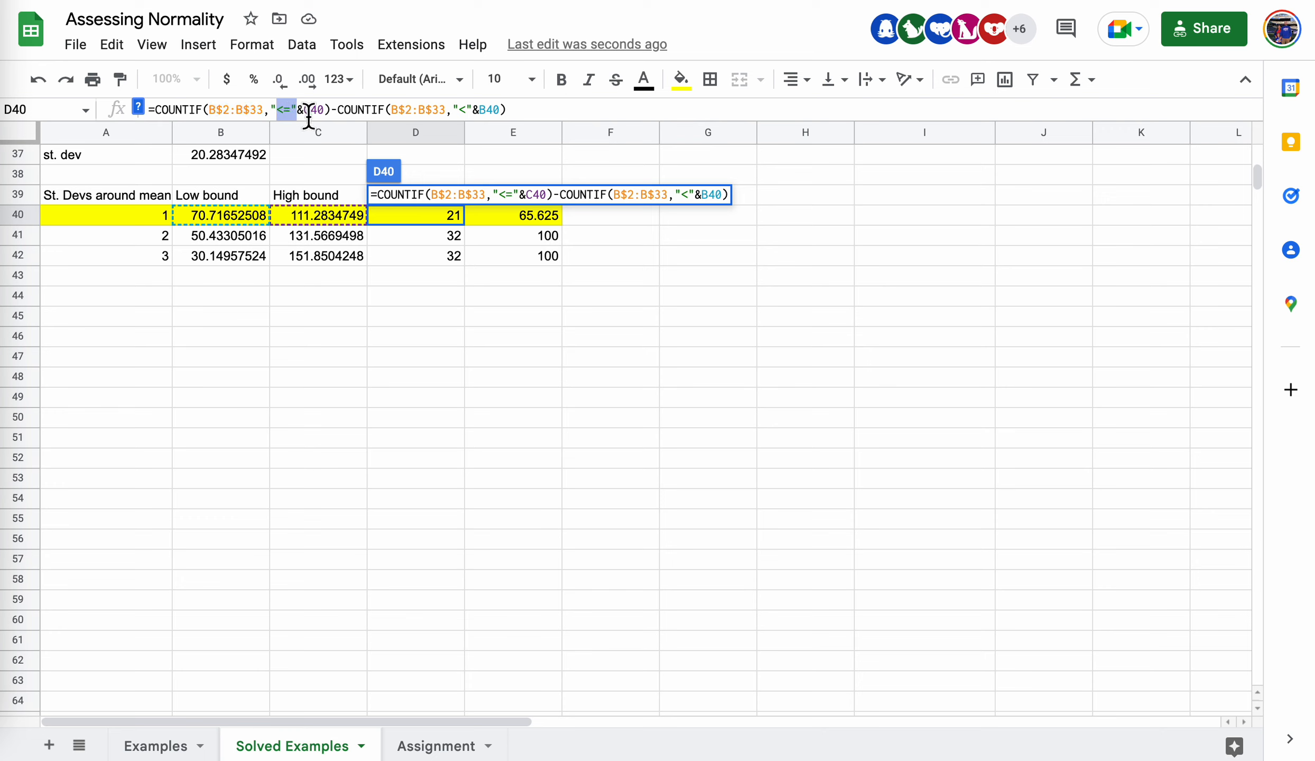
Return to the Examples sheet and extend D39's formula by subtracting a second COUNTIF over B2:B33
{"action": "left_click", "coordinate": [168, 746]}
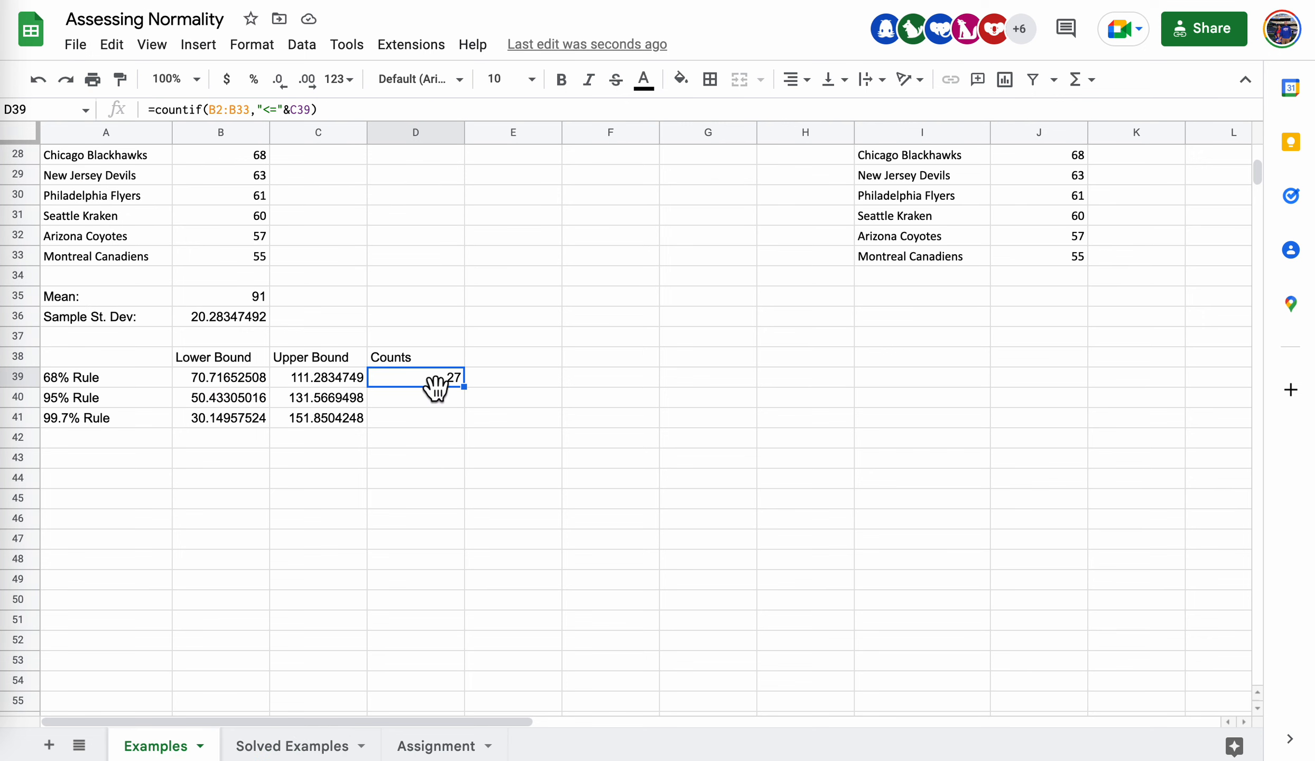
{"action": "left_click", "coordinate": [377, 103]}
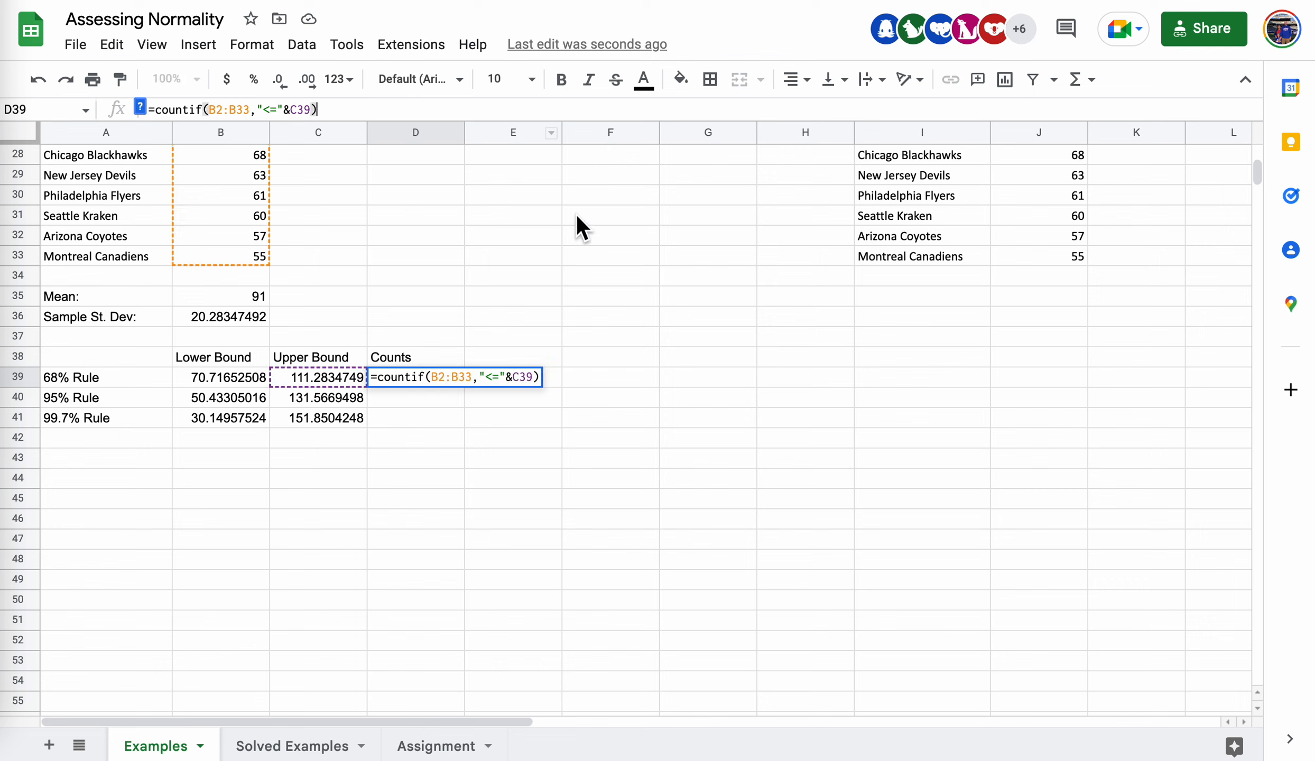
{"action": "type", "text": "-"}
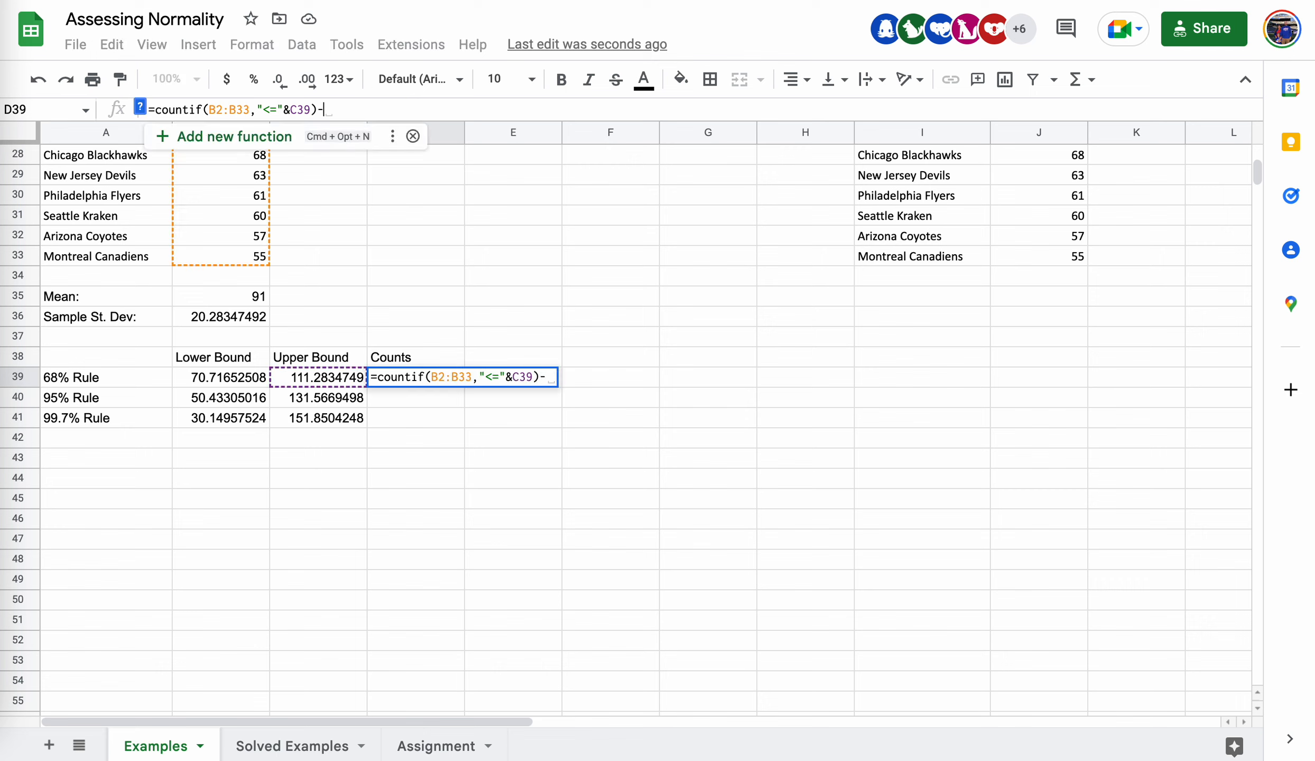
{"action": "type", "text": "countif"}
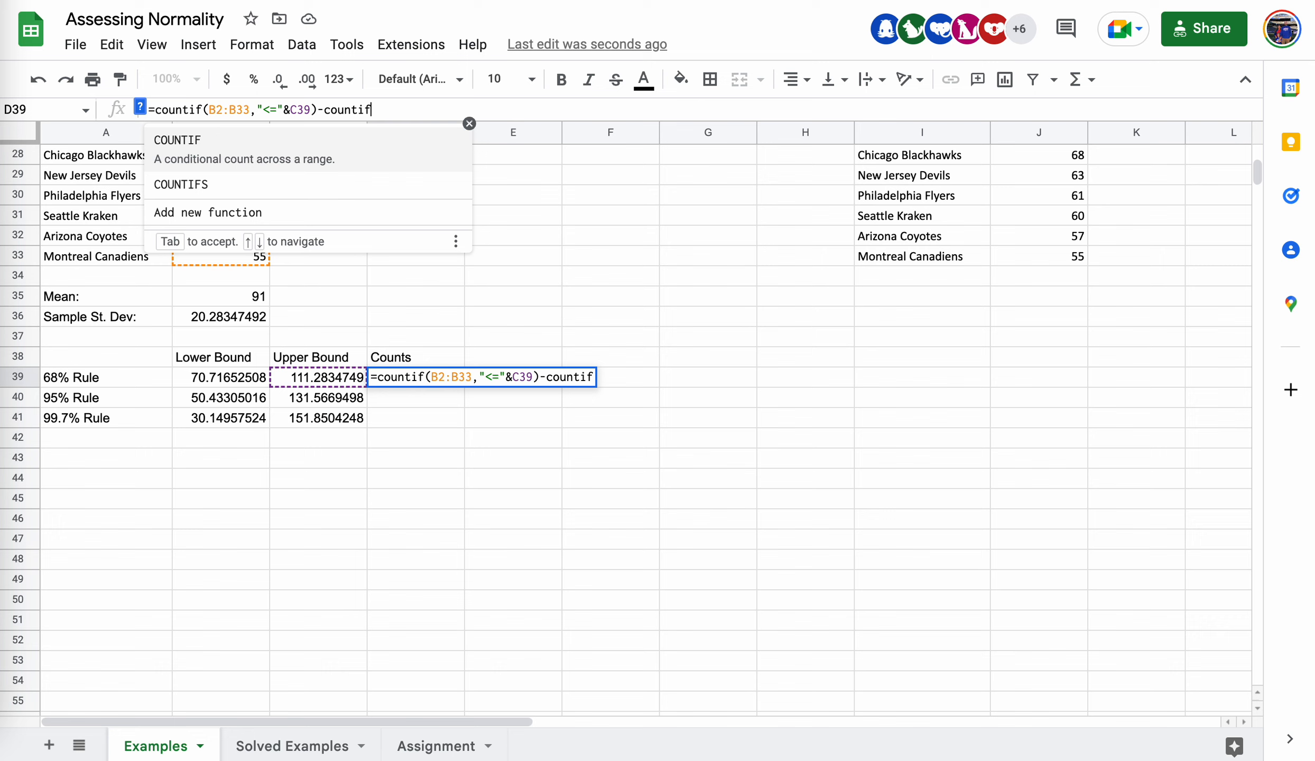
{"action": "type", "text": "("}
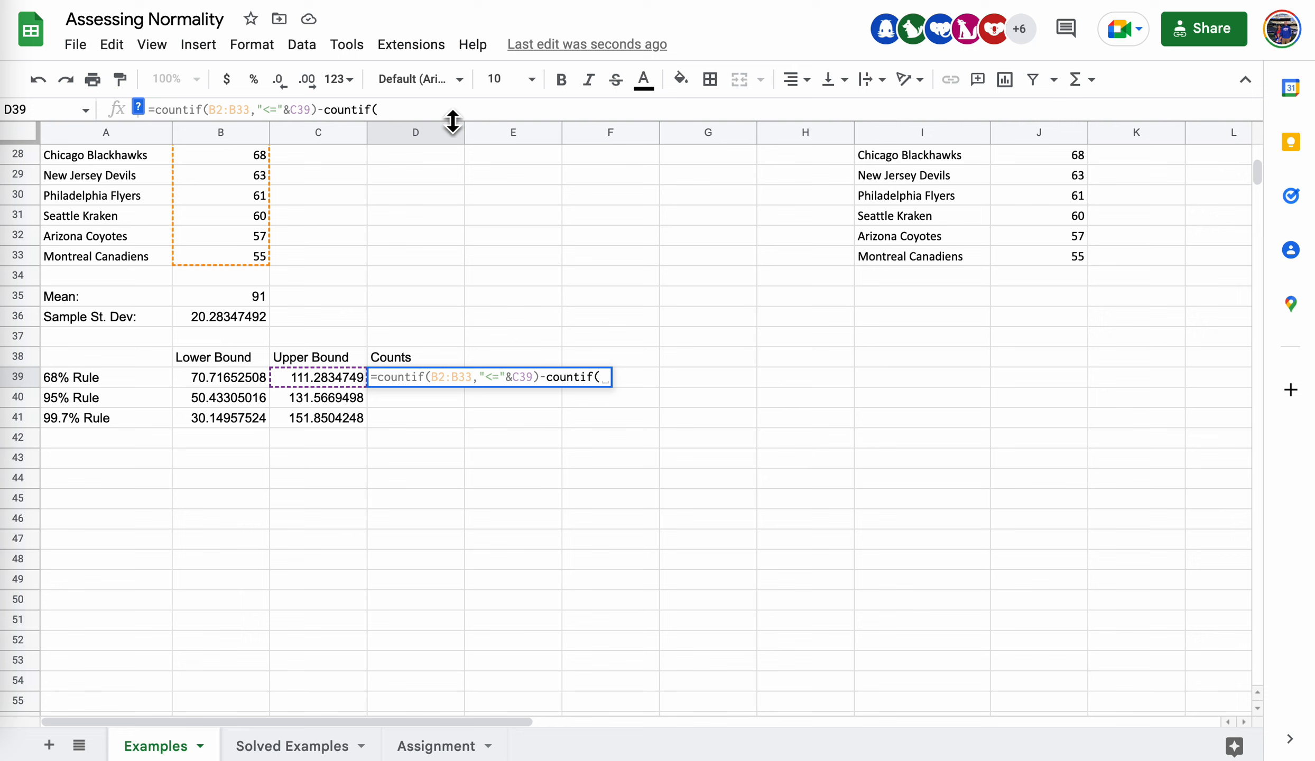
{"action": "type", "text": "B2:B33"}
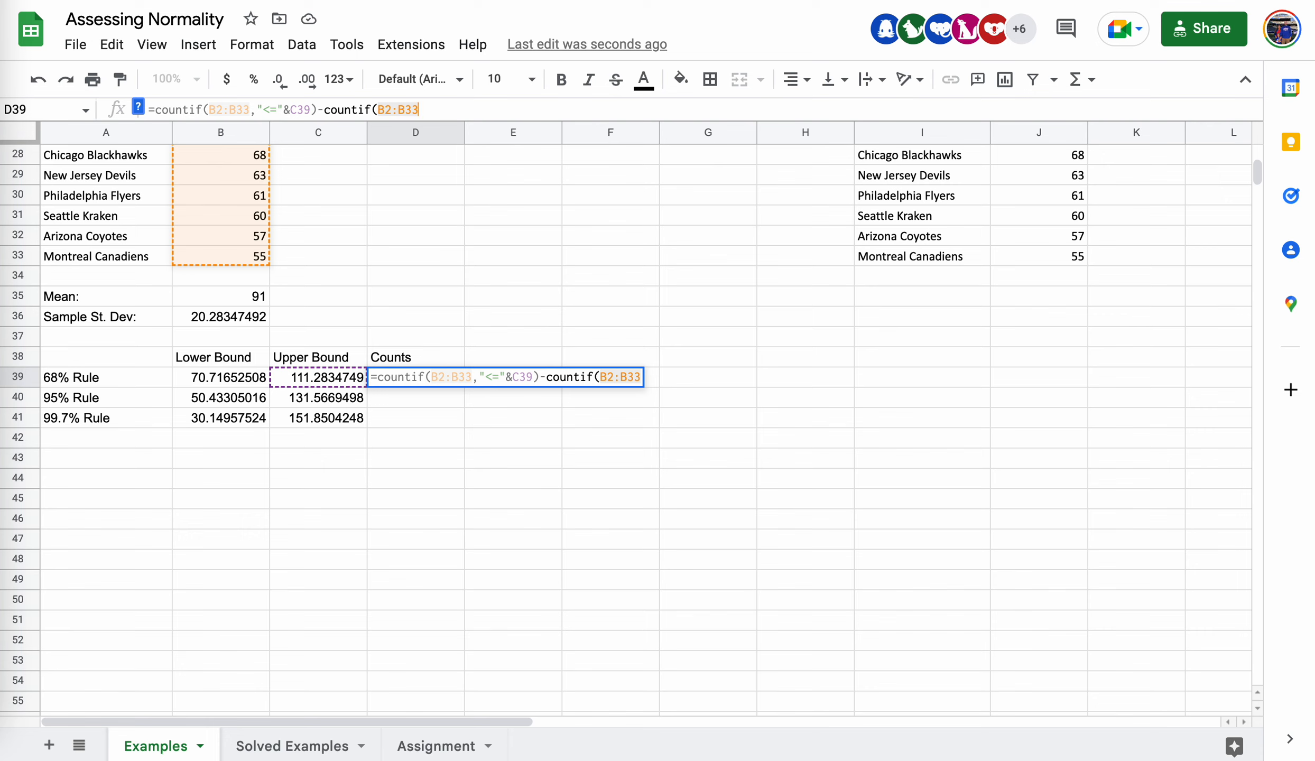
Complete the second COUNTIF in D39 with the criterion "<"&B39, commit the formula and reselect the cell
{"action": "type", "text": ","}
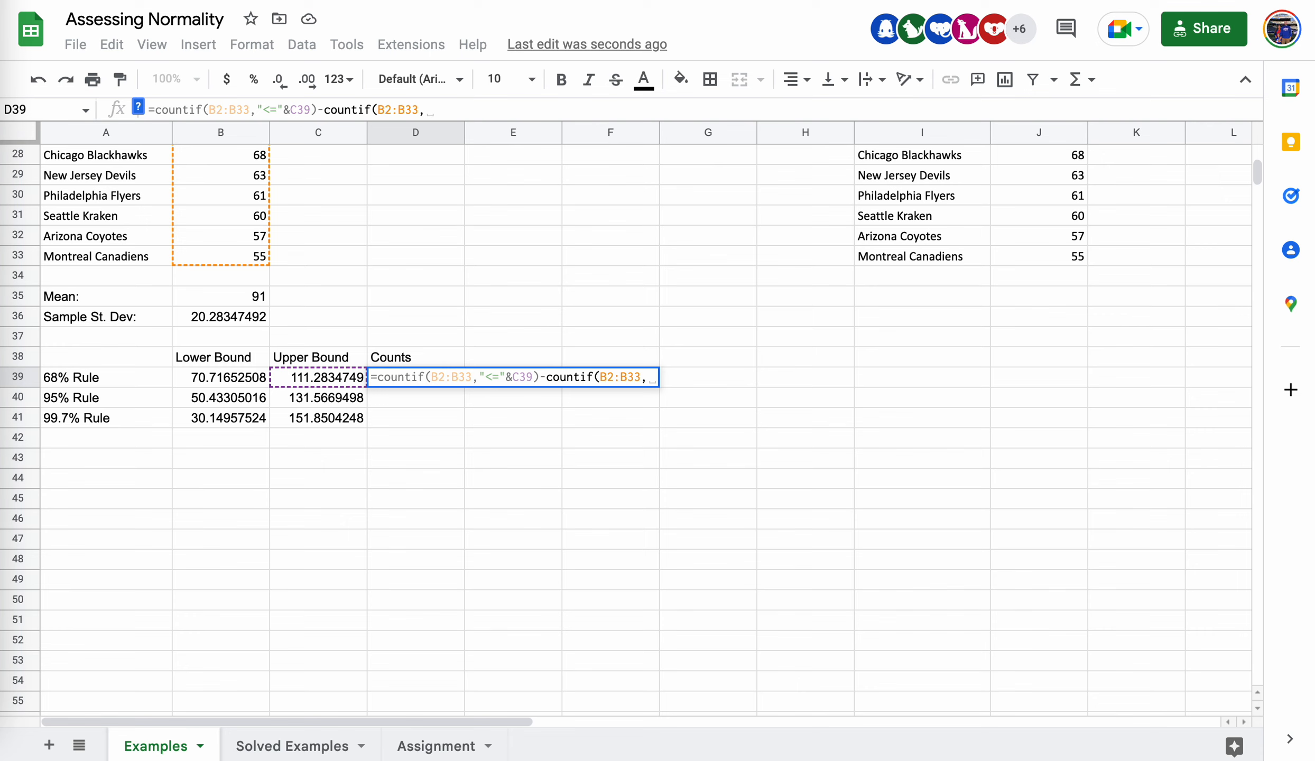
{"action": "type", "text": "\"<"}
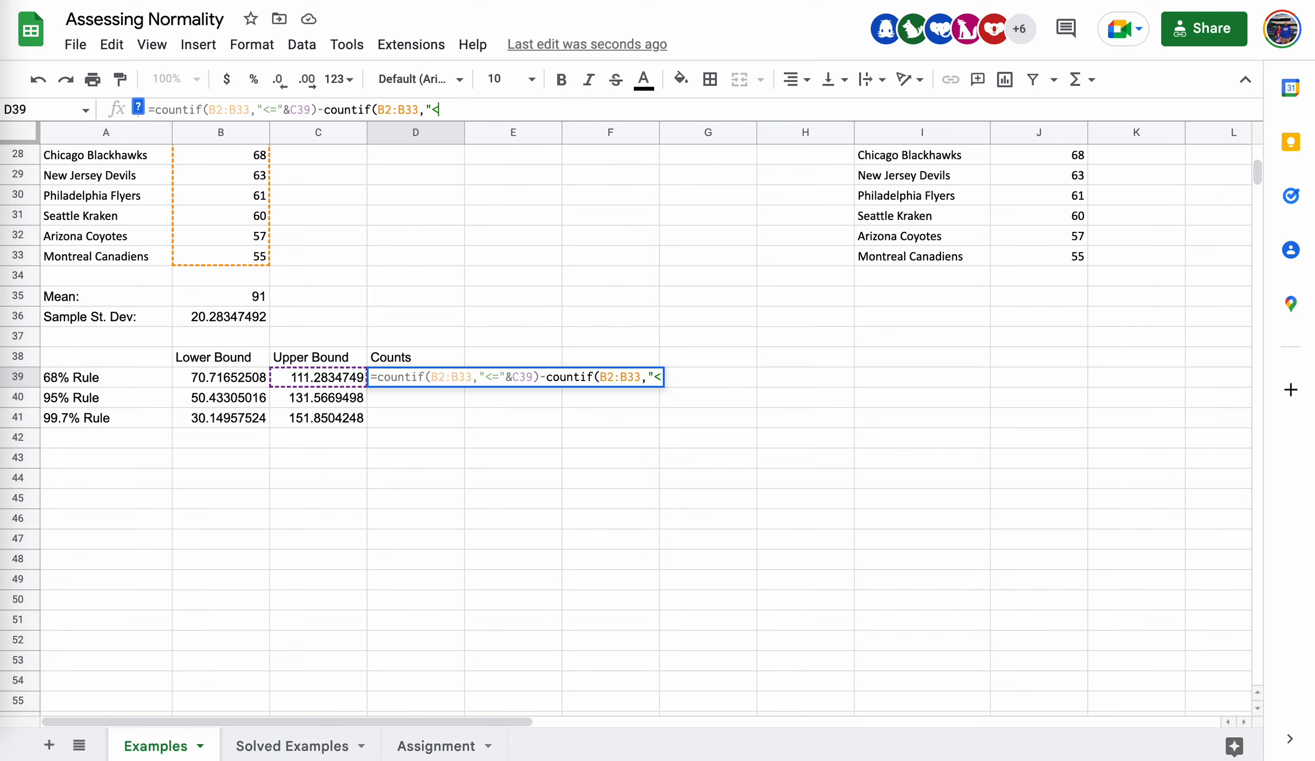
{"action": "type", "text": "\"&"}
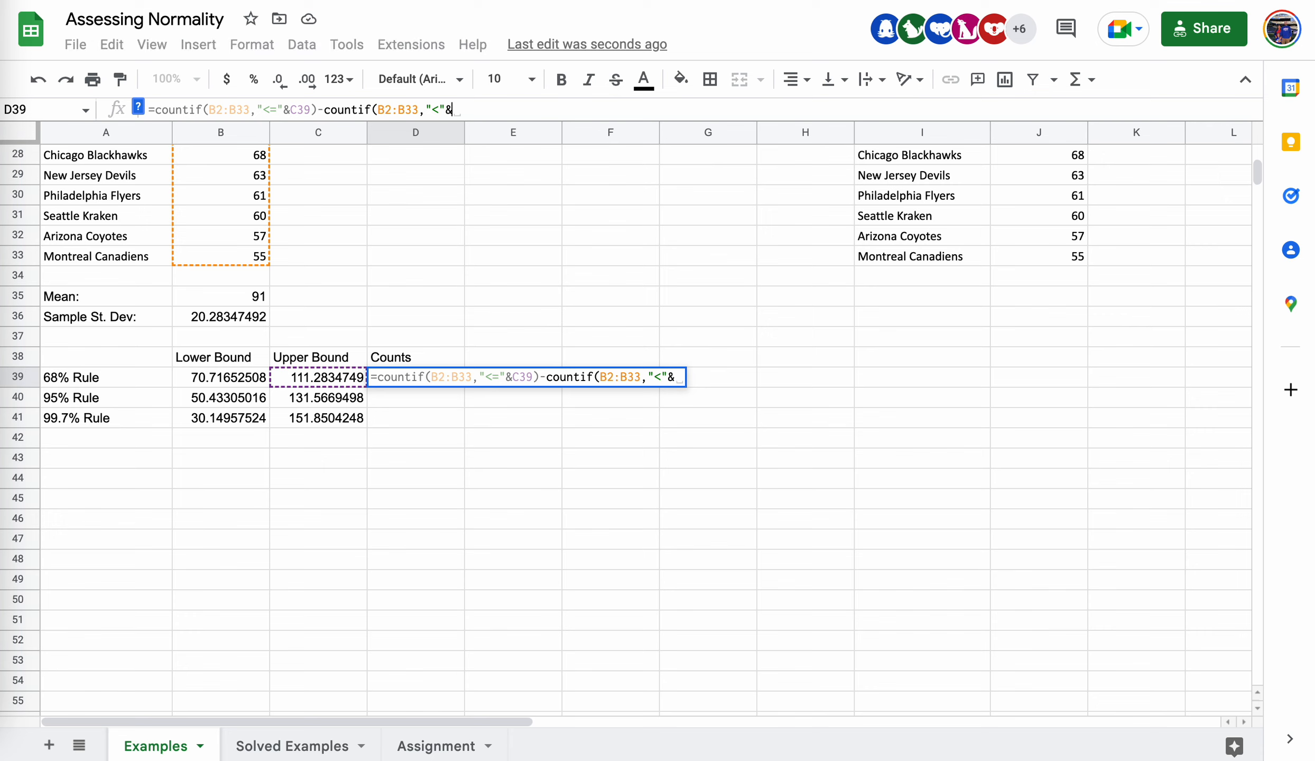
{"action": "type", "text": "B39"}
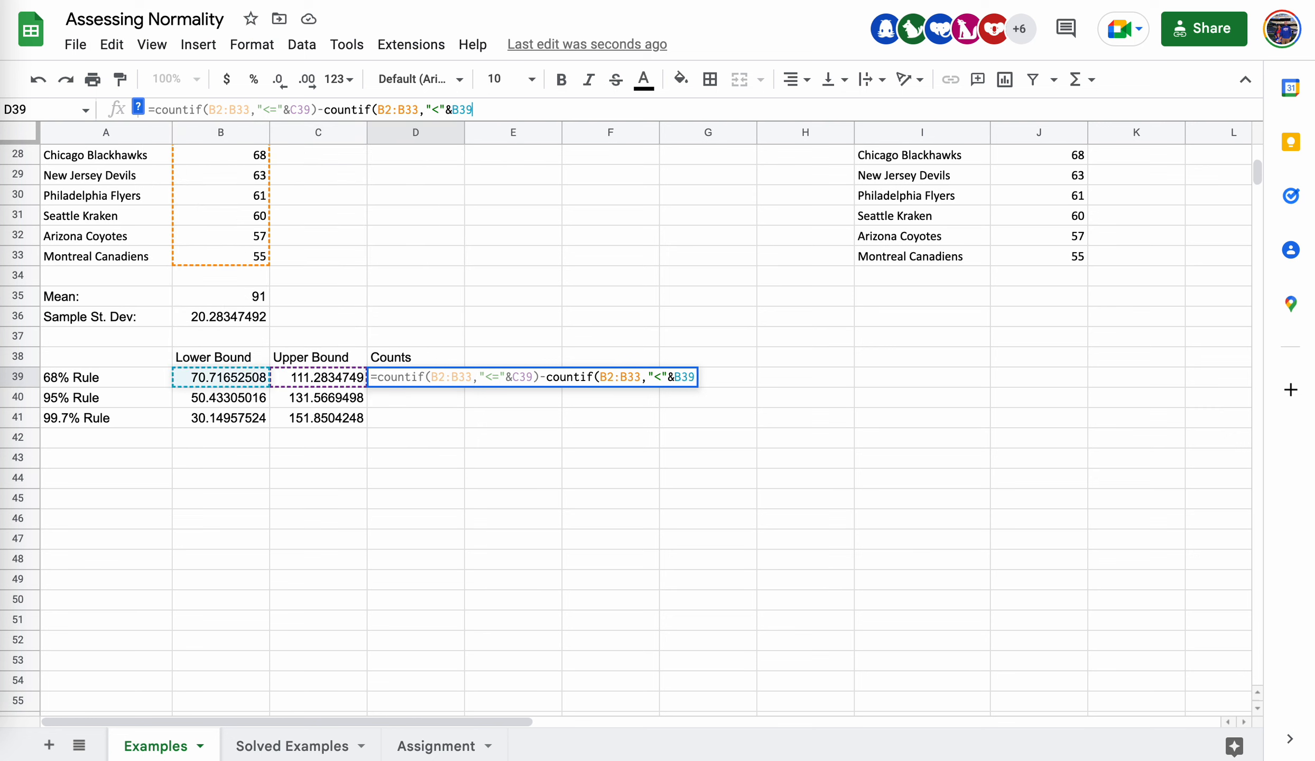
{"action": "type", "text": ")"}
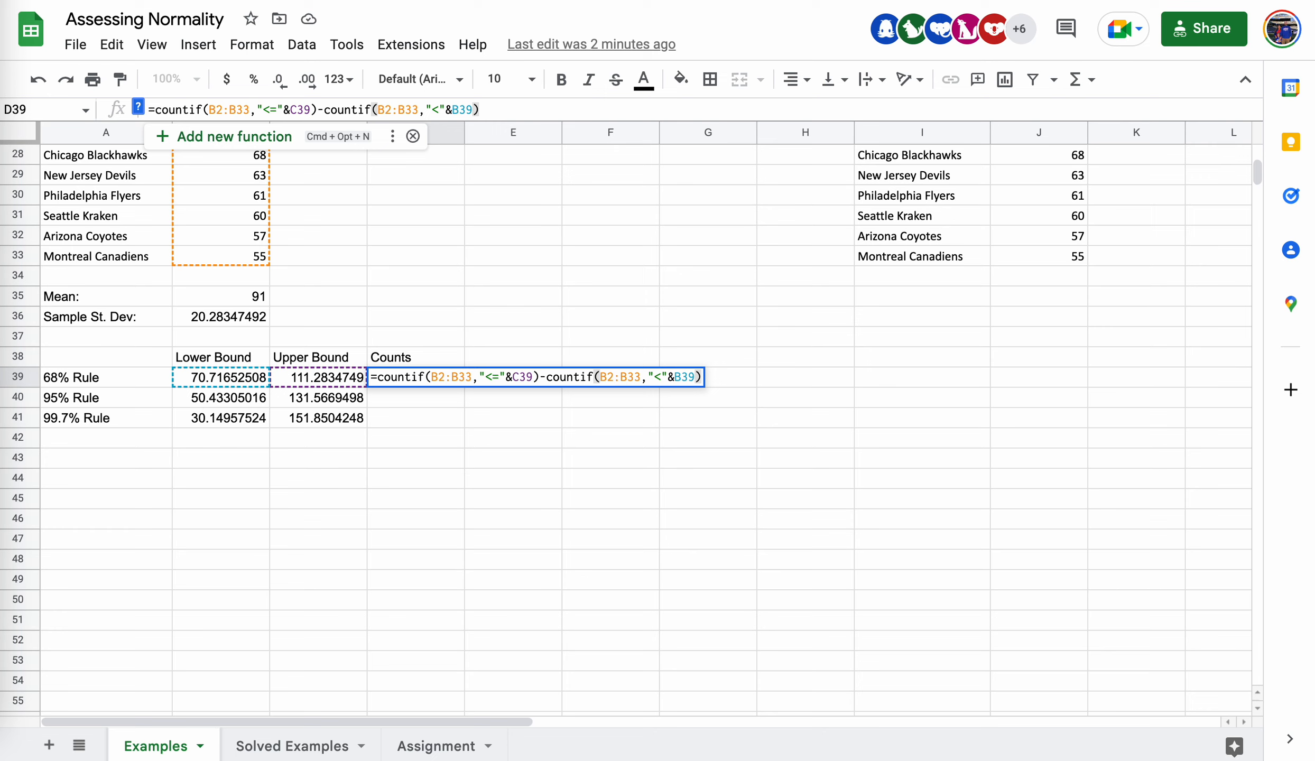
{"action": "key", "text": "Return"}
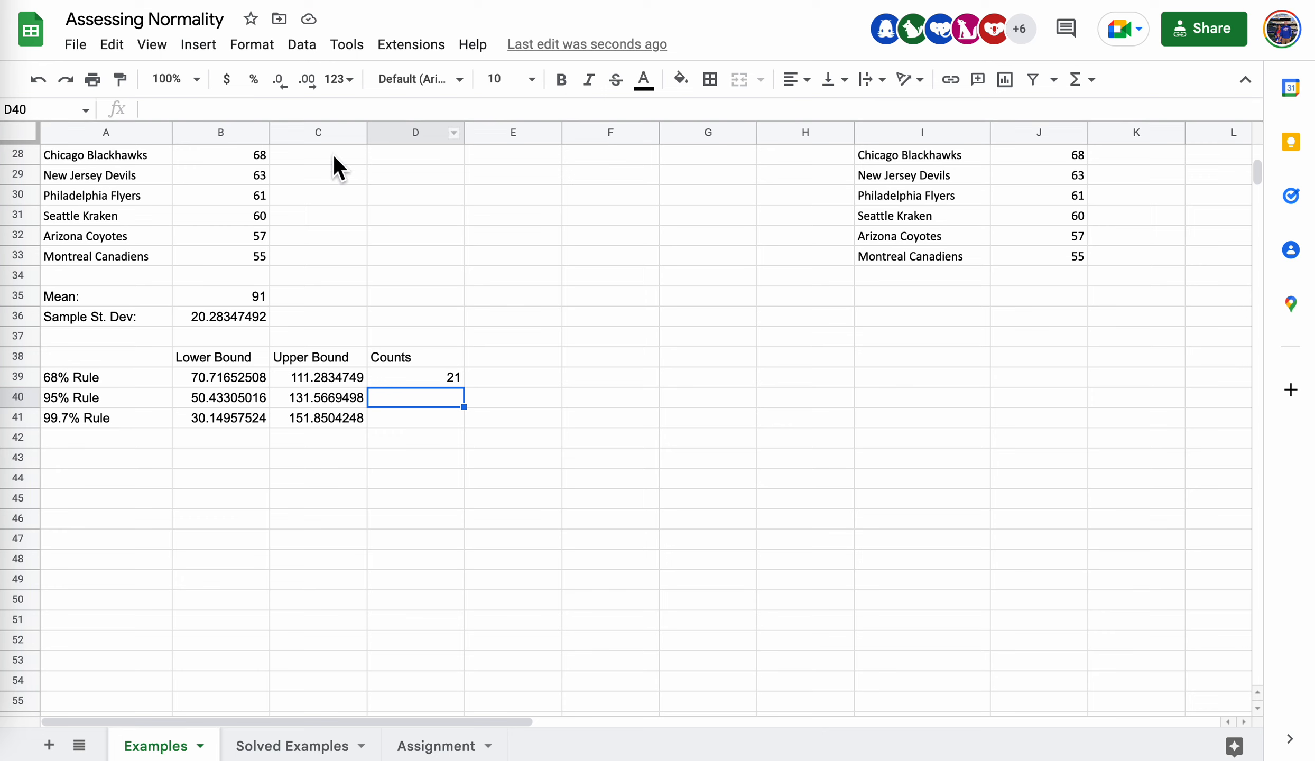
{"action": "left_click", "coordinate": [428, 374]}
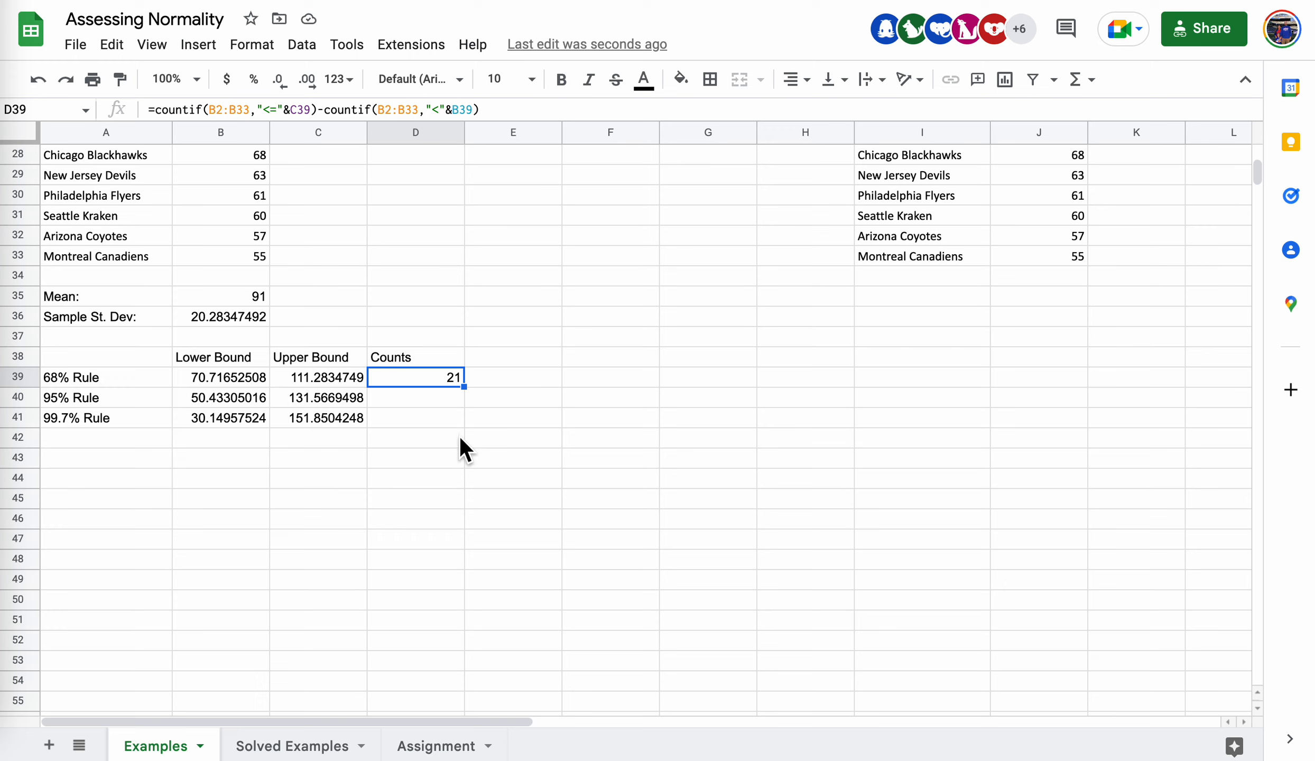
Make the range in D39's first COUNTIF absolute as $B$2:$B$33
{"action": "left_click", "coordinate": [208, 110]}
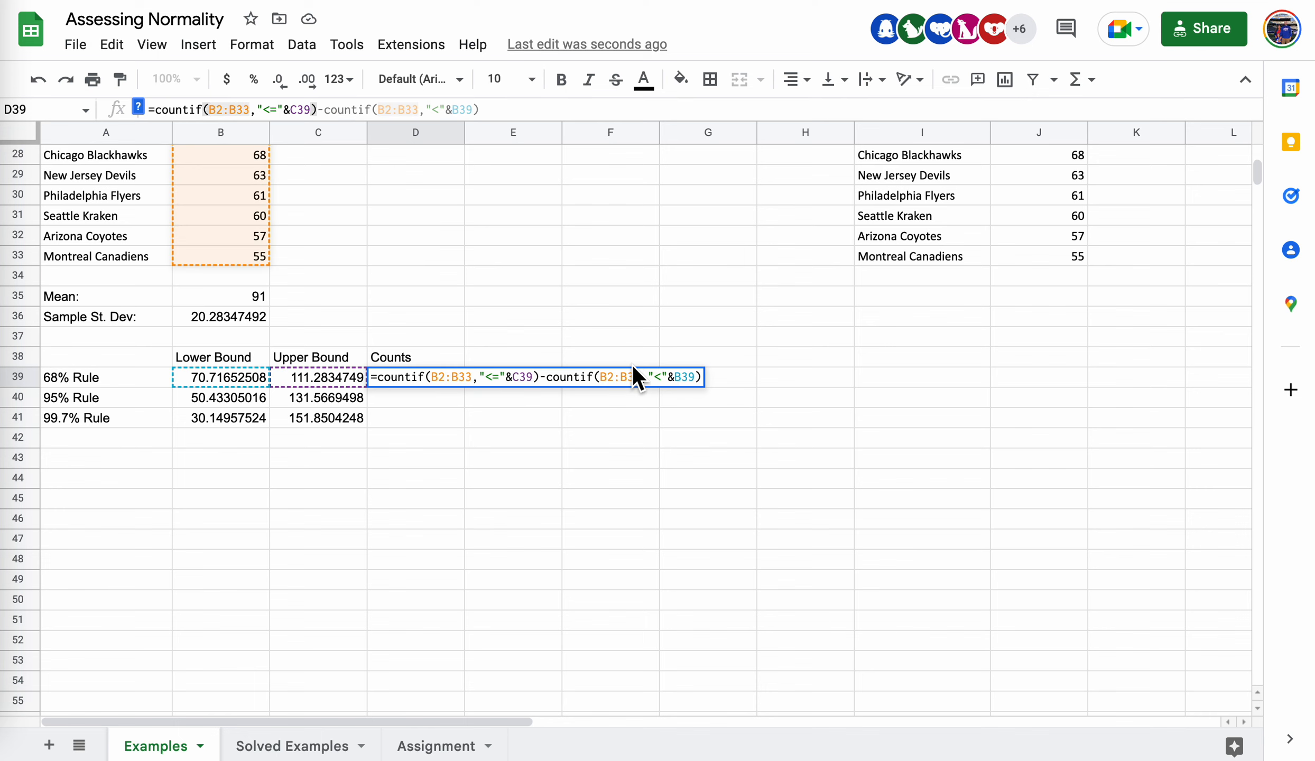
{"action": "type", "text": "$"}
{"action": "key", "text": "Right"}
{"action": "type", "text": "$"}
{"action": "key", "text": "Right"}
{"action": "key", "text": "Right"}
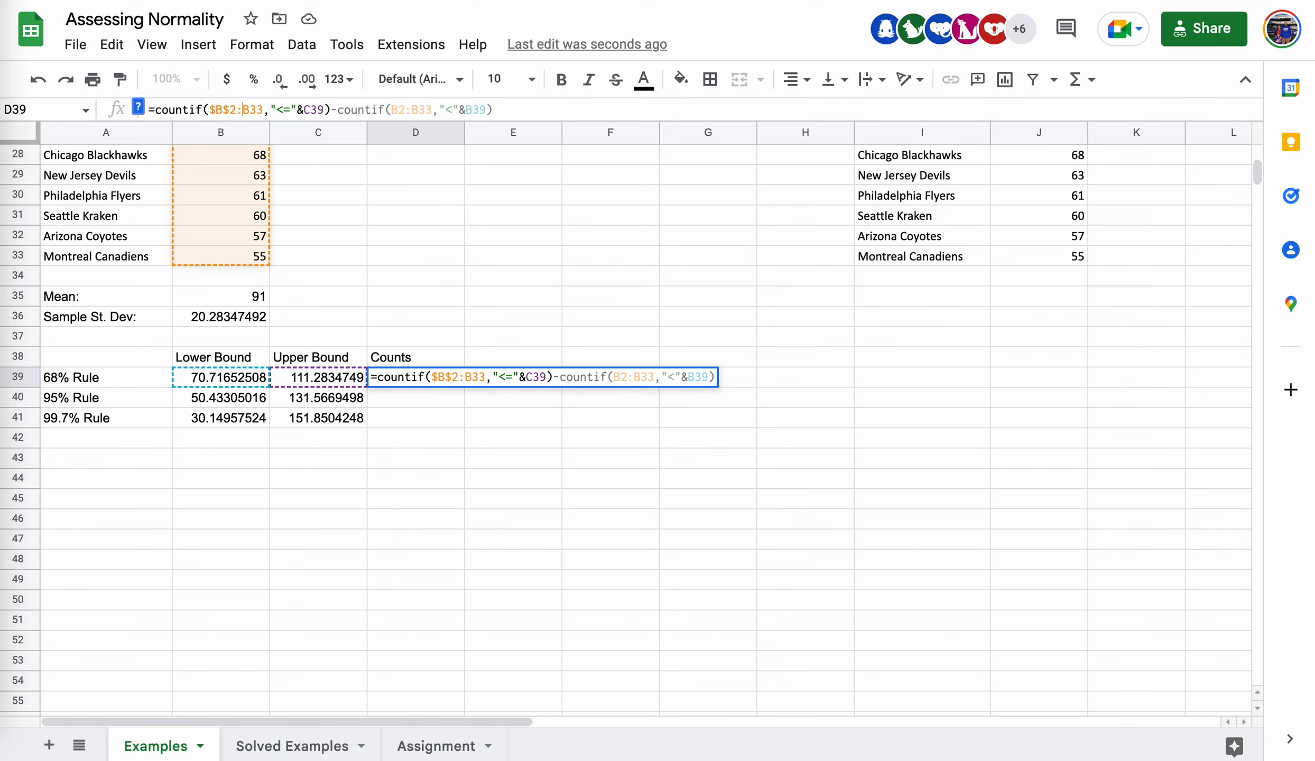
{"action": "type", "text": "$"}
{"action": "key", "text": "Right"}
{"action": "type", "text": "$"}
Make the second COUNTIF's range in D39 absolute as $B$2:$B$33 and commit the formula
{"action": "key", "text": "Right"}
{"action": "key", "text": "Right"}
{"action": "key", "text": "Right"}
{"action": "key", "text": "Right"}
{"action": "key", "text": "Right"}
{"action": "key", "text": "Right"}
{"action": "key", "text": "Right"}
{"action": "key", "text": "Right"}
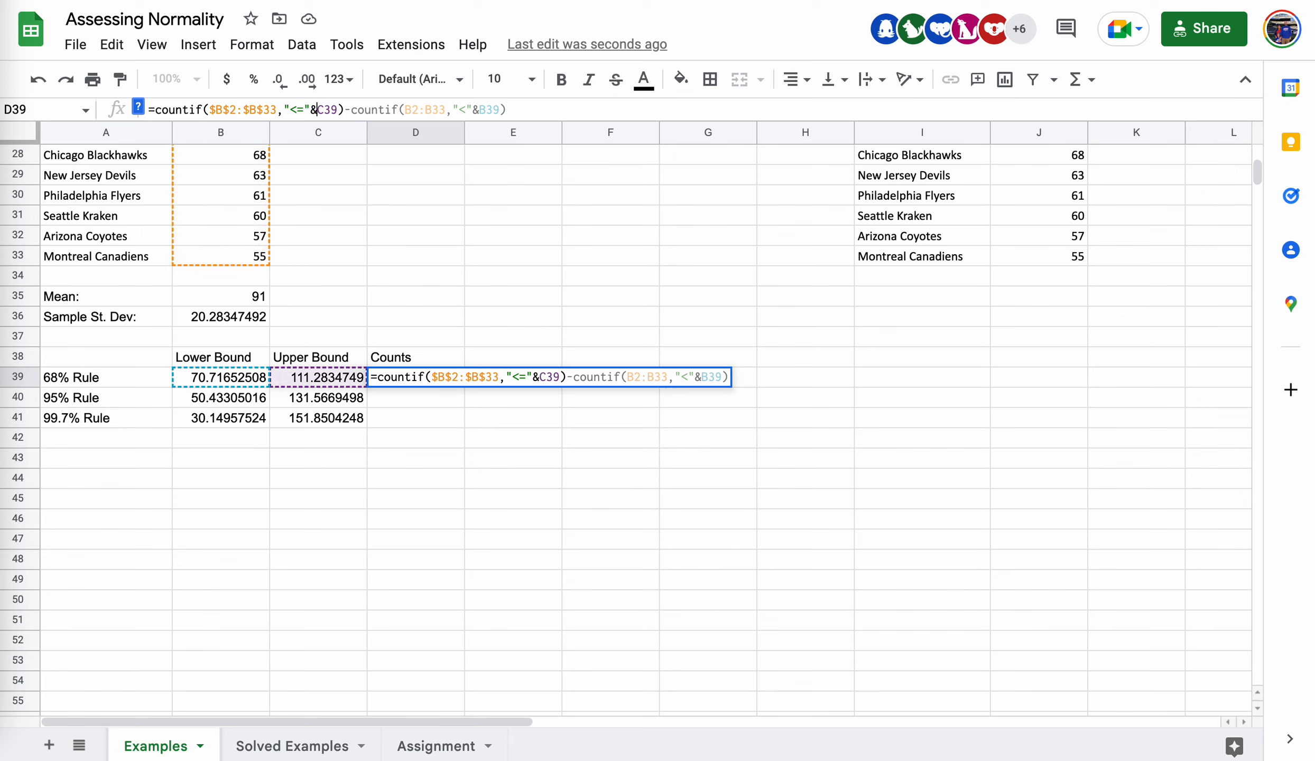
{"action": "key", "text": "Right"}
{"action": "key", "text": "Right"}
{"action": "key", "text": "Right"}
{"action": "key", "text": "Right"}
{"action": "key", "text": "Right"}
{"action": "key", "text": "Right"}
{"action": "key", "text": "Right"}
{"action": "key", "text": "Right"}
{"action": "key", "text": "Right"}
{"action": "key", "text": "Right"}
{"action": "key", "text": "Right"}
{"action": "key", "text": "Right"}
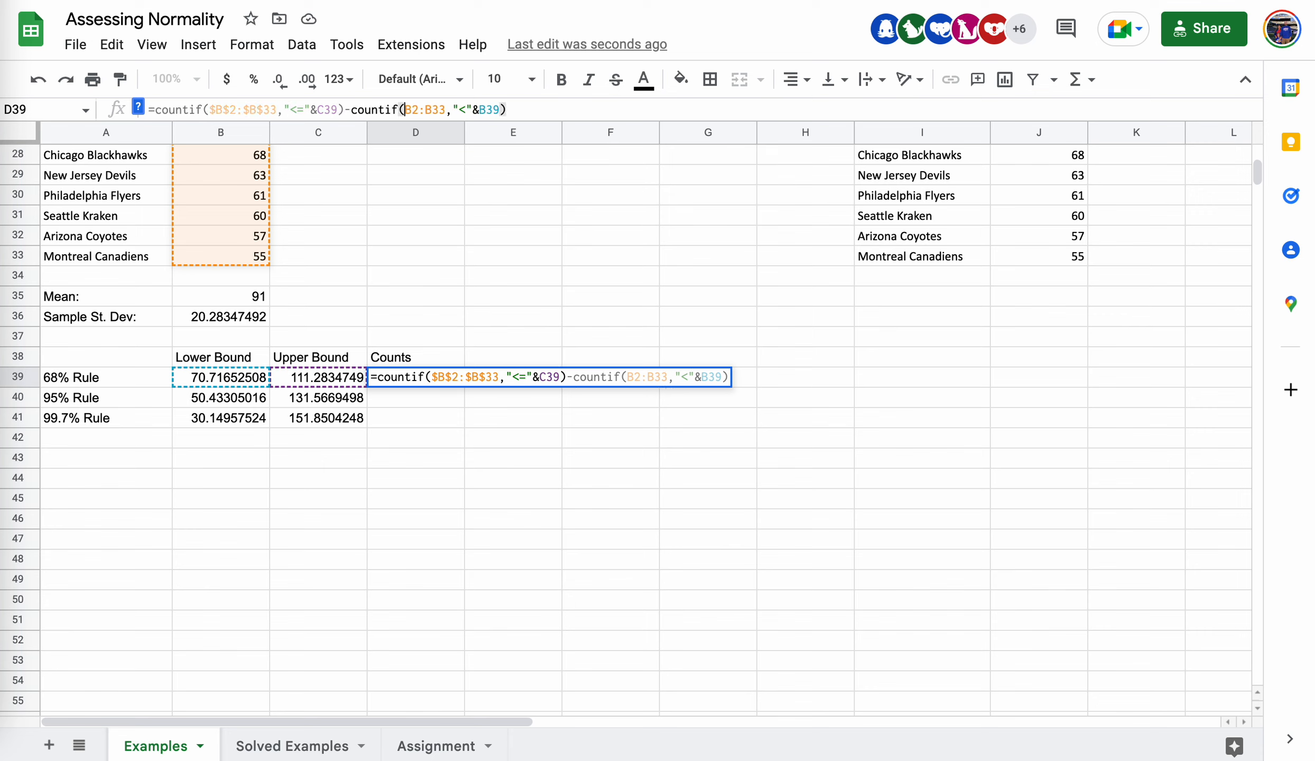
{"action": "type", "text": "$"}
{"action": "key", "text": "Right"}
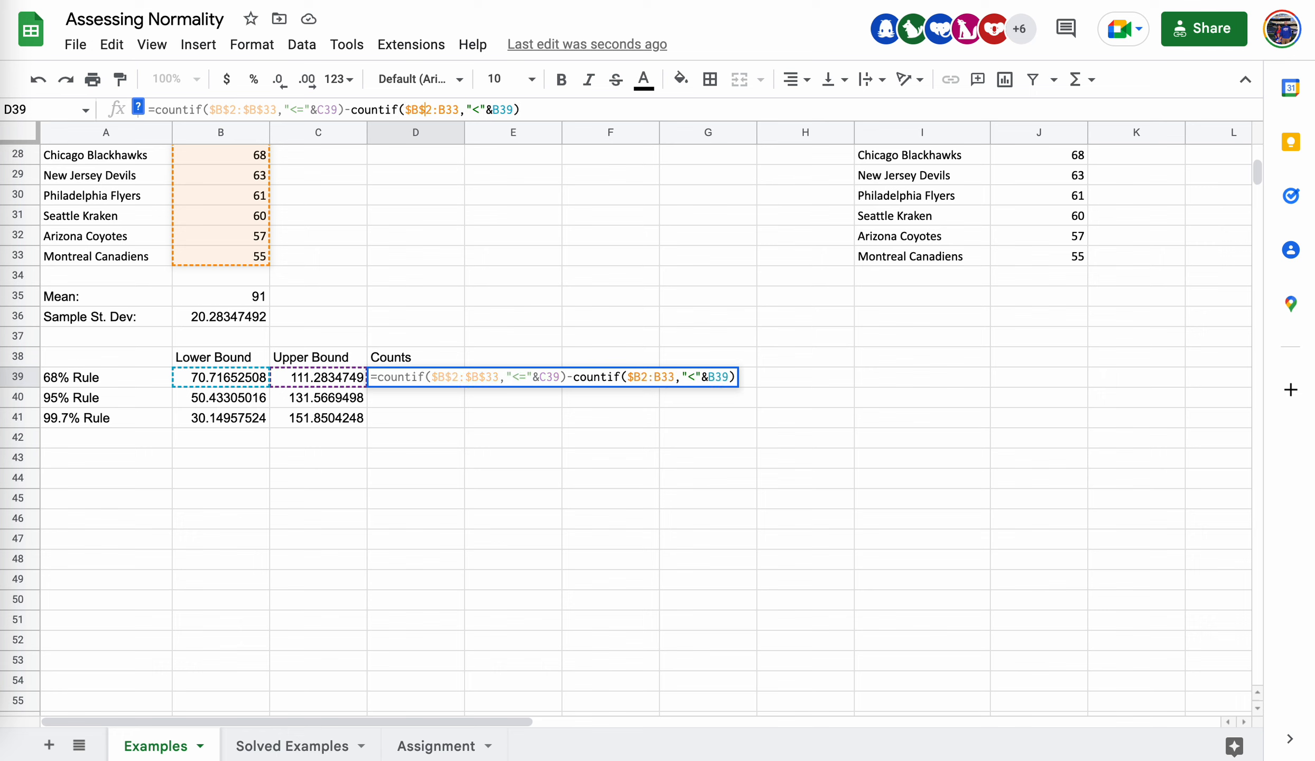
{"action": "type", "text": "$"}
{"action": "key", "text": "Right"}
{"action": "key", "text": "Right"}
{"action": "type", "text": "$"}
{"action": "key", "text": "Right"}
{"action": "type", "text": "$"}
{"action": "key", "text": "Right"}
{"action": "key", "text": "Right"}
{"action": "key", "text": "Right"}
{"action": "key", "text": "Right"}
{"action": "key", "text": "Right"}
{"action": "key", "text": "Right"}
{"action": "key", "text": "Right"}
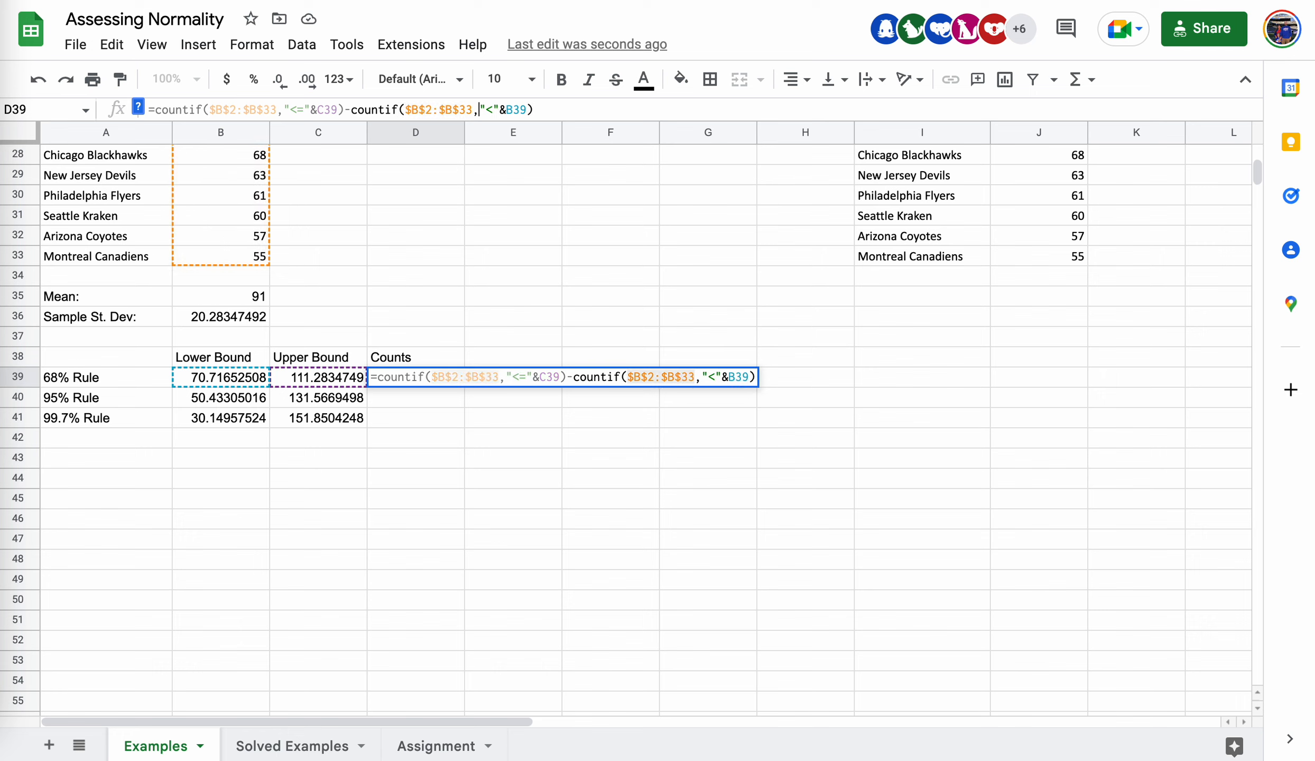
{"action": "key", "text": "Right"}
{"action": "key", "text": "Right"}
{"action": "key", "text": "Right"}
{"action": "key", "text": "Right"}
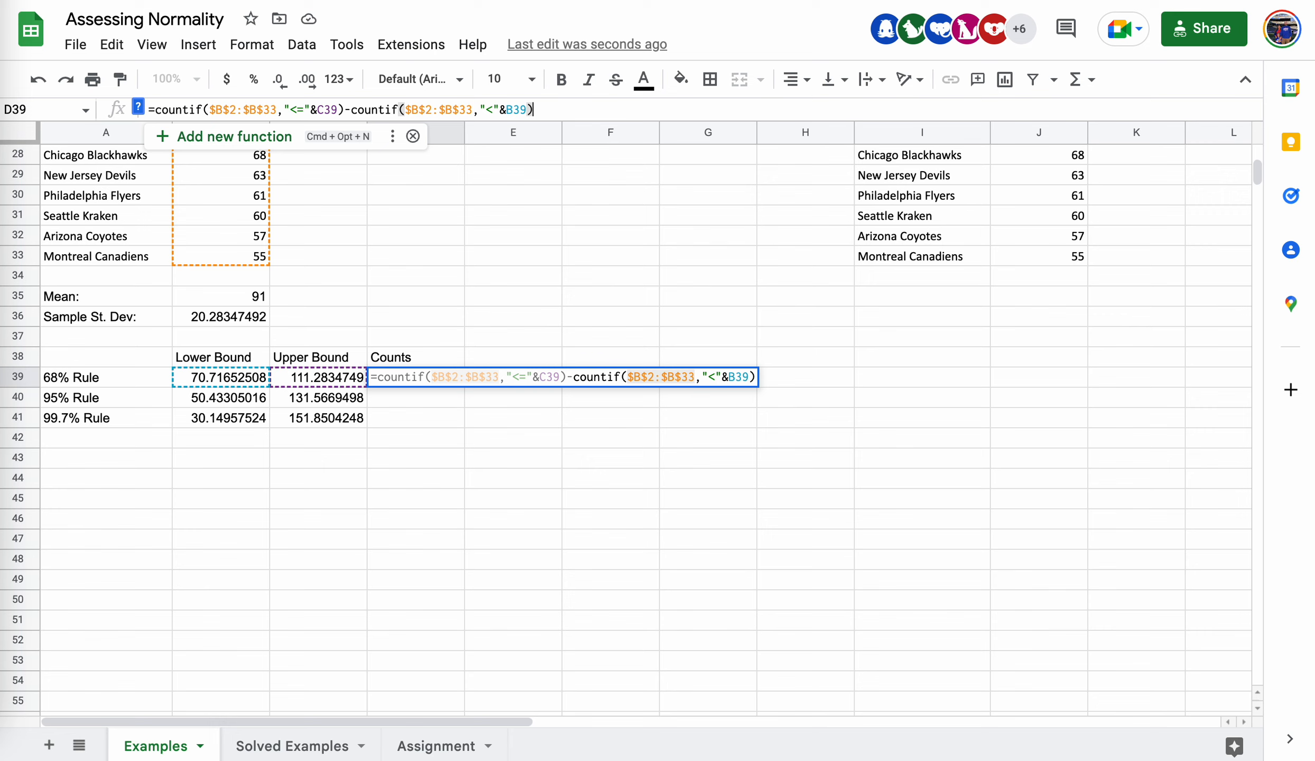
{"action": "key", "text": "Return"}
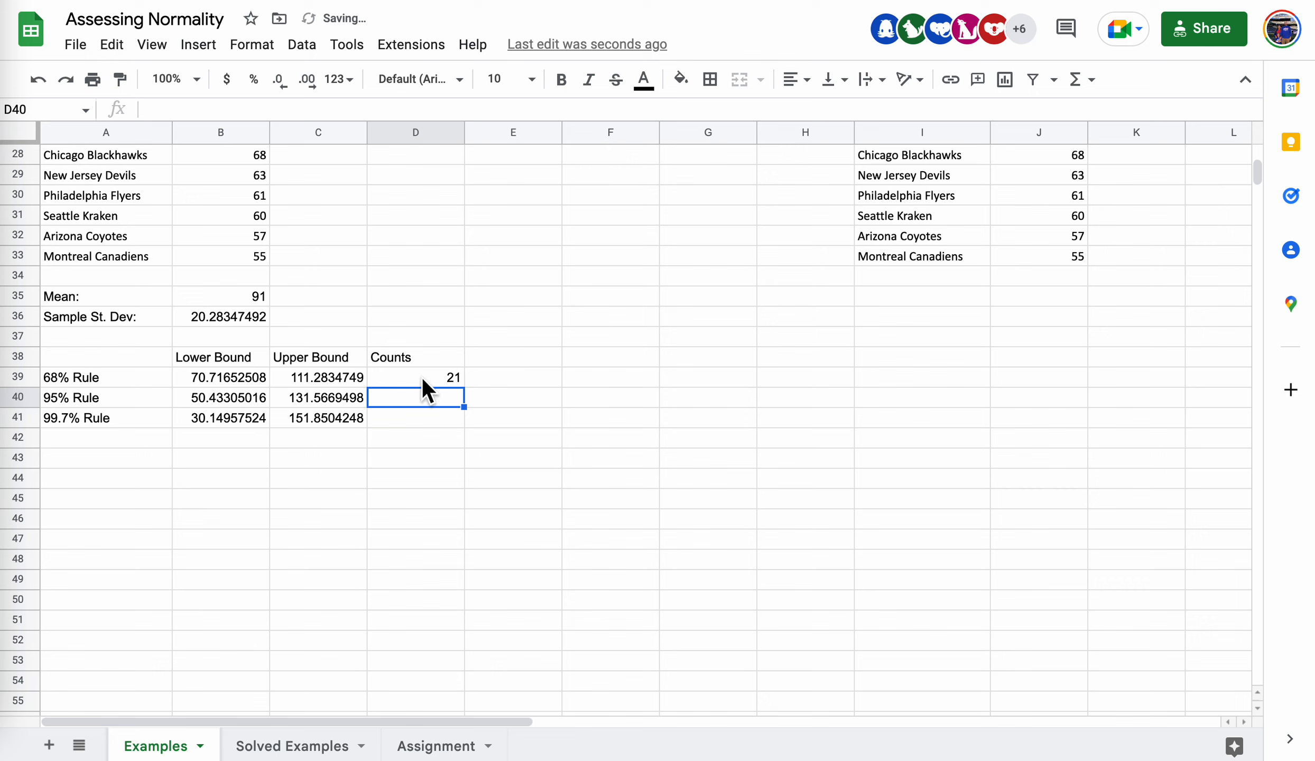
Fill the D39 count formula down through D41 and check the copied formulas in D40 and D41
{"action": "left_click", "coordinate": [460, 381]}
{"action": "left_click_drag", "start_coordinate": [464, 386], "coordinate": [460, 424]}
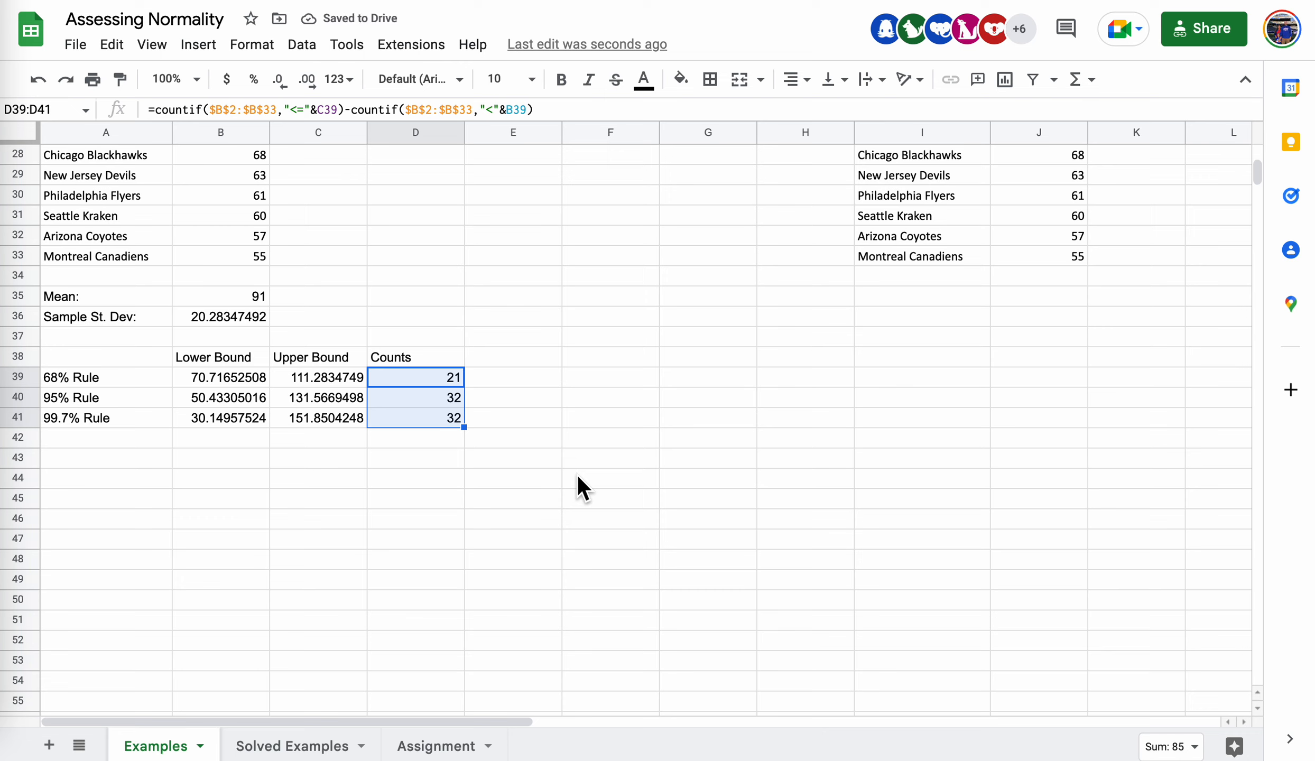
{"action": "left_click", "coordinate": [418, 392]}
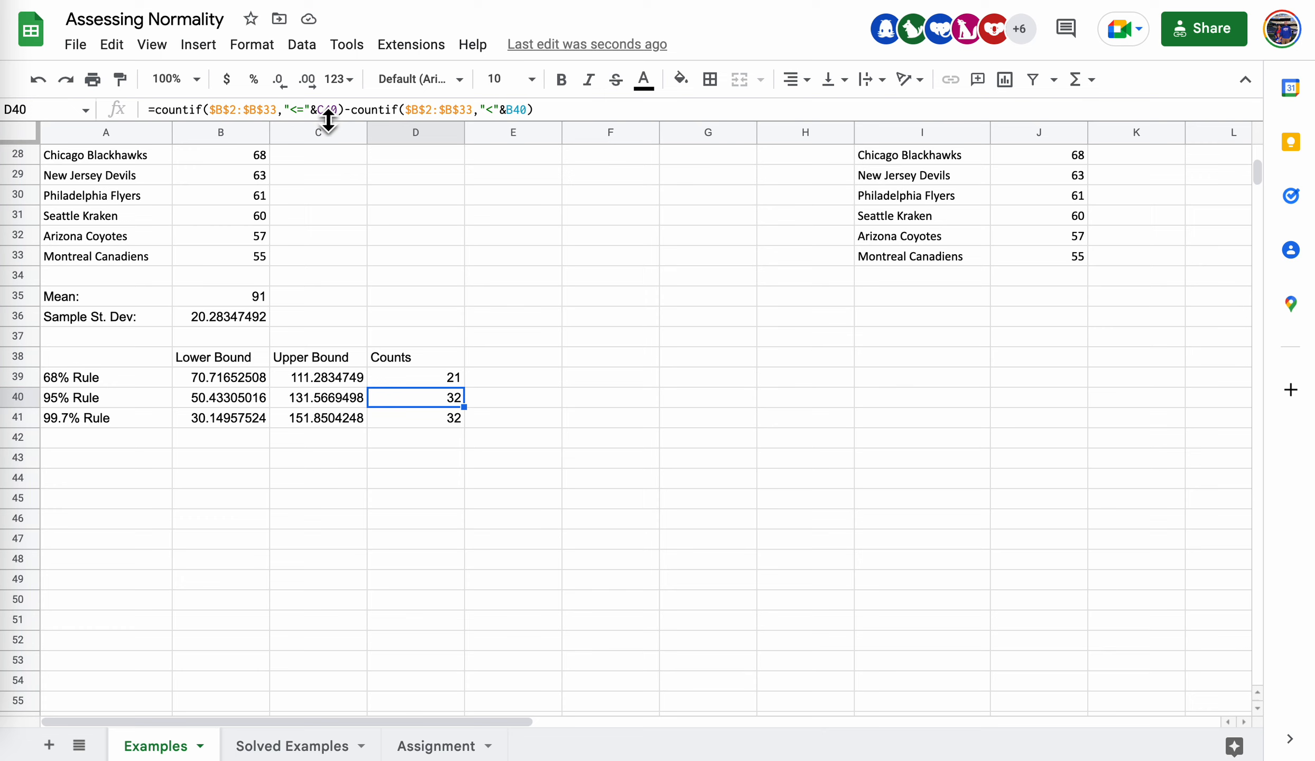
{"action": "left_click", "coordinate": [428, 415]}
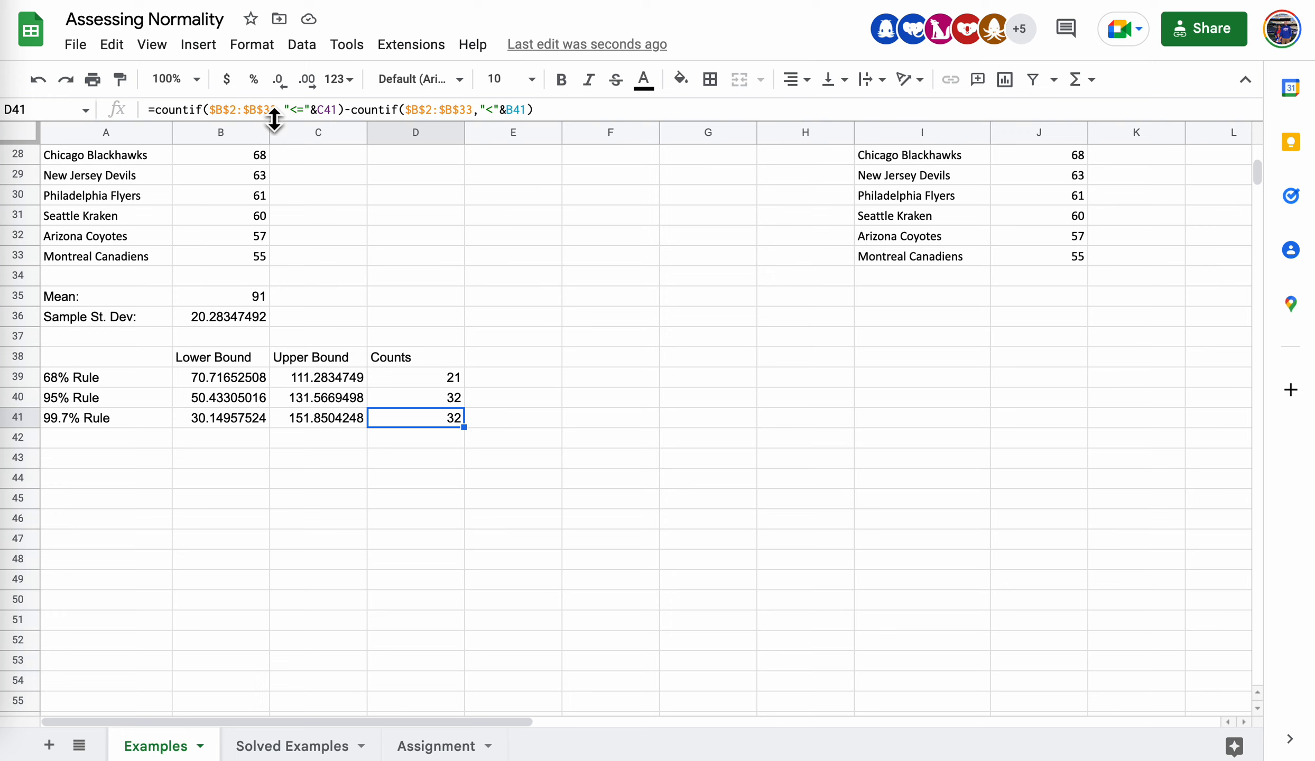
Label cell A34, directly below the team list, "number of values:"
{"action": "left_click", "coordinate": [533, 356]}
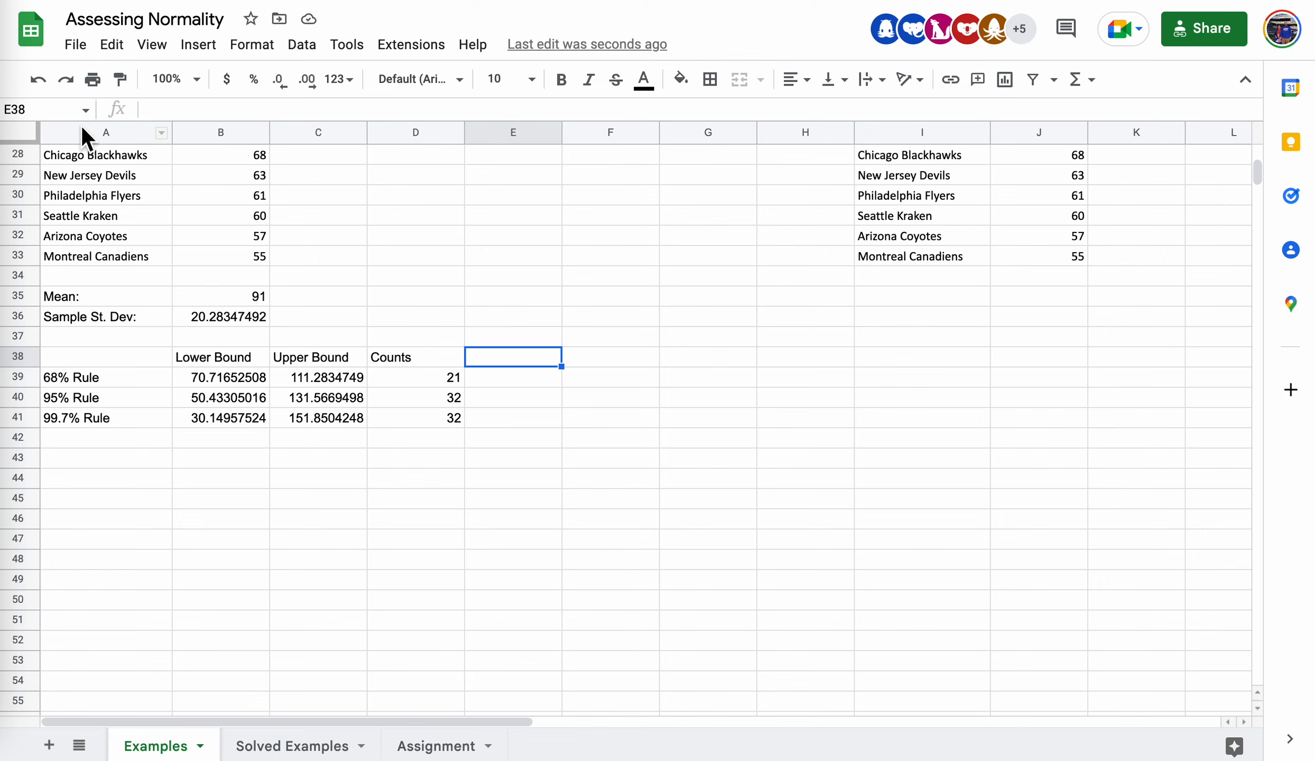
{"action": "scroll", "coordinate": [202, 283], "scroll_direction": "up", "scroll_amount": 10}
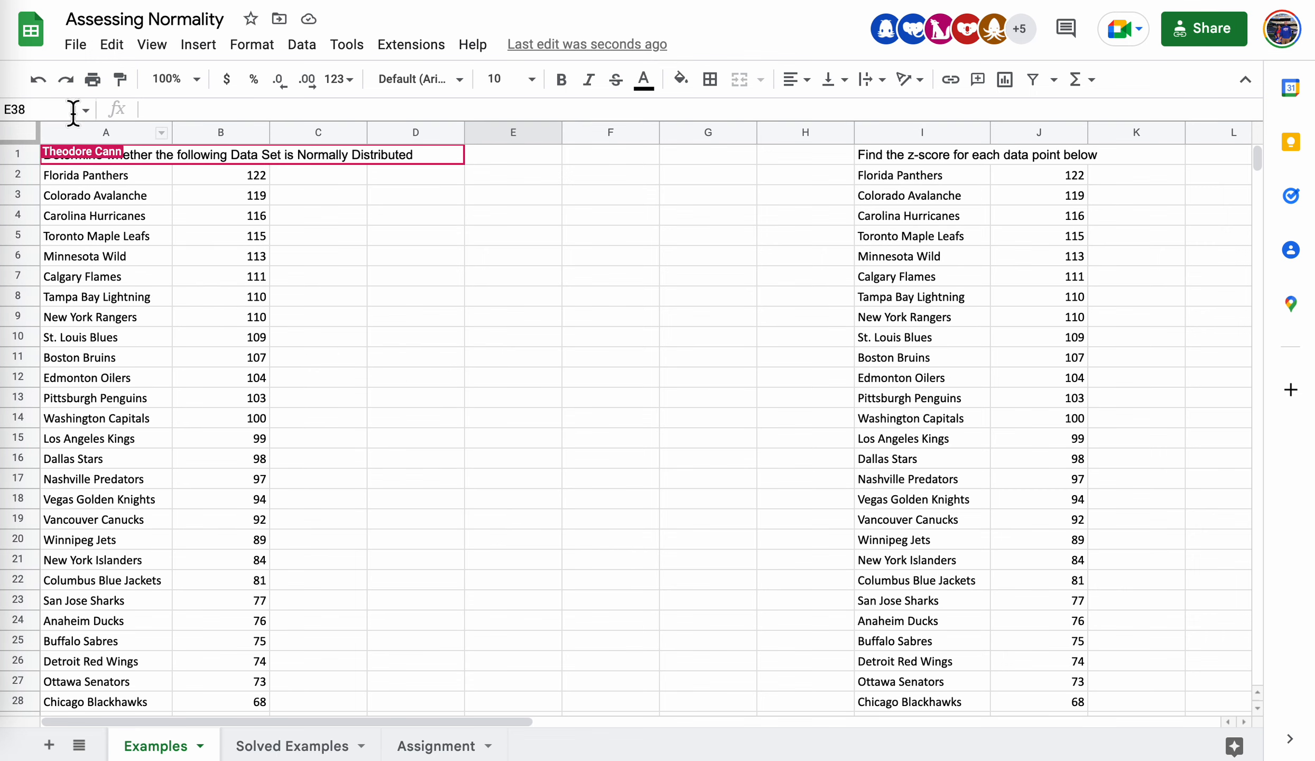
{"action": "scroll", "coordinate": [232, 374], "scroll_direction": "down", "scroll_amount": 13}
{"action": "scroll", "coordinate": [233, 373], "scroll_direction": "up", "scroll_amount": 5}
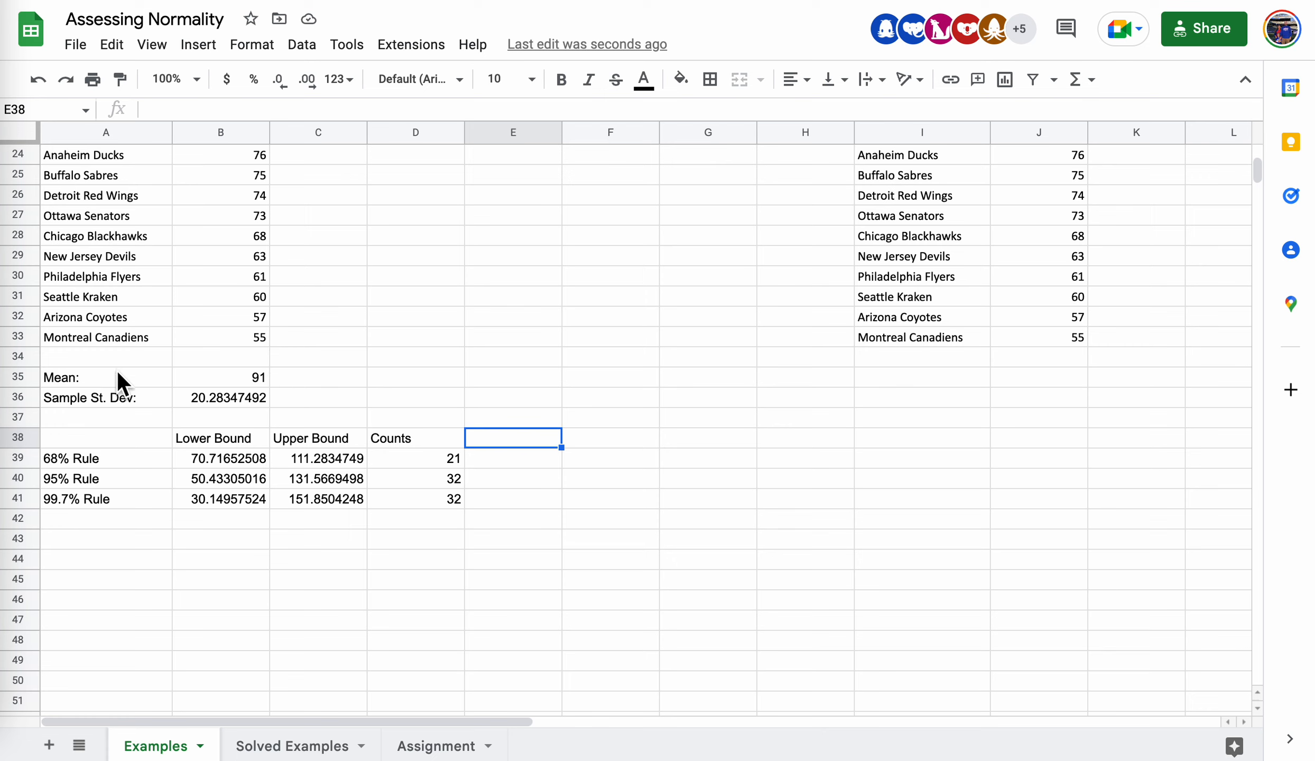
{"action": "left_click", "coordinate": [76, 355]}
{"action": "type", "text": "n"}
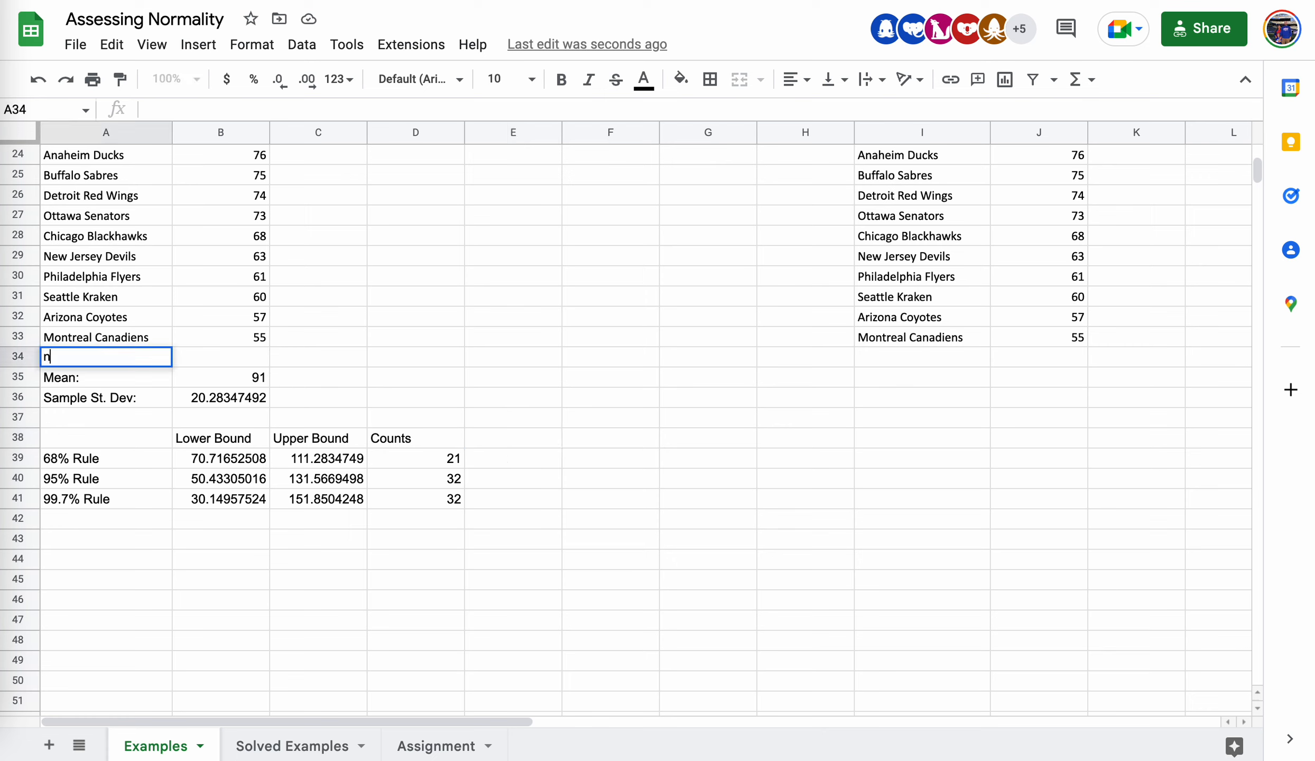
{"action": "type", "text": "umber of values:"}
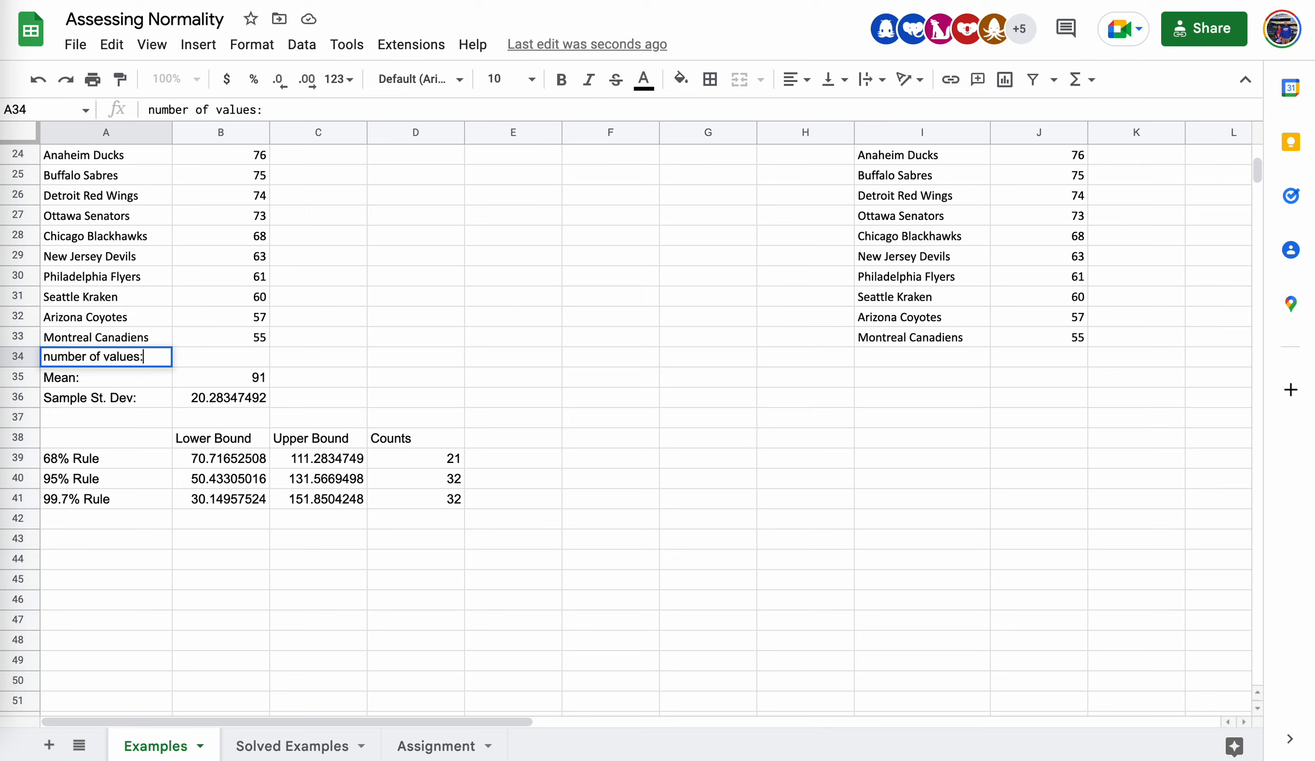
{"action": "key", "text": "Tab"}
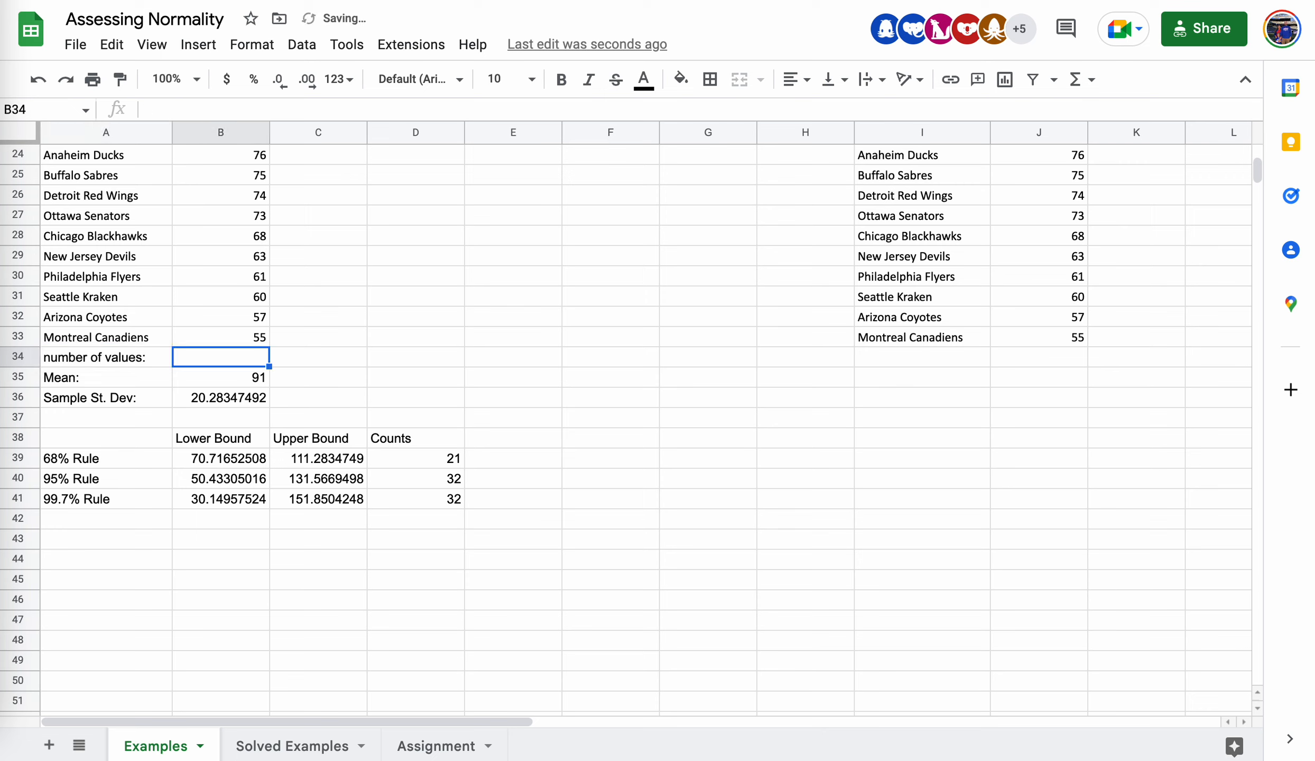
Enter a COUNT formula over B2:B33 in B34 to count the data values
{"action": "type", "text": "="}
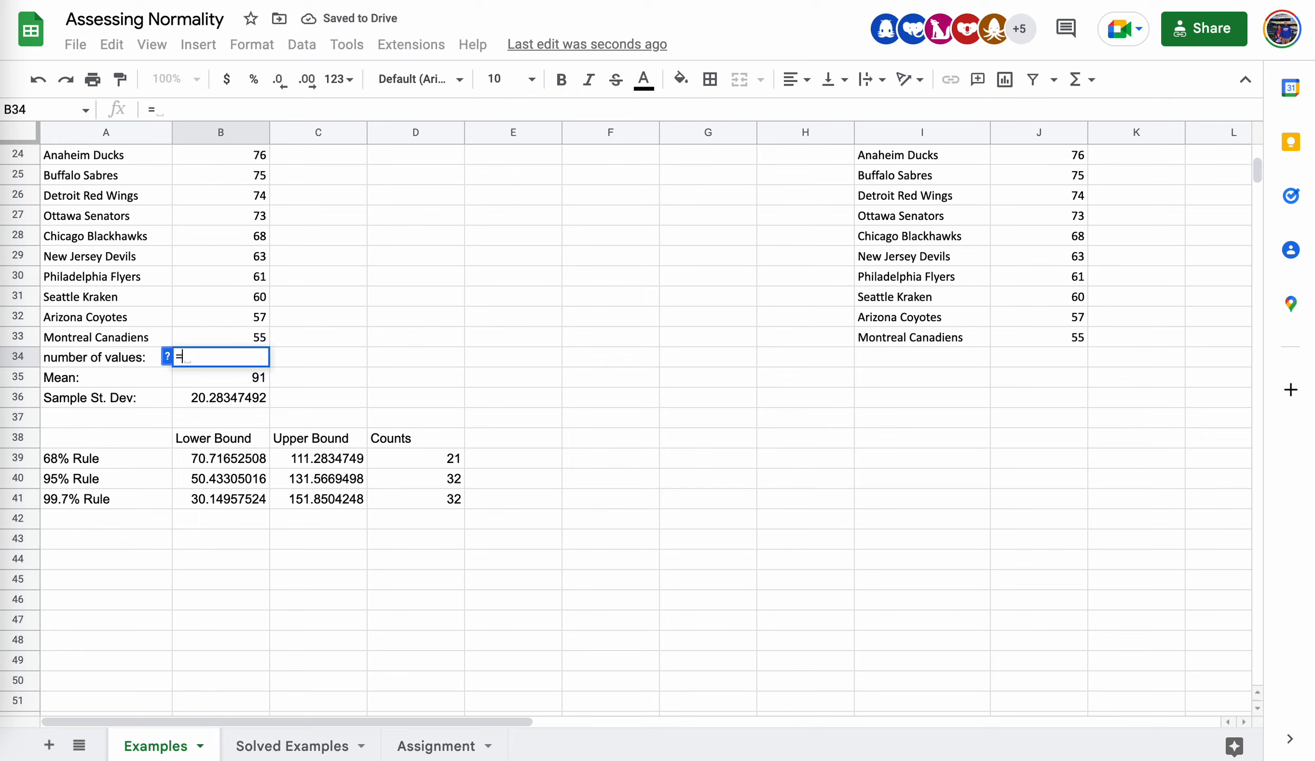
{"action": "type", "text": "cou"}
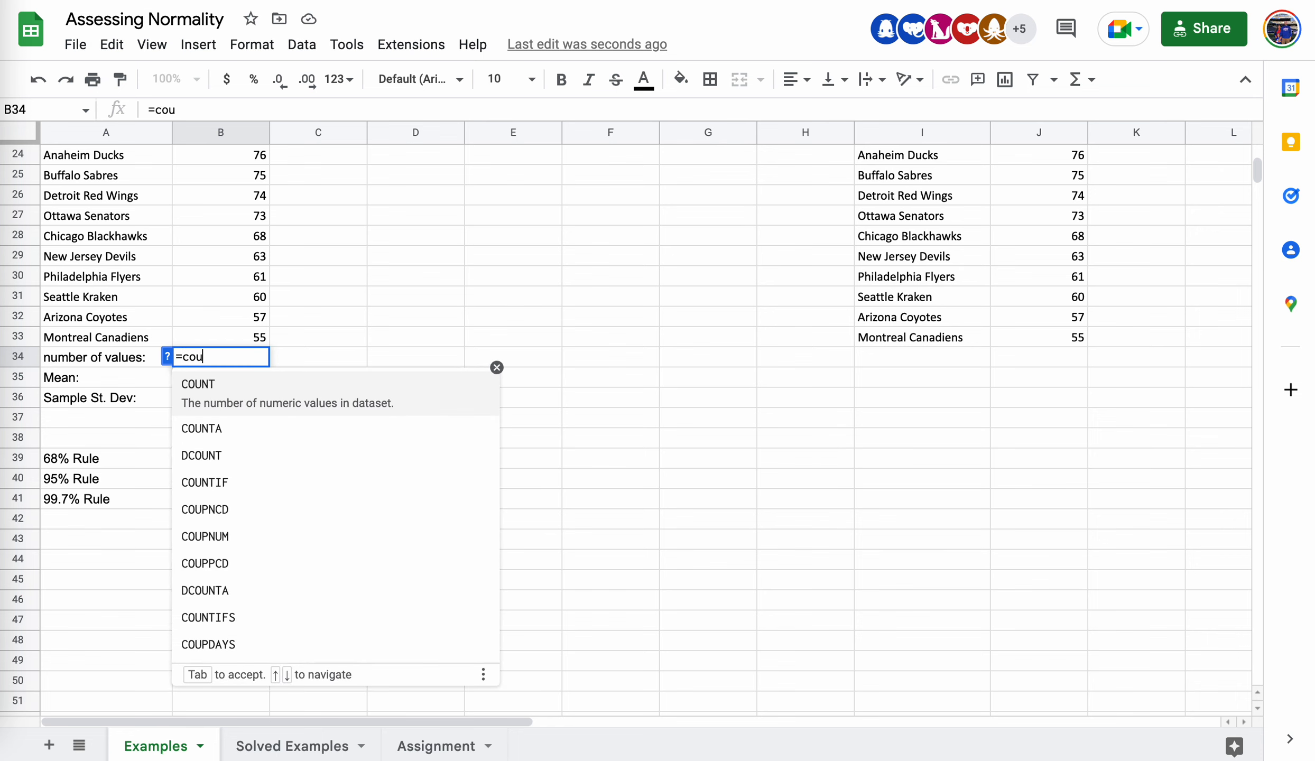
{"action": "type", "text": "nt("}
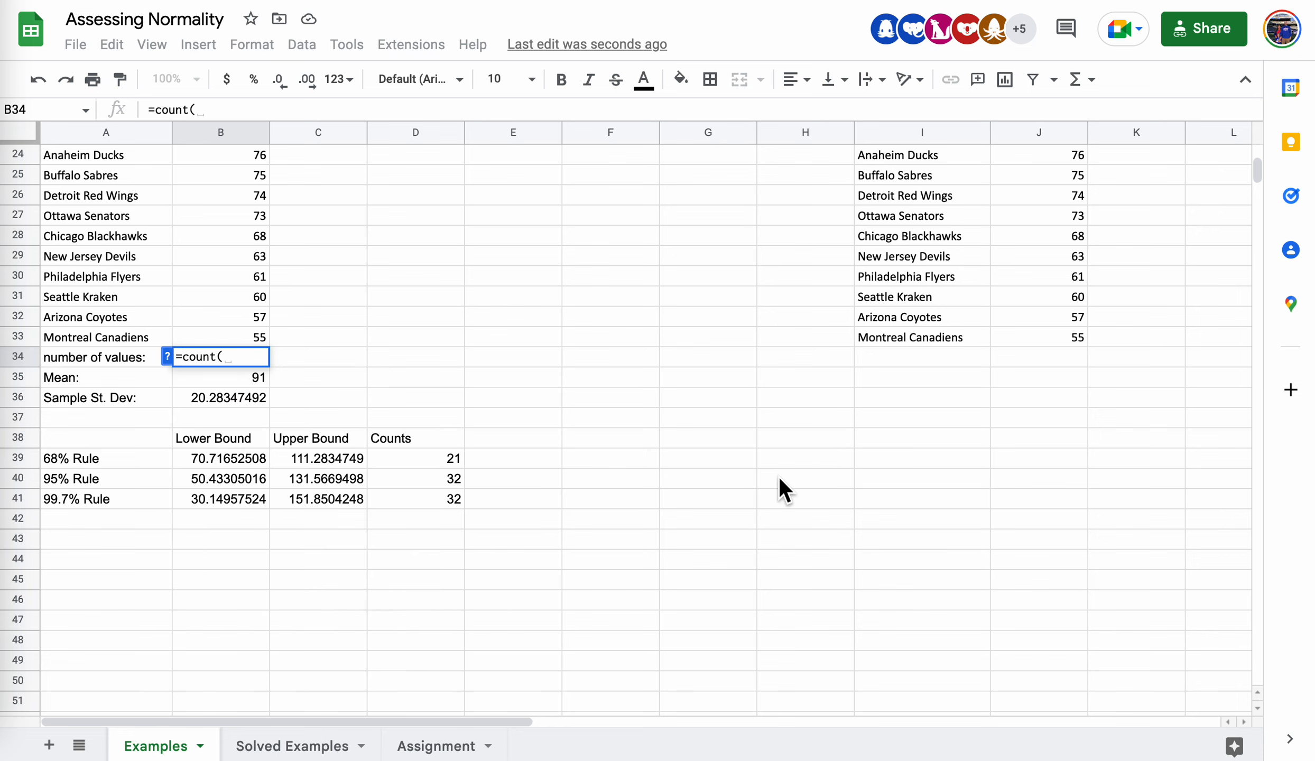
{"action": "scroll", "coordinate": [385, 293], "scroll_direction": "up", "scroll_amount": 4}
{"action": "scroll", "coordinate": [269, 186], "scroll_direction": "up", "scroll_amount": 4}
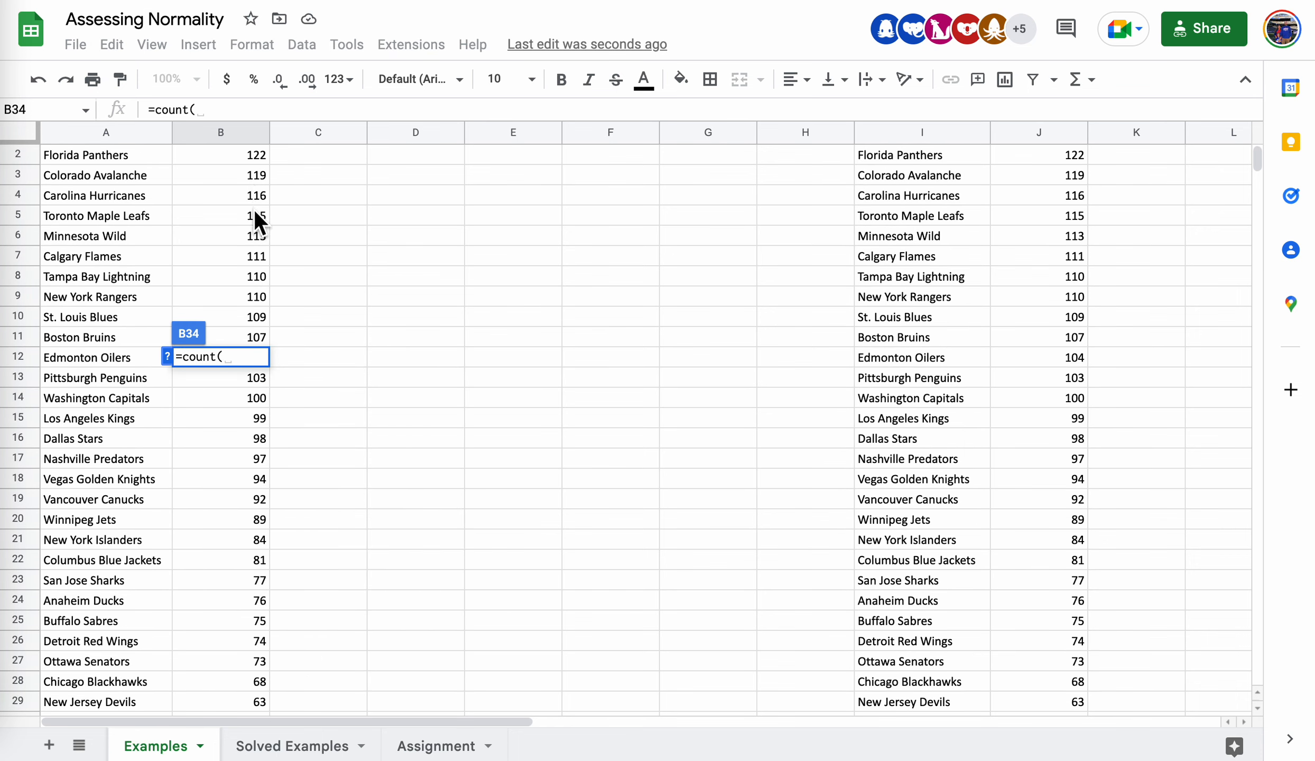
{"action": "left_click_drag", "start_coordinate": [244, 170], "coordinate": [253, 333]}
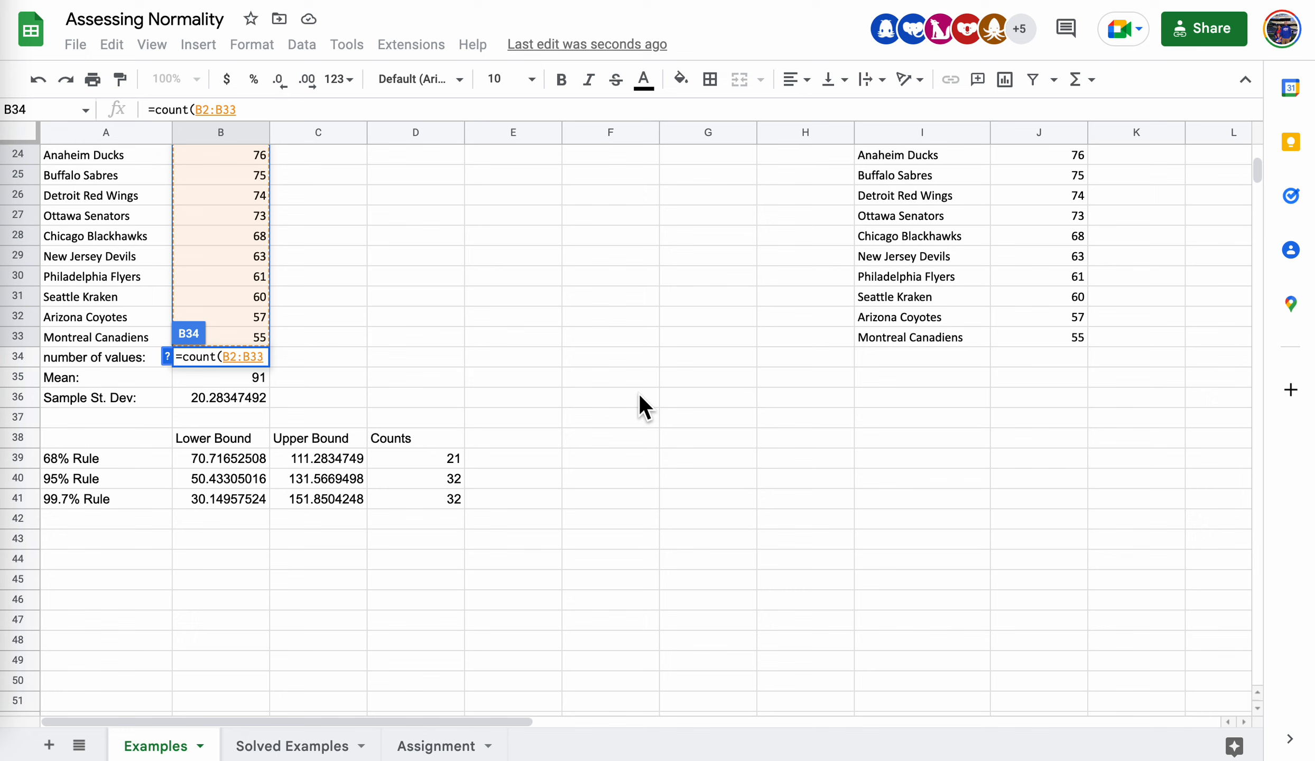
{"action": "key", "text": "Return"}
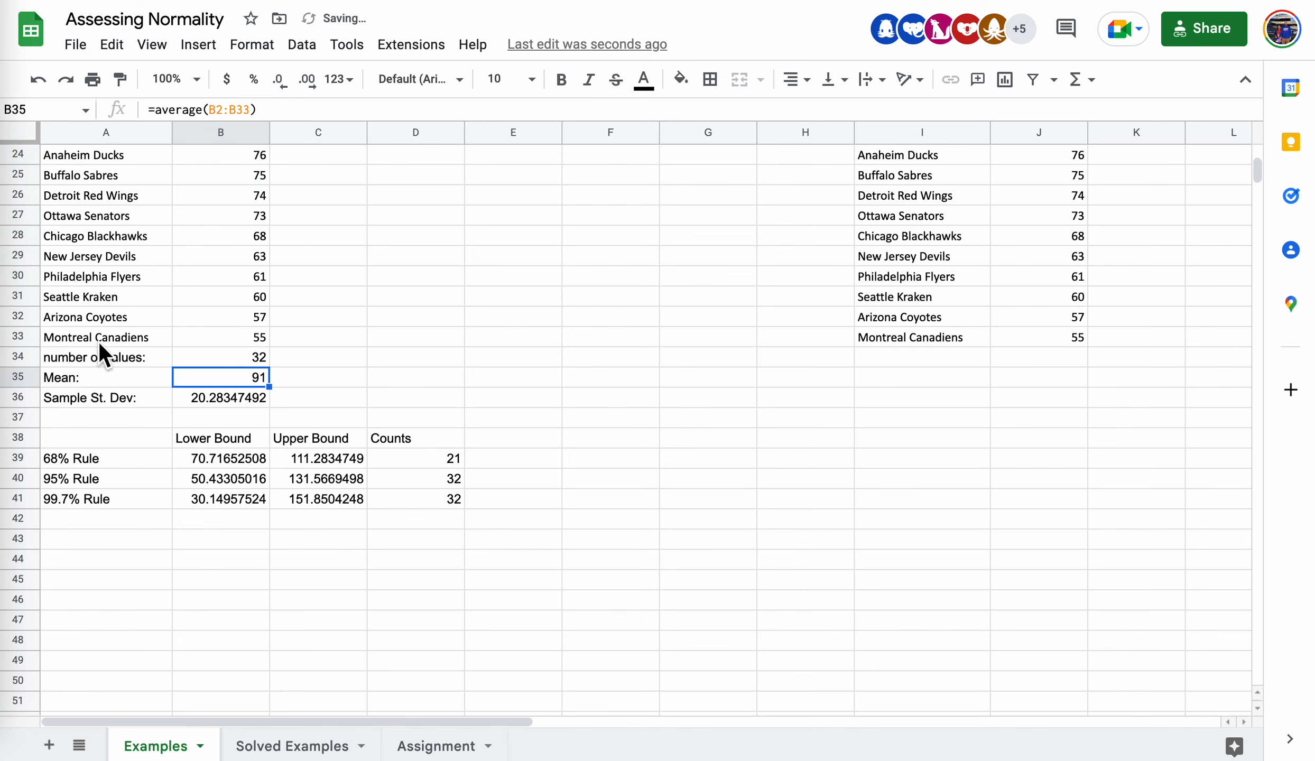
Insert one blank row above the "number of values:" row to separate it from the team data
{"action": "left_click", "coordinate": [22, 353]}
{"action": "right_click", "coordinate": [23, 353]}
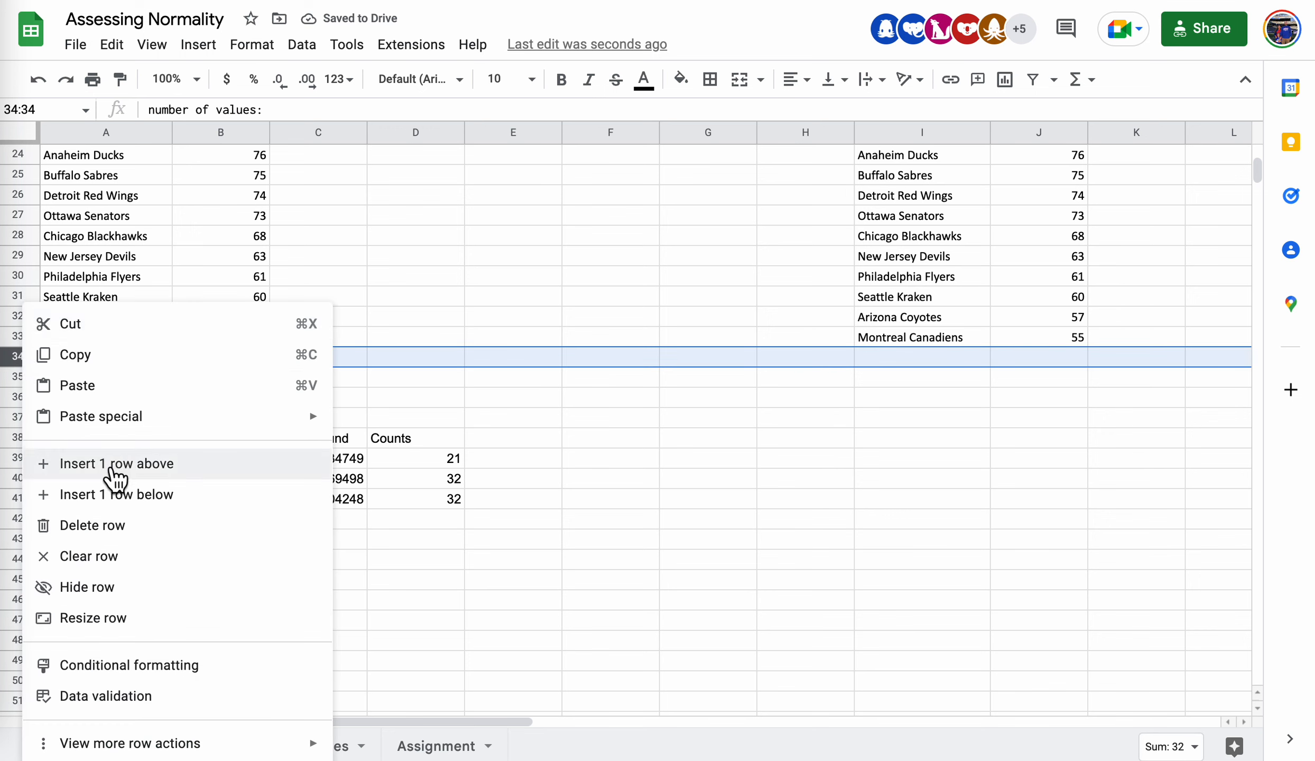
{"action": "left_click", "coordinate": [115, 464]}
{"action": "left_click", "coordinate": [608, 437]}
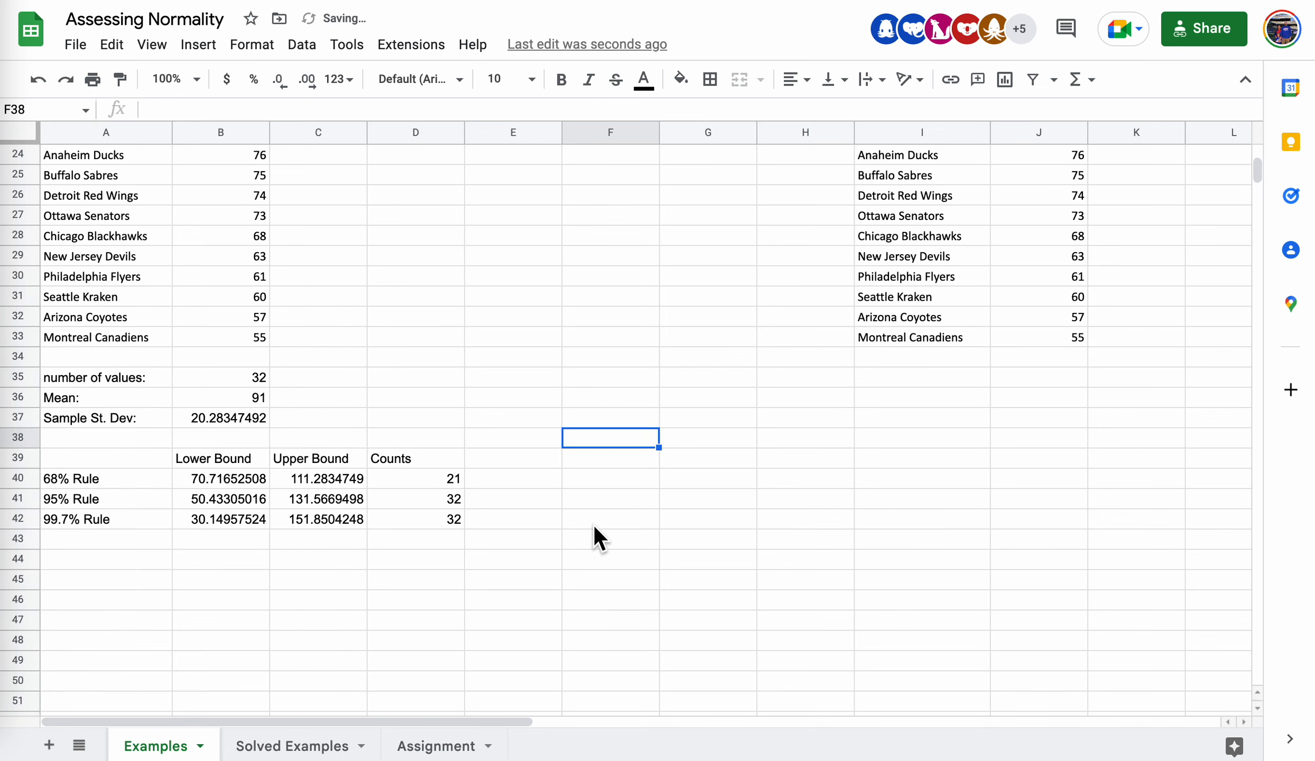
Add the column heading "Percent" in E39, next to the Counts heading
{"action": "left_click", "coordinate": [244, 377]}
{"action": "left_click", "coordinate": [515, 458]}
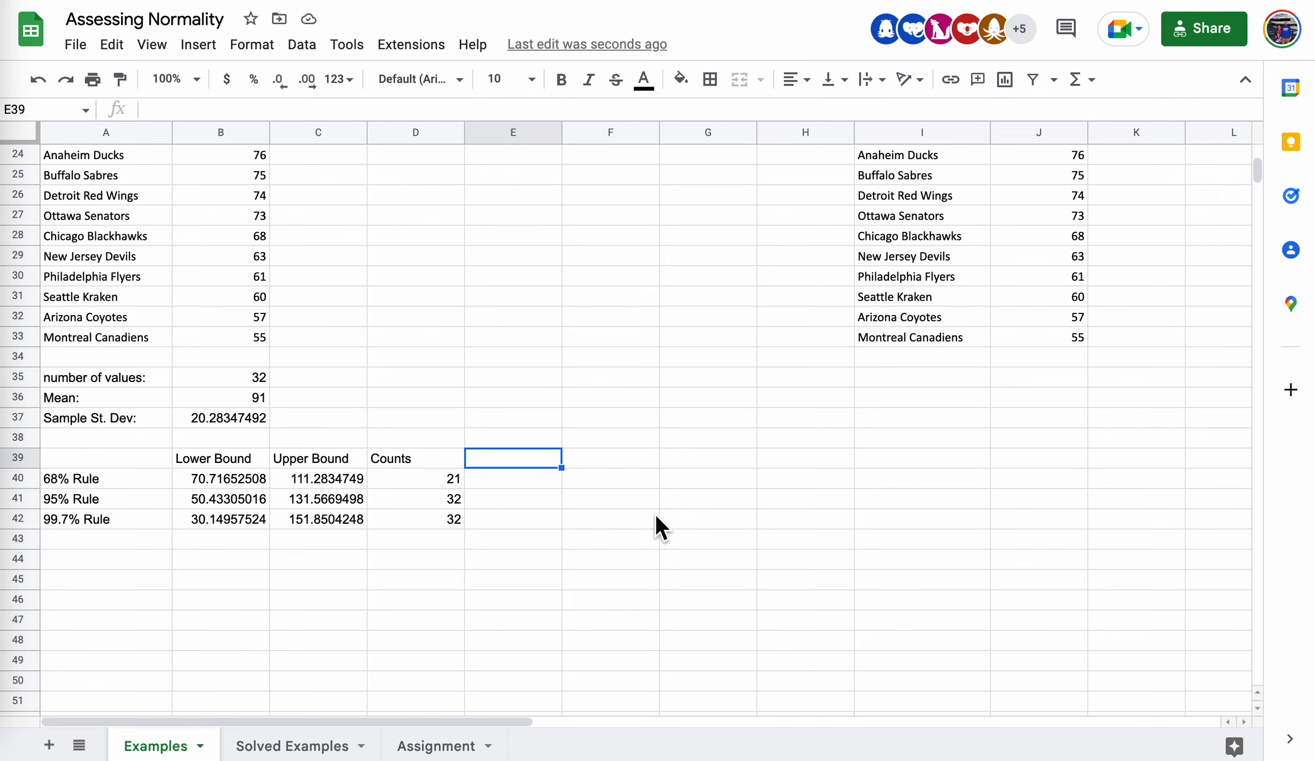
{"action": "type", "text": "Perc"}
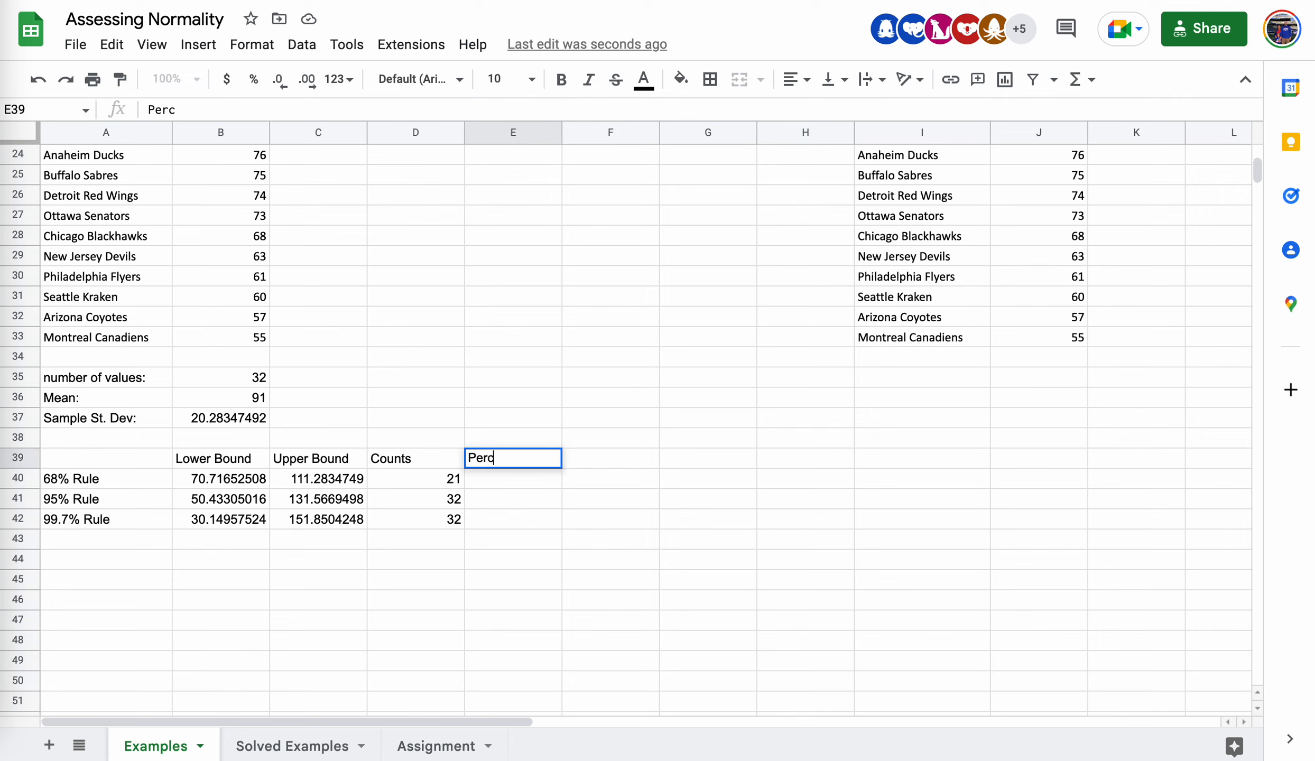
{"action": "type", "text": "ent"}
{"action": "key", "text": "Return"}
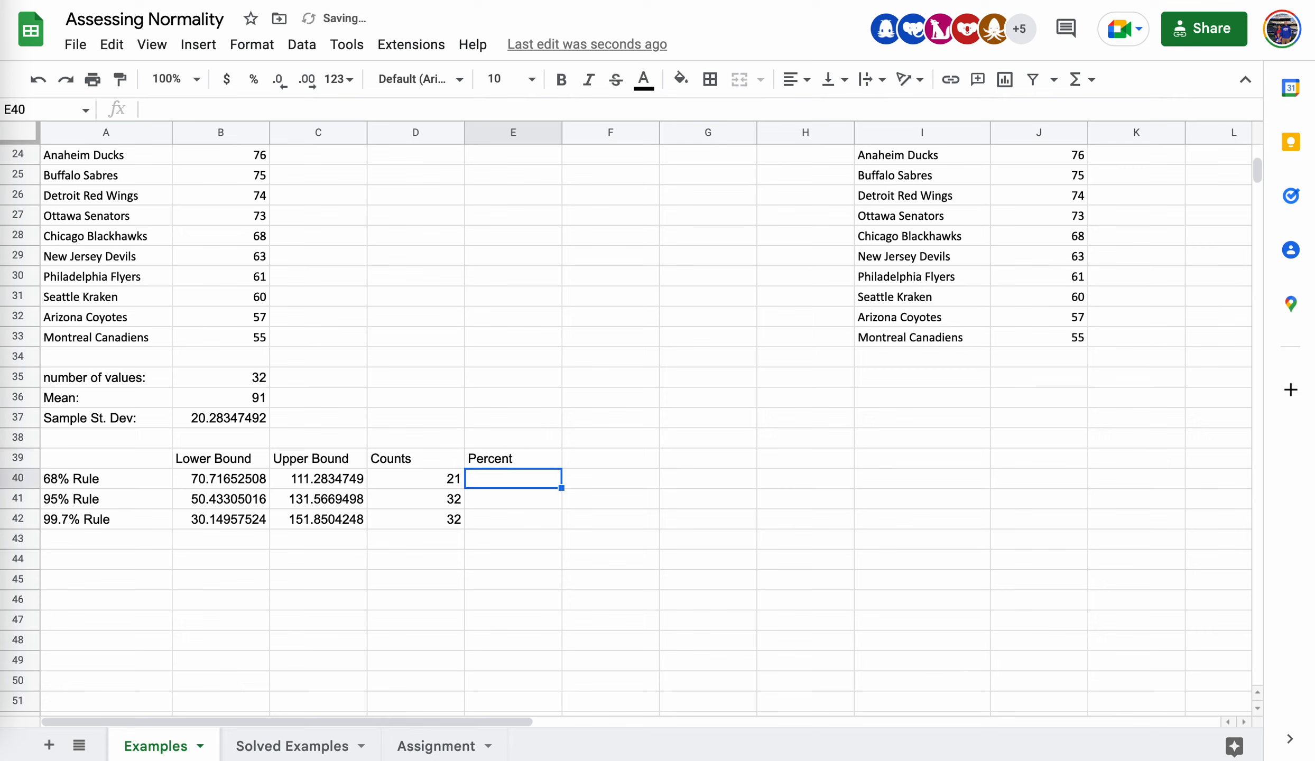
Enter the formula =D40/B35*100 in E40 to calculate the 68% rule's percentage of values
{"action": "type", "text": "="}
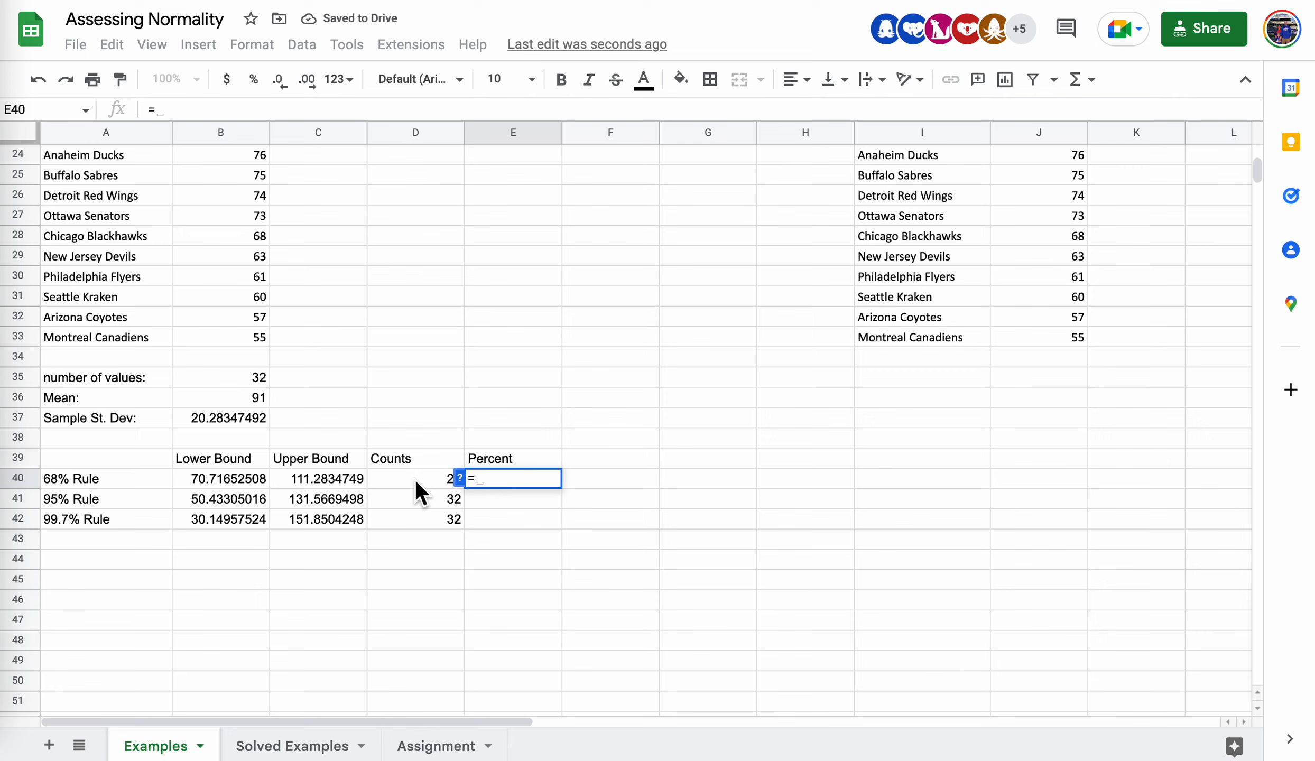
{"action": "left_click", "coordinate": [434, 481]}
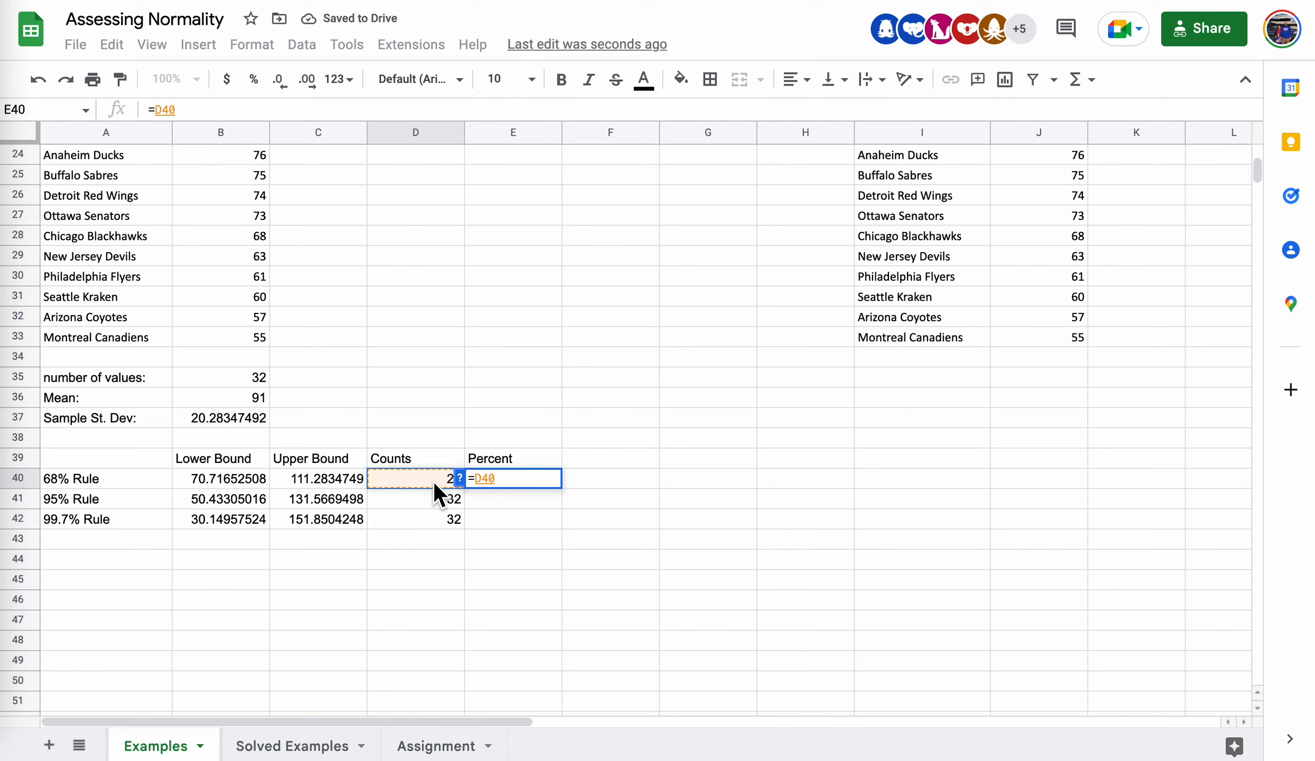
{"action": "type", "text": "/"}
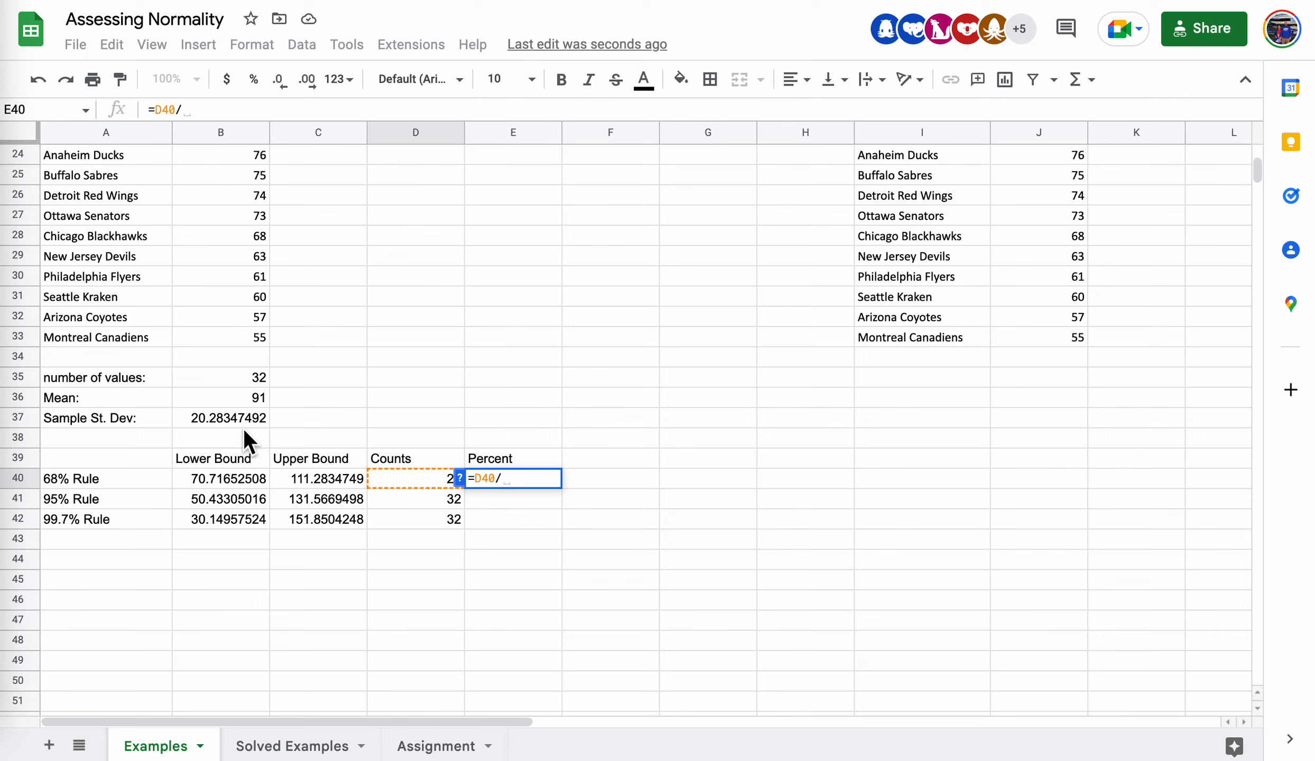
{"action": "left_click", "coordinate": [246, 376]}
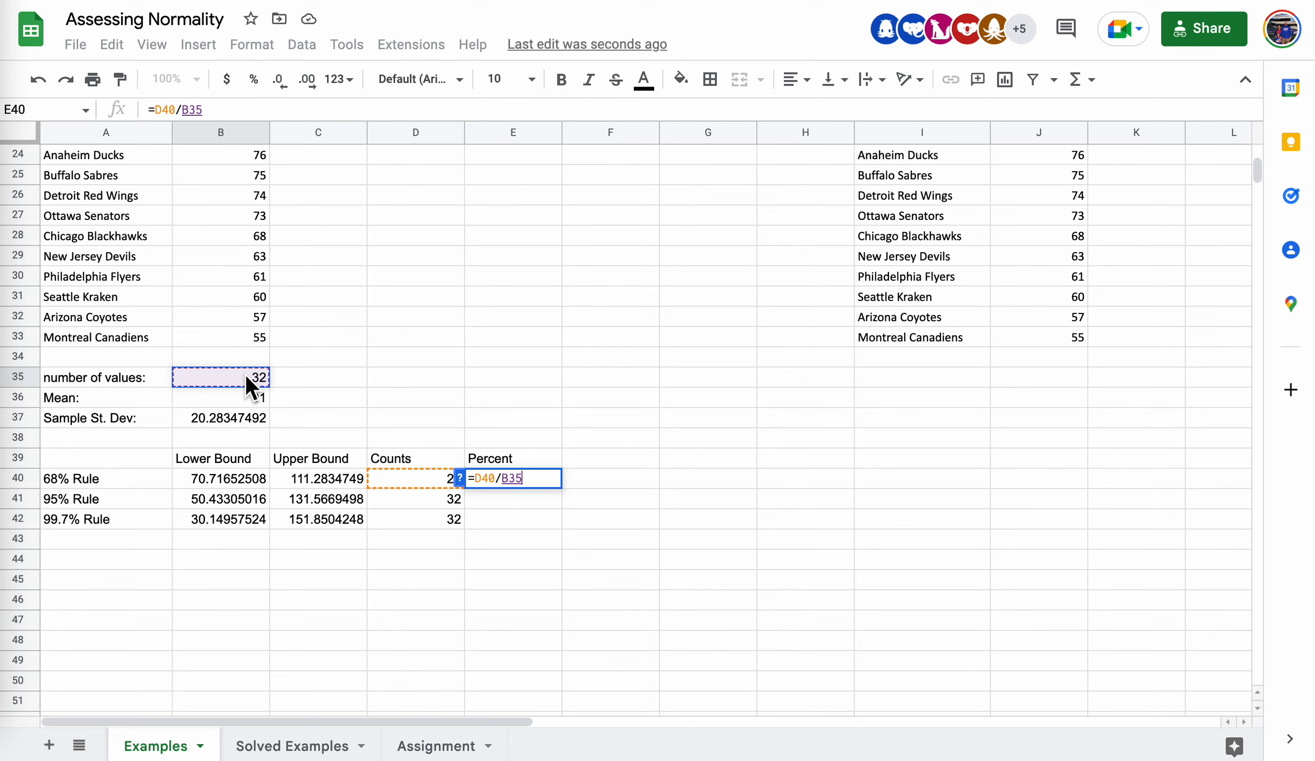
{"action": "type", "text": "*4"}
{"action": "key", "text": "BackSpace"}
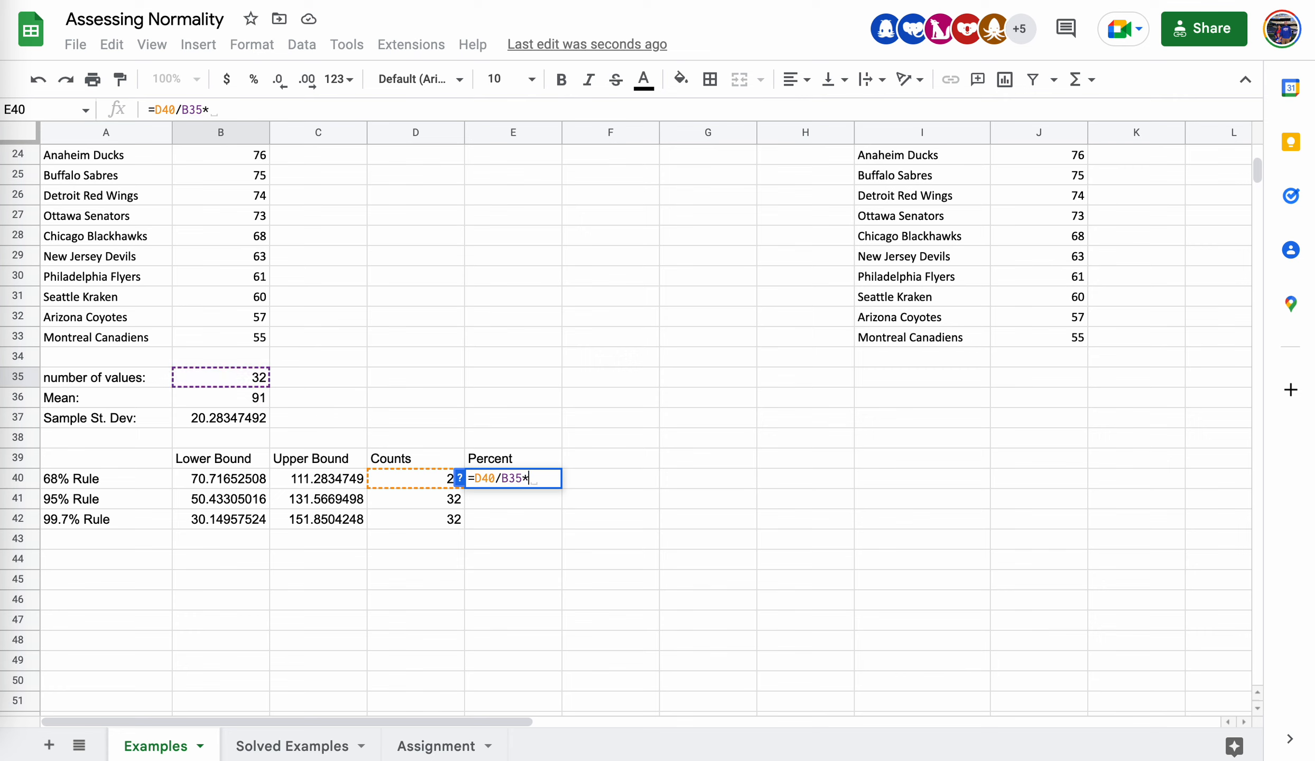
{"action": "type", "text": "100"}
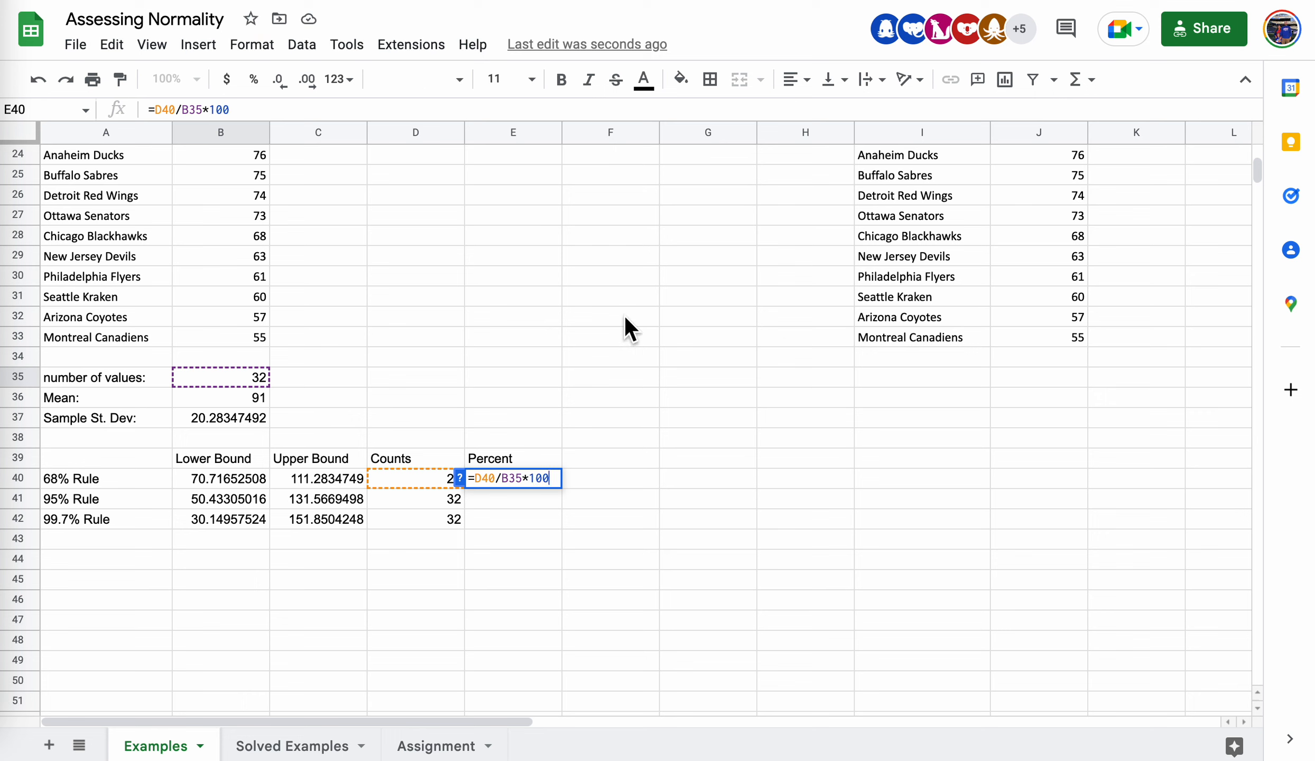
{"action": "key", "text": "Return"}
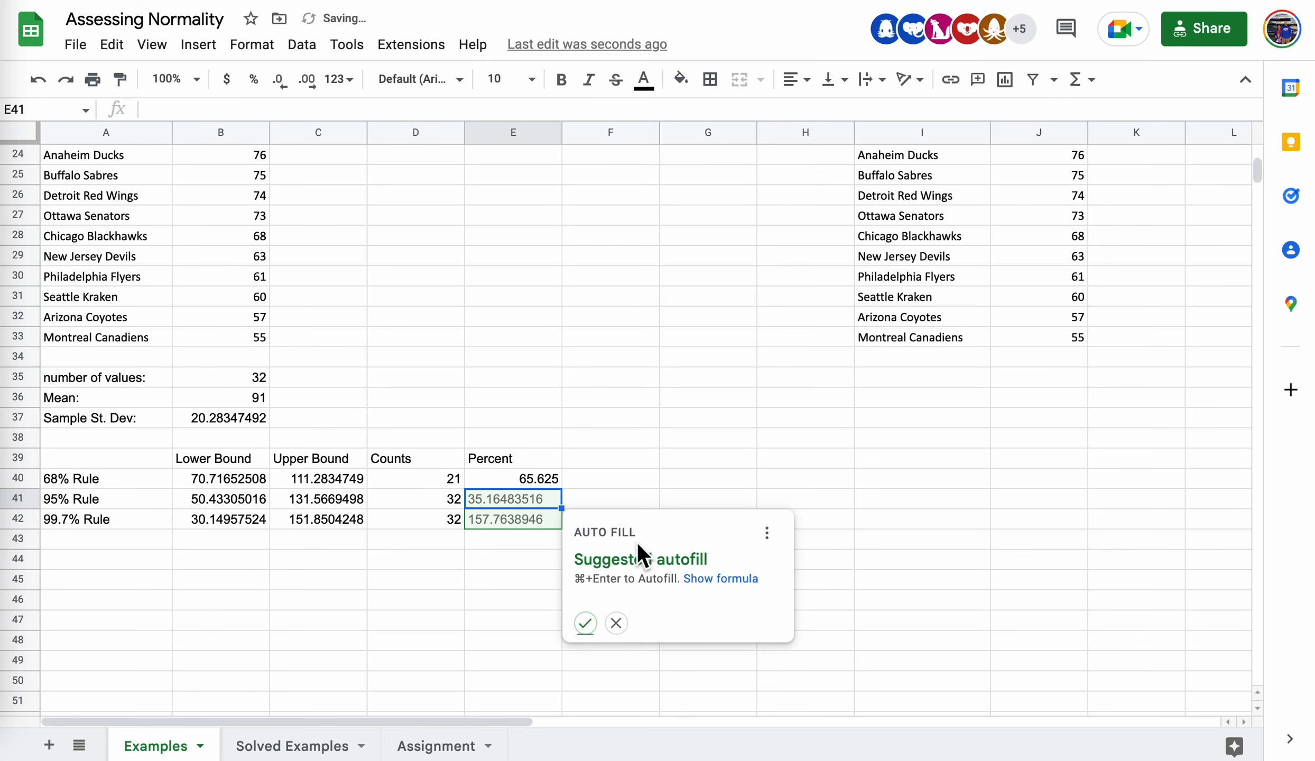
{"action": "left_click", "coordinate": [585, 622]}
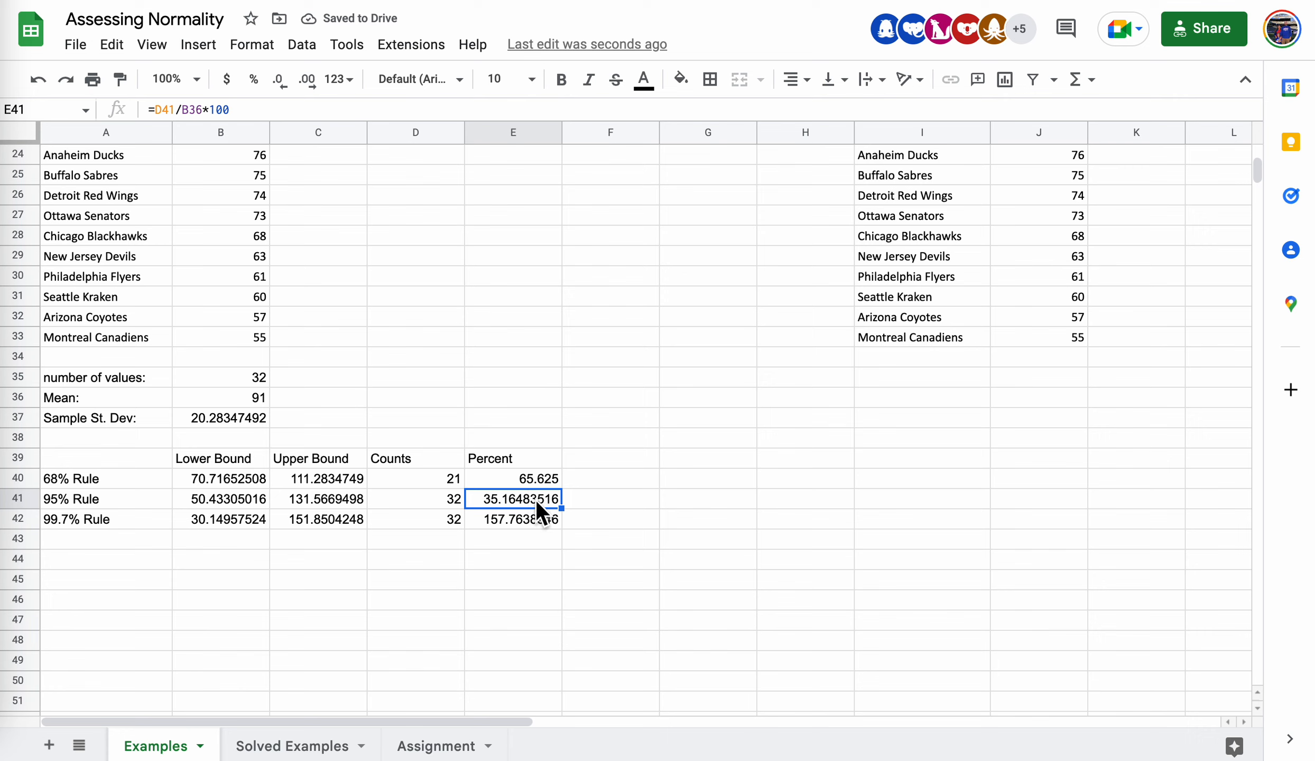
{"action": "left_click_drag", "start_coordinate": [522, 498], "coordinate": [529, 523]}
{"action": "key", "text": "Delete"}
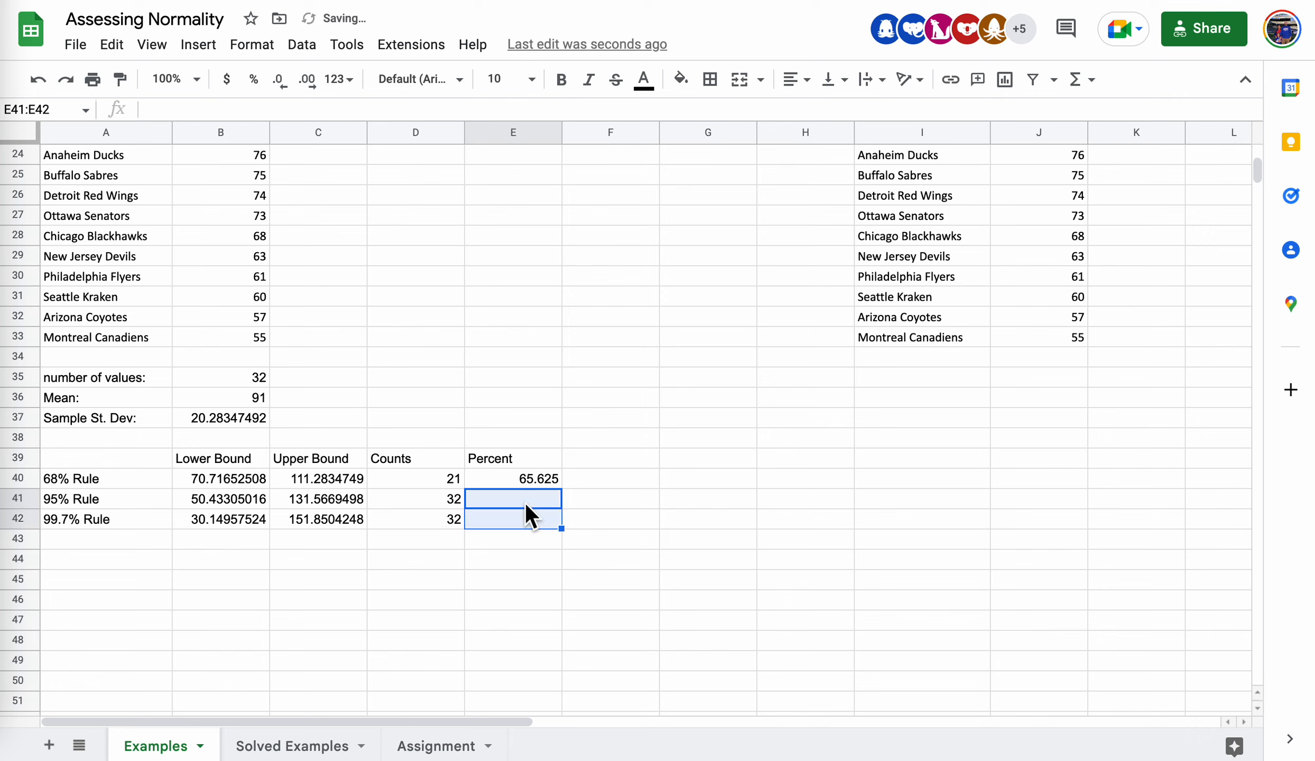
Make the B35 reference in E40 absolute so the 68% rule's percent formula reads =D40/$B$35*100
{"action": "left_click", "coordinate": [529, 478]}
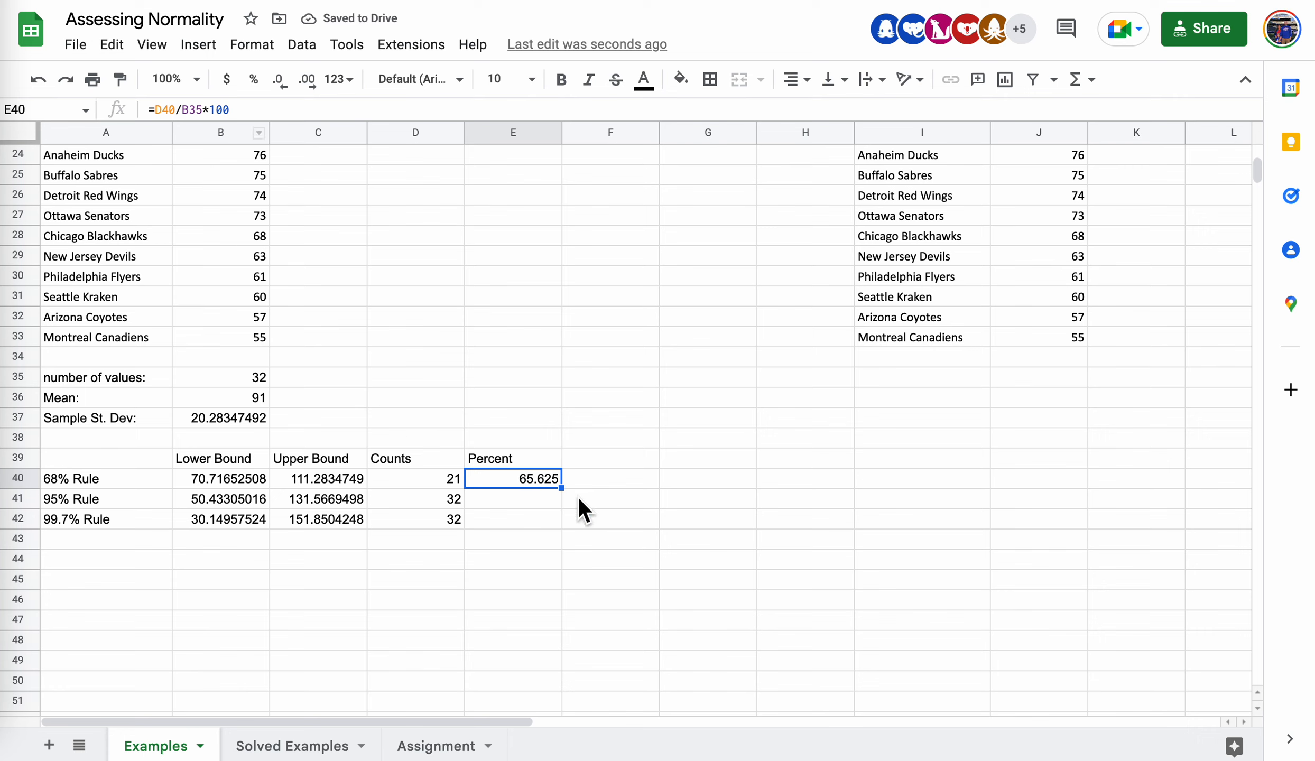
{"action": "left_click", "coordinate": [180, 111]}
{"action": "type", "text": "$"}
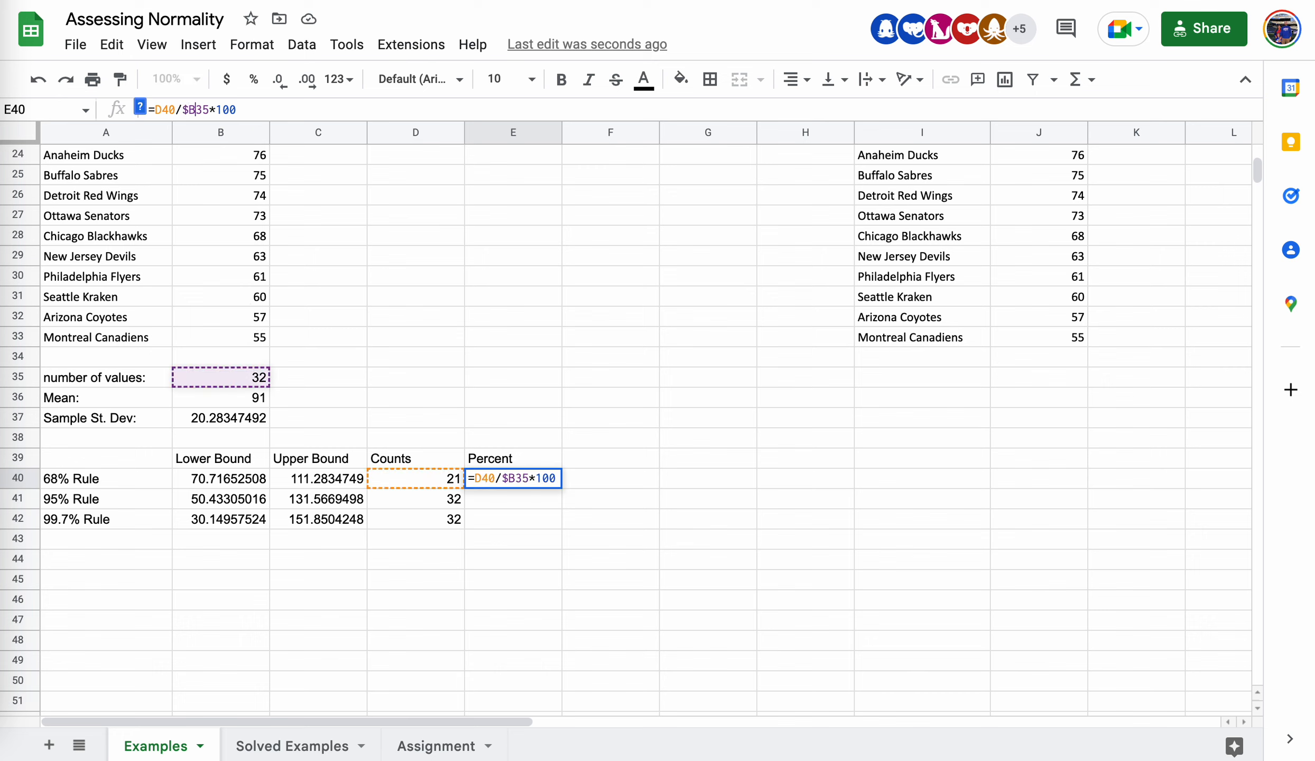
{"action": "key", "text": "Right"}
{"action": "type", "text": "$"}
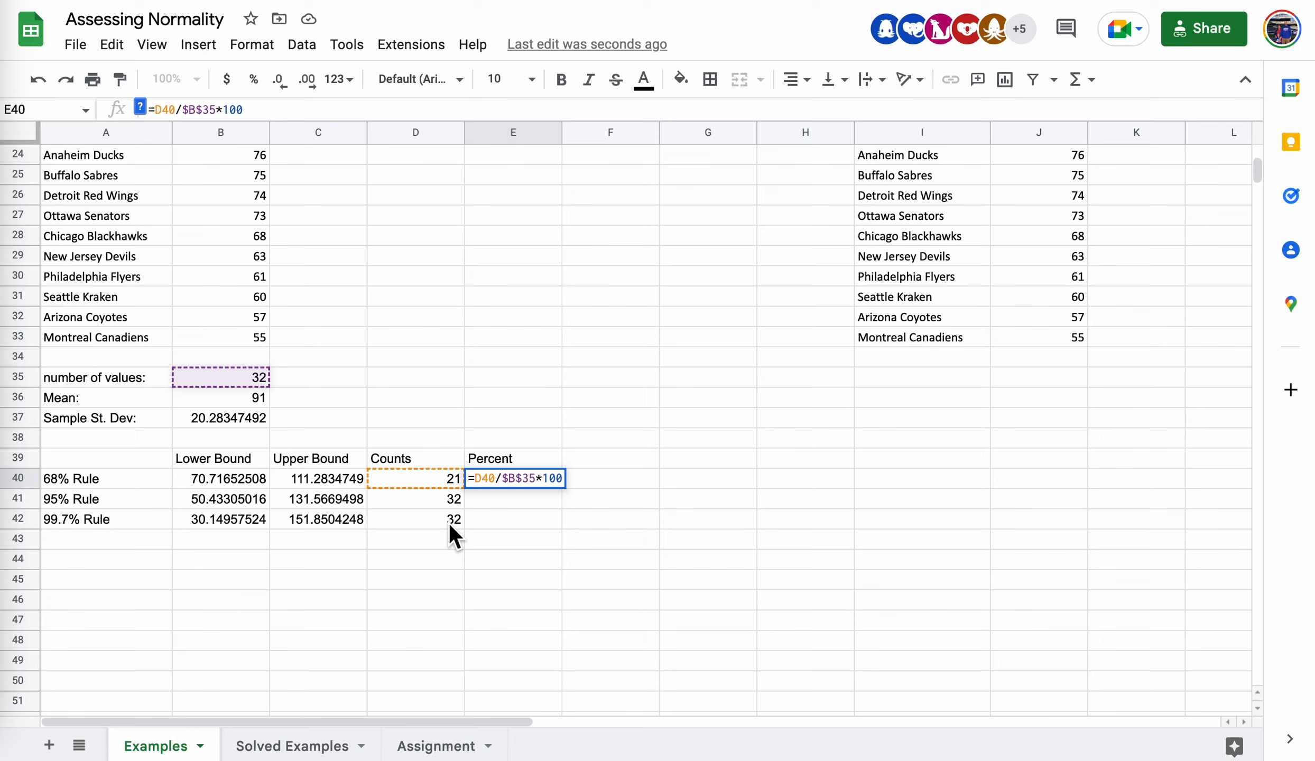
{"action": "left_click", "coordinate": [264, 109]}
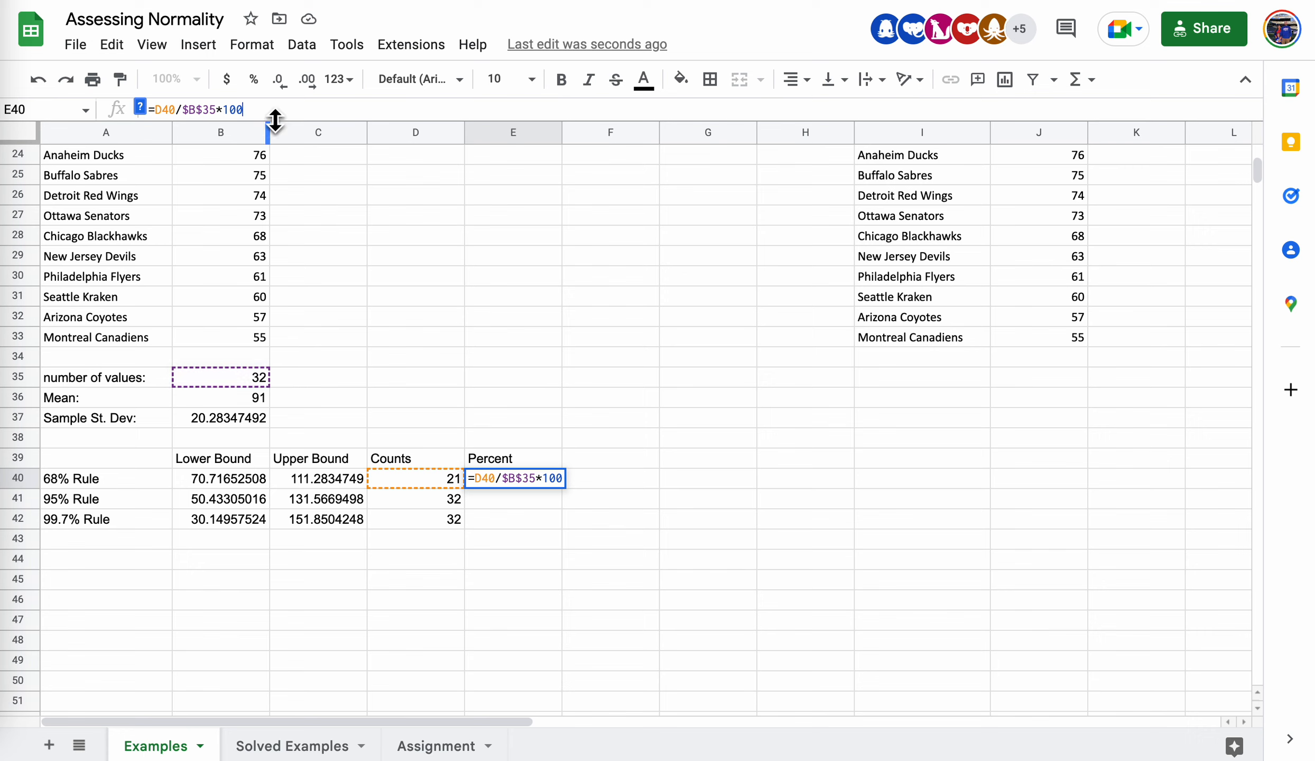
{"action": "key", "text": "Return"}
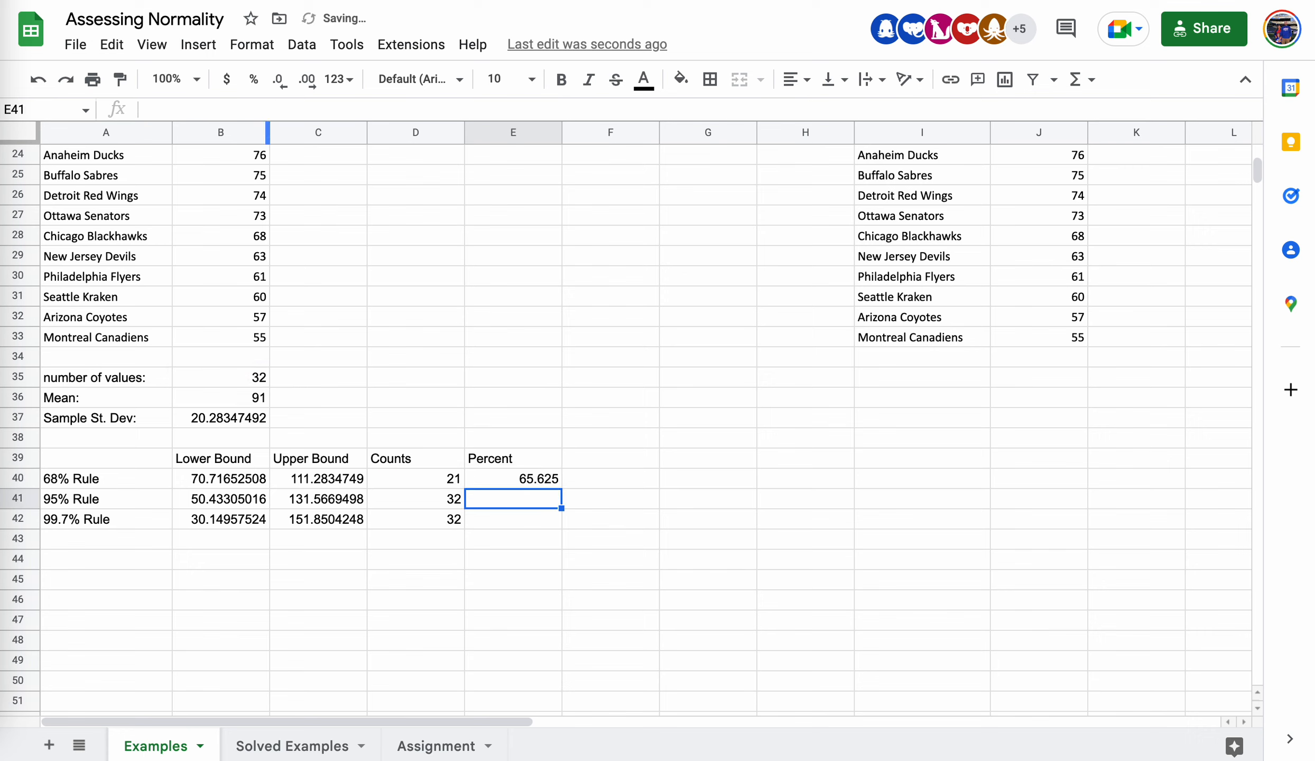
Fill the percent formula from E40 down through E42 for the 95% and 99.7% rules
{"action": "left_click", "coordinate": [540, 478]}
{"action": "left_click_drag", "start_coordinate": [561, 487], "coordinate": [556, 521]}
{"action": "left_click", "coordinate": [690, 584]}
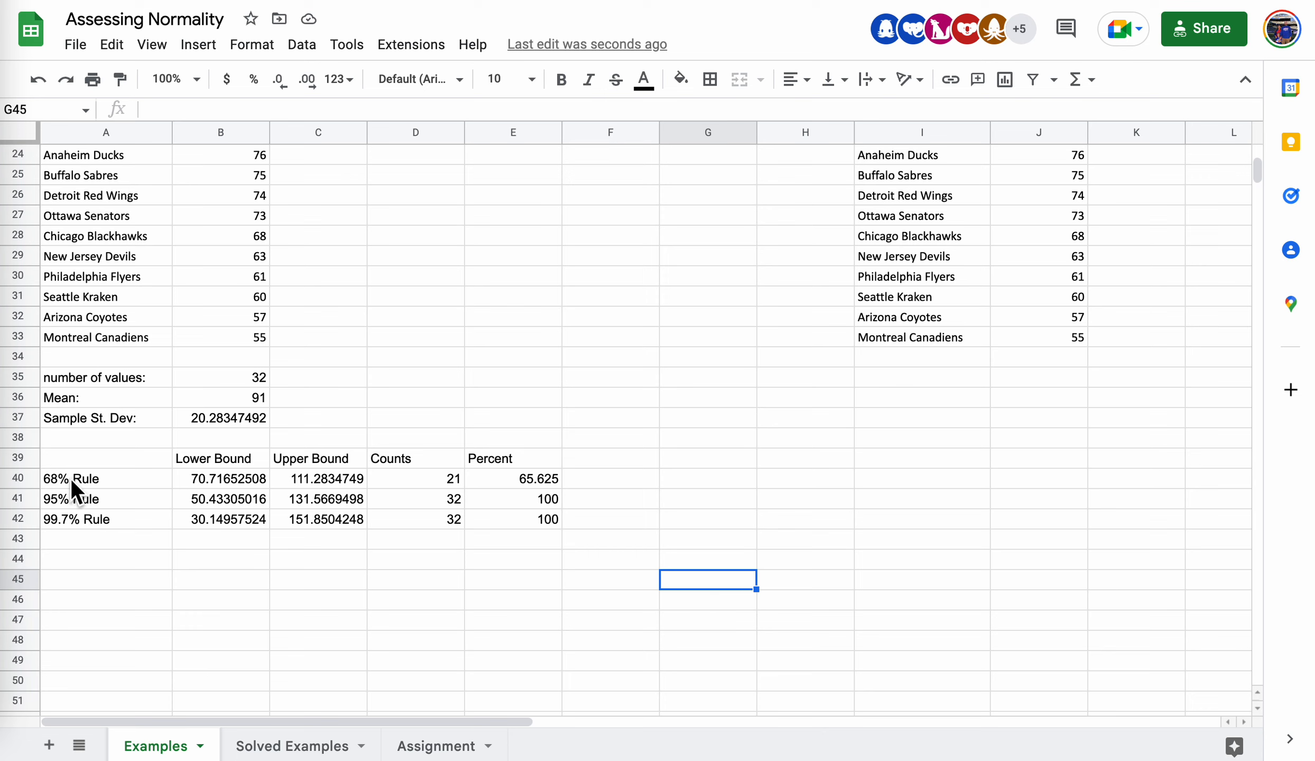
Highlight the rule labels in A40:A42 with a yellow fill
{"action": "left_click_drag", "start_coordinate": [70, 479], "coordinate": [70, 515]}
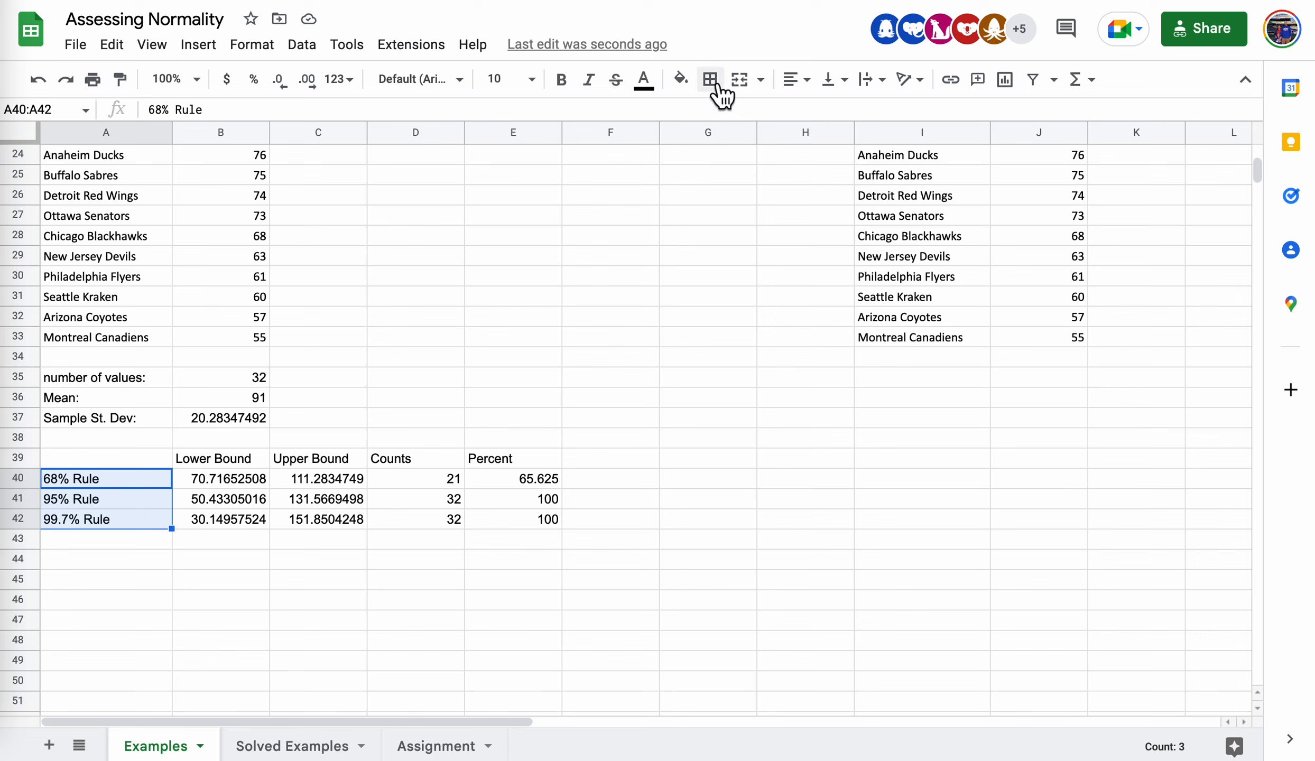
{"action": "left_click", "coordinate": [699, 80]}
{"action": "left_click", "coordinate": [681, 79]}
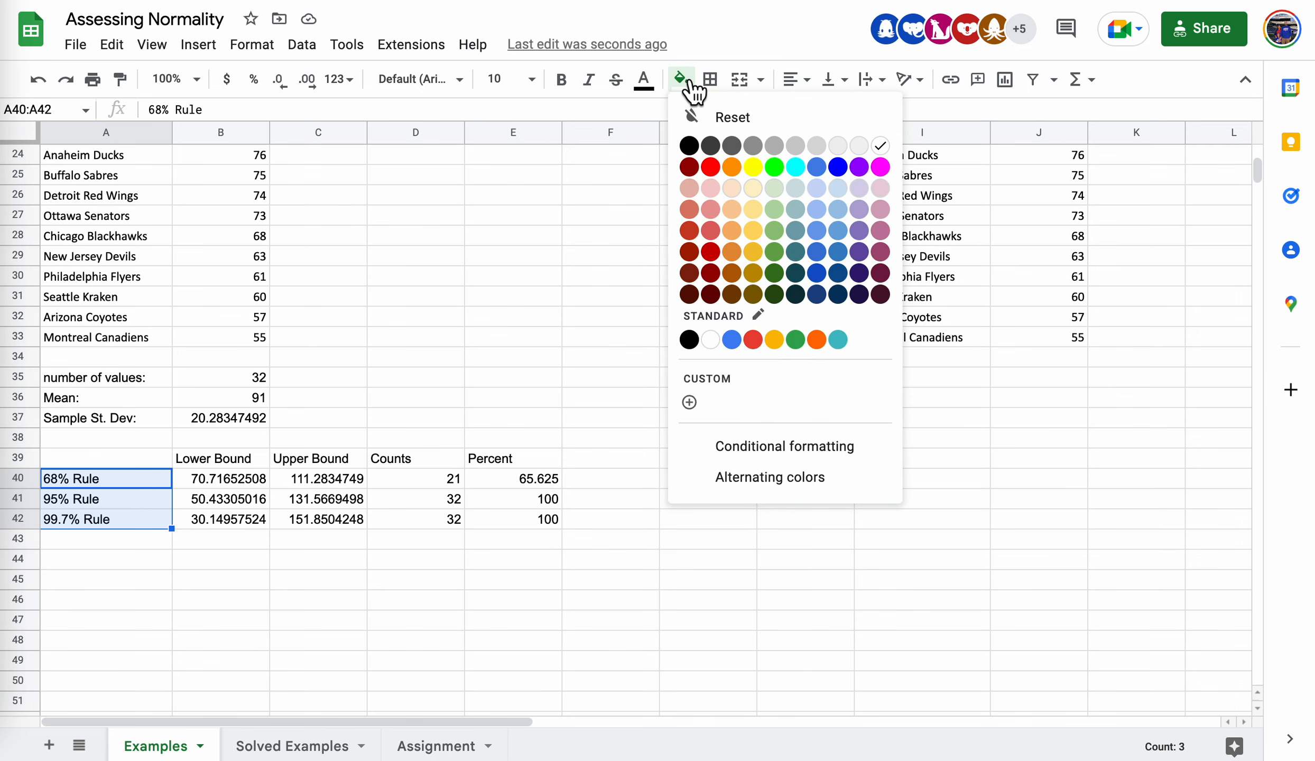
{"action": "left_click", "coordinate": [767, 168]}
Highlight the Percent heading and its values in E39:E42 with the same yellow fill
{"action": "left_click_drag", "start_coordinate": [532, 466], "coordinate": [539, 523]}
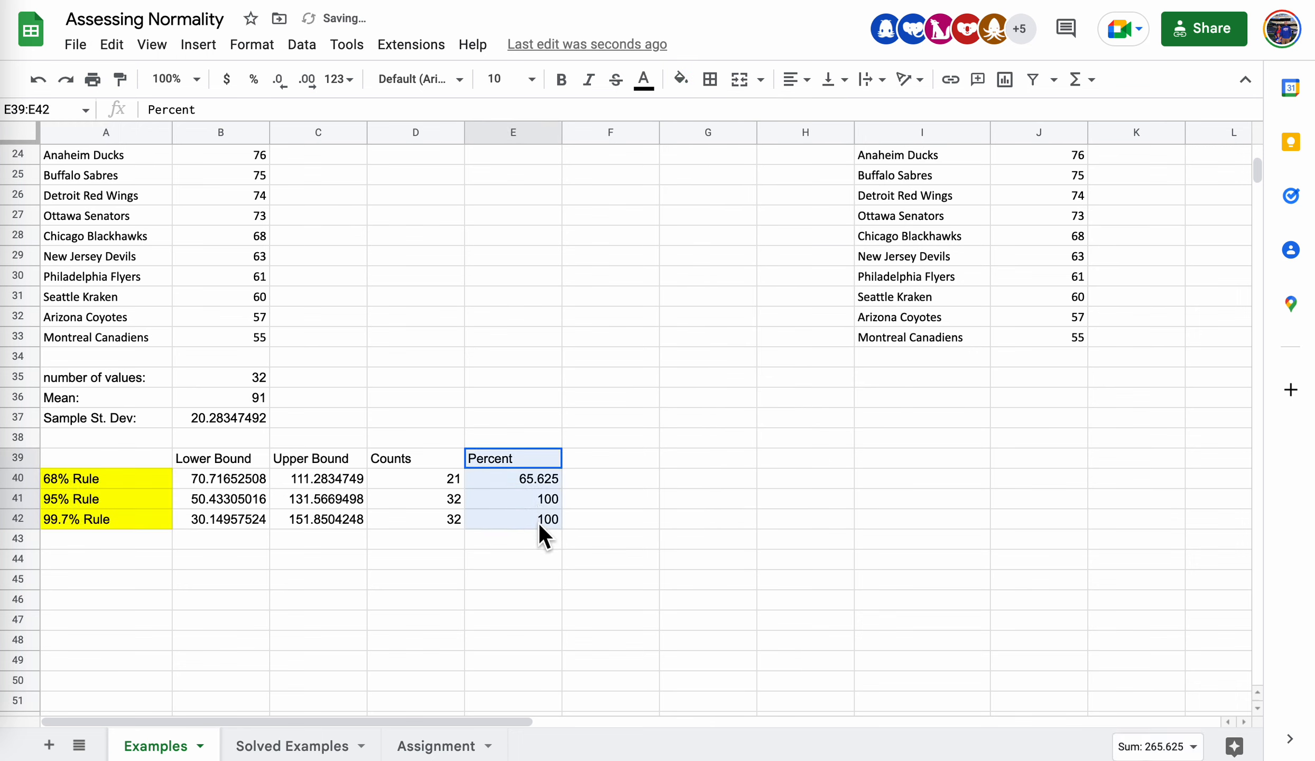
{"action": "left_click", "coordinate": [680, 80]}
{"action": "left_click", "coordinate": [754, 168]}
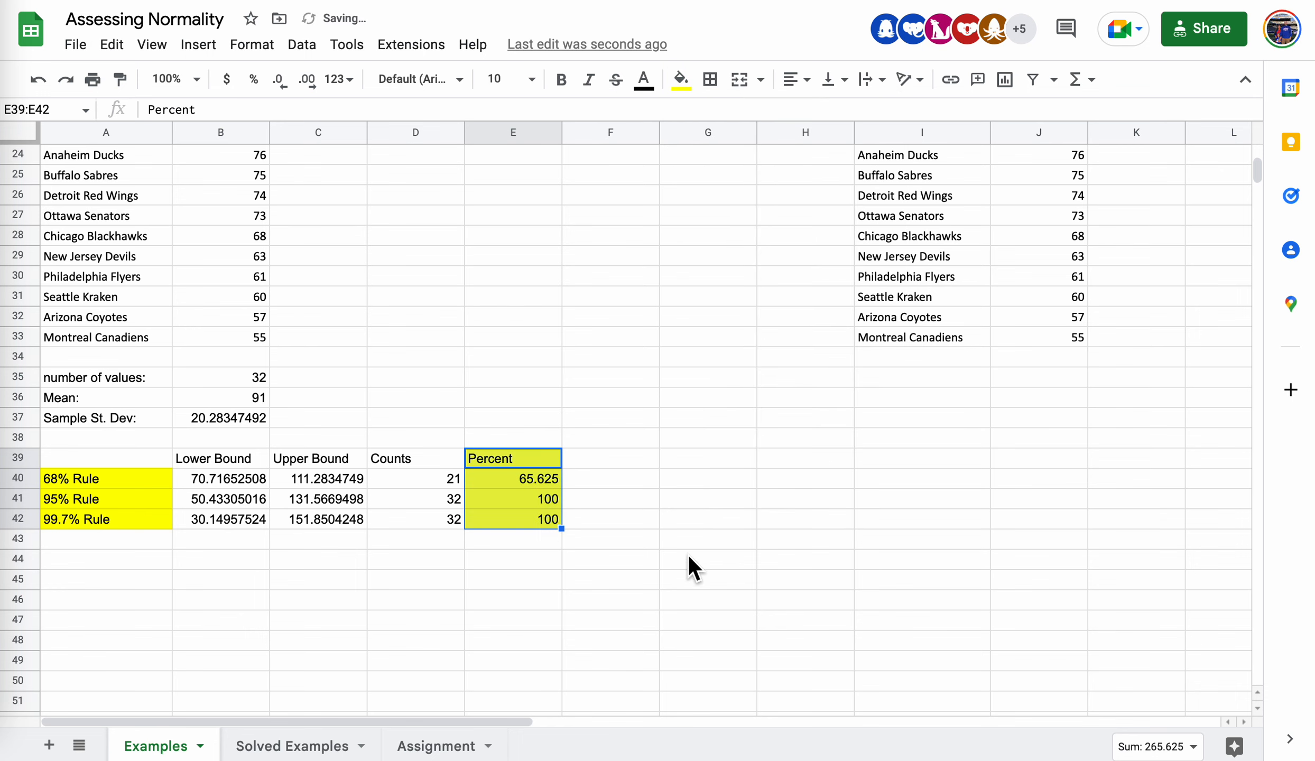
{"action": "left_click", "coordinate": [520, 660]}
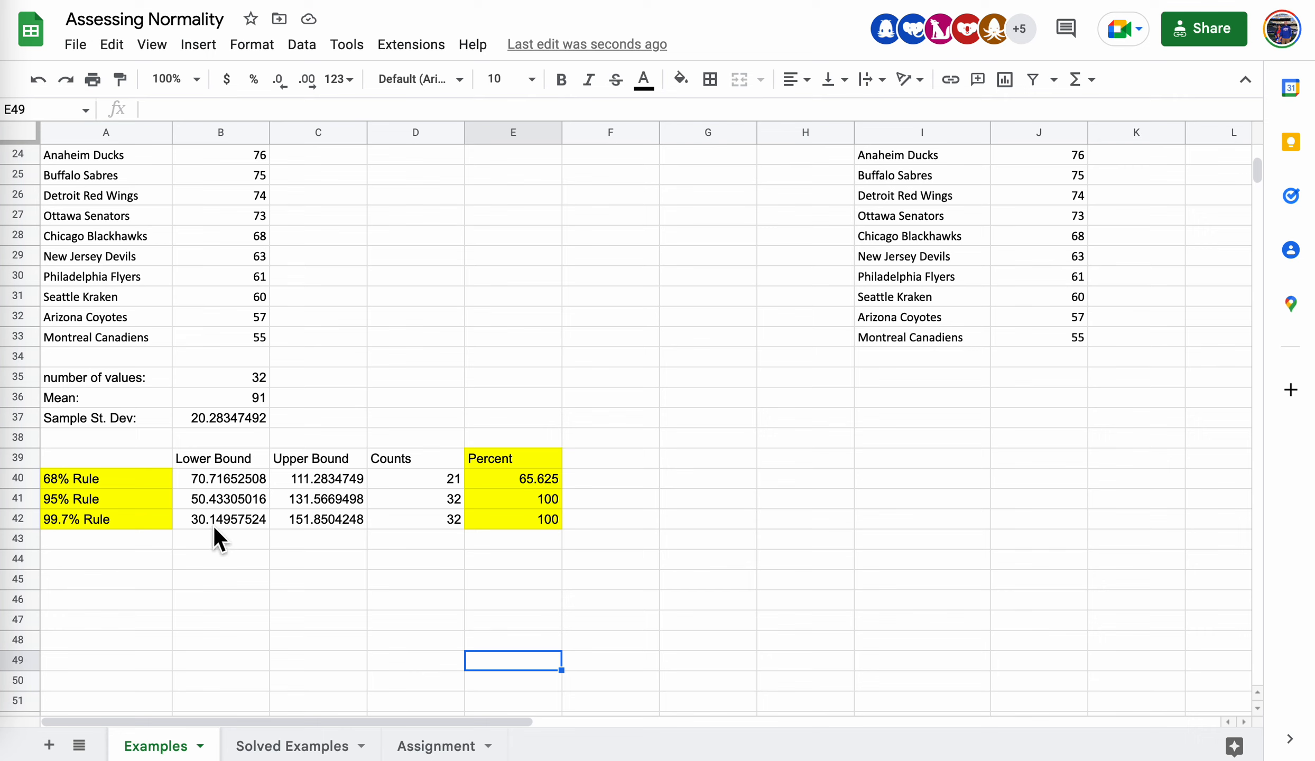
Compare the percentages with their rules and enter the conclusion "Close to being a normal distribution" in A44
{"action": "left_click", "coordinate": [96, 497]}
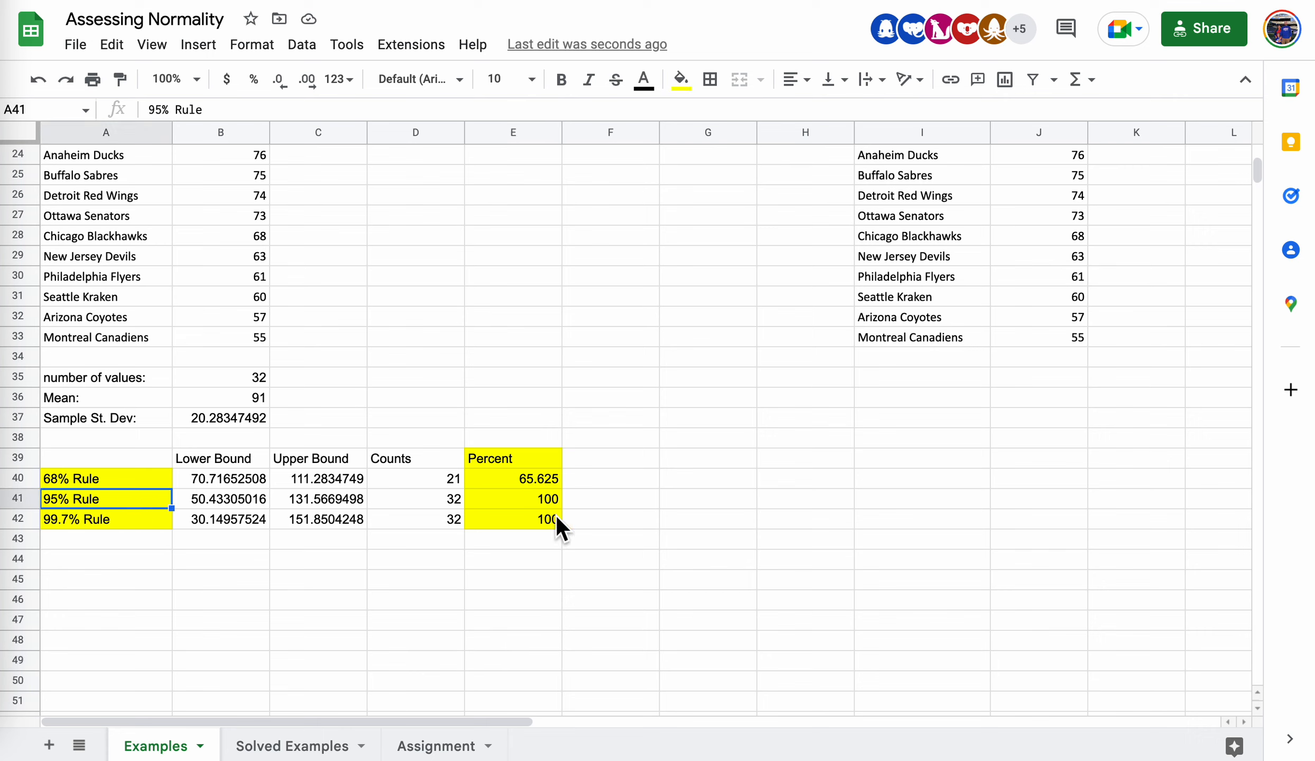
{"action": "left_click", "coordinate": [533, 495]}
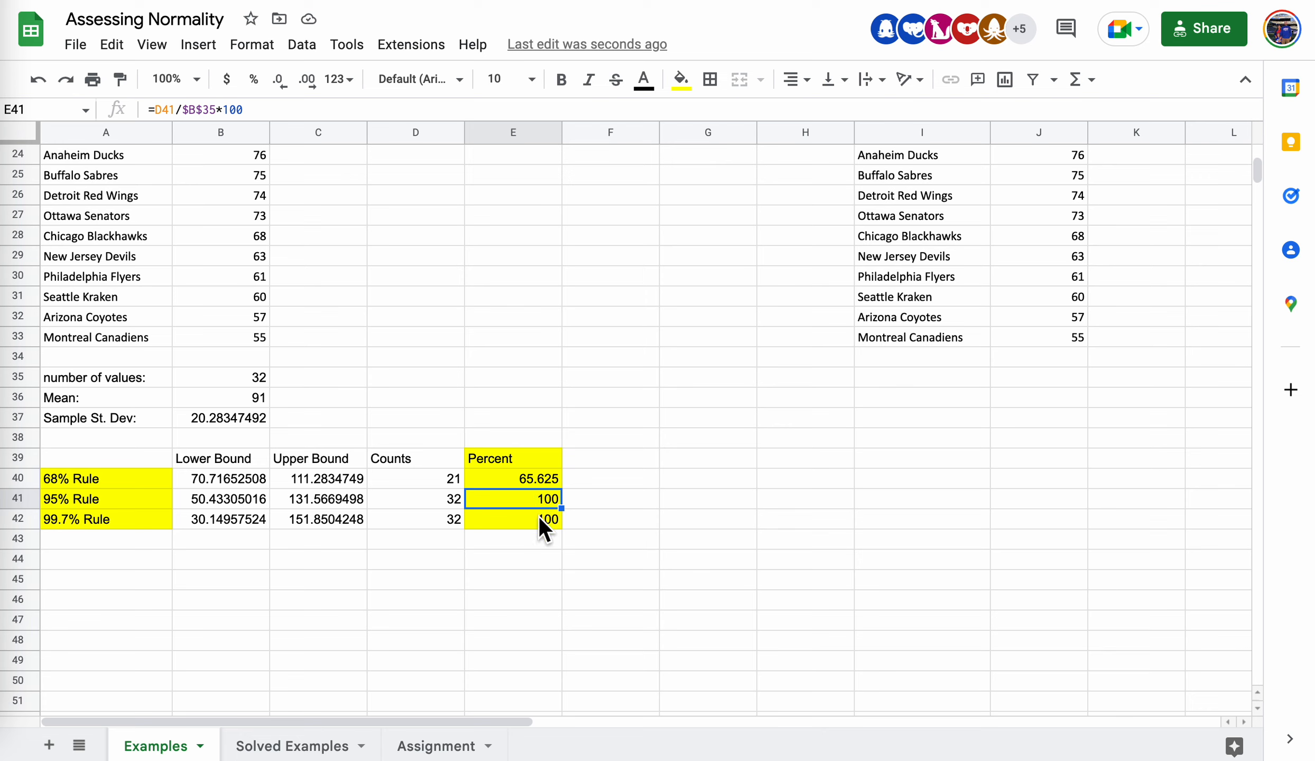
{"action": "left_click", "coordinate": [538, 515]}
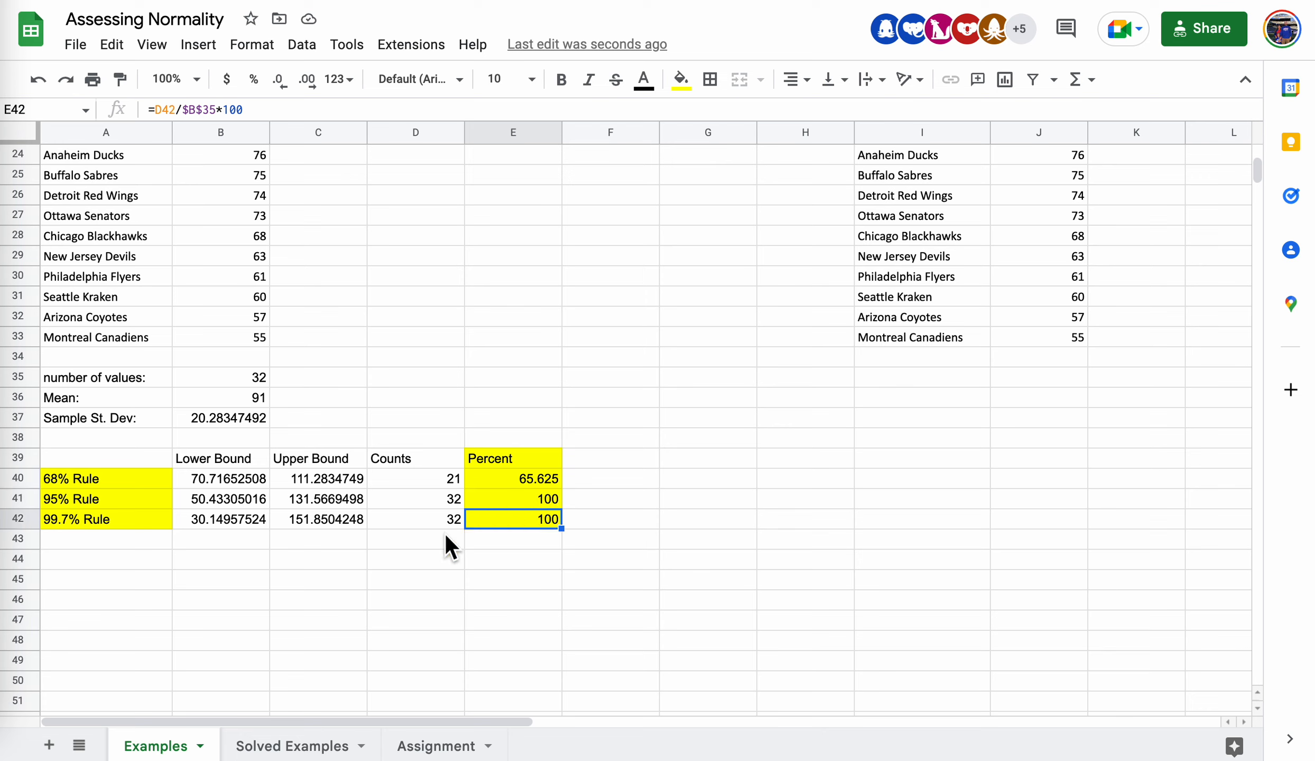
{"action": "left_click", "coordinate": [130, 558]}
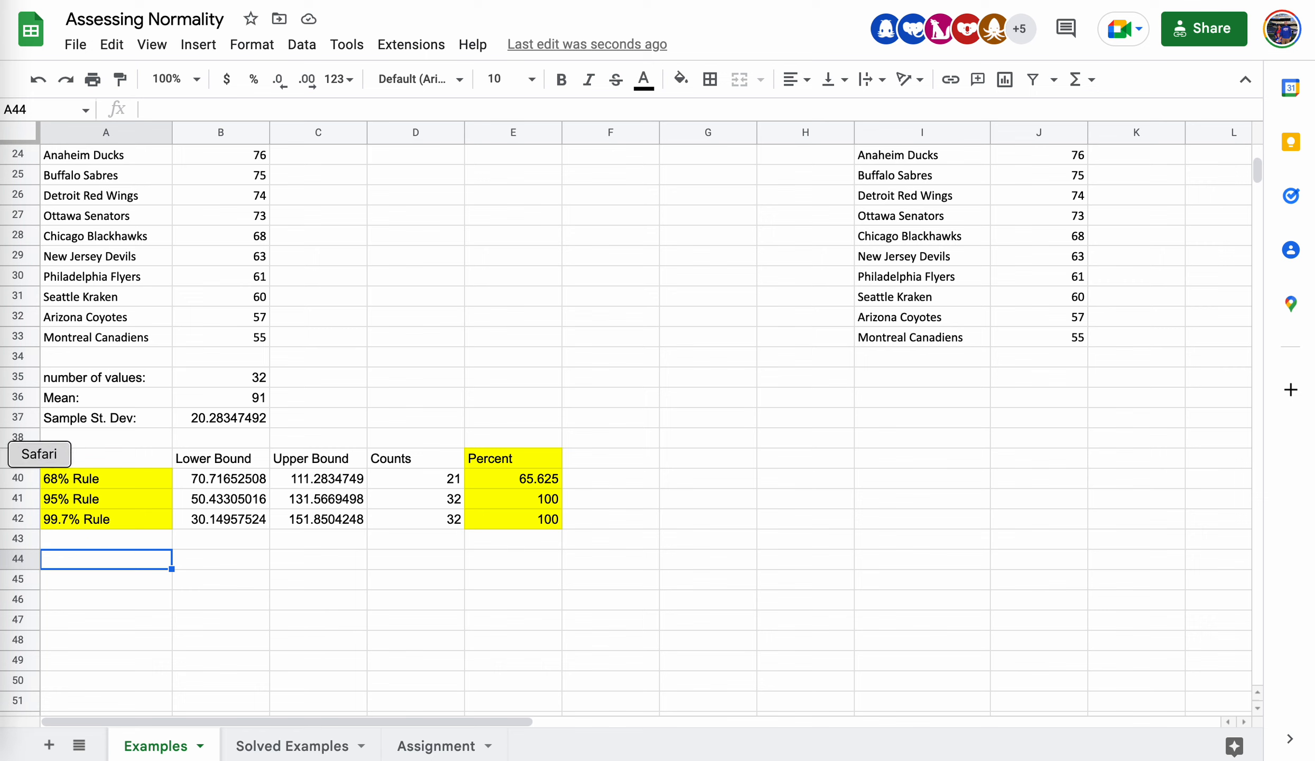
{"action": "left_click", "coordinate": [76, 496]}
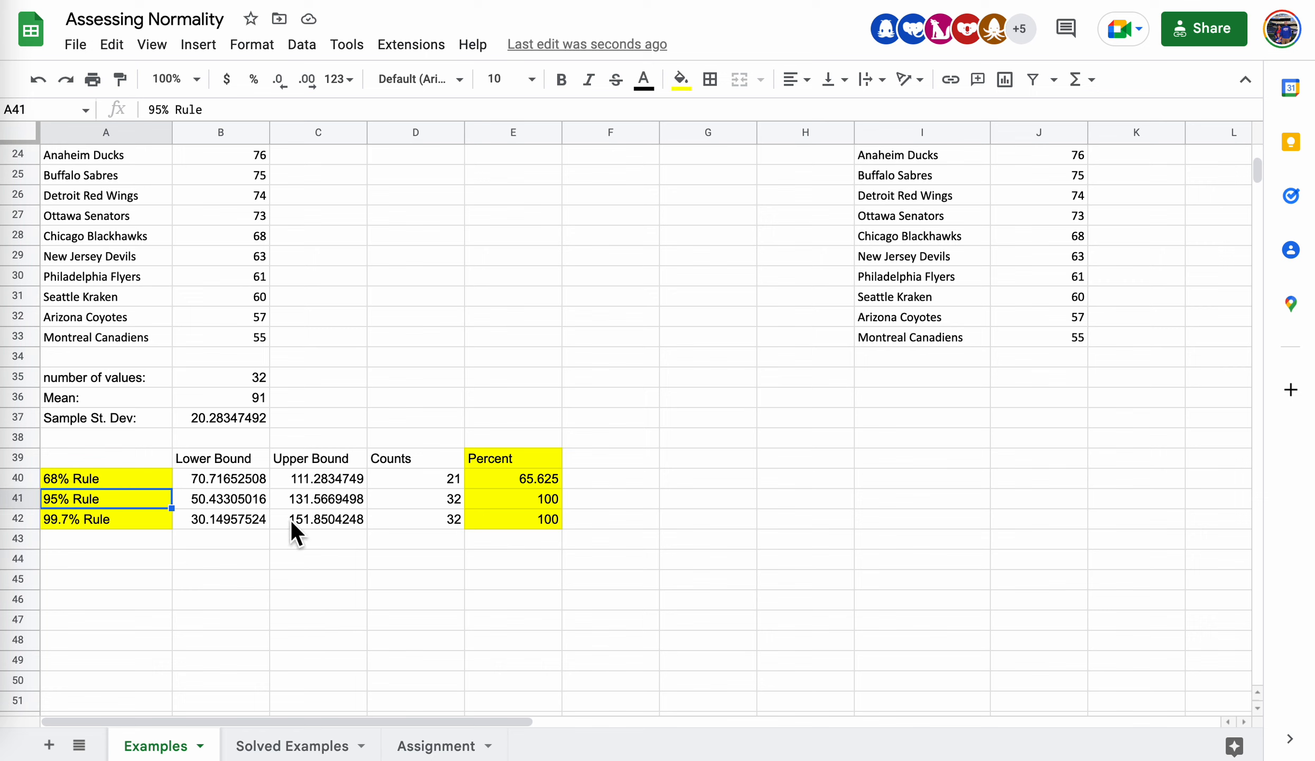
{"action": "left_click", "coordinate": [536, 496]}
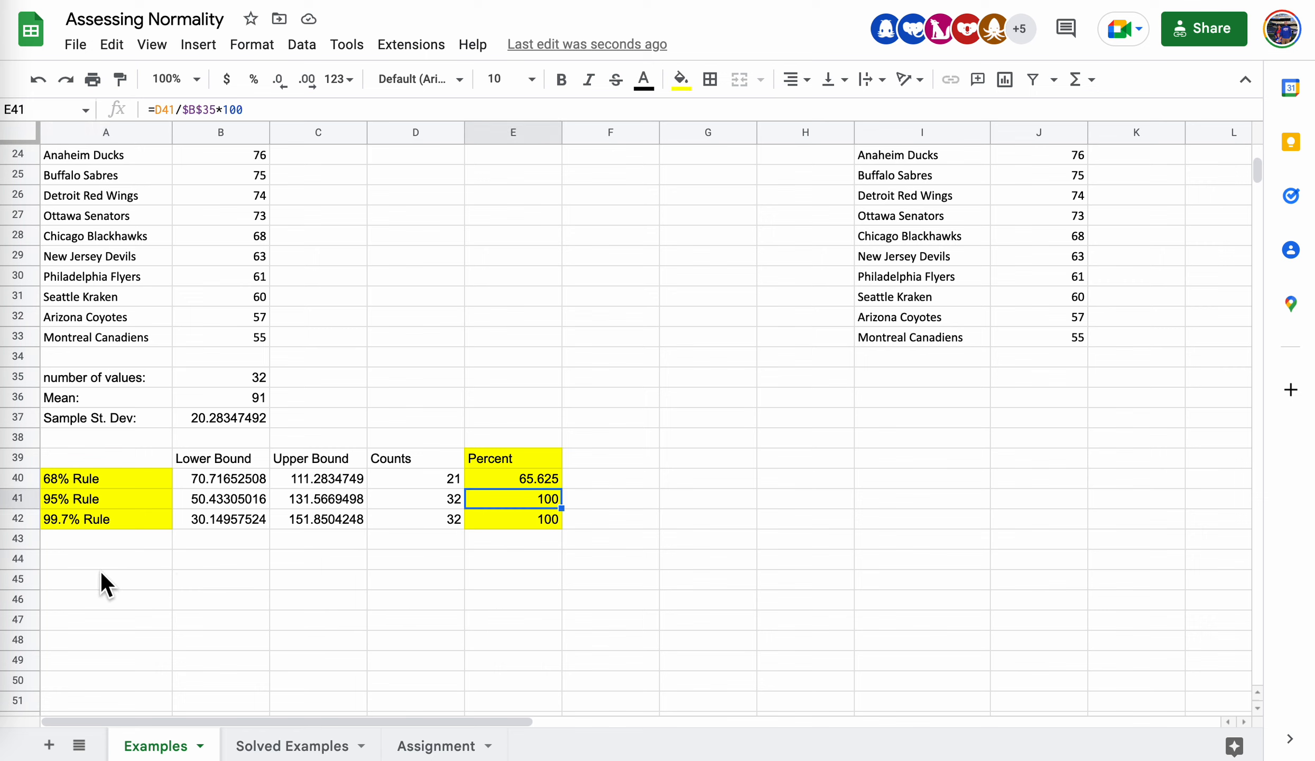
{"action": "left_click", "coordinate": [110, 560]}
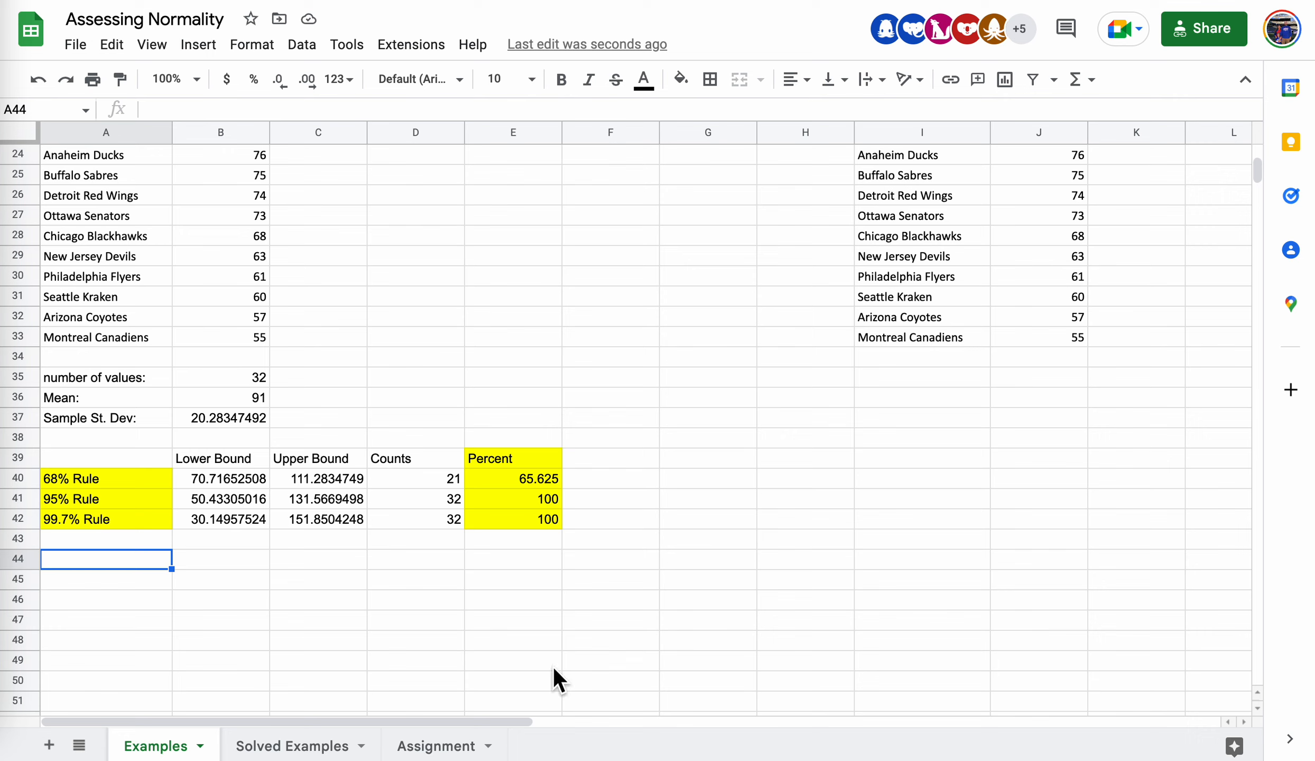
{"action": "type", "text": "Close to"}
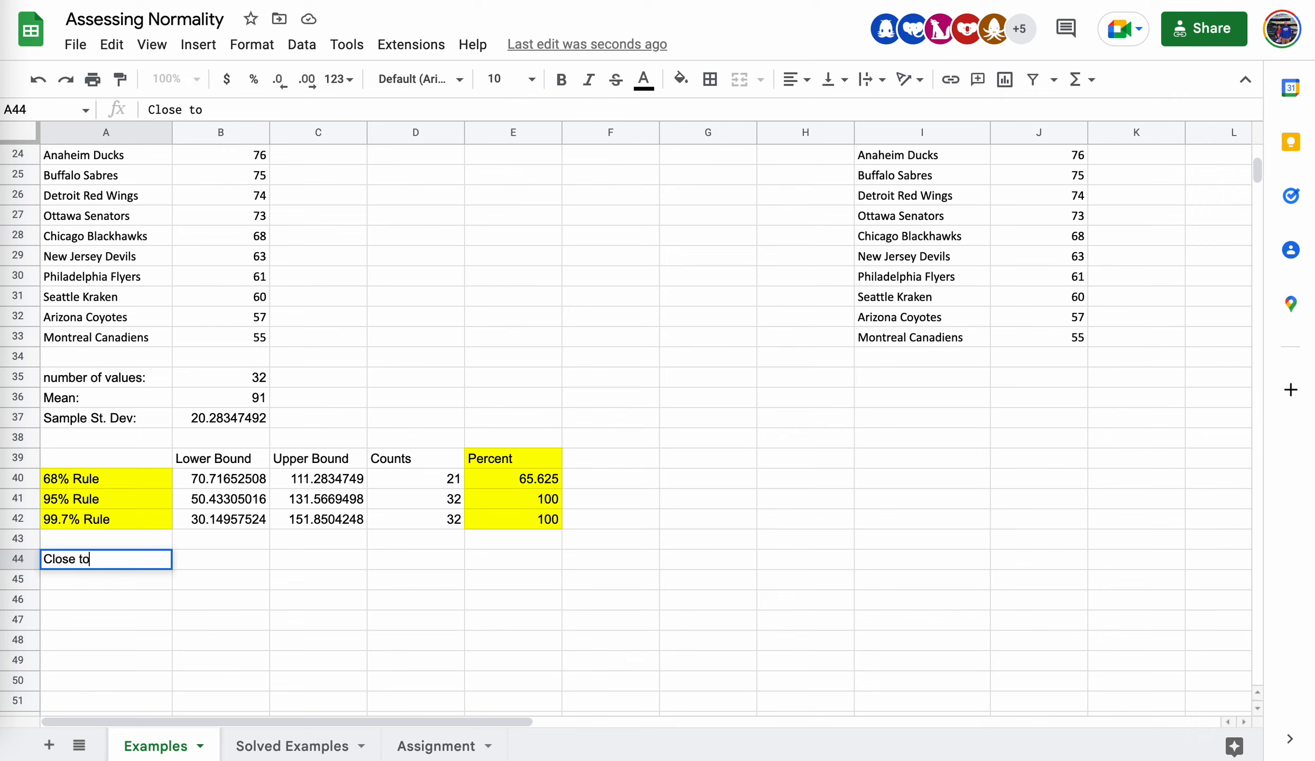
{"action": "type", "text": " being a norm"}
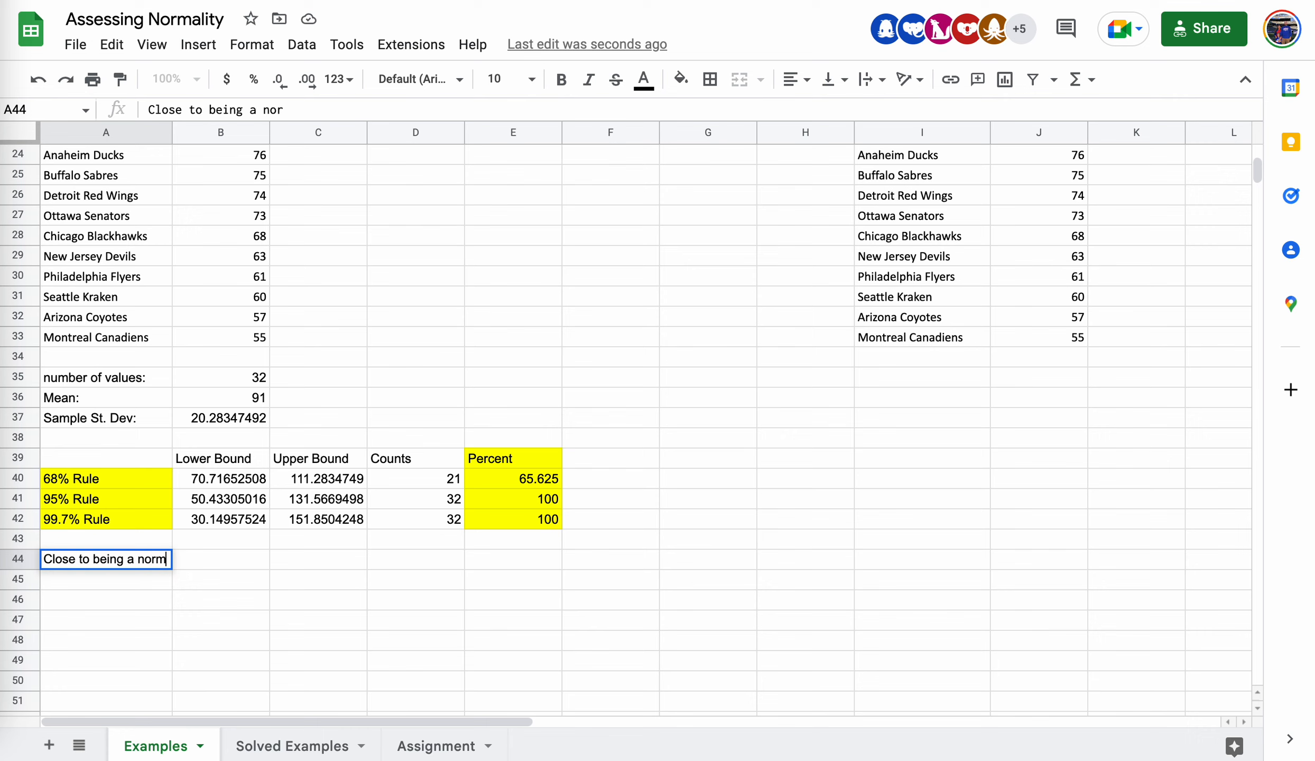
{"action": "type", "text": "al "}
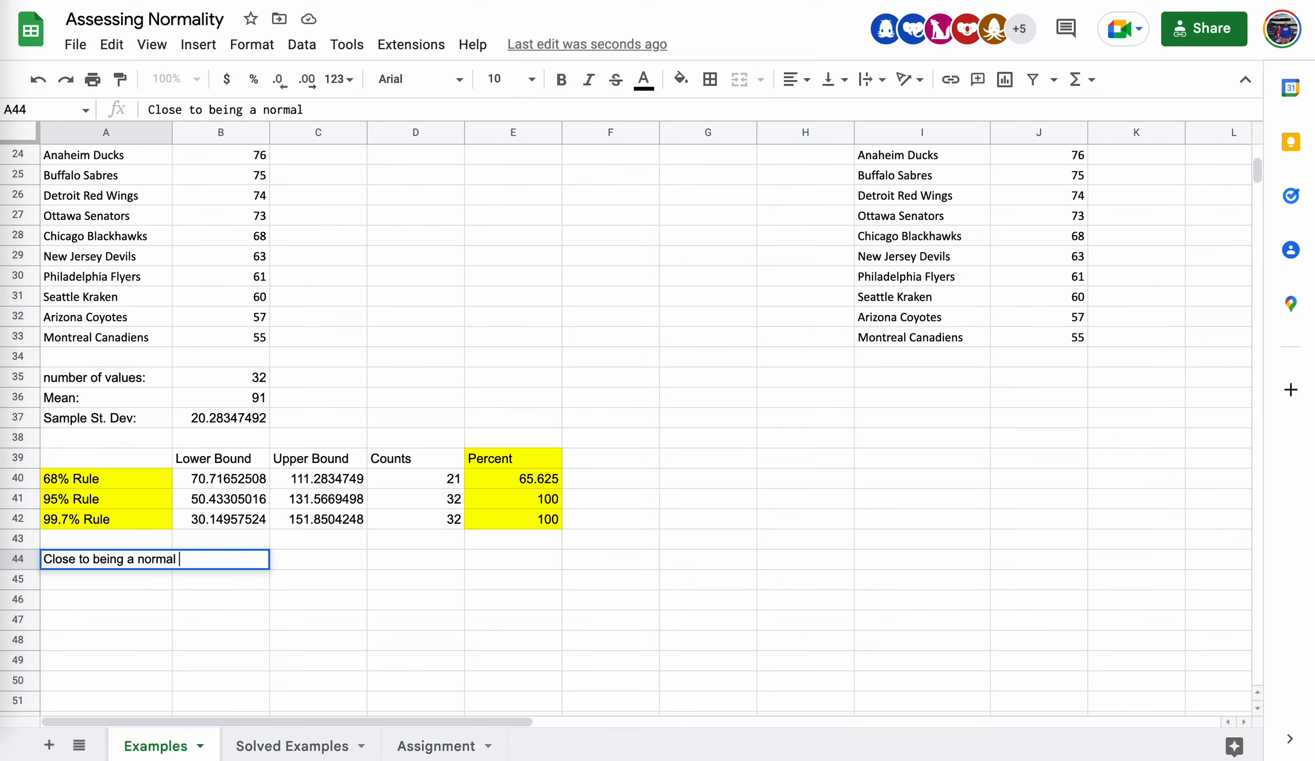
{"action": "type", "text": "distribution"}
{"action": "key", "text": "Return"}
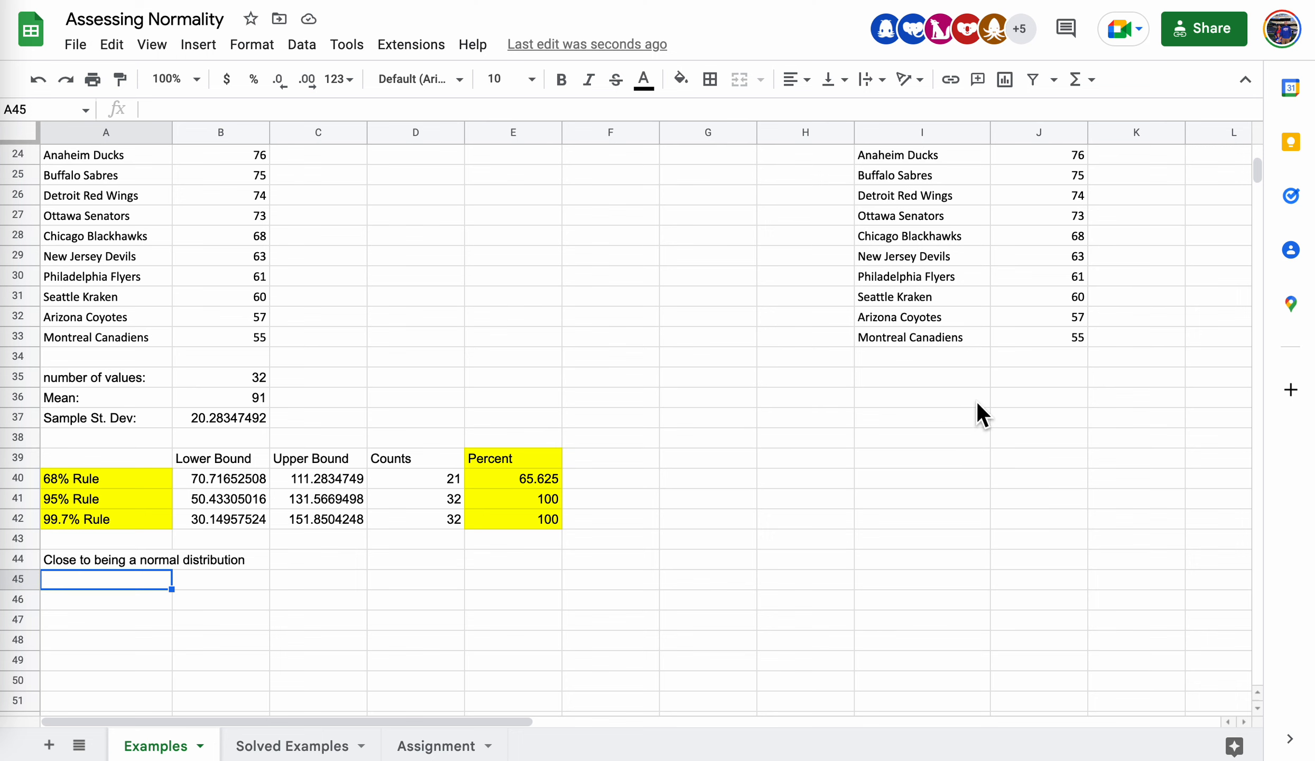
Copy the mean and sample standard deviation block A36:B37 to I36:J37 beneath the z-score data
{"action": "scroll", "coordinate": [976, 405], "scroll_direction": "up", "scroll_amount": 8}
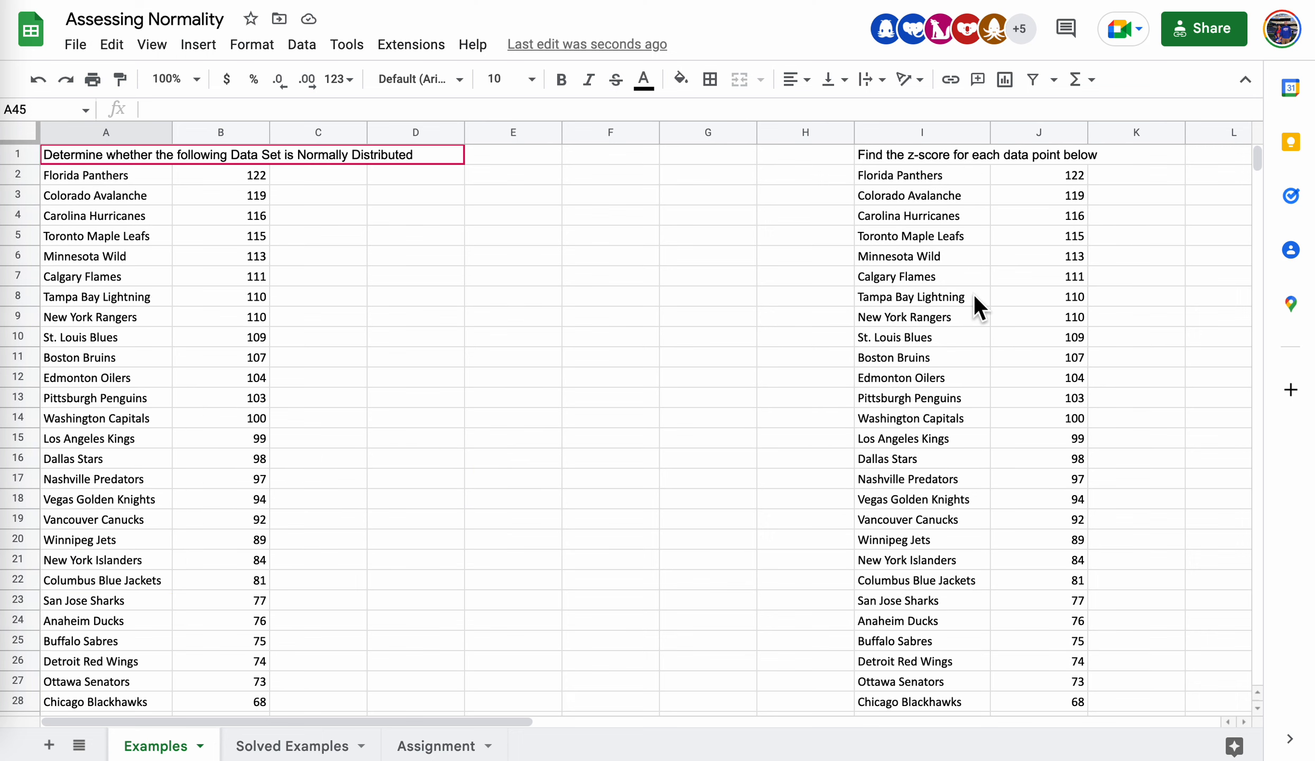
{"action": "scroll", "coordinate": [983, 296], "scroll_direction": "down", "scroll_amount": 5}
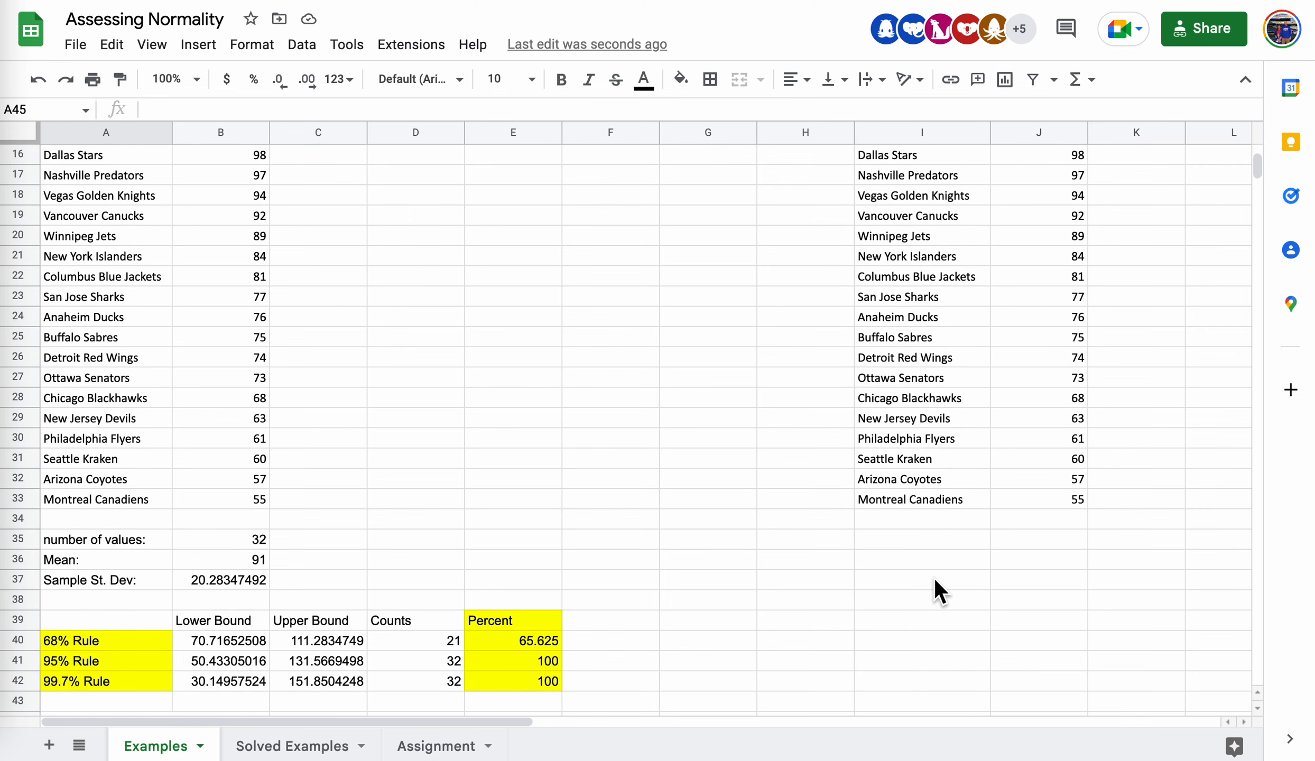
{"action": "left_click_drag", "start_coordinate": [92, 555], "coordinate": [262, 581]}
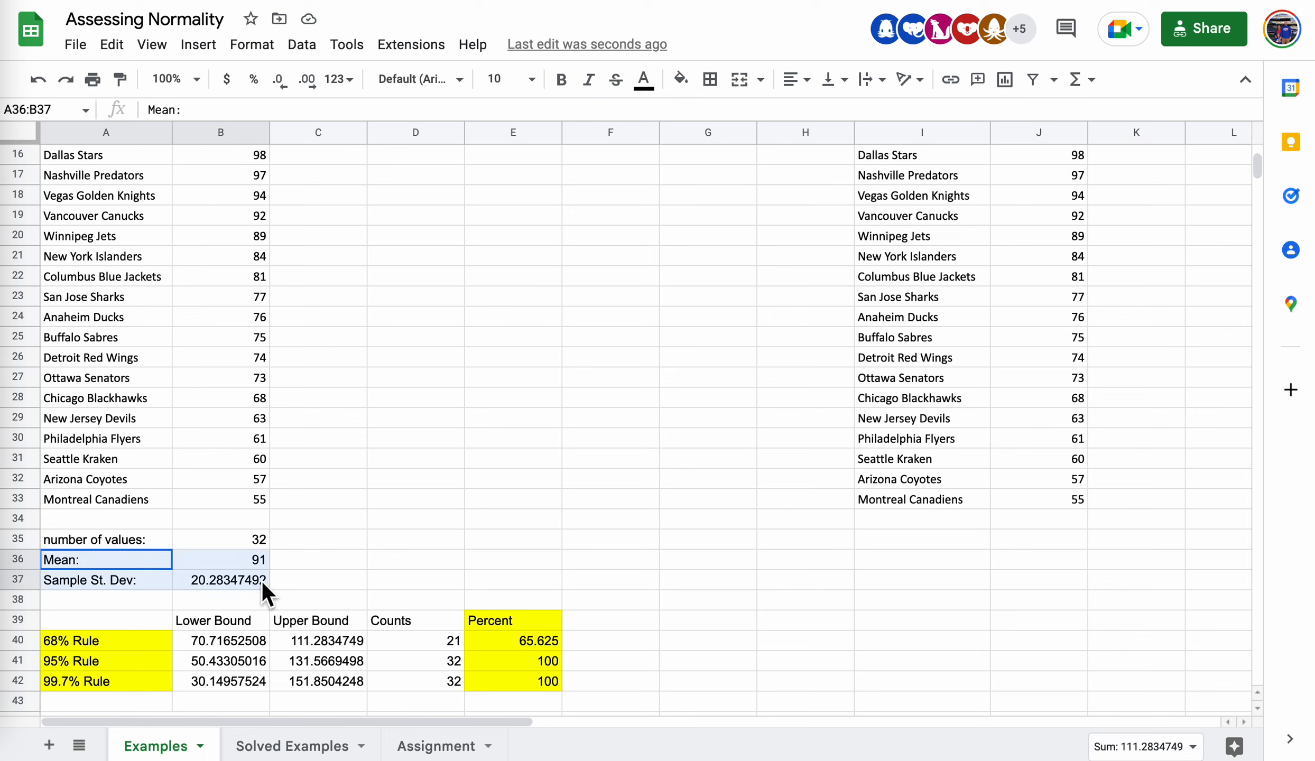
{"action": "key", "text": "ctrl+c"}
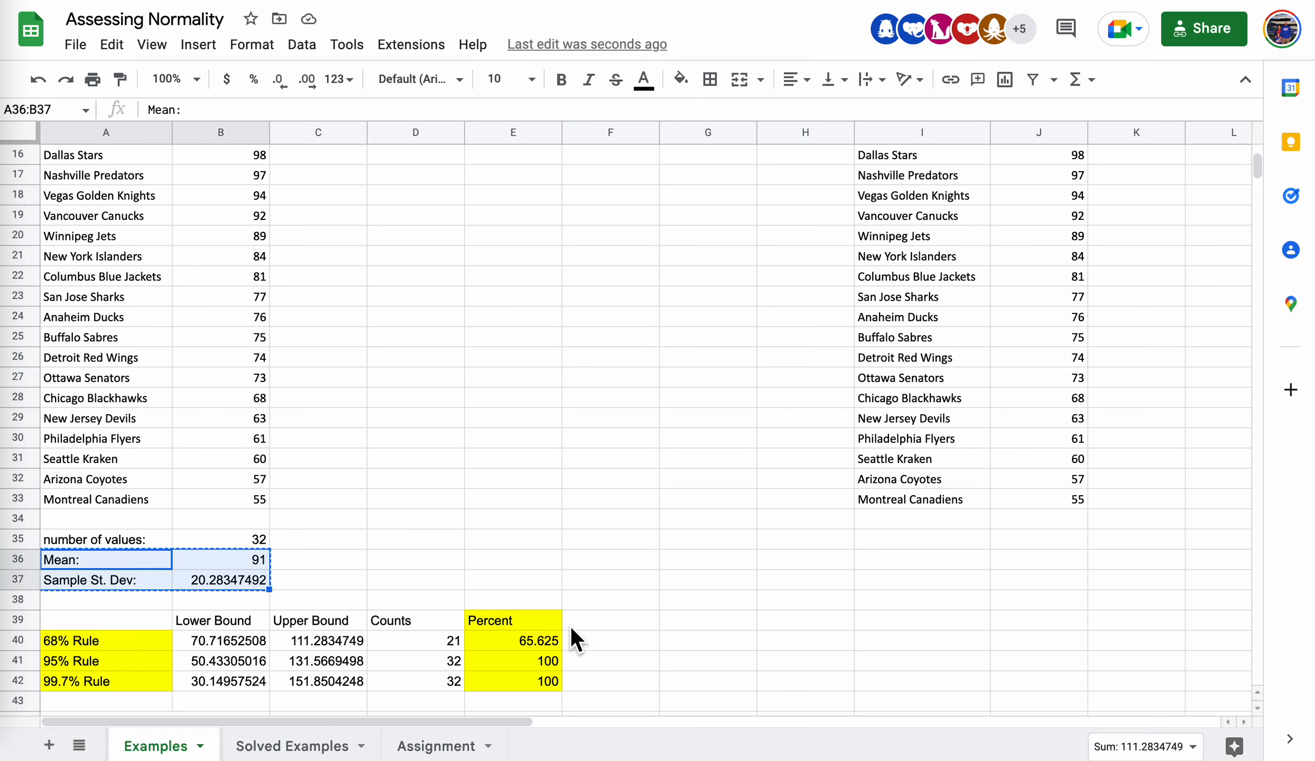
{"action": "left_click_drag", "start_coordinate": [906, 560], "coordinate": [1022, 582]}
{"action": "key", "text": "ctrl+v"}
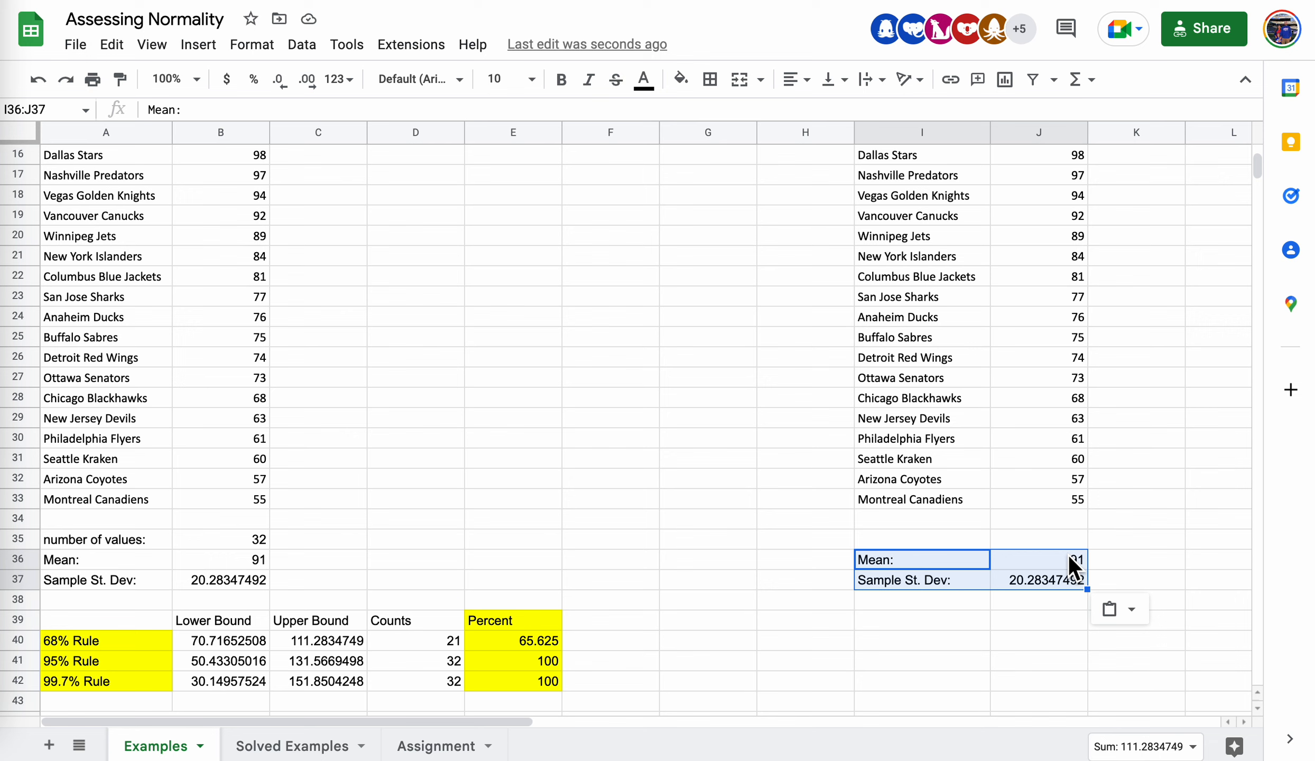
Check the data ranges used by the copied mean and standard deviation formulas in J36 and J37
{"action": "scroll", "coordinate": [1069, 555], "scroll_direction": "up", "scroll_amount": 5}
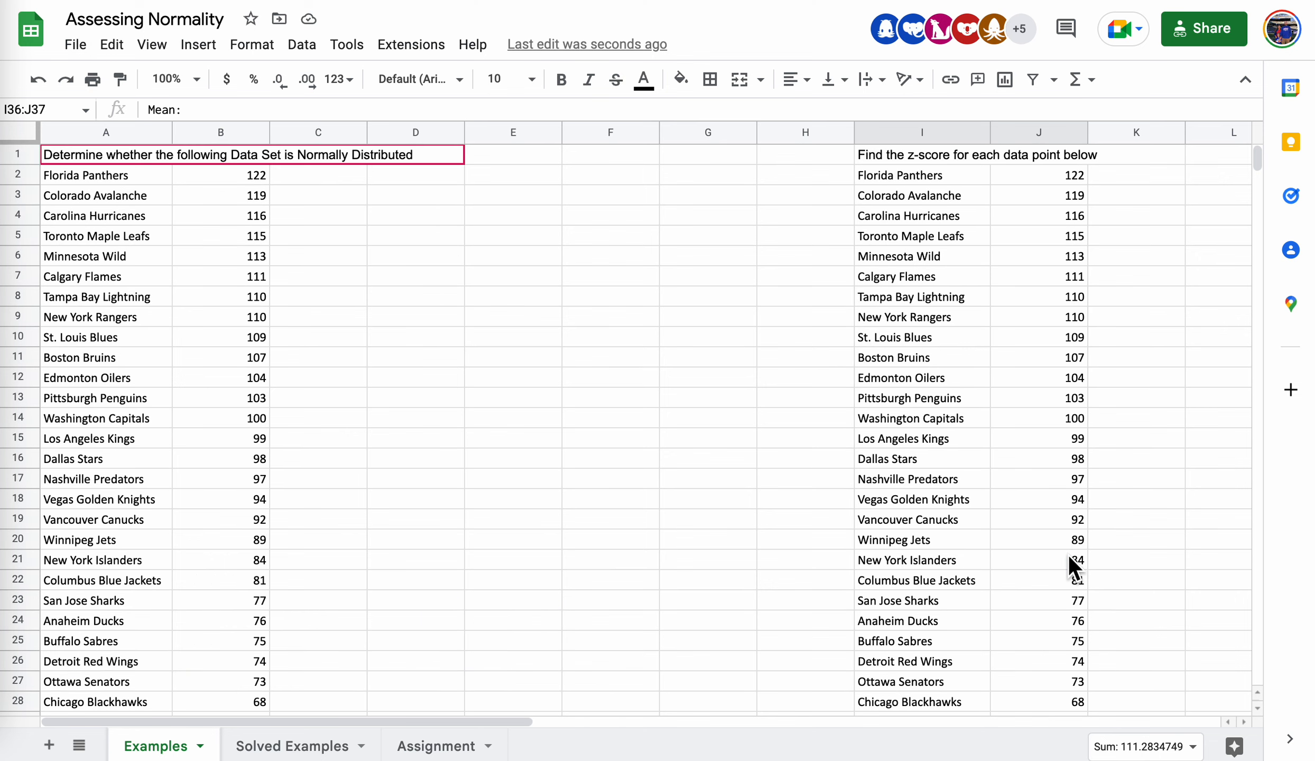
{"action": "scroll", "coordinate": [1076, 418], "scroll_direction": "down", "scroll_amount": 4}
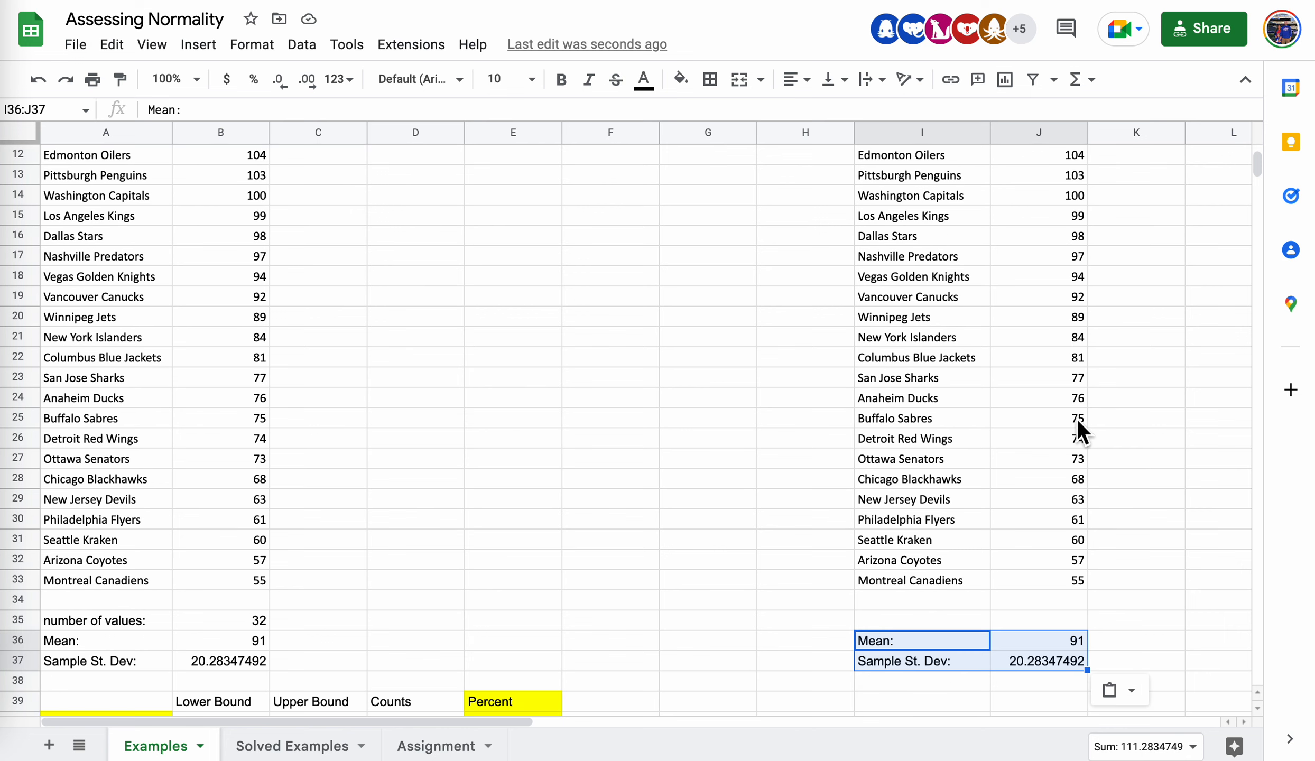
{"action": "left_click", "coordinate": [1063, 640]}
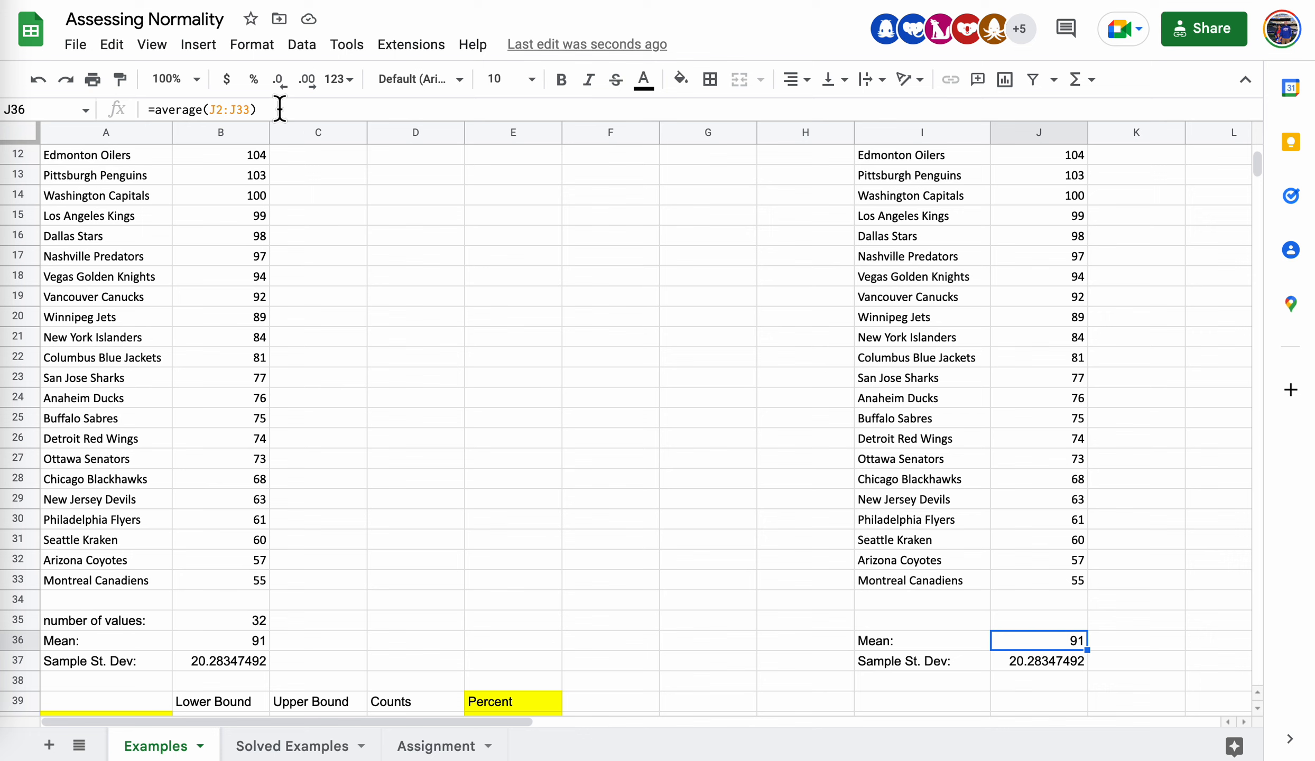
{"action": "key", "text": "Down"}
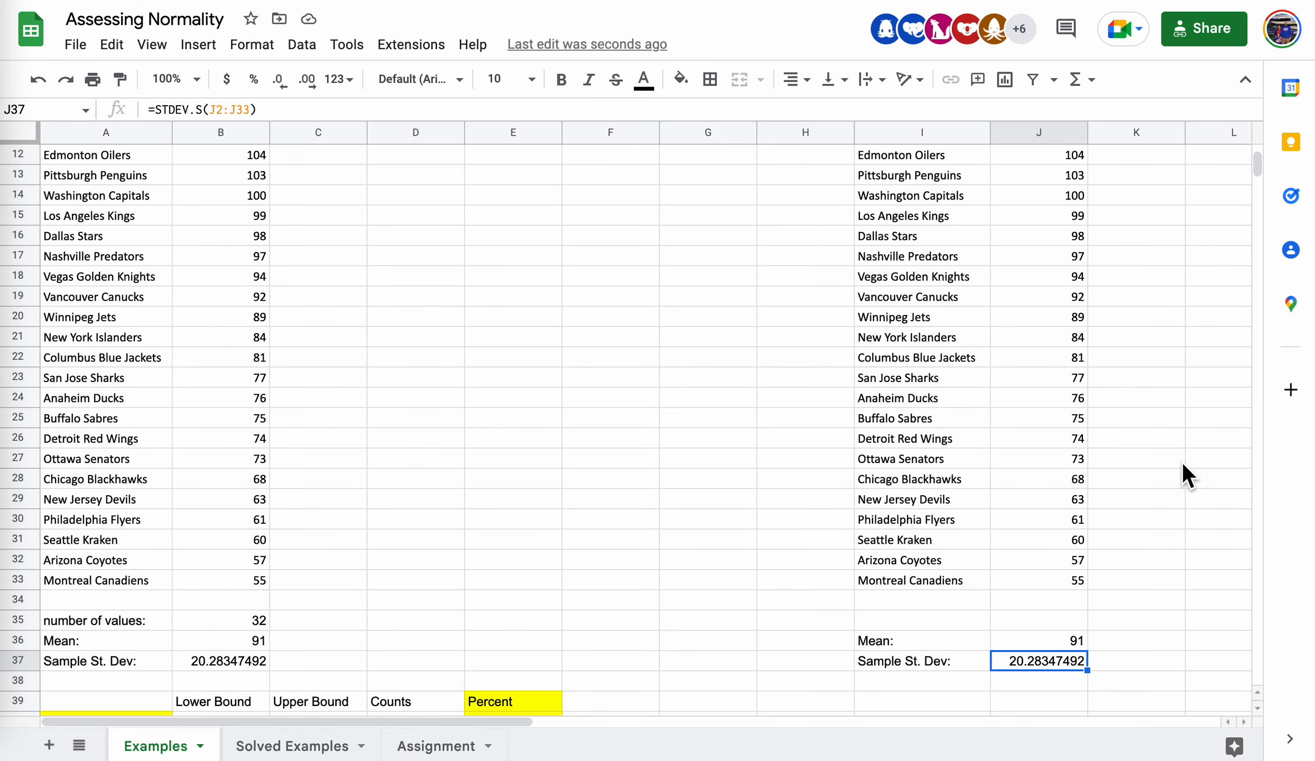
Unmerge the z-score heading cell I1:K1 and merge it across I1:J1 only
{"action": "scroll", "coordinate": [1182, 462], "scroll_direction": "up", "scroll_amount": 5}
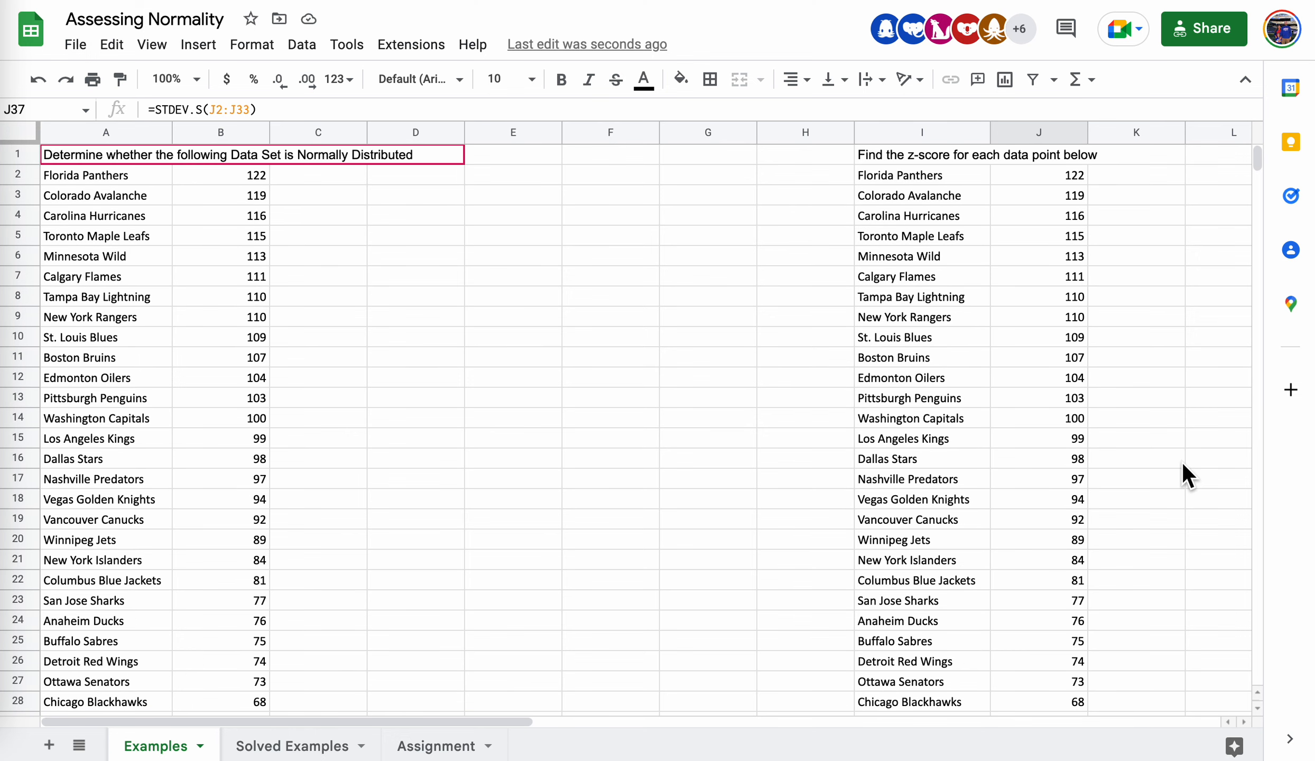
{"action": "left_click", "coordinate": [1149, 152]}
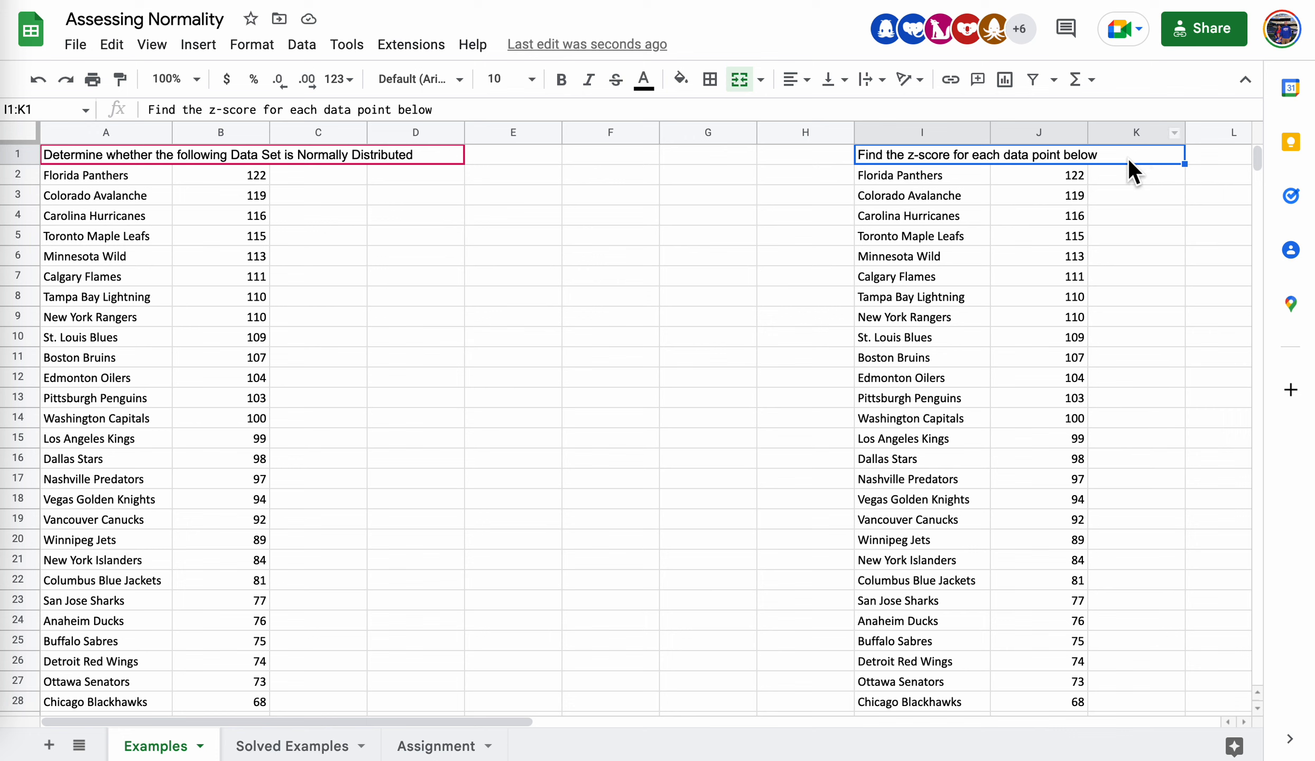
{"action": "left_click", "coordinate": [1136, 183]}
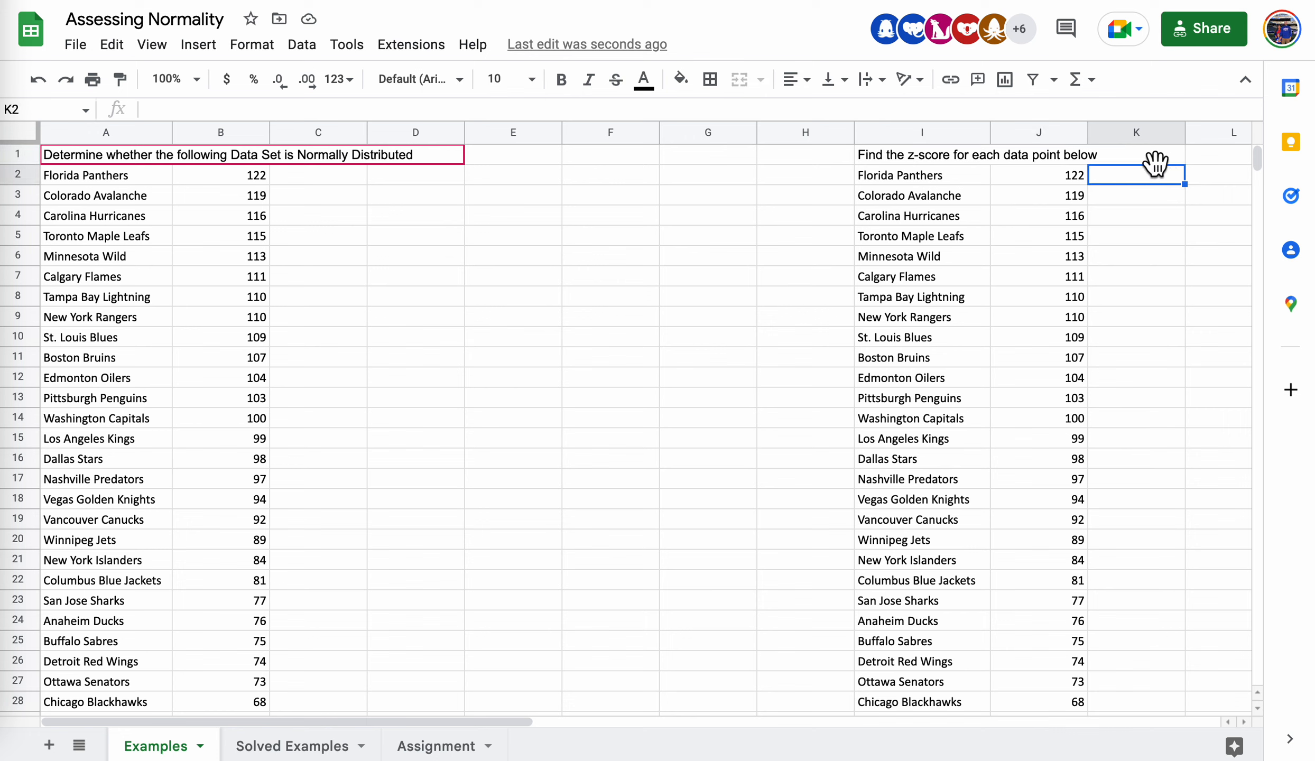
{"action": "left_click", "coordinate": [1200, 179]}
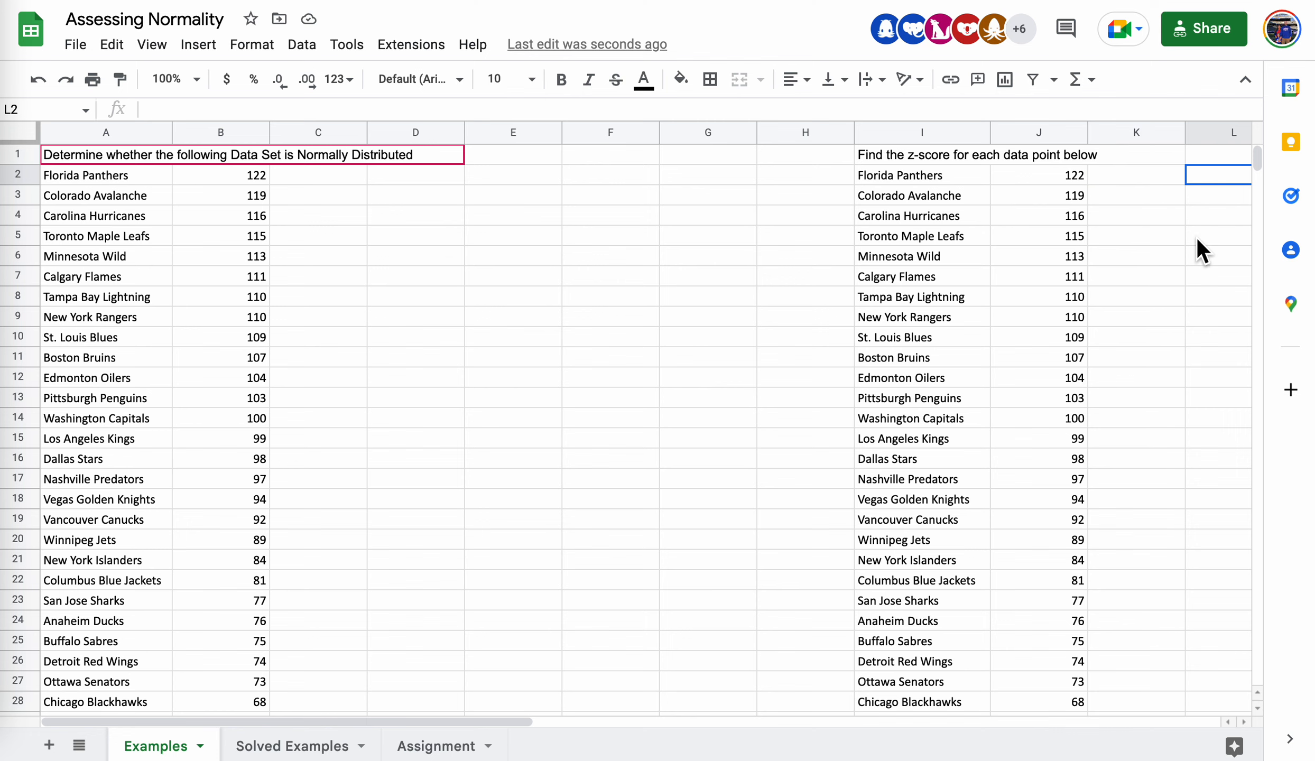
{"action": "left_click_drag", "start_coordinate": [467, 720], "coordinate": [544, 721]}
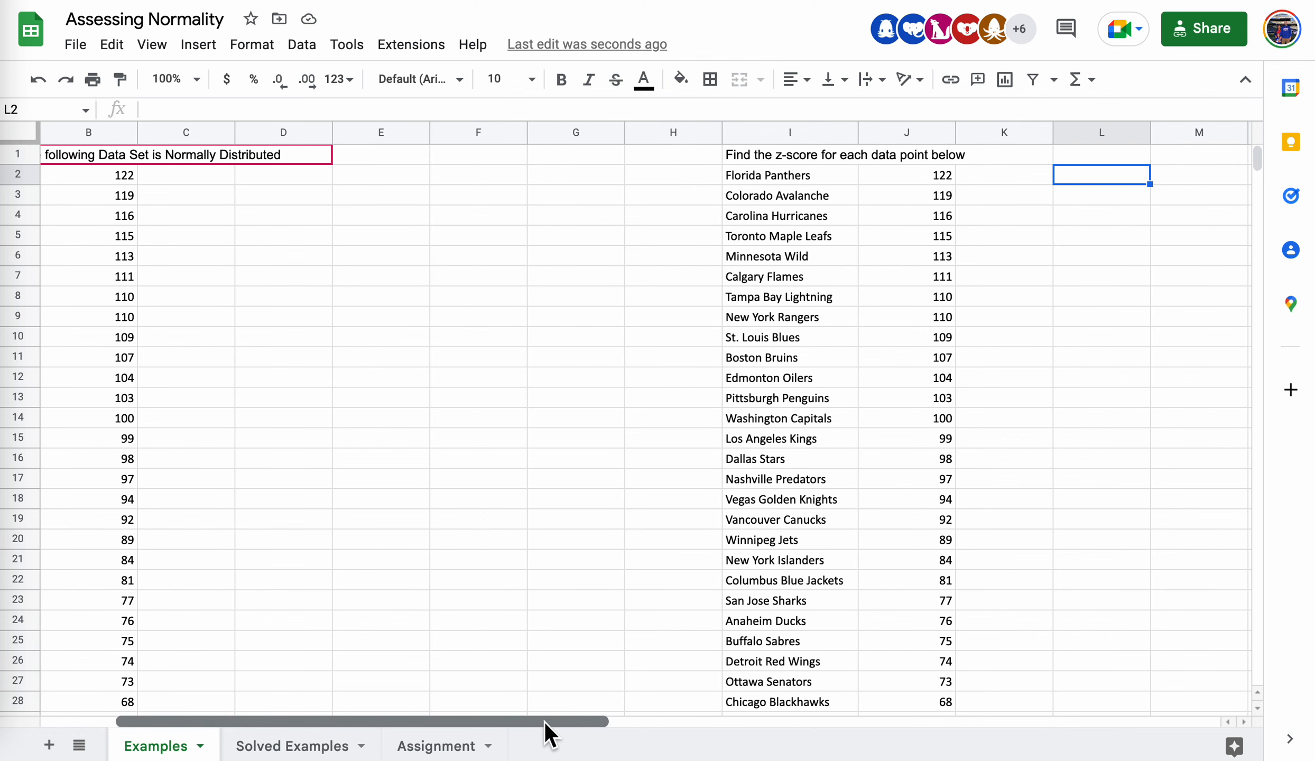
{"action": "left_click", "coordinate": [919, 153]}
{"action": "right_click", "coordinate": [919, 153]}
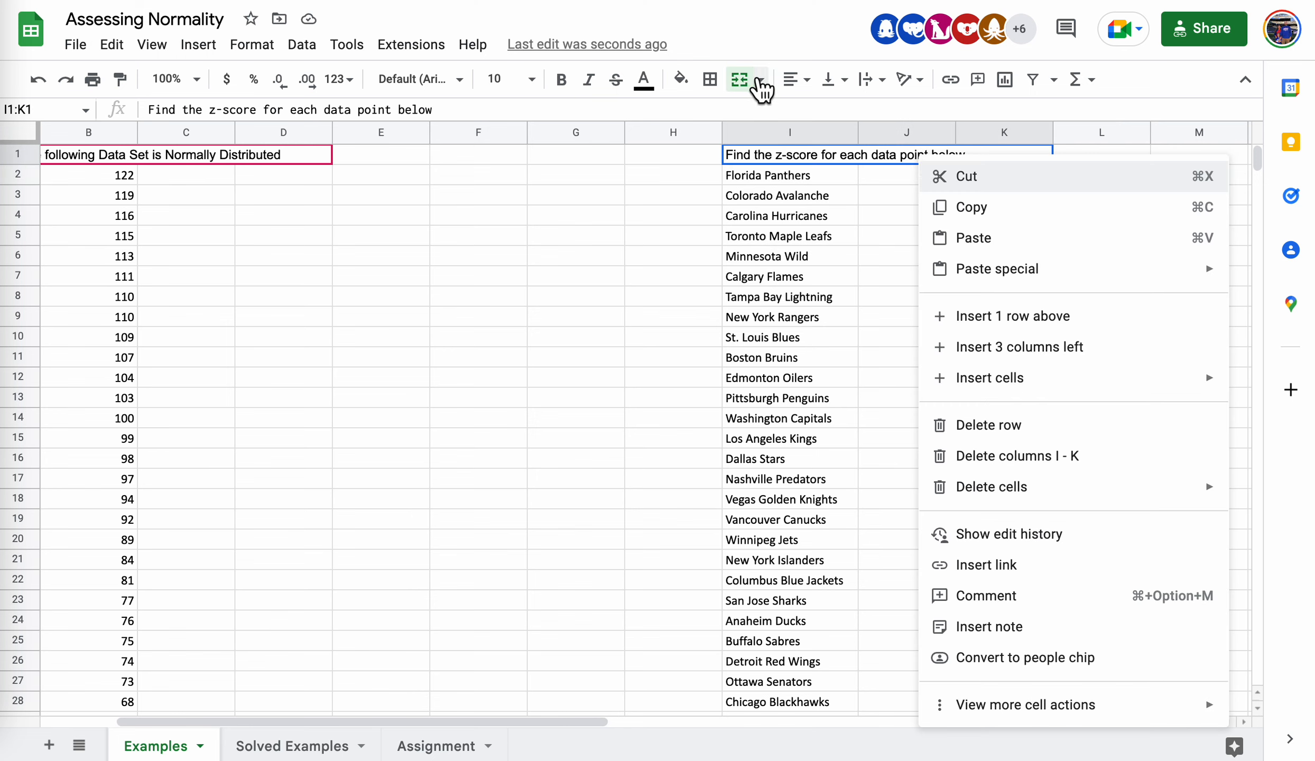
{"action": "left_click", "coordinate": [742, 82]}
{"action": "left_click", "coordinate": [743, 81]}
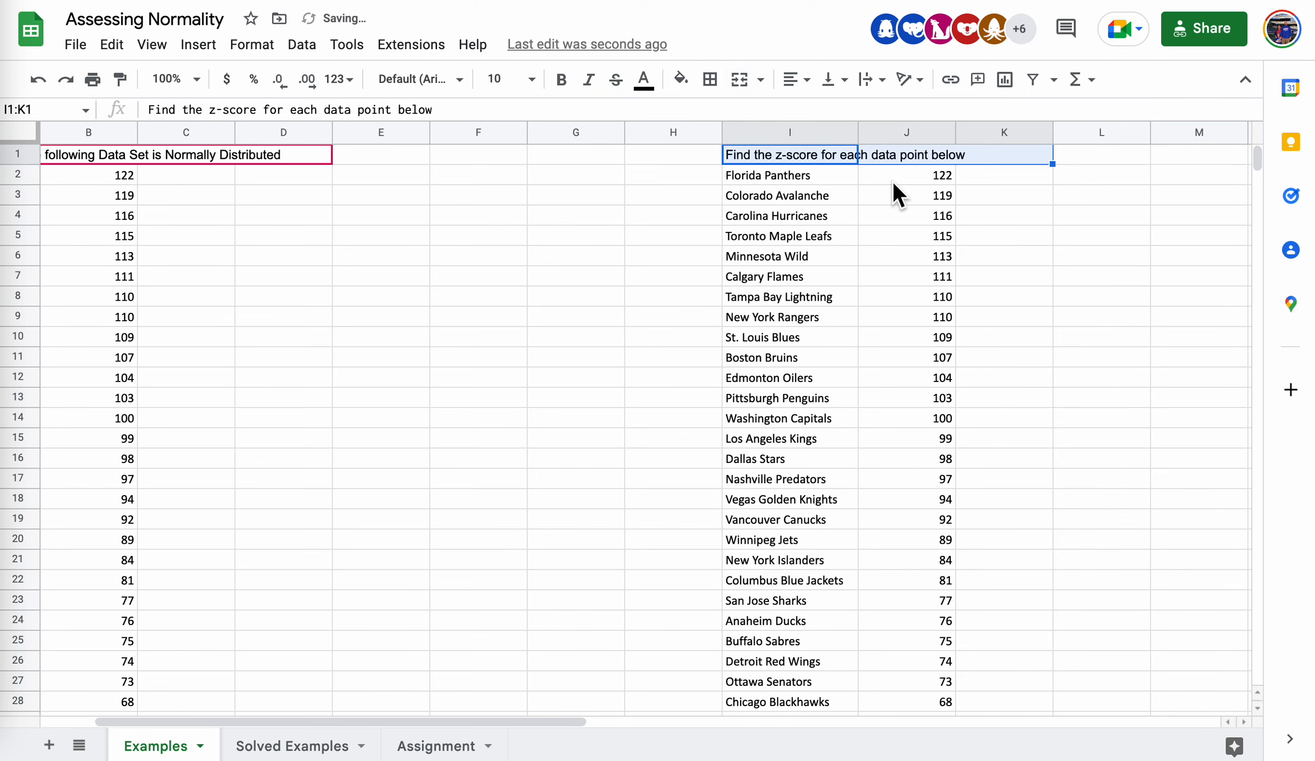
{"action": "left_click", "coordinate": [928, 159]}
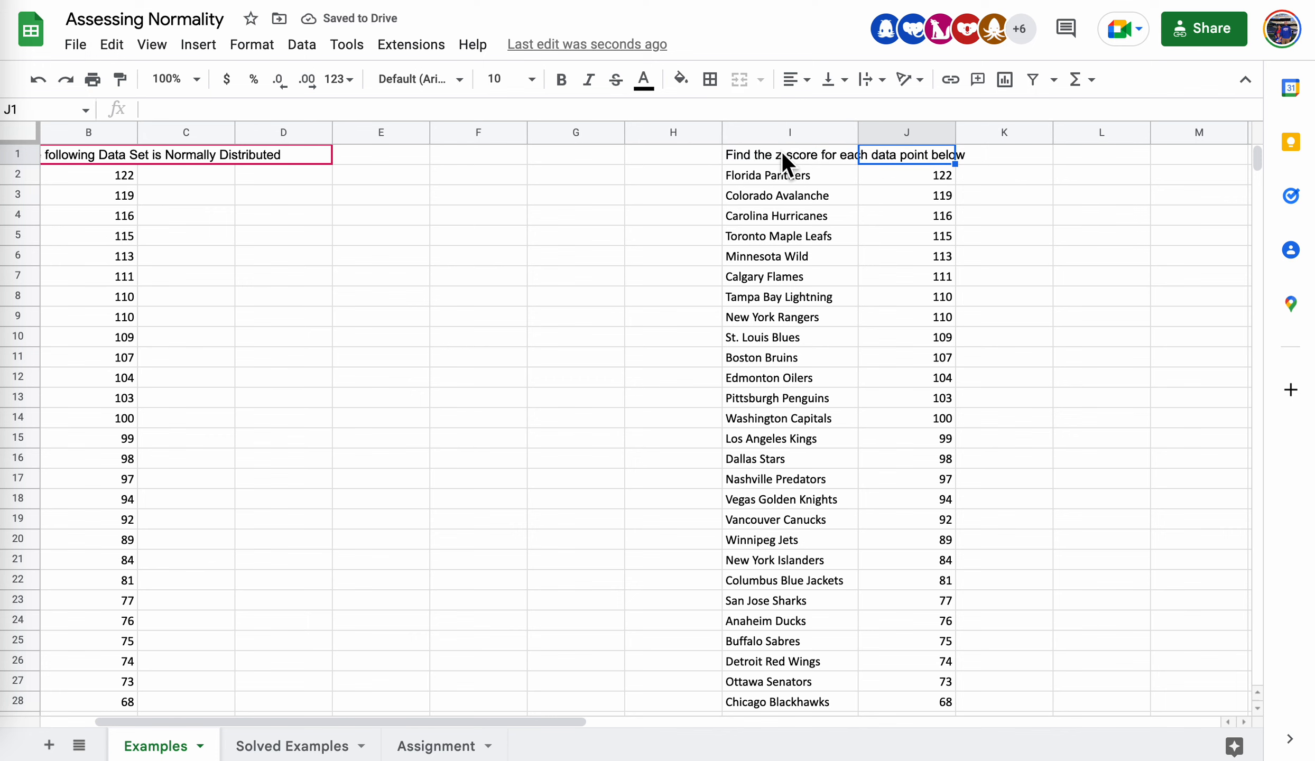
{"action": "left_click_drag", "start_coordinate": [782, 152], "coordinate": [888, 155]}
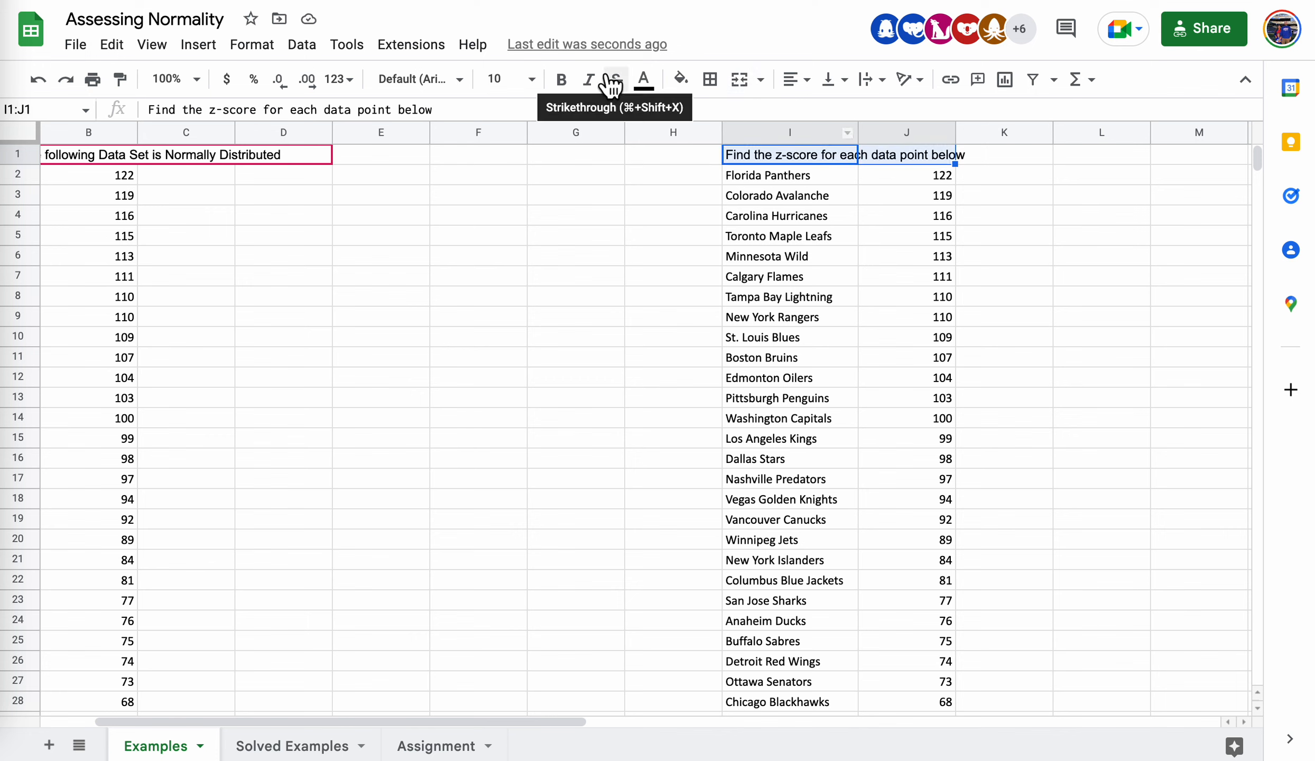
{"action": "left_click", "coordinate": [740, 80]}
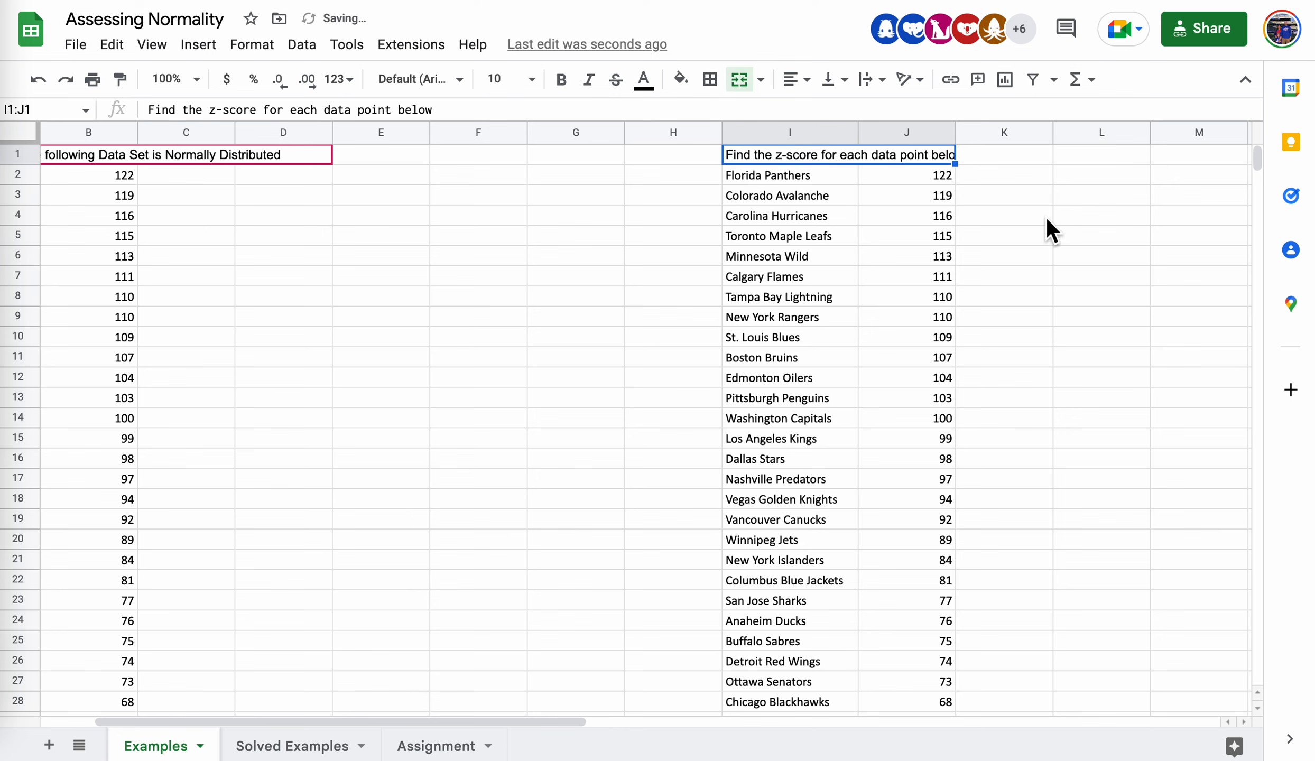
Adjust the width of column J so the merged z-score heading just fits in full
{"action": "left_click", "coordinate": [1018, 180]}
{"action": "left_click", "coordinate": [956, 130]}
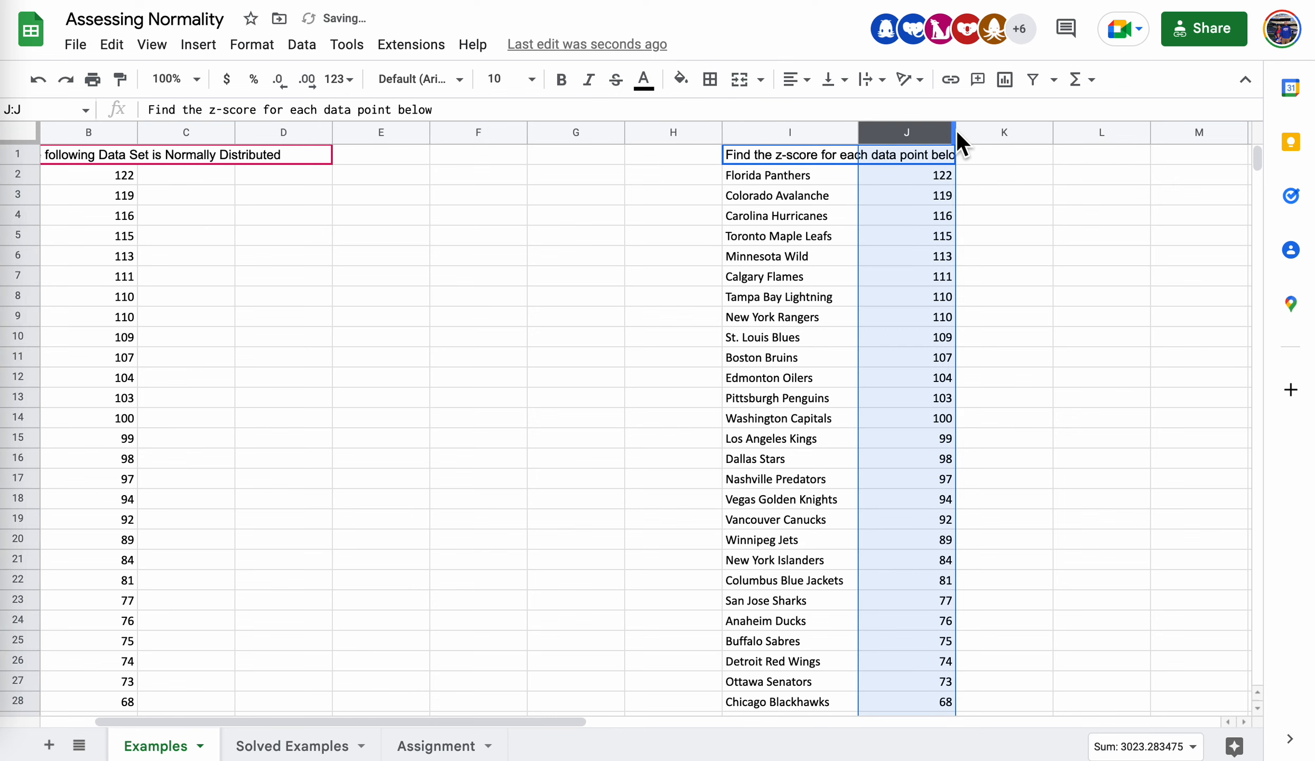
{"action": "mouse_move", "coordinate": [957, 130]}
{"action": "left_mouse_down"}
{"action": "mouse_move", "coordinate": [972, 130]}
{"action": "mouse_move", "coordinate": [941, 131]}
{"action": "left_mouse_up"}
{"action": "left_click", "coordinate": [1037, 211]}
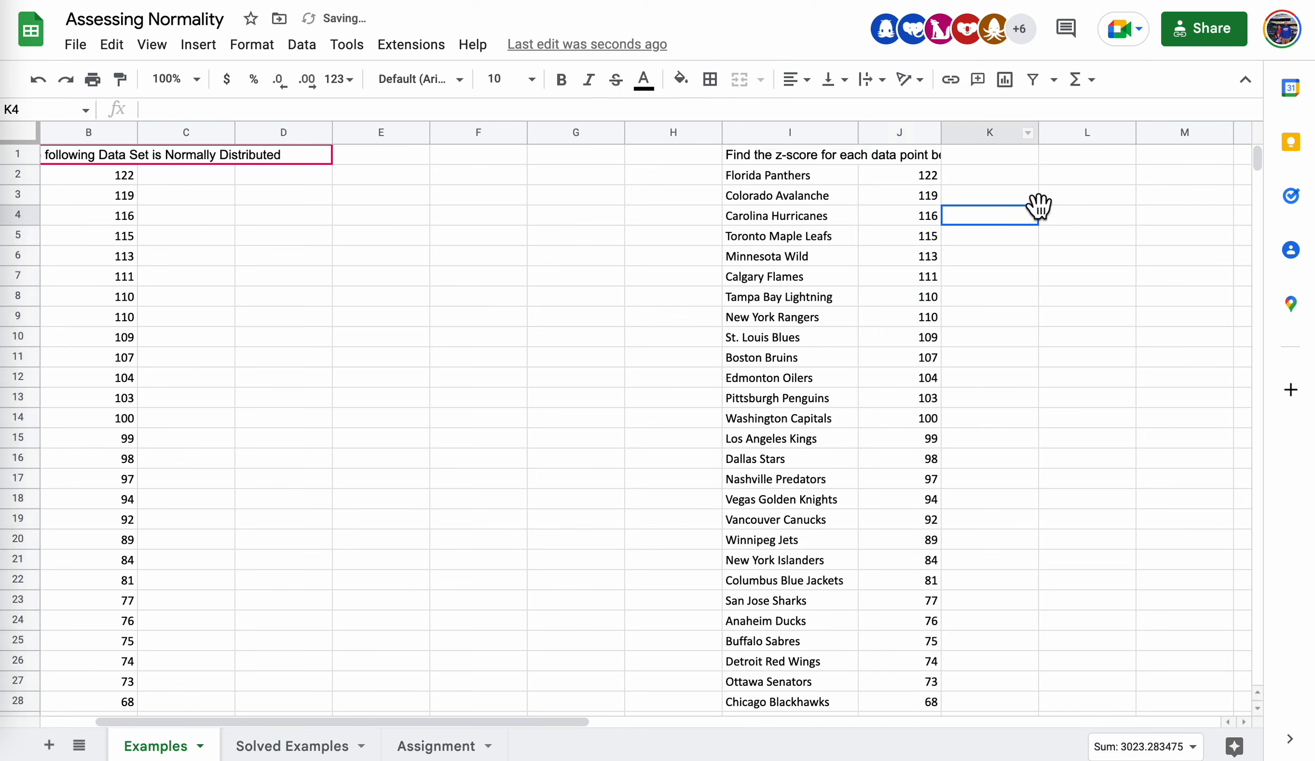
{"action": "key", "text": "super+z"}
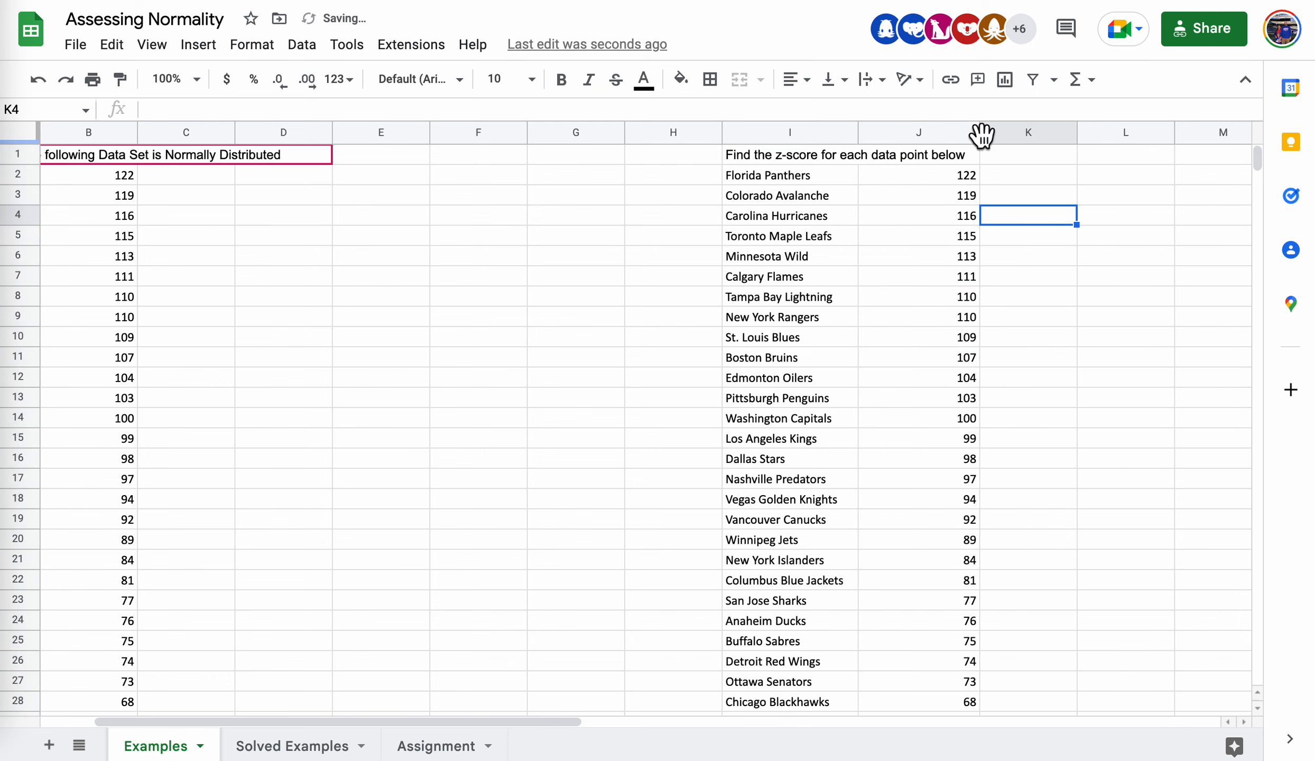
{"action": "mouse_move", "coordinate": [980, 129]}
{"action": "left_mouse_down"}
{"action": "mouse_move", "coordinate": [1018, 129]}
{"action": "mouse_move", "coordinate": [973, 125]}
{"action": "left_mouse_up"}
Enter the column heading "z-scores" in K1
{"action": "left_click", "coordinate": [1035, 158]}
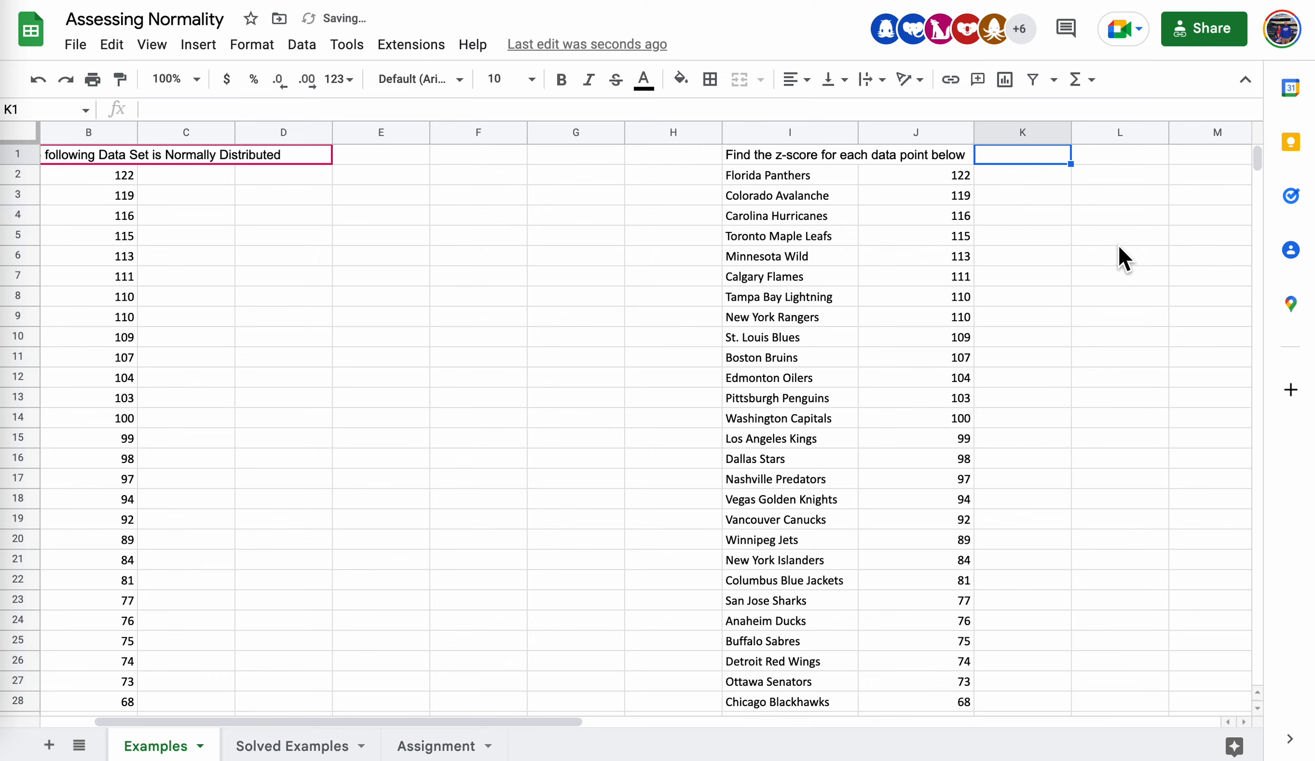
{"action": "type", "text": "z-scor"}
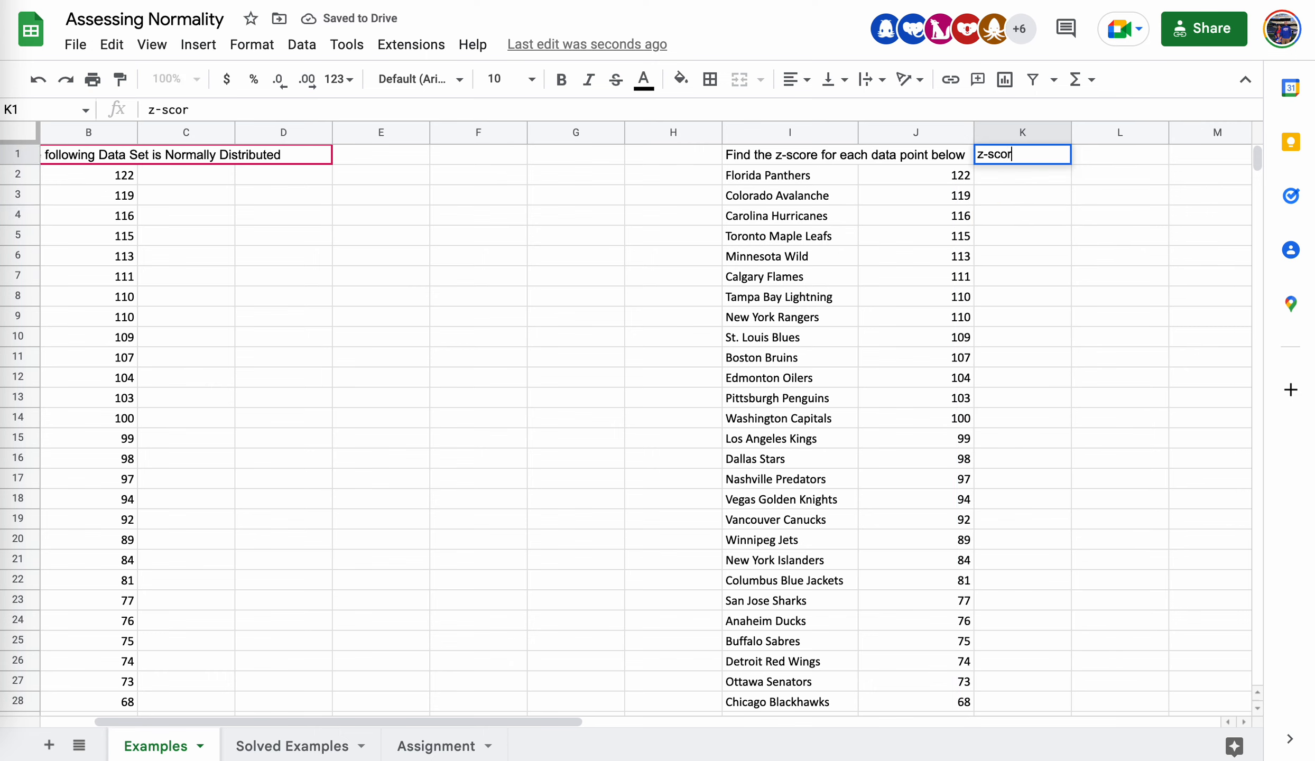
{"action": "type", "text": "es"}
{"action": "key", "text": "Return"}
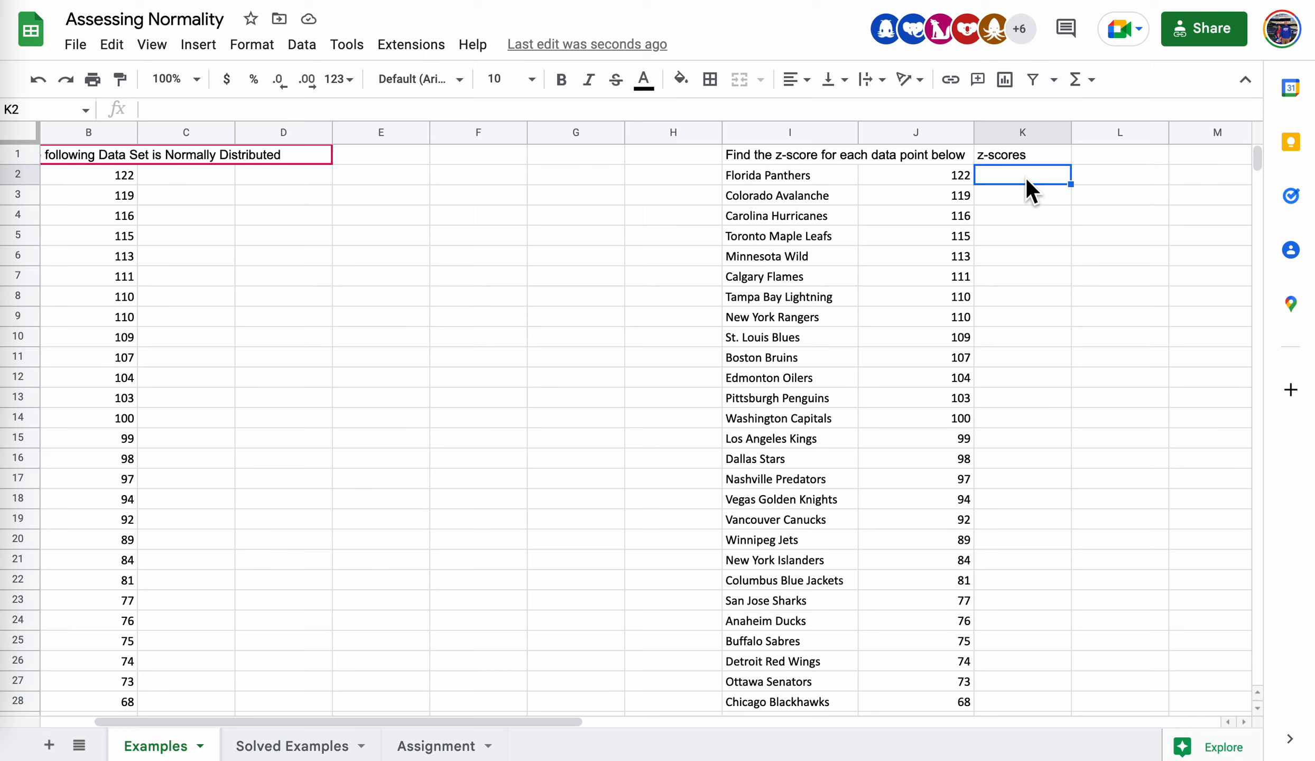
Begin a formula in K2 that subtracts the mean in J36 from the Florida Panthers value in J2
{"action": "left_click", "coordinate": [934, 178]}
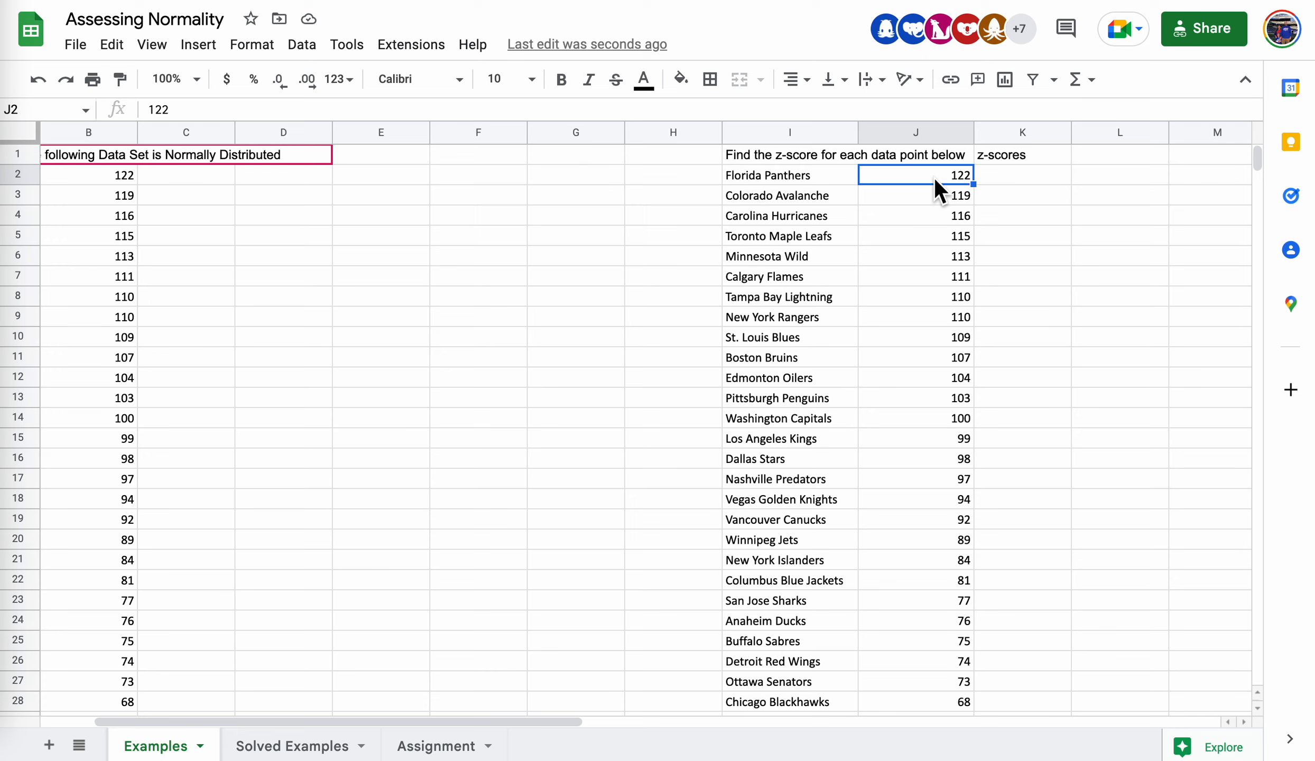
{"action": "left_click", "coordinate": [1042, 181]}
{"action": "type", "text": "="}
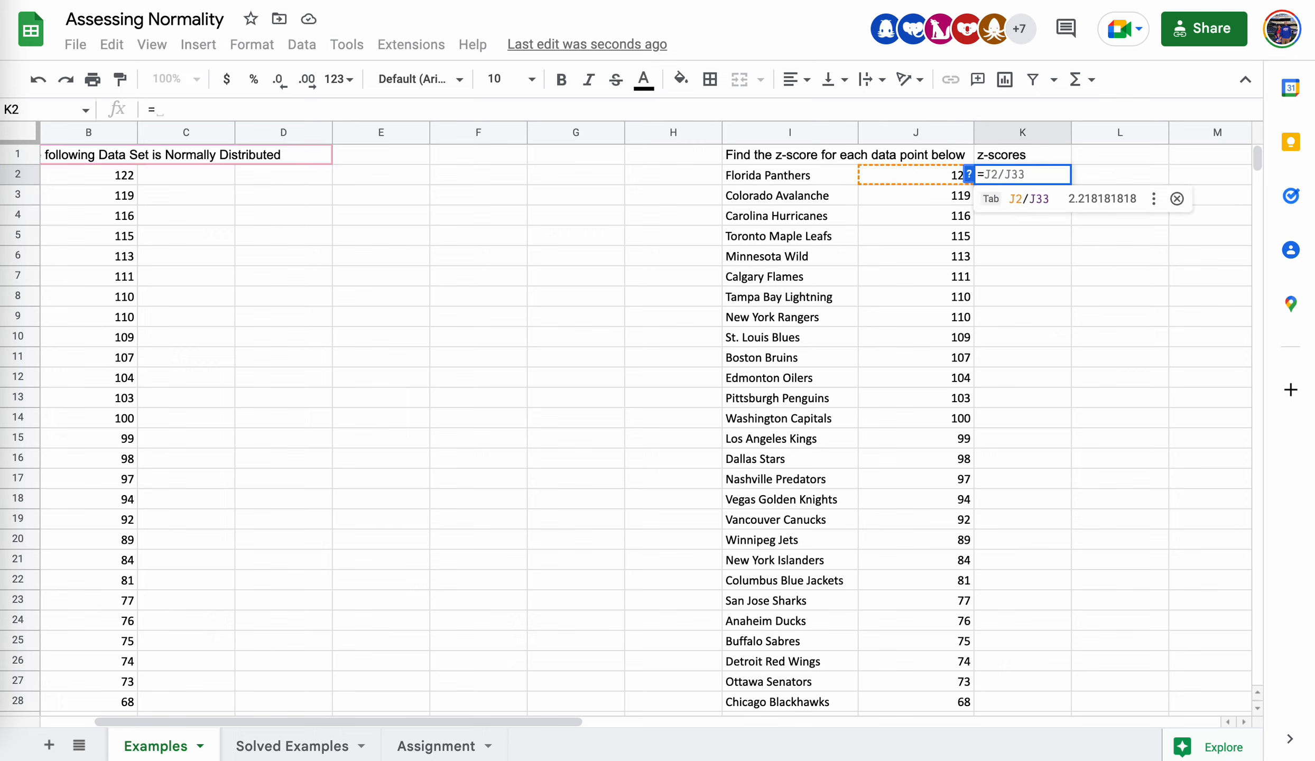
{"action": "left_click", "coordinate": [909, 174]}
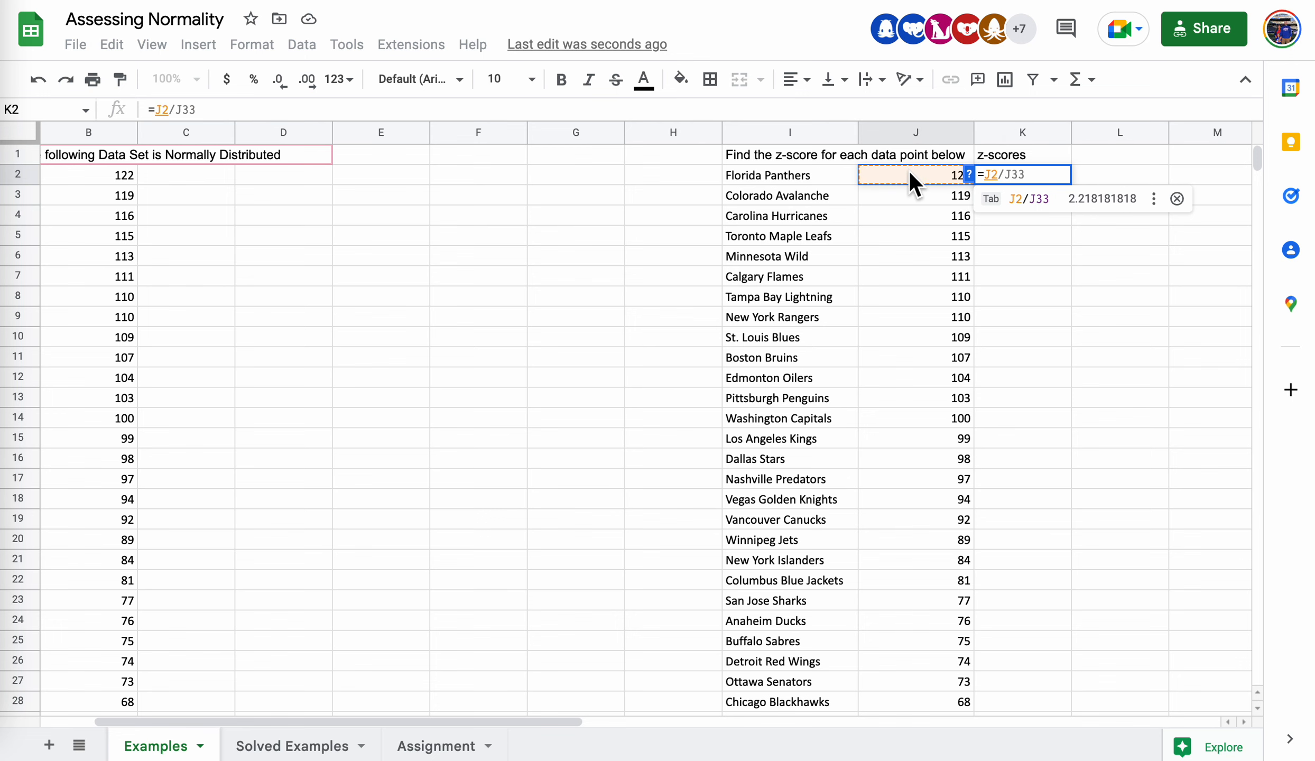
{"action": "type", "text": "/"}
{"action": "scroll", "coordinate": [933, 293], "scroll_direction": "down", "scroll_amount": 9}
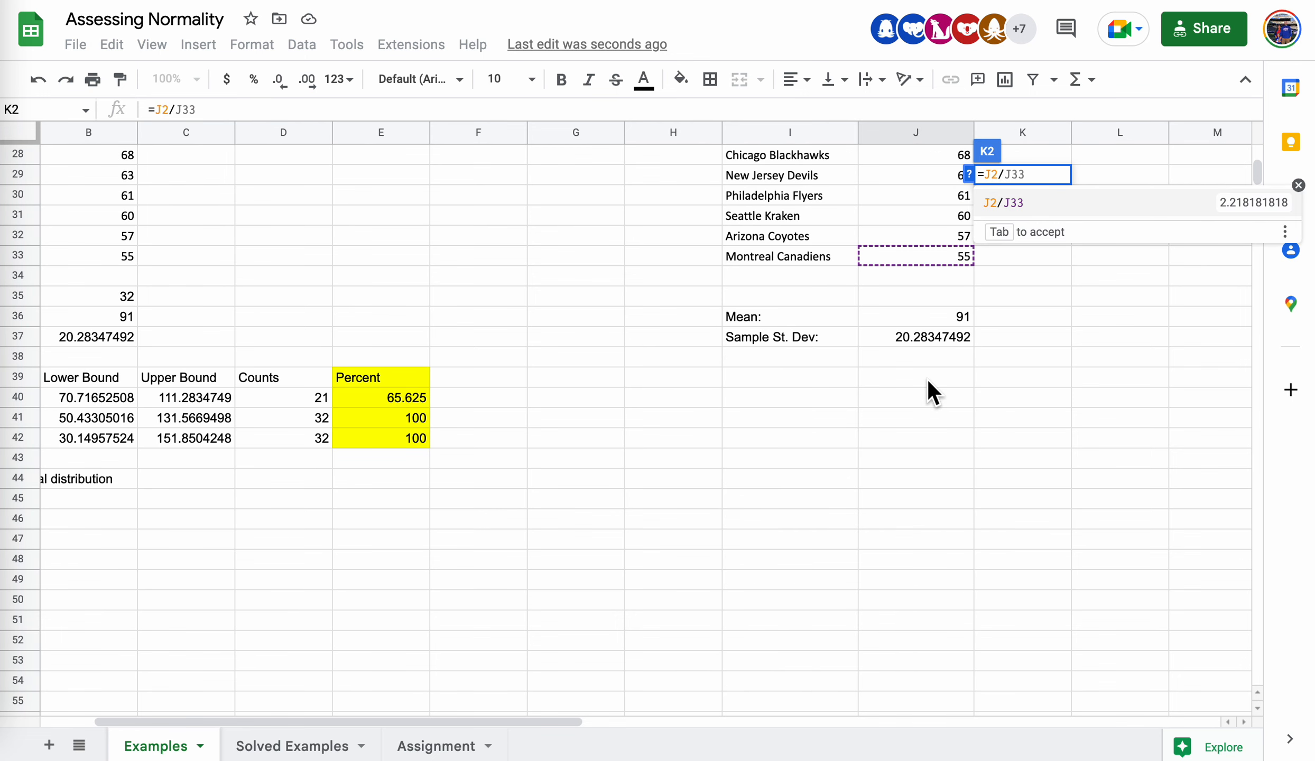
{"action": "left_click", "coordinate": [949, 313]}
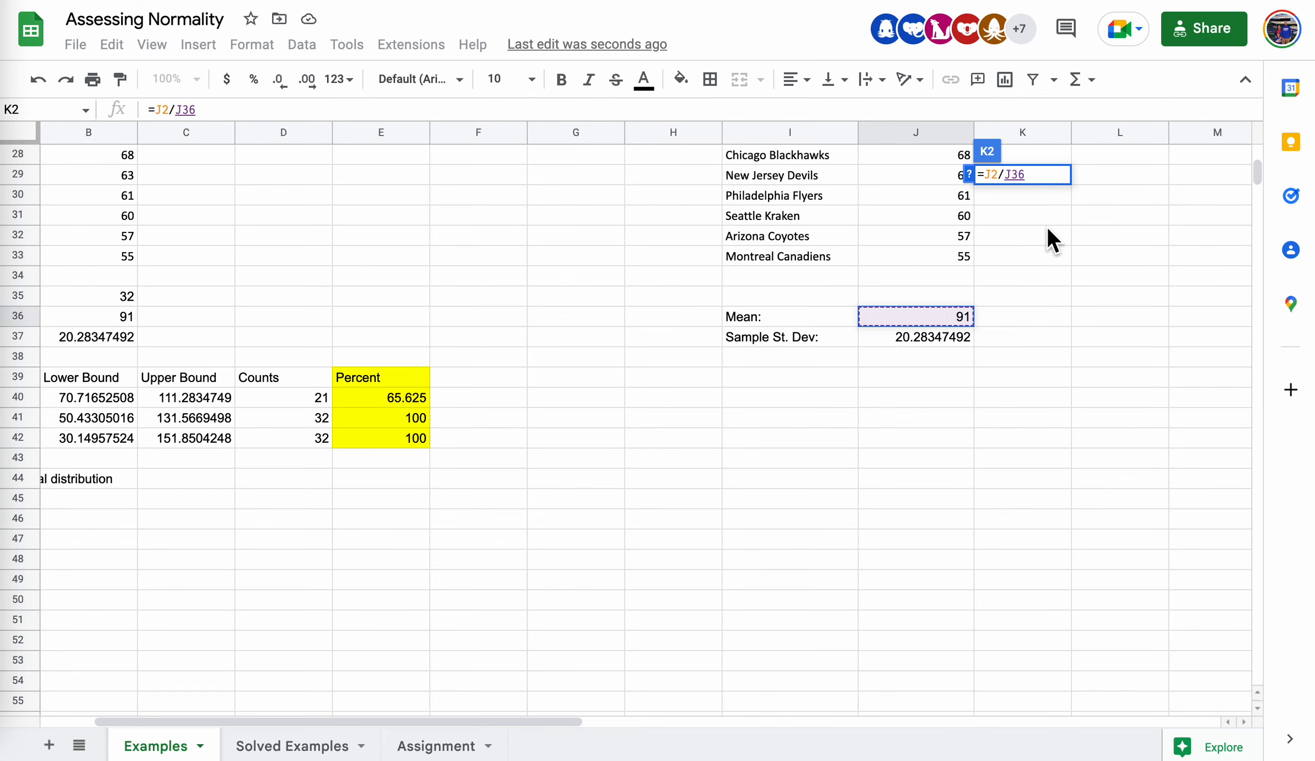
{"action": "left_click", "coordinate": [1006, 174]}
{"action": "key", "text": "BackSpace"}
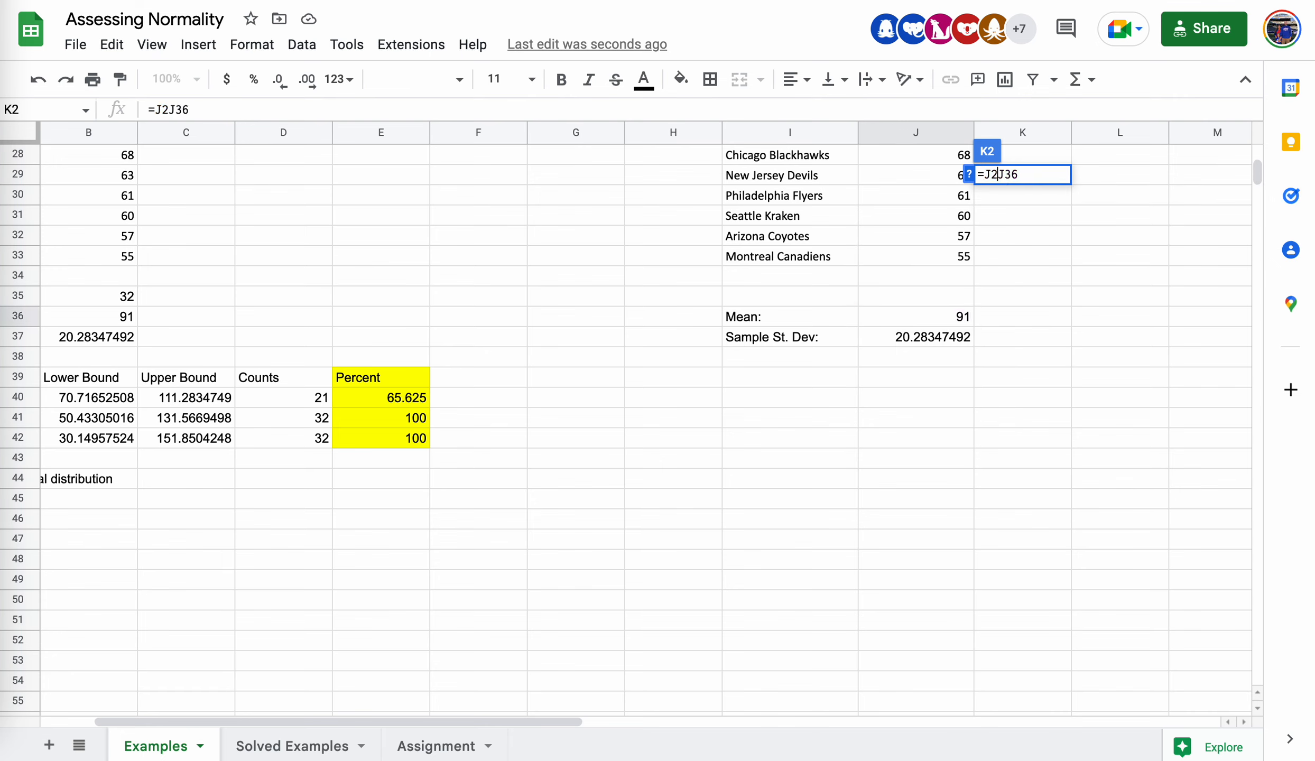
{"action": "type", "text": "-"}
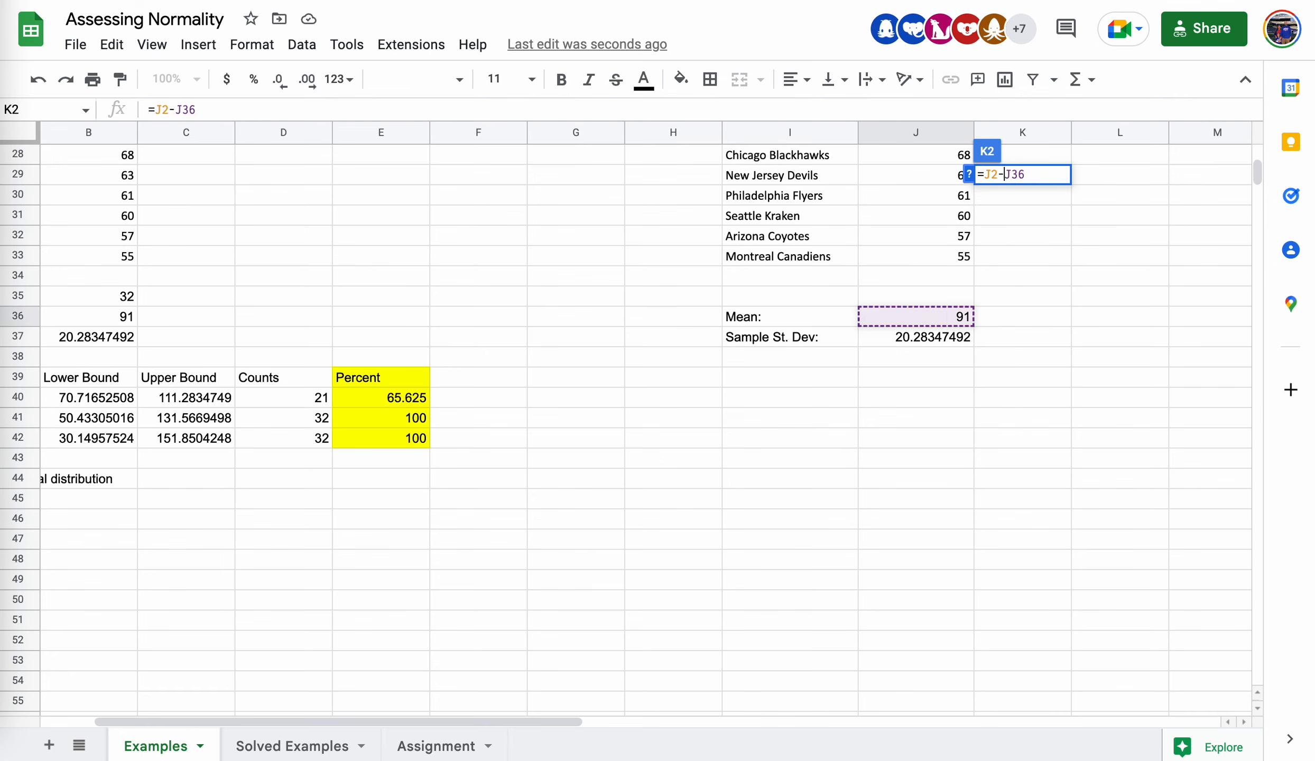
Enclose the subtraction in parentheses and divide it by the sample standard deviation, giving =(J2-J36)/J37
{"action": "left_click", "coordinate": [984, 175]}
{"action": "type", "text": "("}
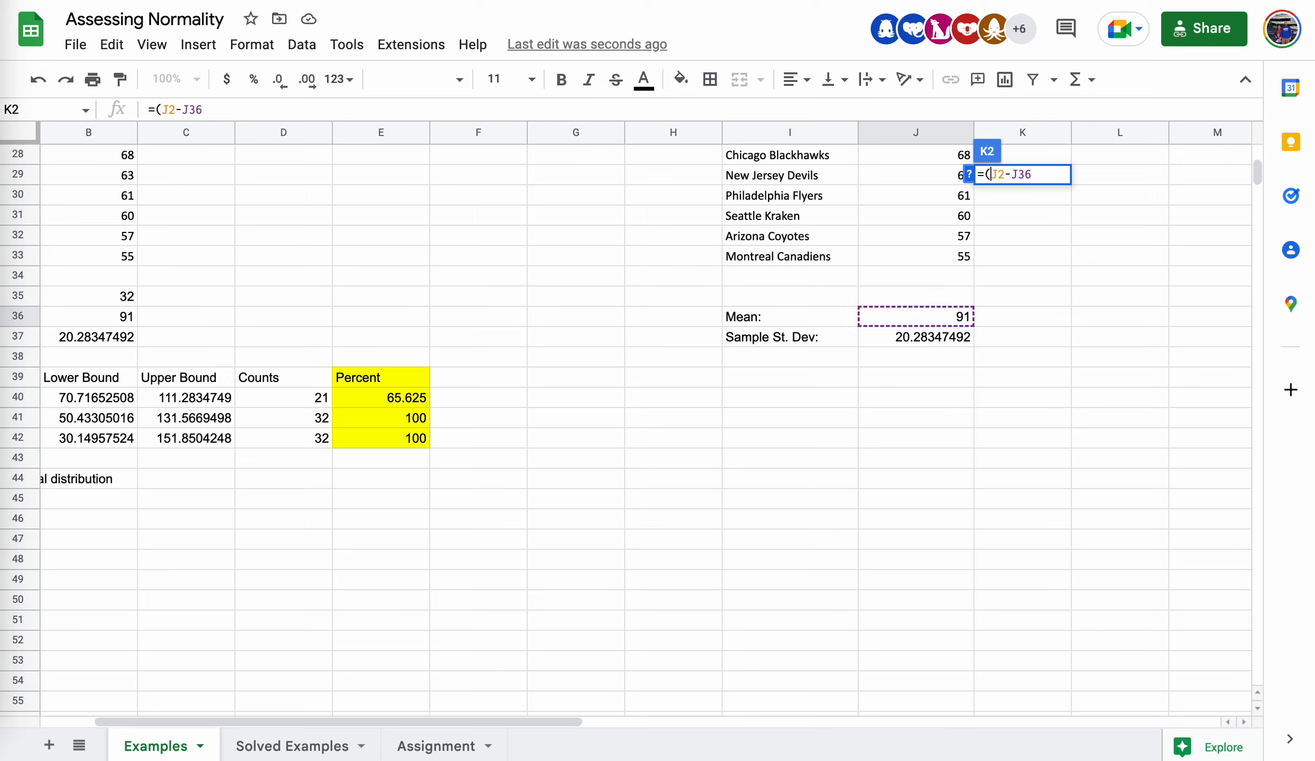
{"action": "key", "text": "Right"}
{"action": "key", "text": "Right"}
{"action": "key", "text": "Right"}
{"action": "key", "text": "Right"}
{"action": "key", "text": "Right"}
{"action": "key", "text": "Right"}
{"action": "type", "text": ")"}
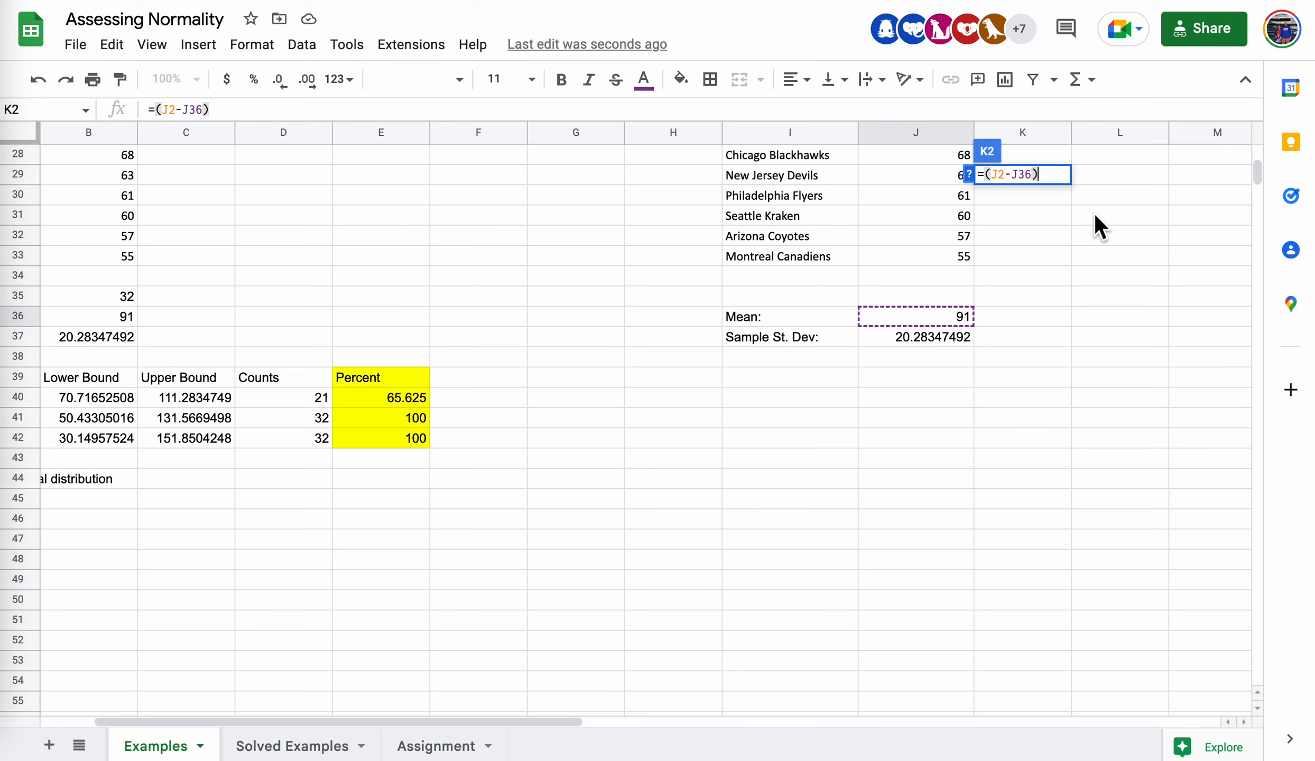
{"action": "type", "text": "/"}
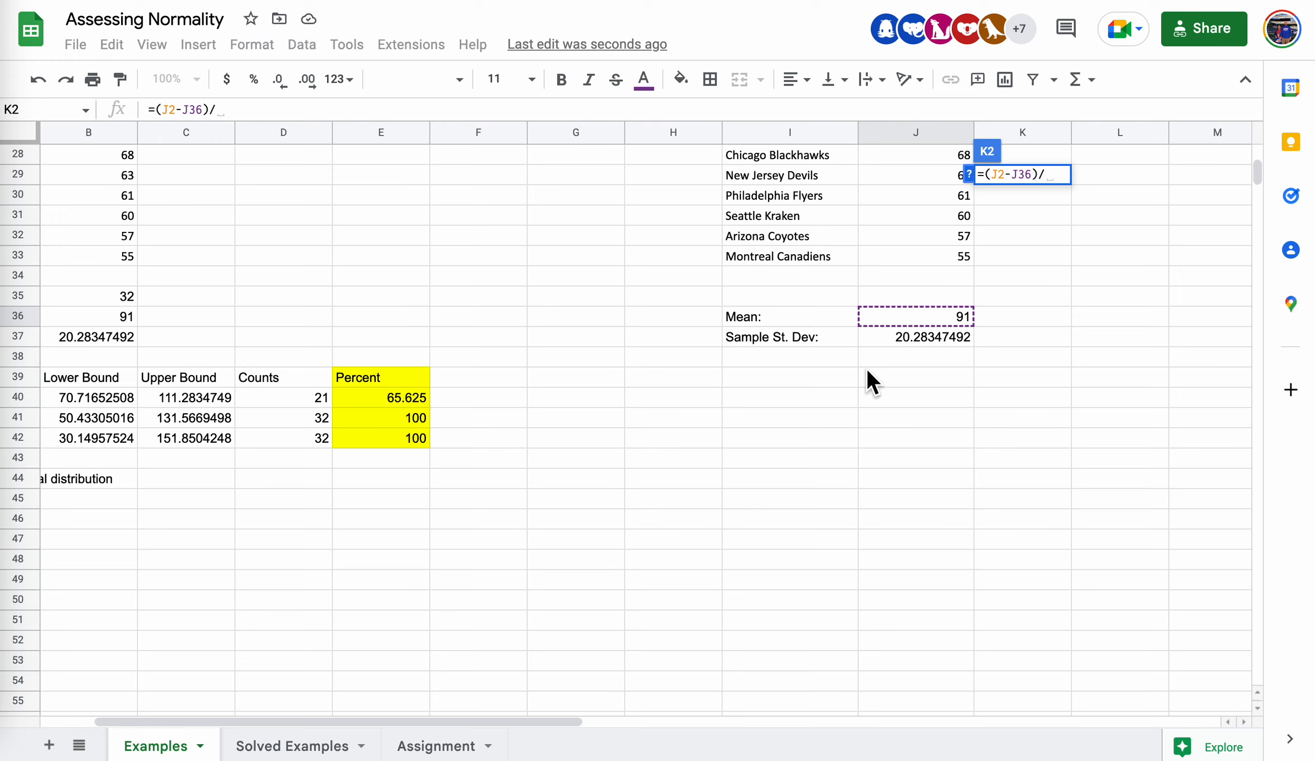
{"action": "left_click", "coordinate": [926, 337]}
Make the mean reference in the K2 formula absolute as $J$36
{"action": "scroll", "coordinate": [1112, 489], "scroll_direction": "up", "scroll_amount": 10}
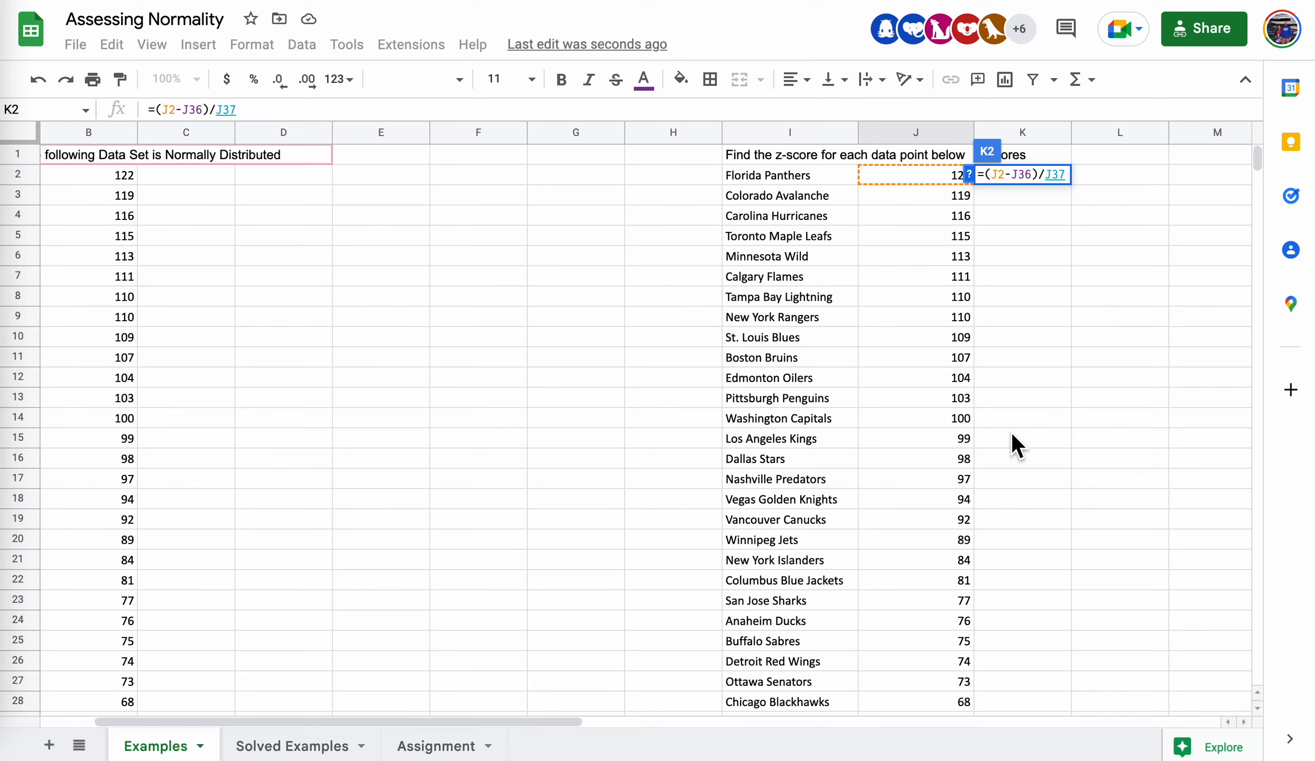
{"action": "left_click", "coordinate": [186, 110]}
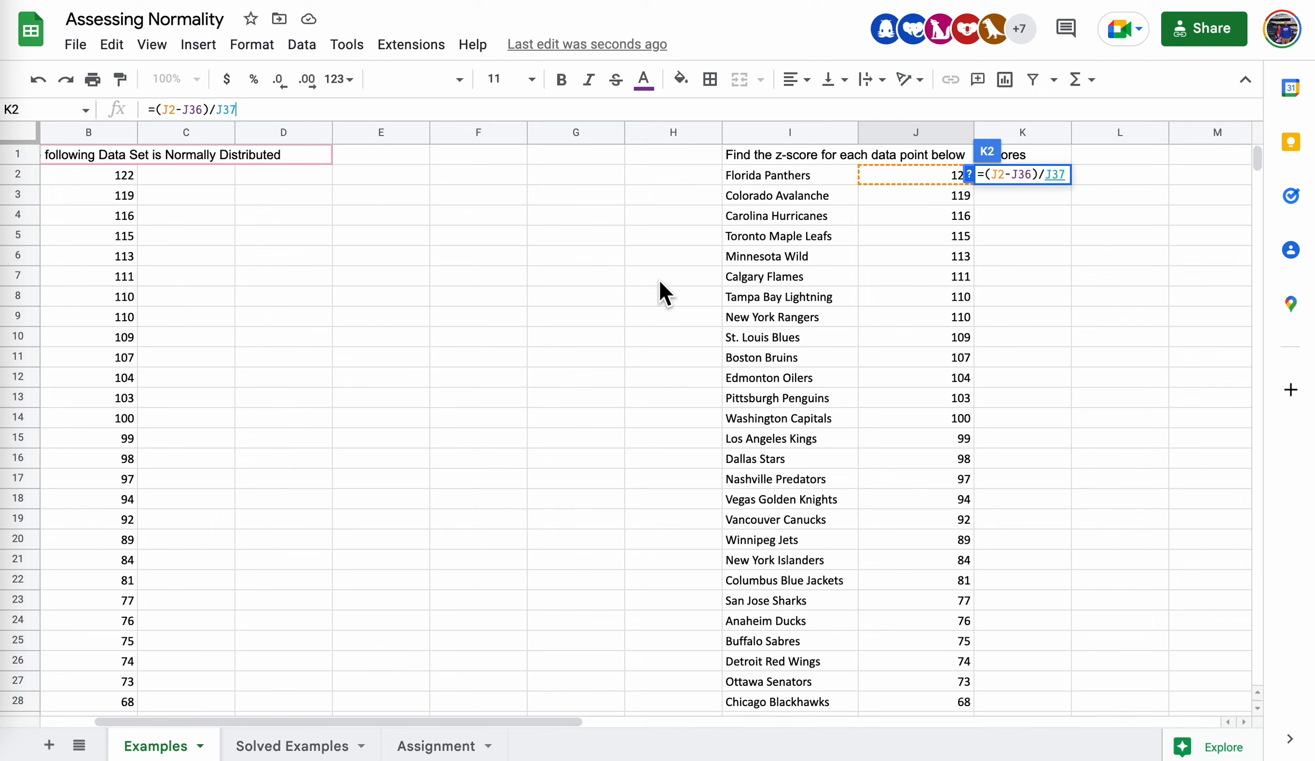
{"action": "key", "text": "Left"}
{"action": "key", "text": "Left"}
{"action": "key", "text": "Left"}
{"action": "key", "text": "Left"}
{"action": "key", "text": "Left"}
{"action": "key", "text": "Left"}
{"action": "key", "text": "Left"}
{"action": "key", "text": "Left"}
{"action": "type", "text": "$"}
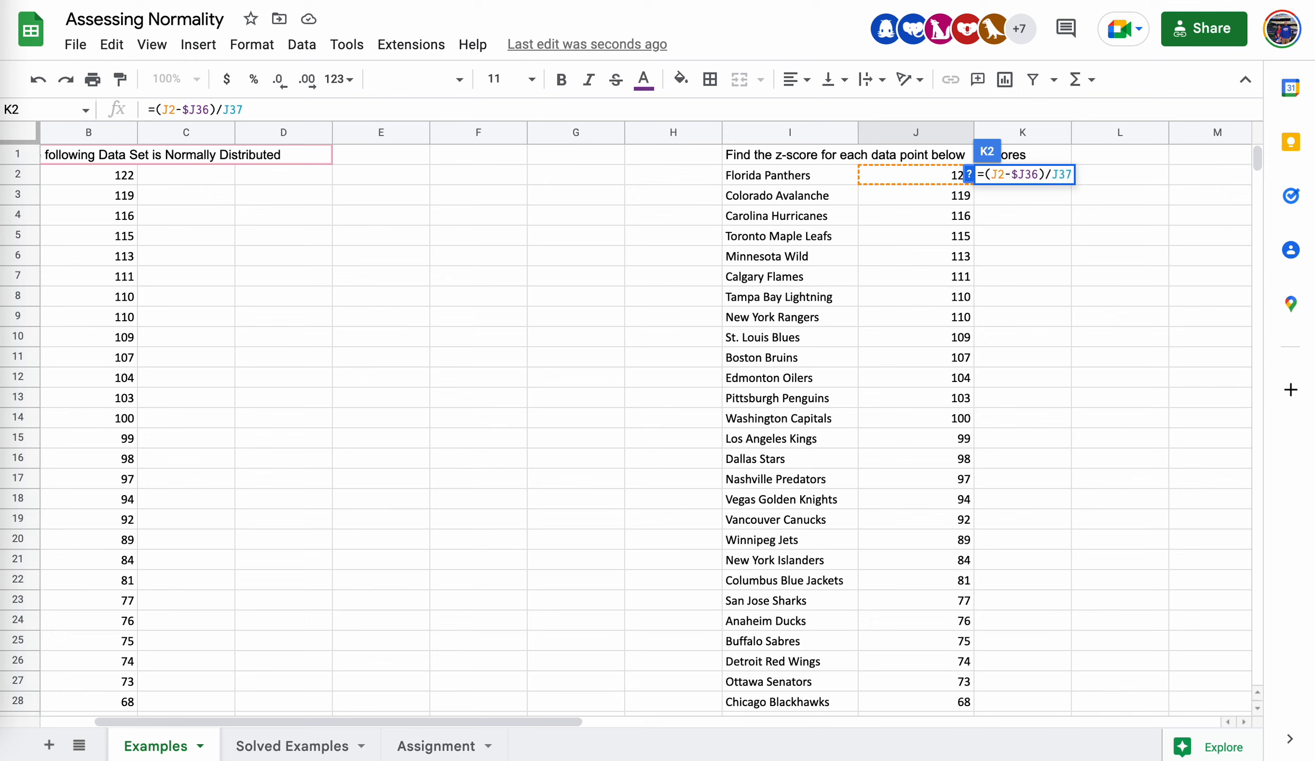
{"action": "key", "text": "Right"}
{"action": "type", "text": "$"}
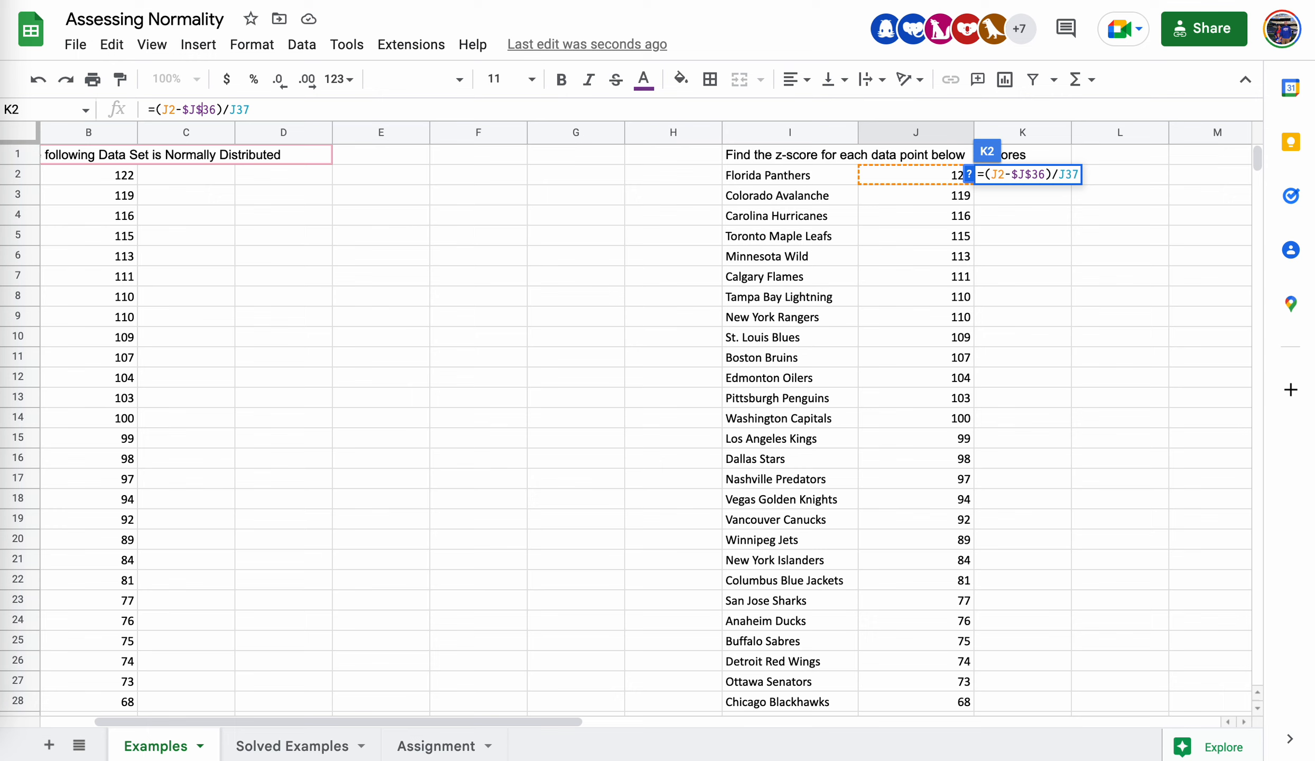
Make the standard deviation reference absolute as $J$37 and autofill the completed formula down the z-scores column
{"action": "key", "text": "Right"}
{"action": "key", "text": "Right"}
{"action": "type", "text": "$"}
{"action": "key", "text": "Right"}
{"action": "type", "text": "$"}
{"action": "key", "text": "Right"}
{"action": "key", "text": "Right"}
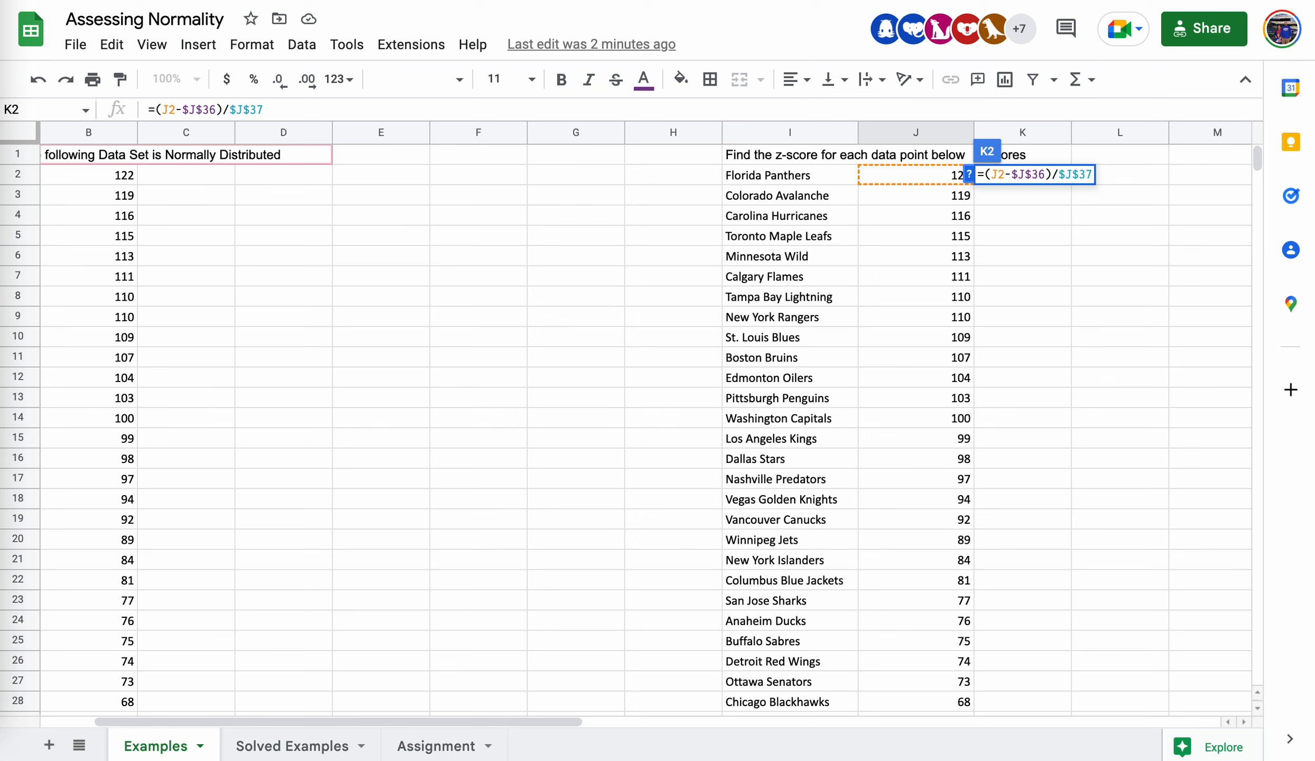
{"action": "key", "text": "Return"}
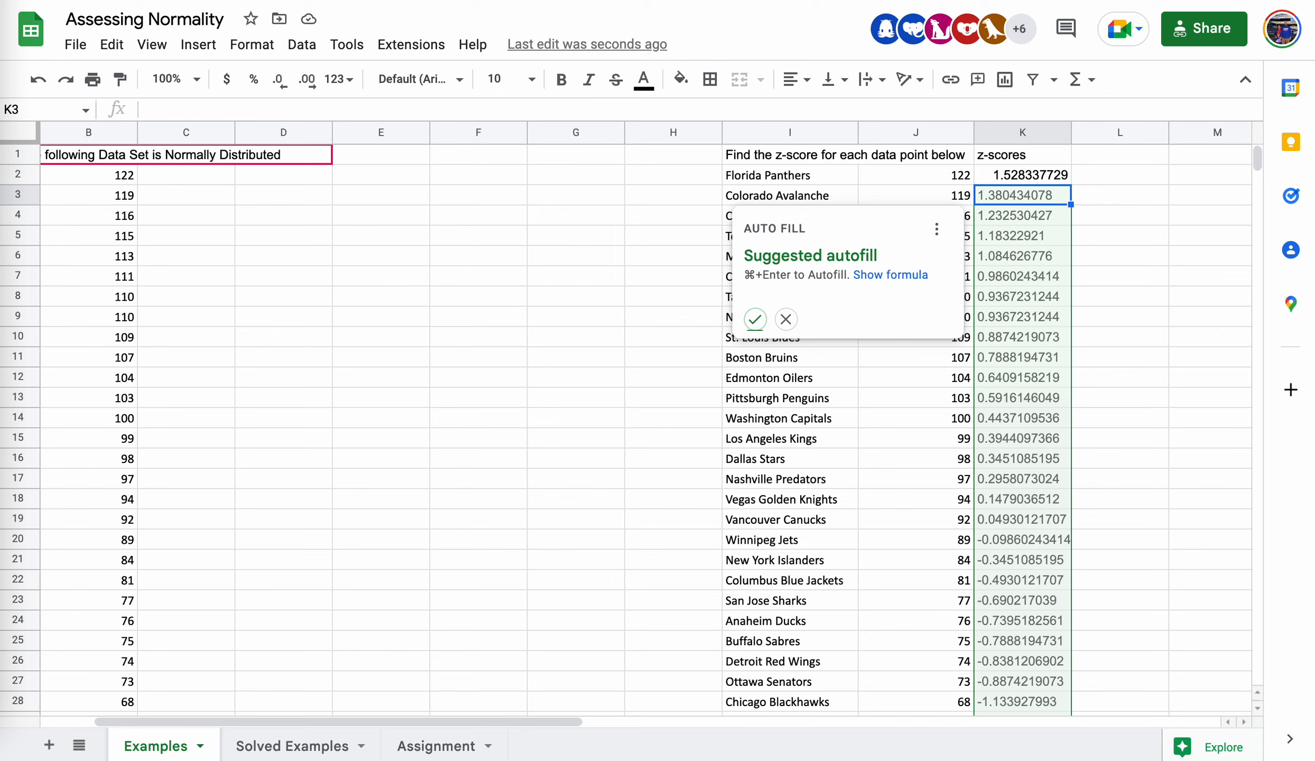
{"action": "left_click", "coordinate": [755, 319]}
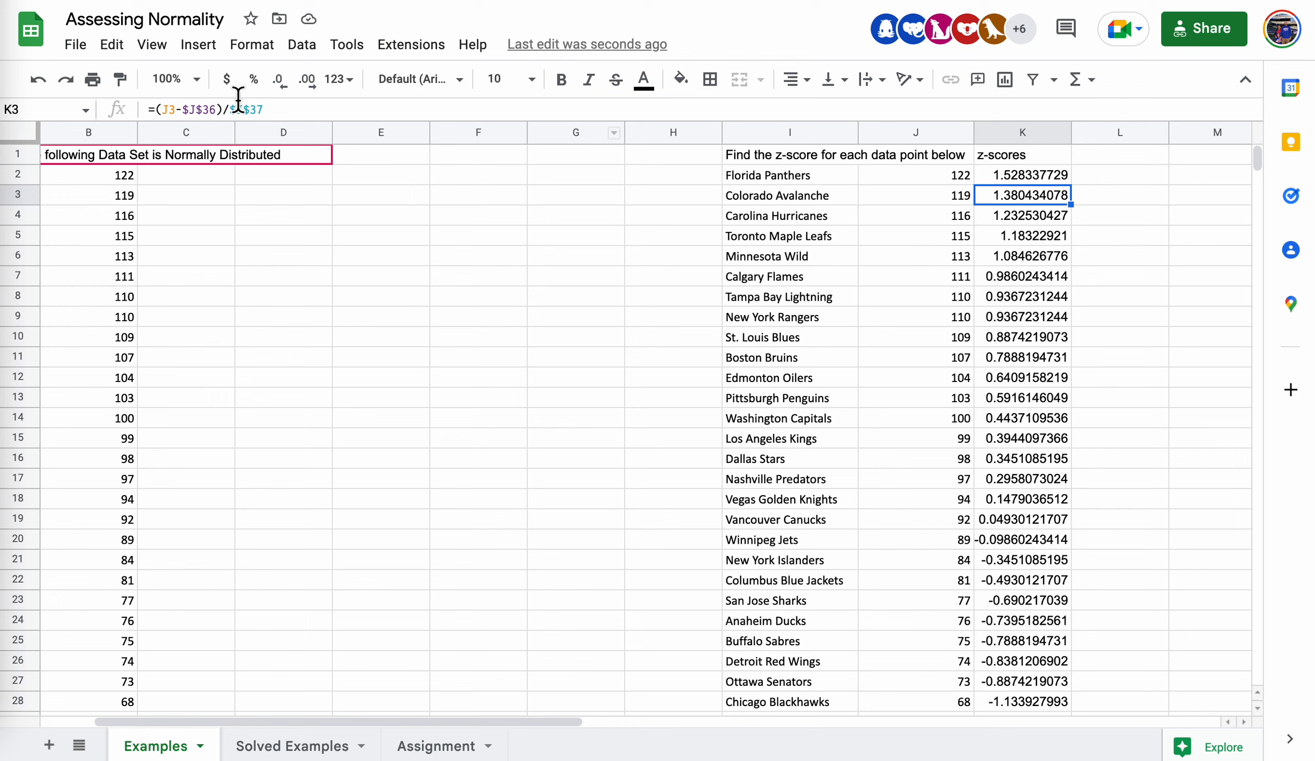
Check the cell references in the filled formulas in K3 and K4, and review the z-scores down to the last team
{"action": "left_click", "coordinate": [168, 109]}
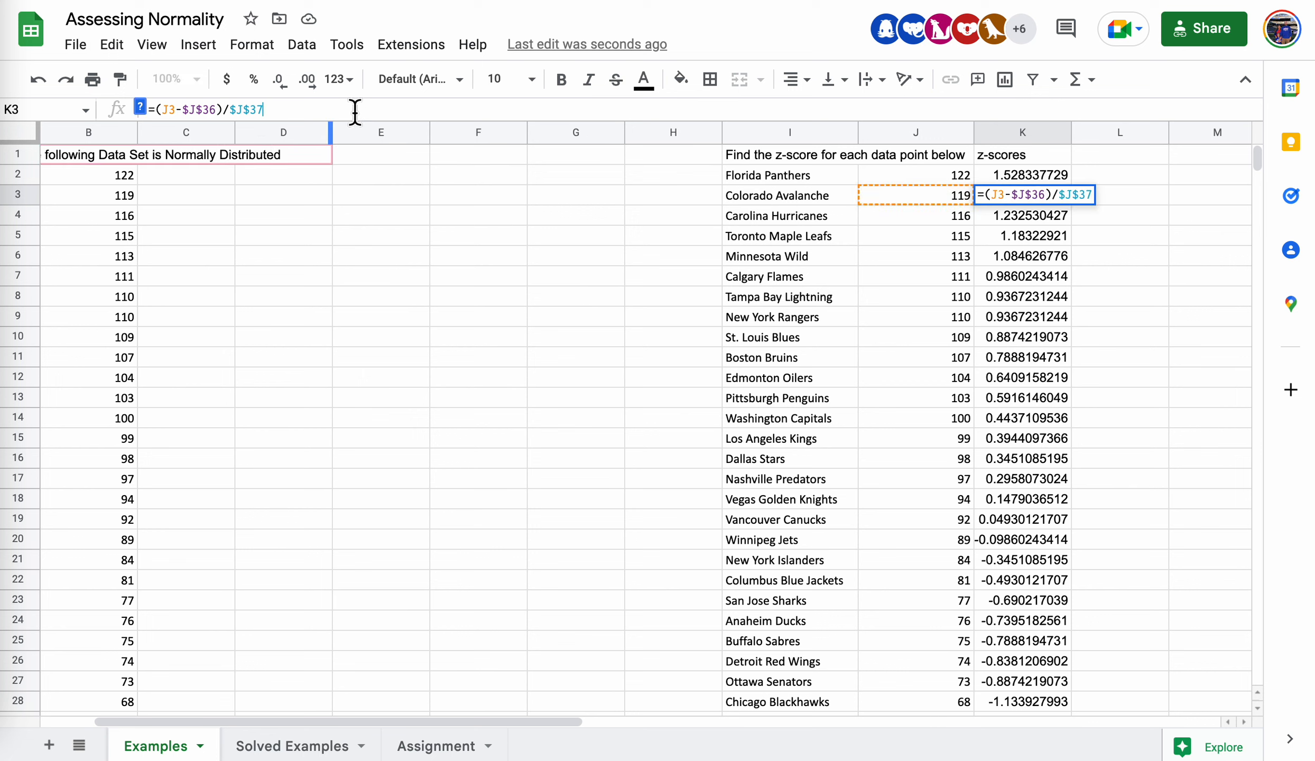
{"action": "left_click", "coordinate": [1003, 210]}
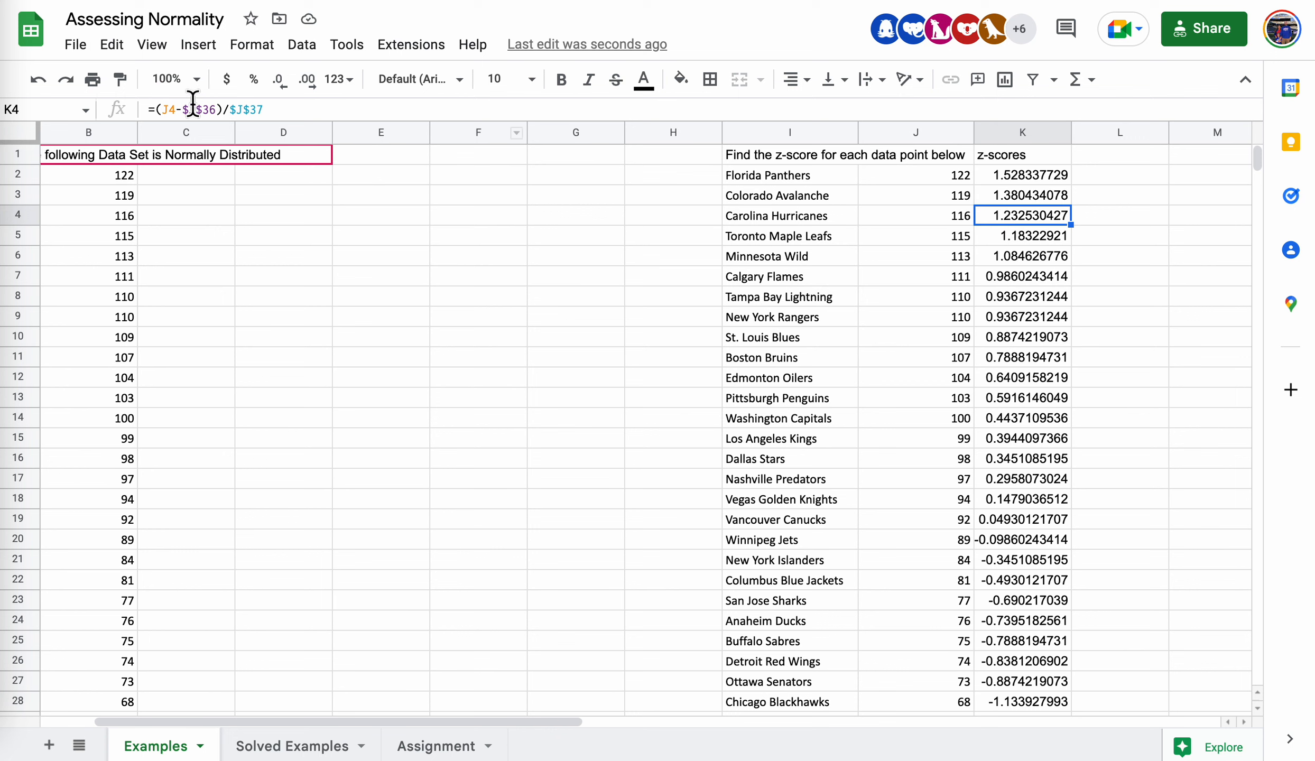
{"action": "left_click", "coordinate": [170, 109]}
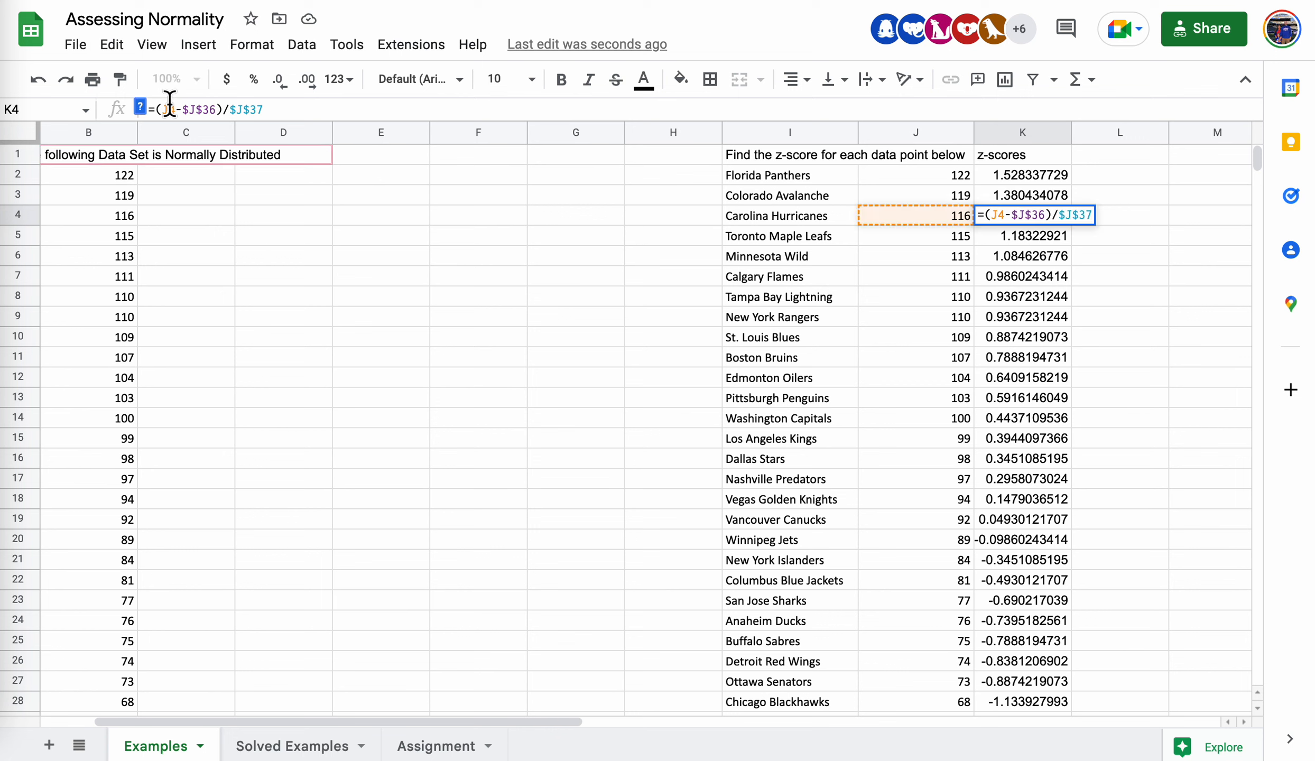
{"action": "left_click", "coordinate": [358, 108]}
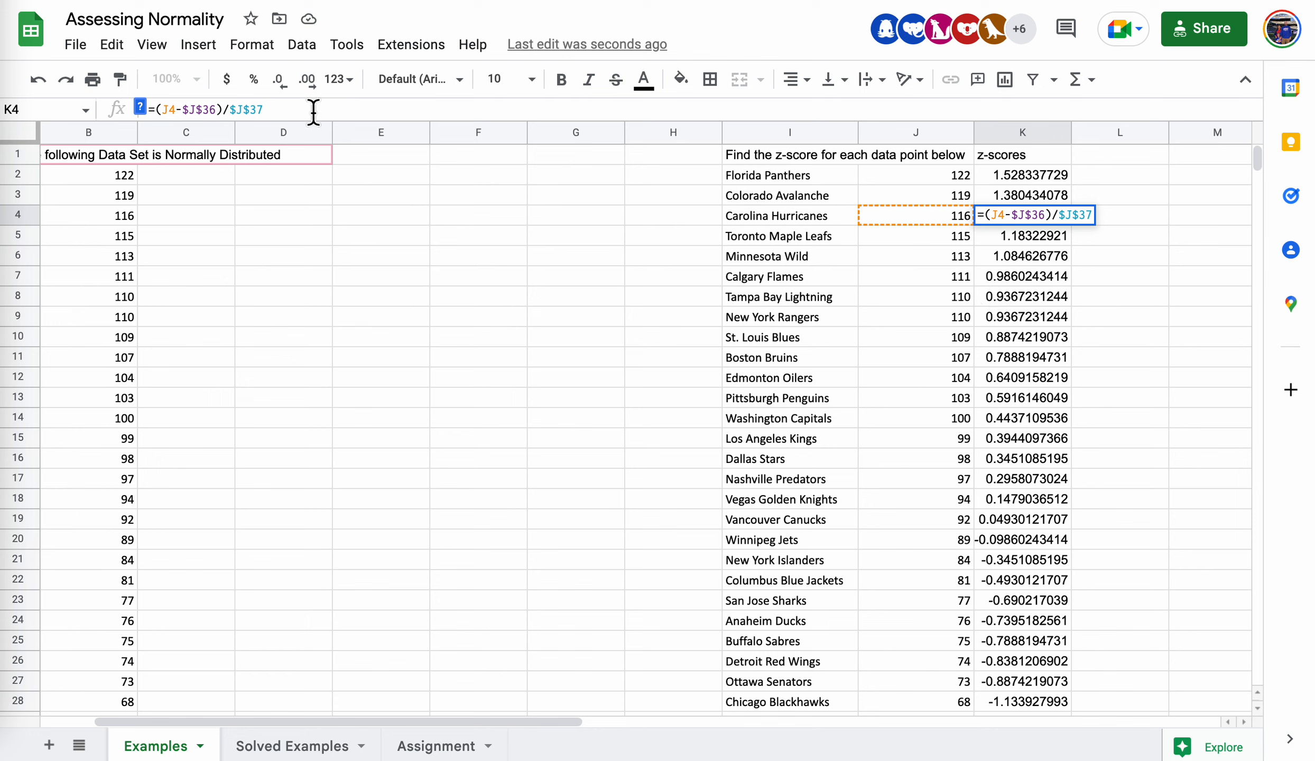
{"action": "key", "text": "Return"}
{"action": "left_click", "coordinate": [577, 381]}
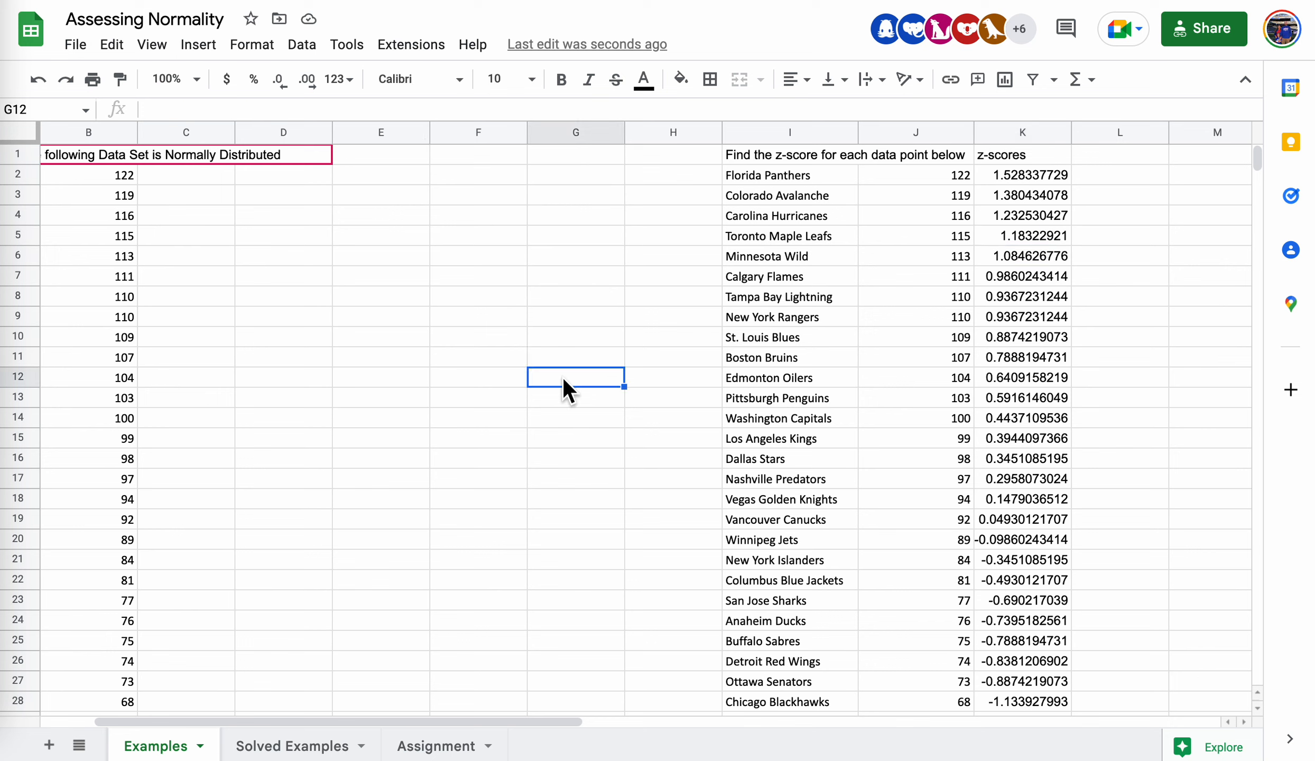
{"action": "scroll", "coordinate": [958, 398], "scroll_direction": "down", "scroll_amount": 3}
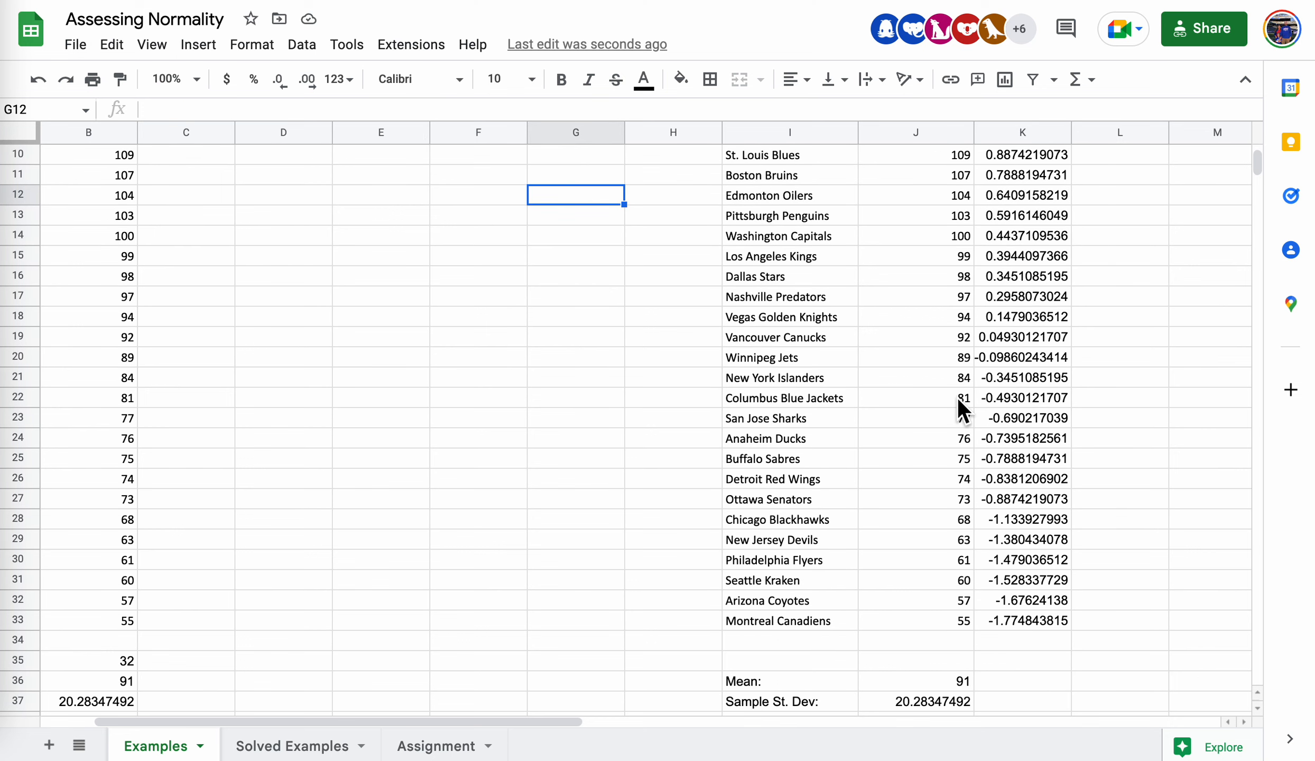
{"action": "scroll", "coordinate": [958, 398], "scroll_direction": "up", "scroll_amount": 3}
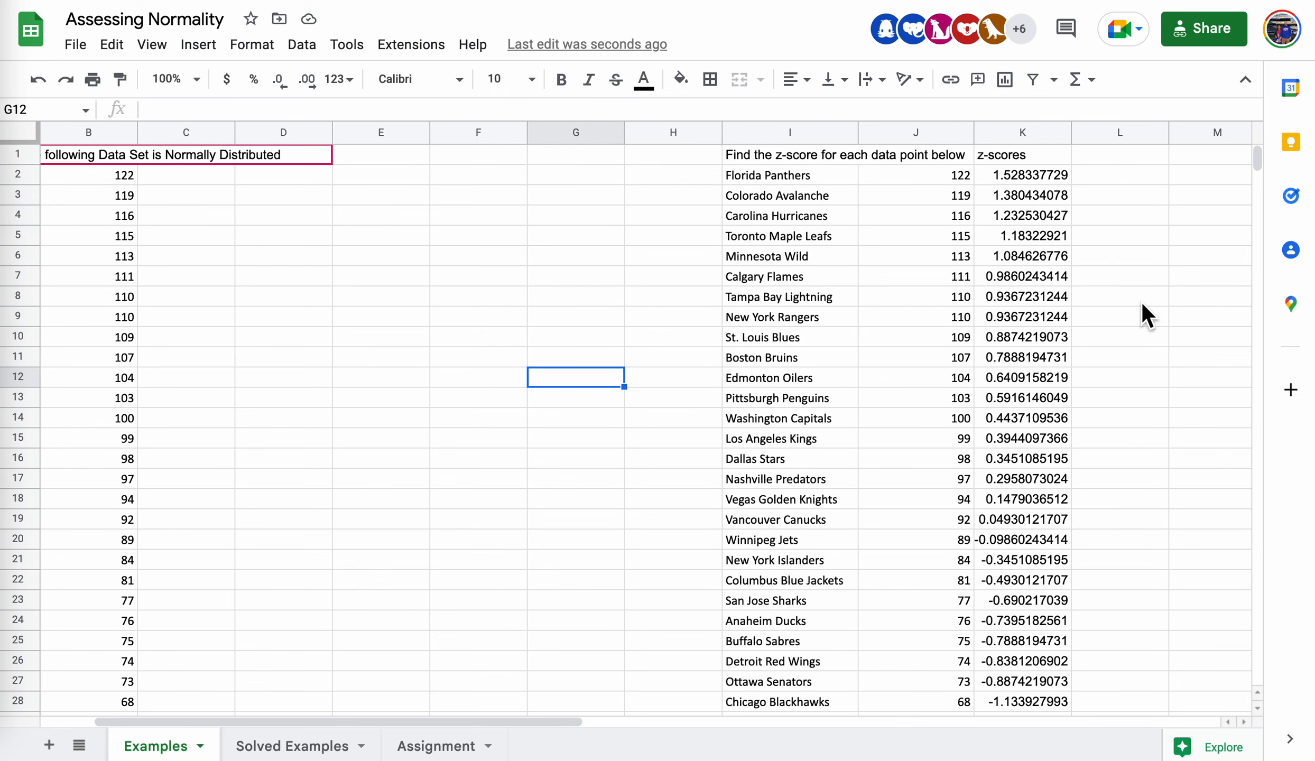